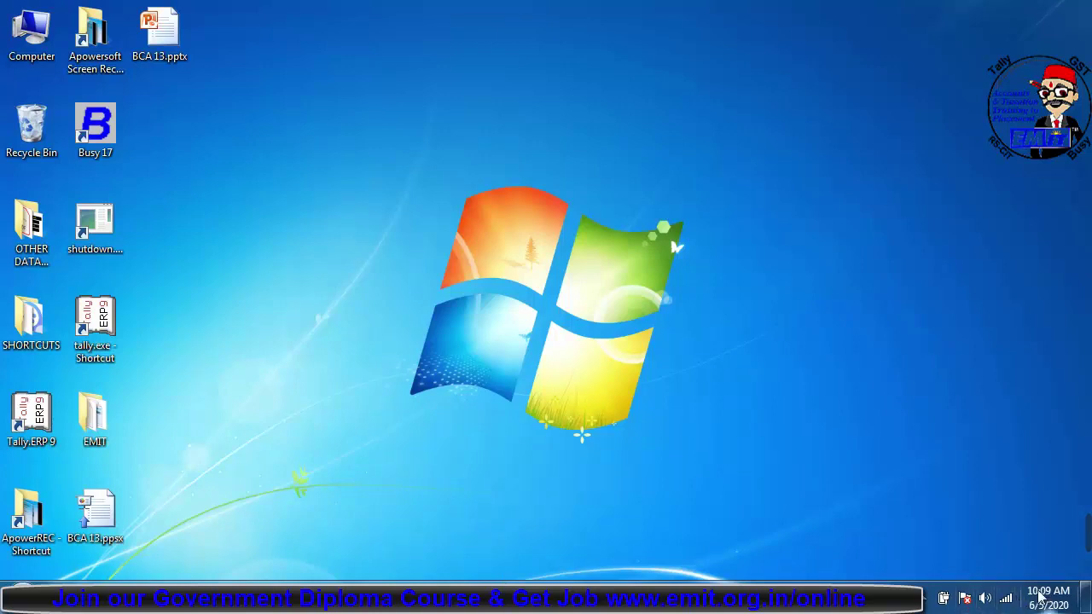
Open the Date and Time settings from the taskbar clock and move the window closer to the centre of the desktop
{"action": "mouse_move", "coordinate": [1051, 604]}
{"action": "left_click", "coordinate": [1048, 604]}
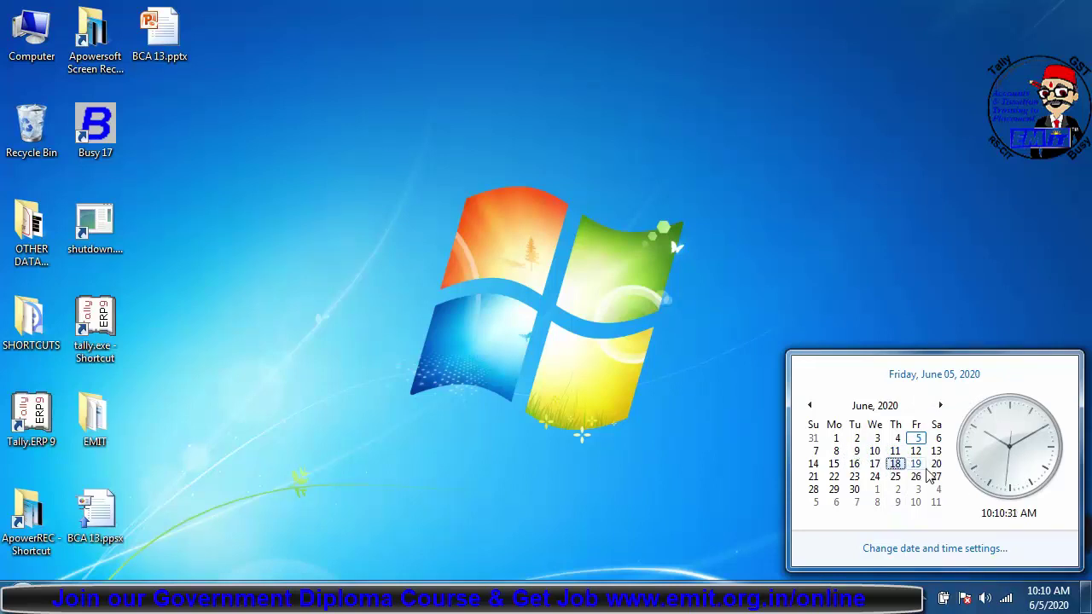
{"action": "left_click", "coordinate": [954, 554]}
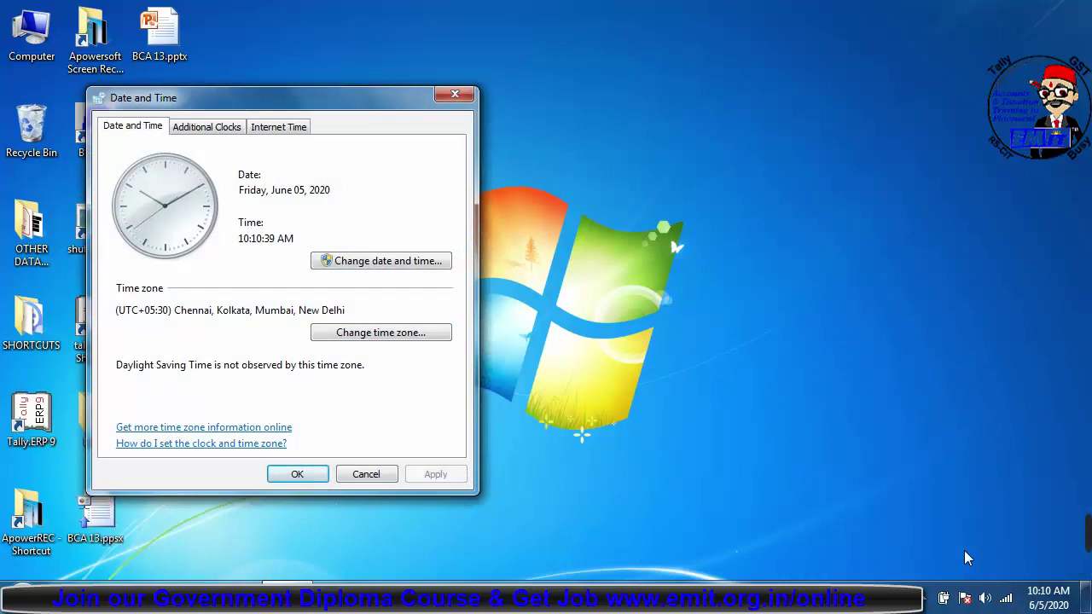
{"action": "left_click_drag", "start_coordinate": [336, 96], "coordinate": [479, 98]}
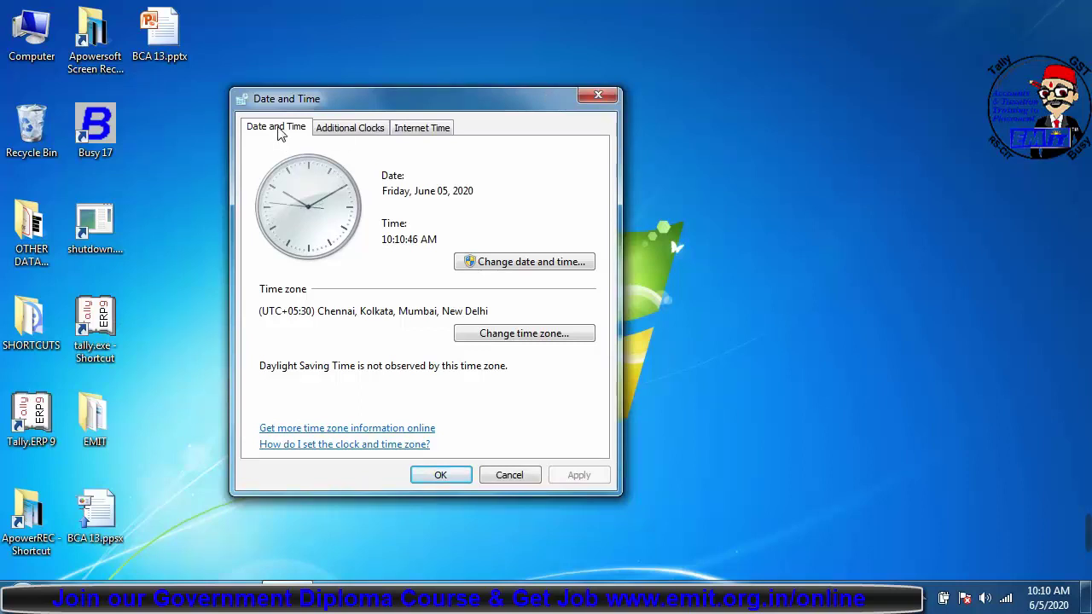
Look through the additional clocks and Internet time settings, switching the first additional clock on and off again
{"action": "left_click", "coordinate": [338, 136]}
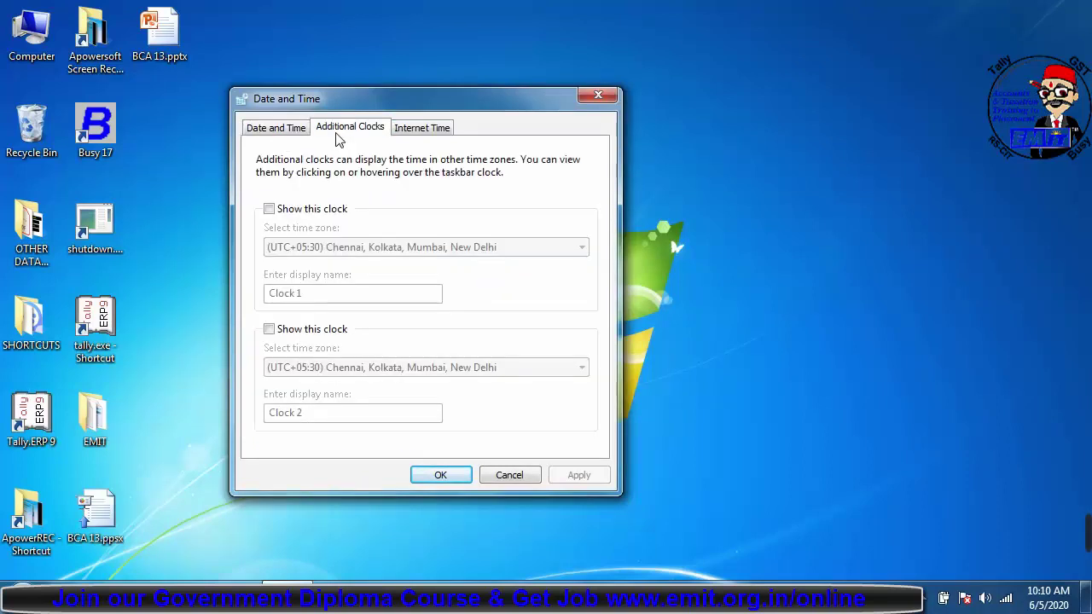
{"action": "left_click", "coordinate": [427, 128]}
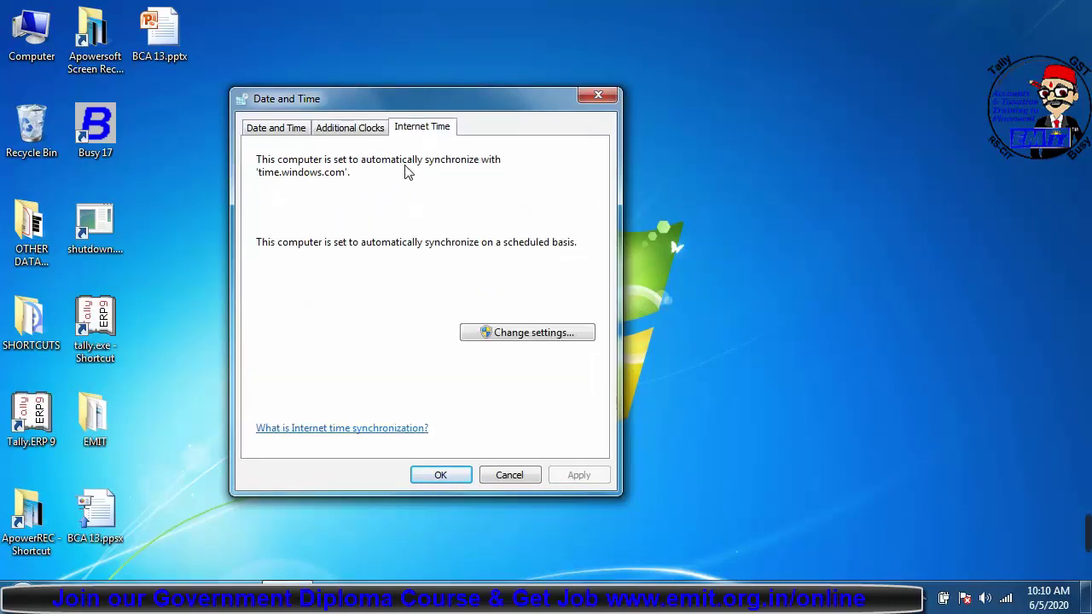
{"action": "left_click", "coordinate": [269, 129]}
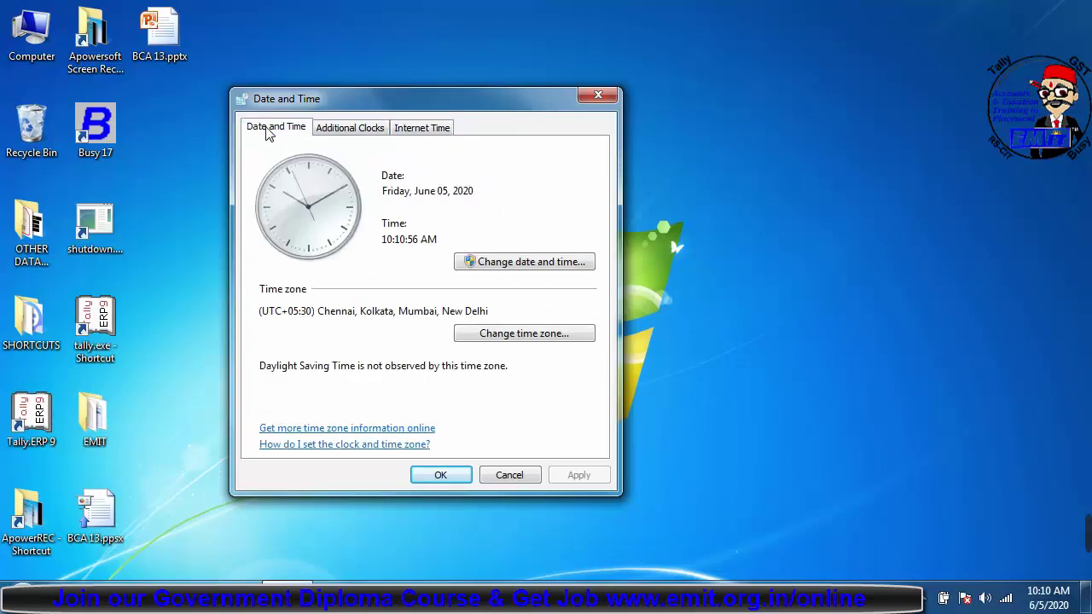
{"action": "left_click", "coordinate": [337, 128]}
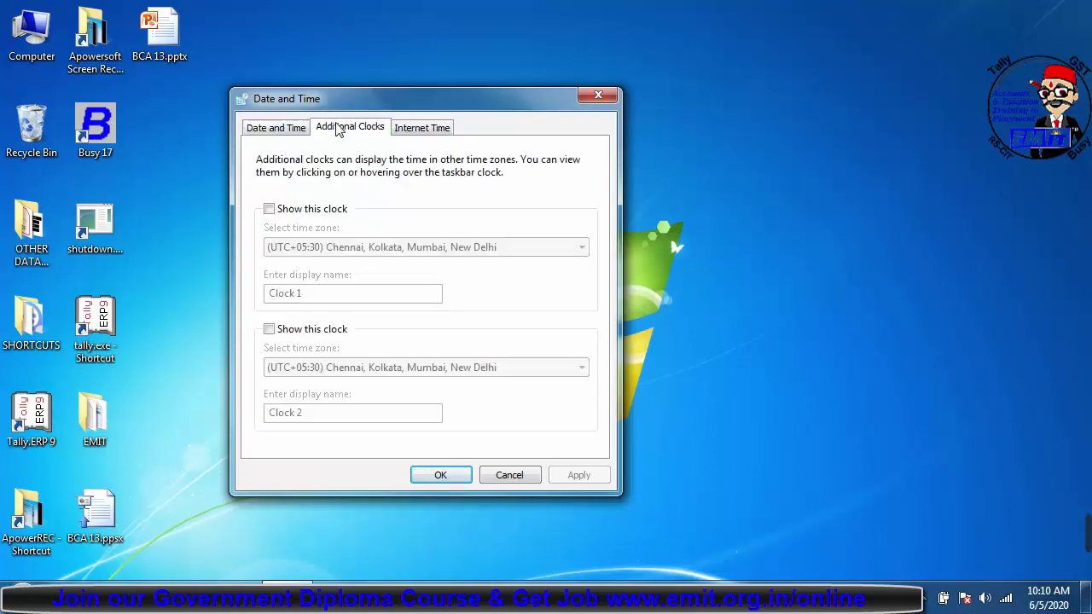
{"action": "left_click", "coordinate": [269, 209]}
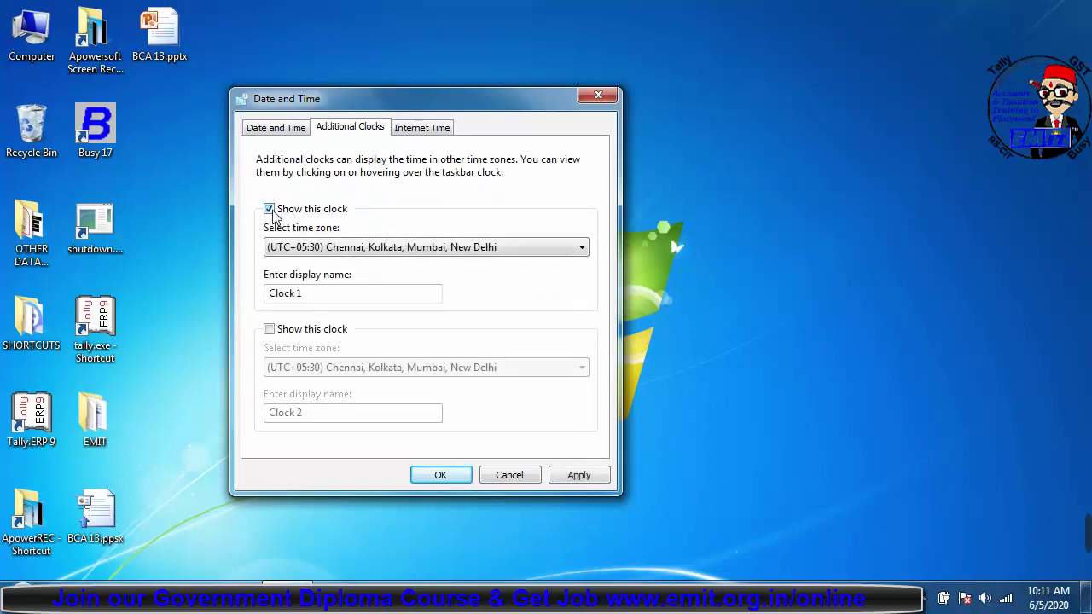
{"action": "left_click", "coordinate": [270, 210]}
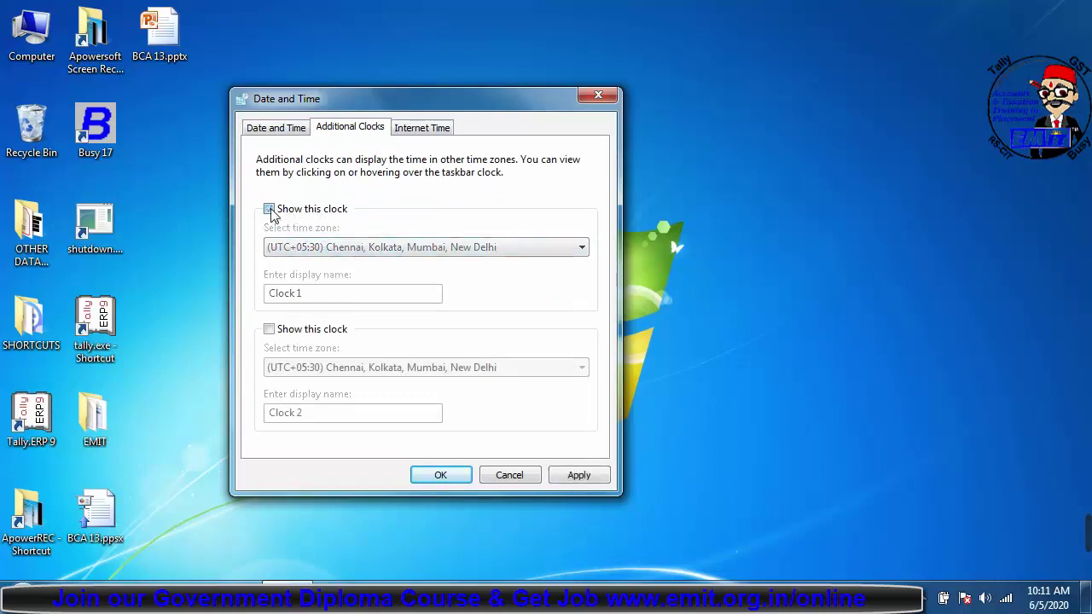
{"action": "left_click", "coordinate": [437, 134]}
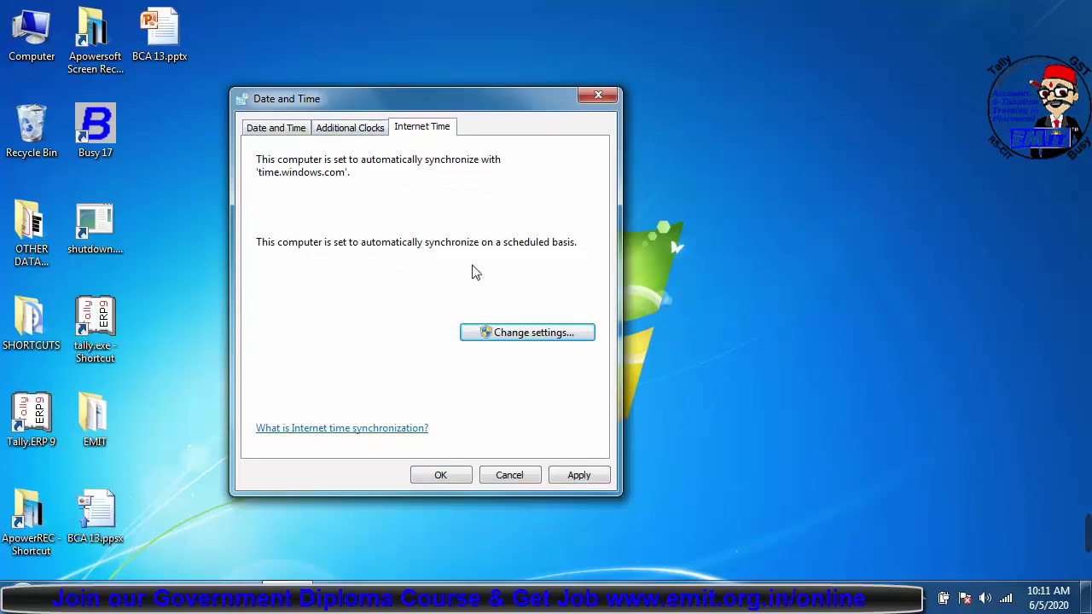
Browse the available time zones and set the time zone to (UTC+05:30) Chennai, Kolkata, Mumbai, New Delhi
{"action": "left_click", "coordinate": [300, 137]}
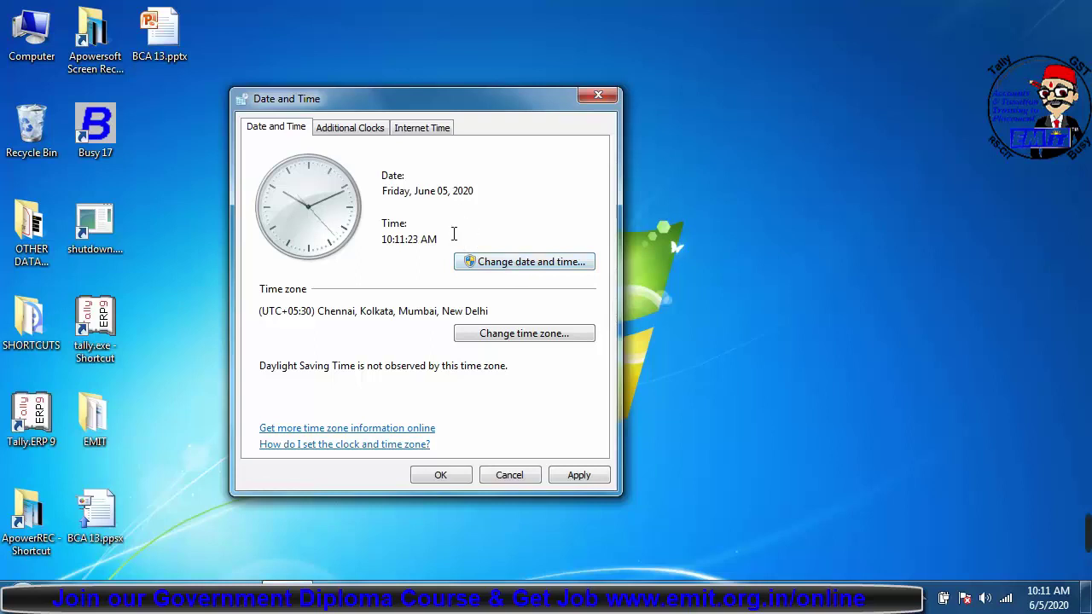
{"action": "left_click", "coordinate": [514, 340]}
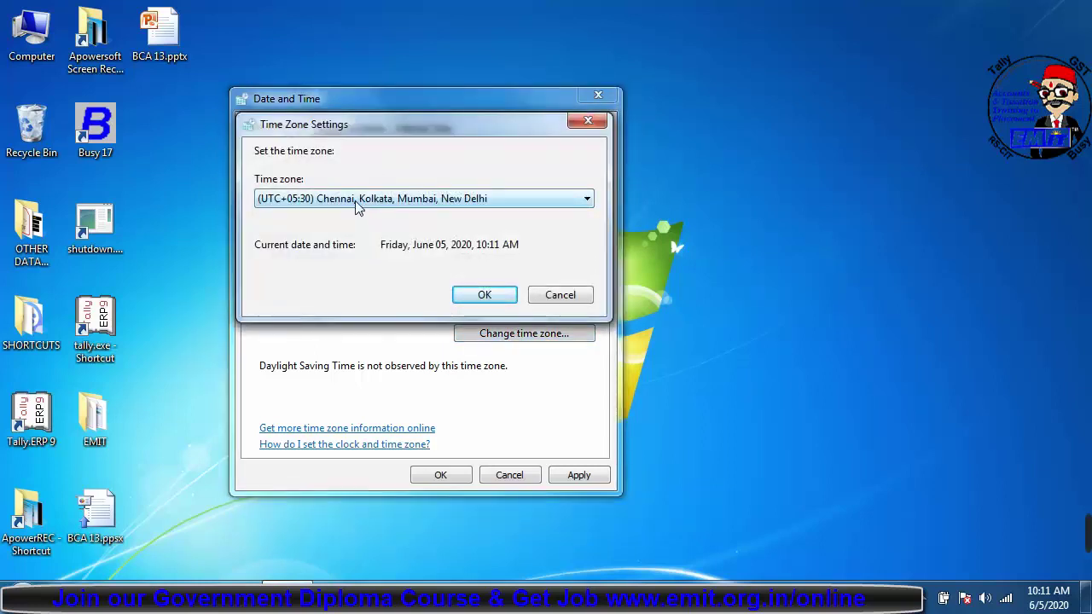
{"action": "left_click", "coordinate": [573, 205]}
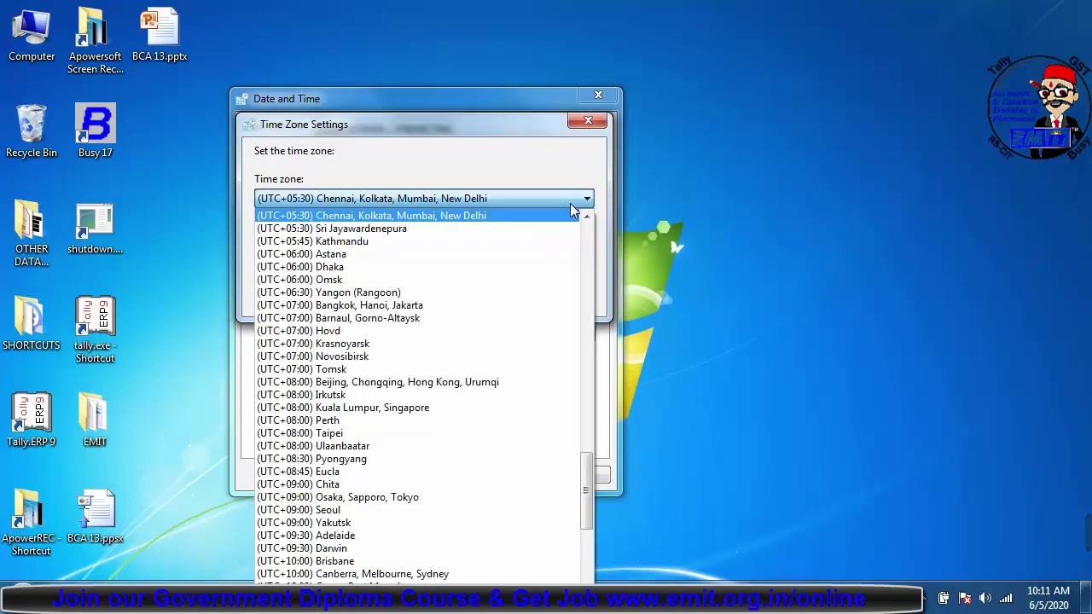
{"action": "left_click", "coordinate": [587, 216]}
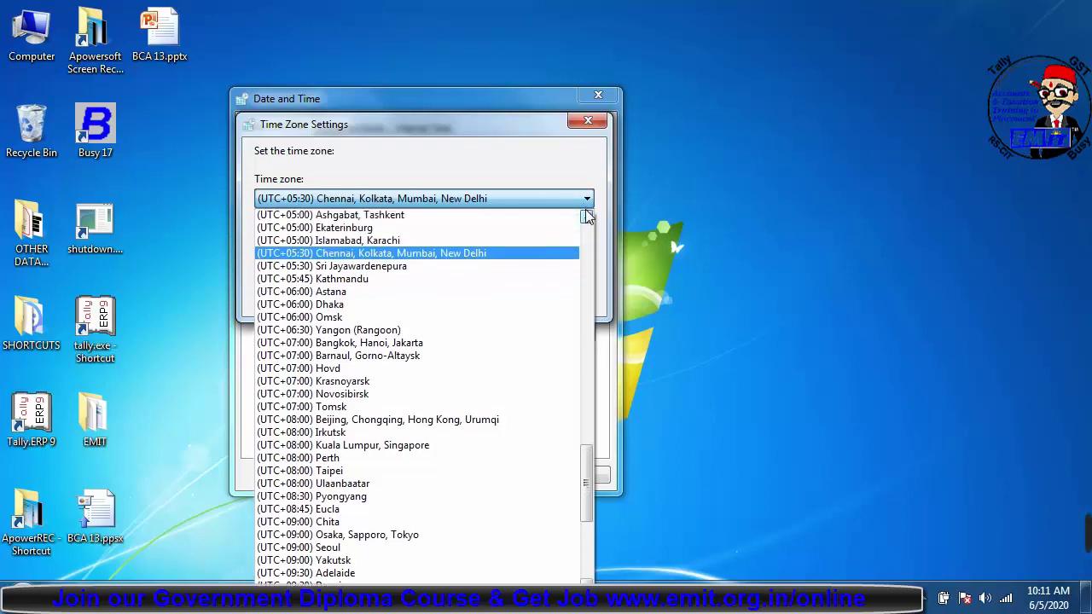
{"action": "left_click", "coordinate": [587, 216]}
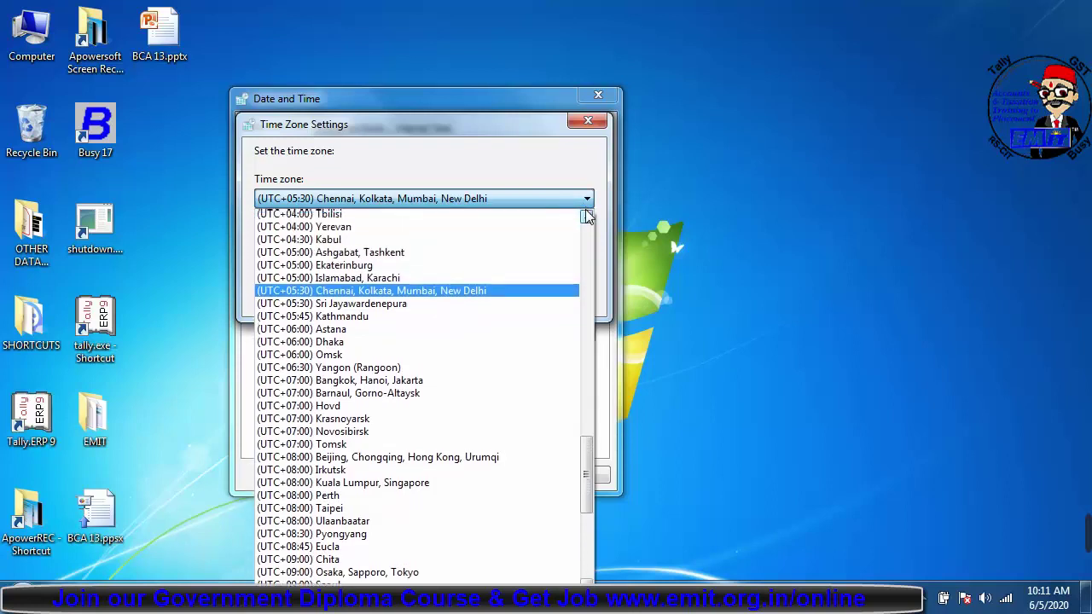
{"action": "left_click", "coordinate": [587, 216]}
{"action": "left_click", "coordinate": [587, 216]}
{"action": "left_click", "coordinate": [587, 216]}
{"action": "left_click", "coordinate": [587, 216]}
{"action": "left_click", "coordinate": [587, 216]}
{"action": "left_click", "coordinate": [586, 215]}
{"action": "left_click", "coordinate": [587, 216]}
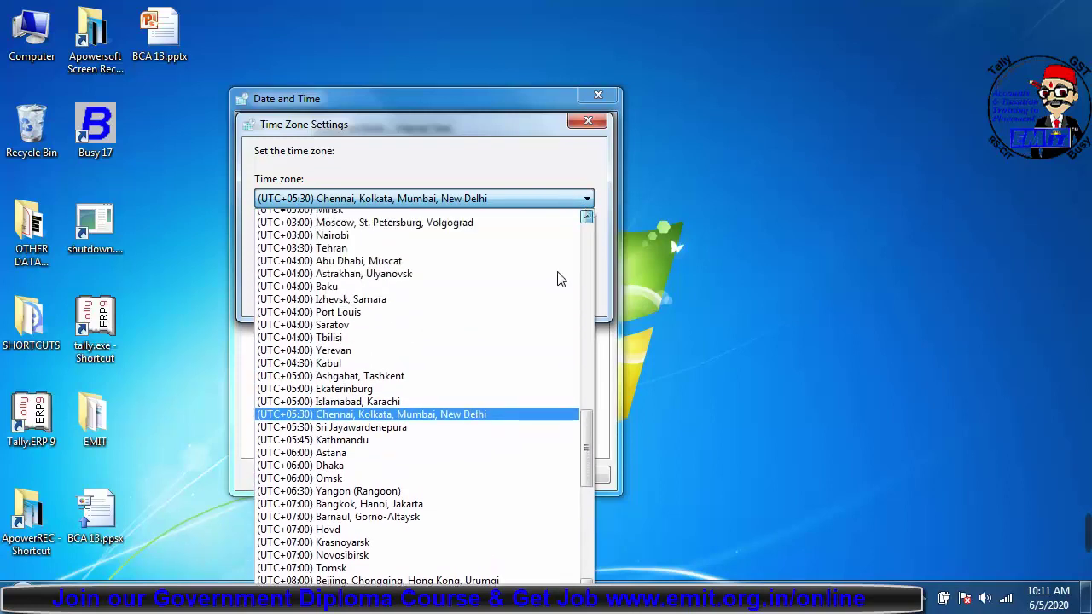
{"action": "scroll", "coordinate": [556, 278], "scroll_direction": "up", "scroll_amount": 1}
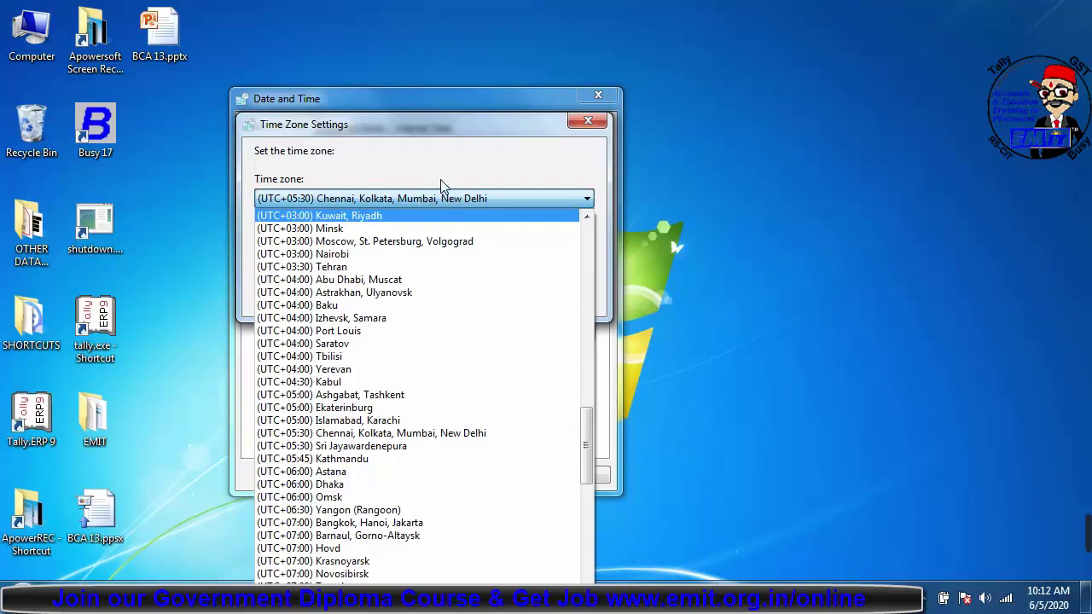
{"action": "left_click", "coordinate": [445, 432]}
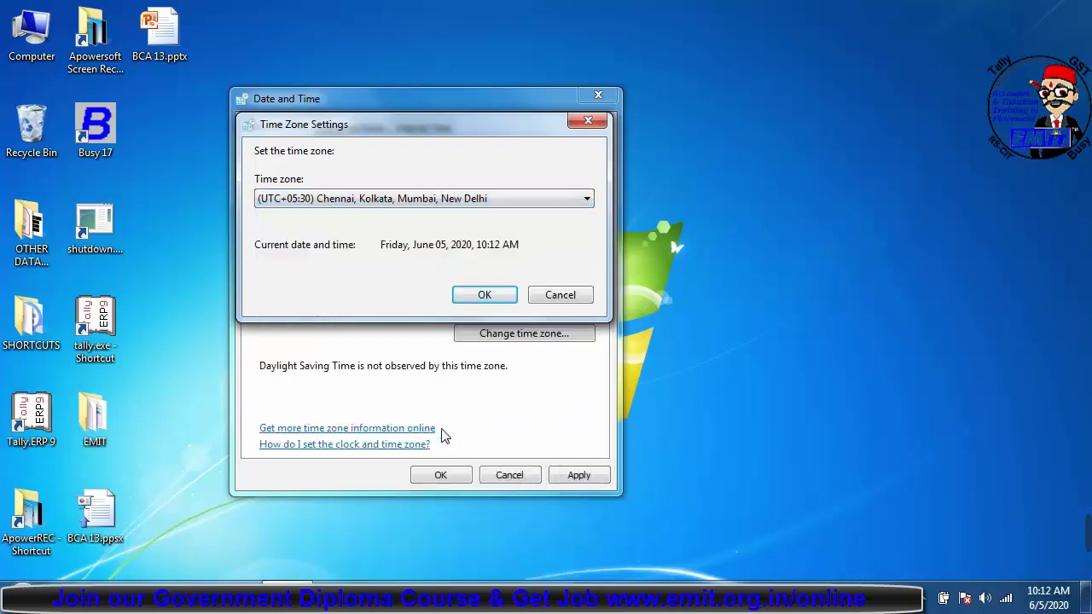
{"action": "left_click", "coordinate": [484, 296]}
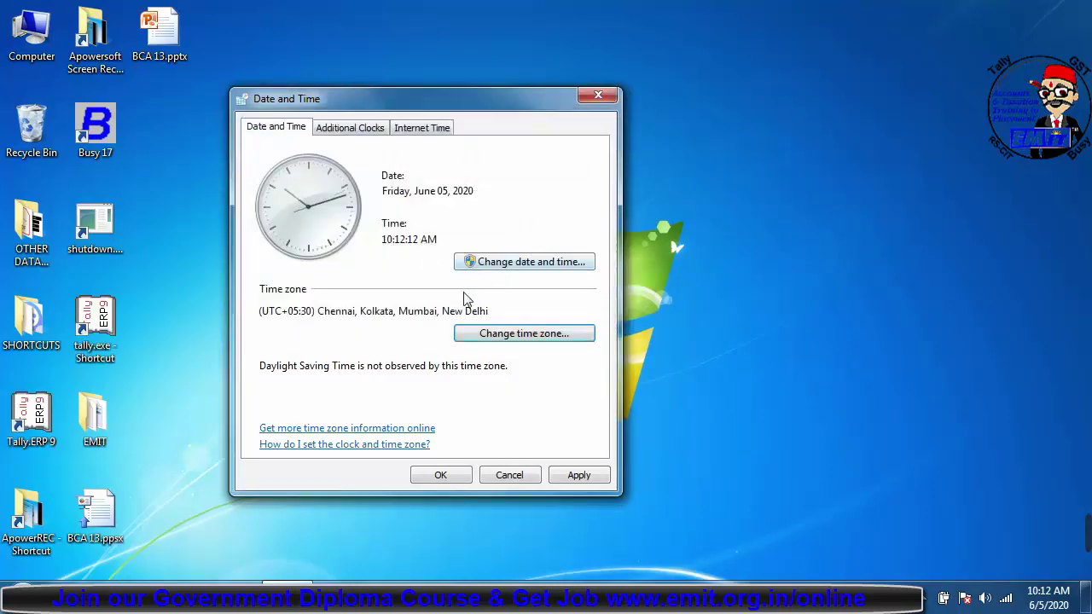
Start changing the date and time, choosing June 6, 2020 and returning the selection to June 5
{"action": "left_click", "coordinate": [514, 267]}
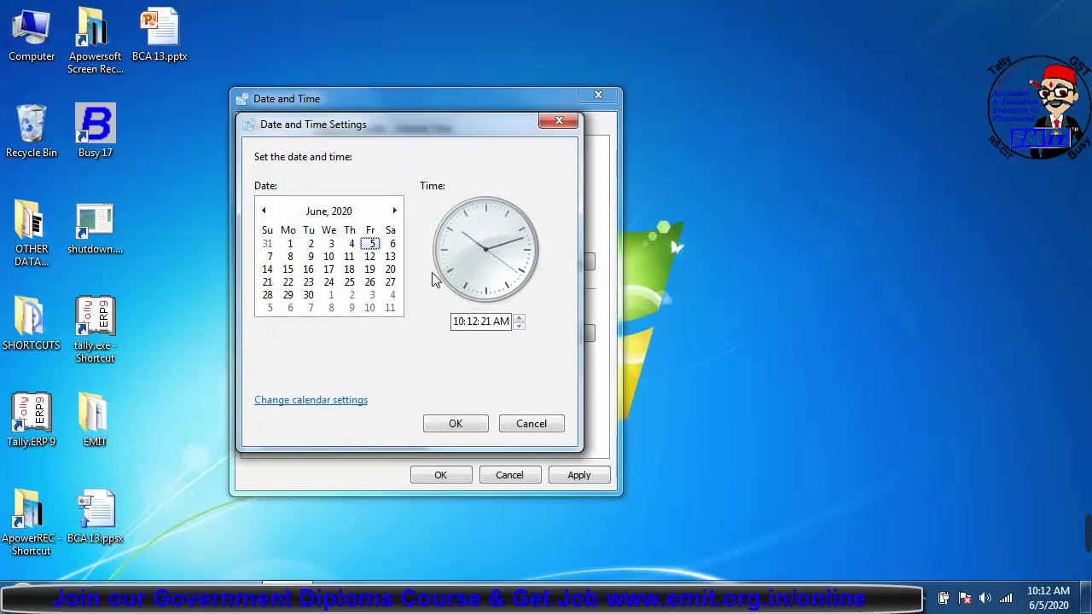
{"action": "left_click", "coordinate": [390, 244]}
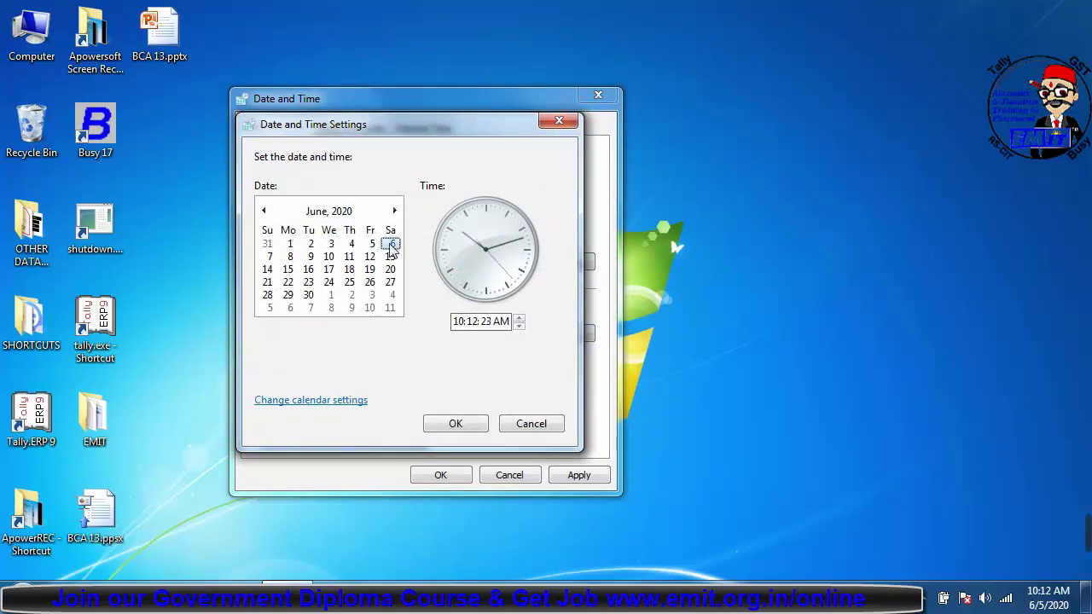
{"action": "left_click", "coordinate": [377, 244]}
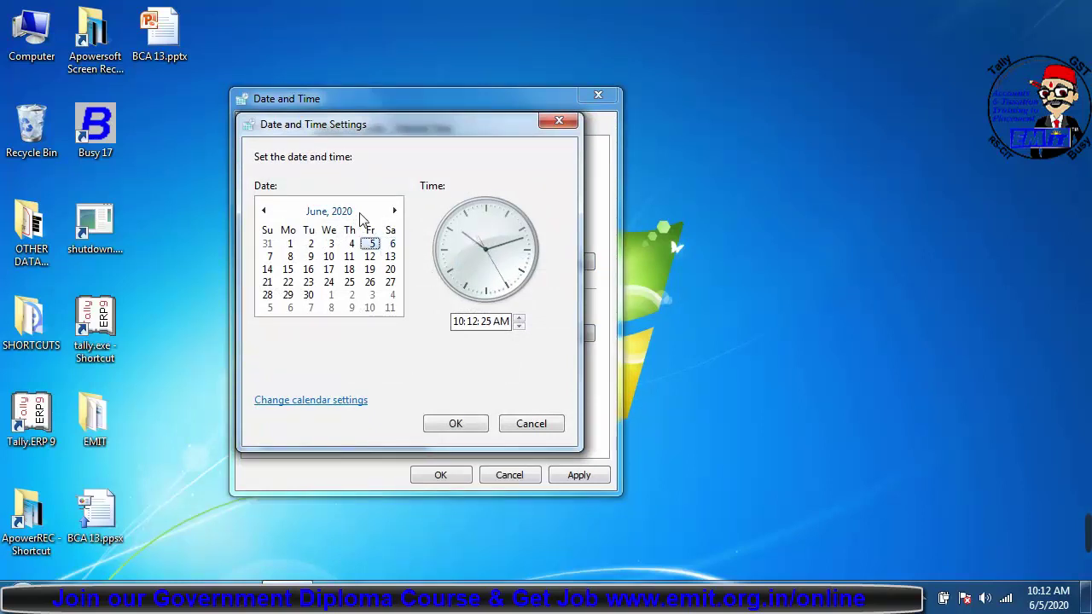
Browse the date calendar ahead to August 2020, and zoom it out through the year and decade views to 2000-2099
{"action": "left_click", "coordinate": [393, 211]}
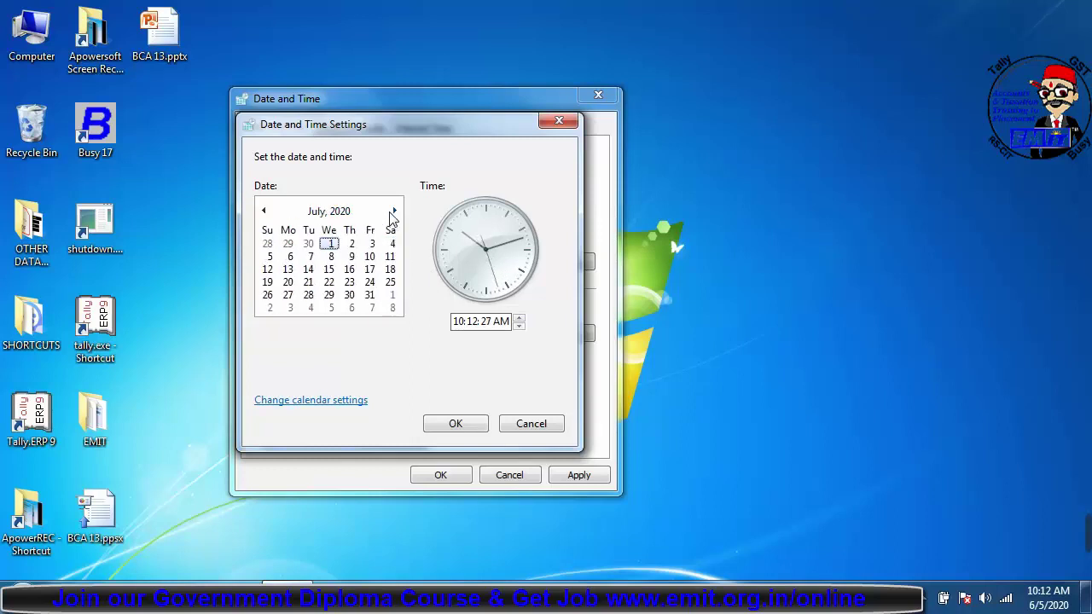
{"action": "left_click", "coordinate": [393, 211]}
{"action": "left_click", "coordinate": [275, 217]}
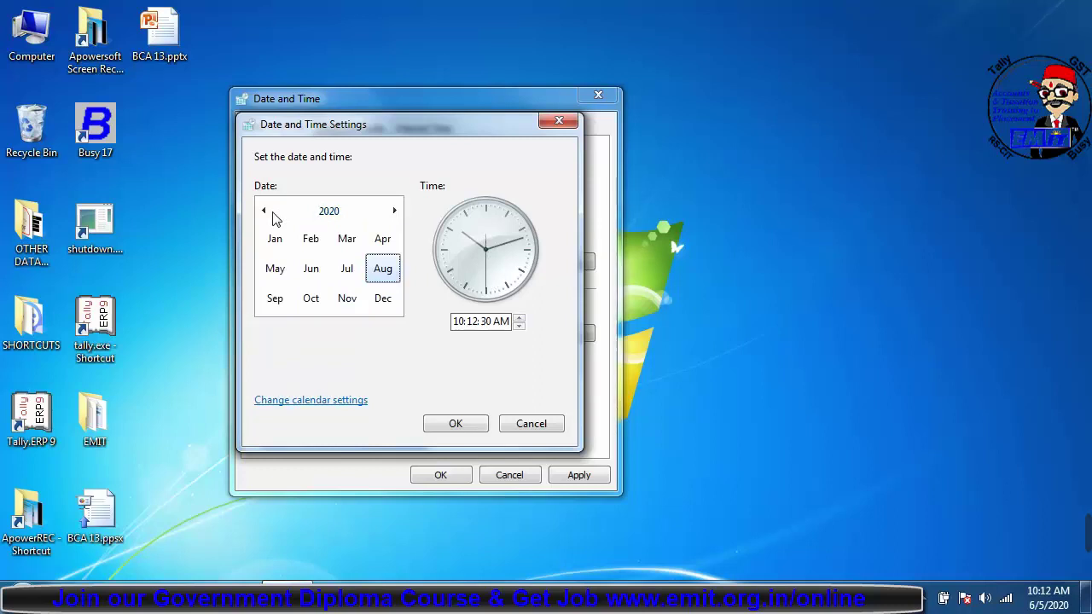
{"action": "left_click", "coordinate": [274, 217]}
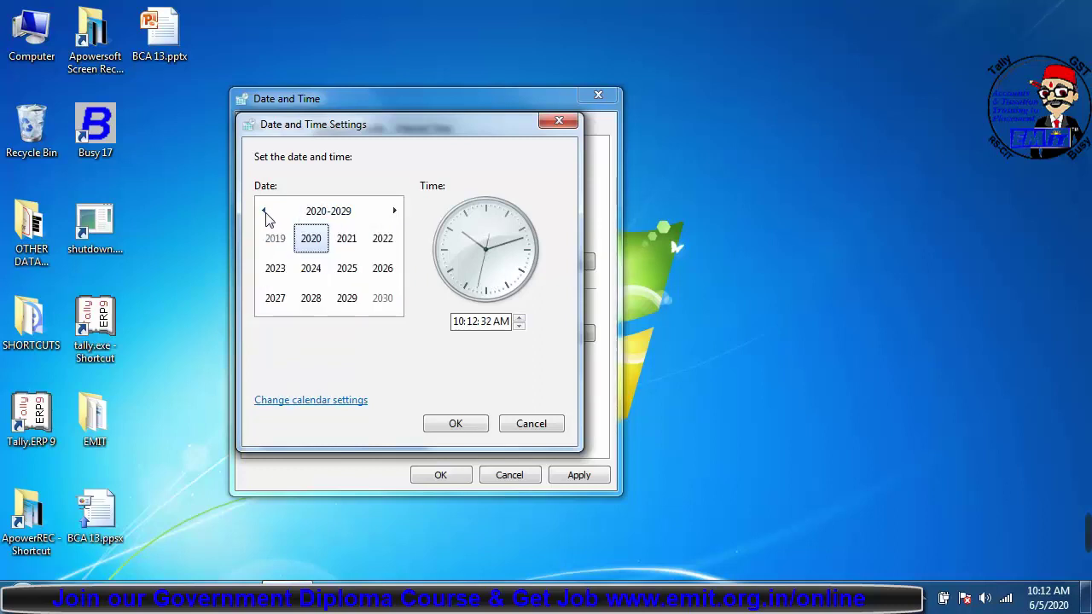
{"action": "left_click", "coordinate": [265, 213]}
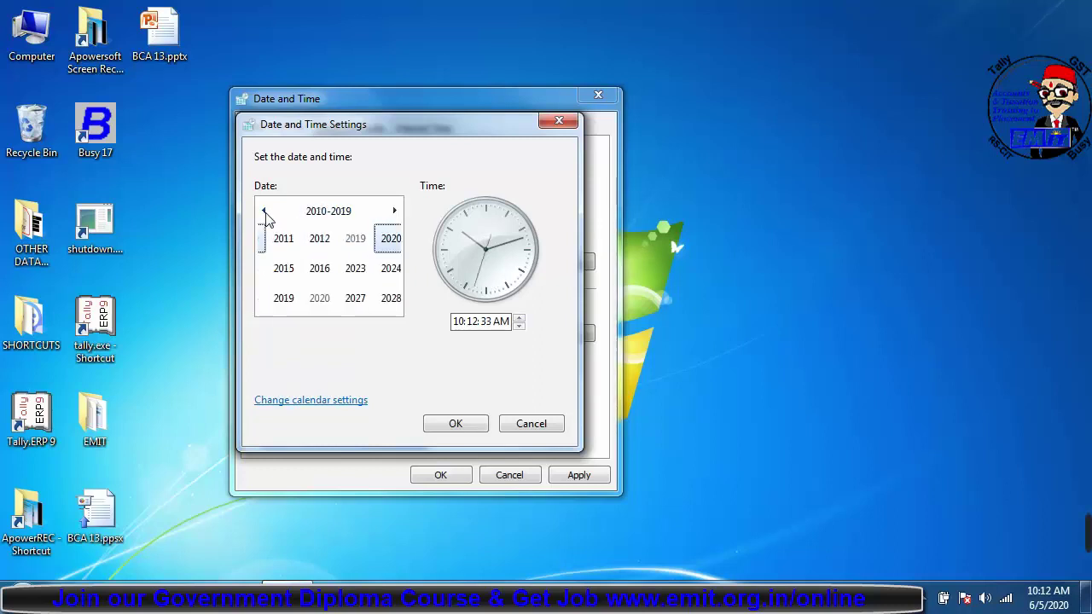
{"action": "left_click", "coordinate": [392, 212]}
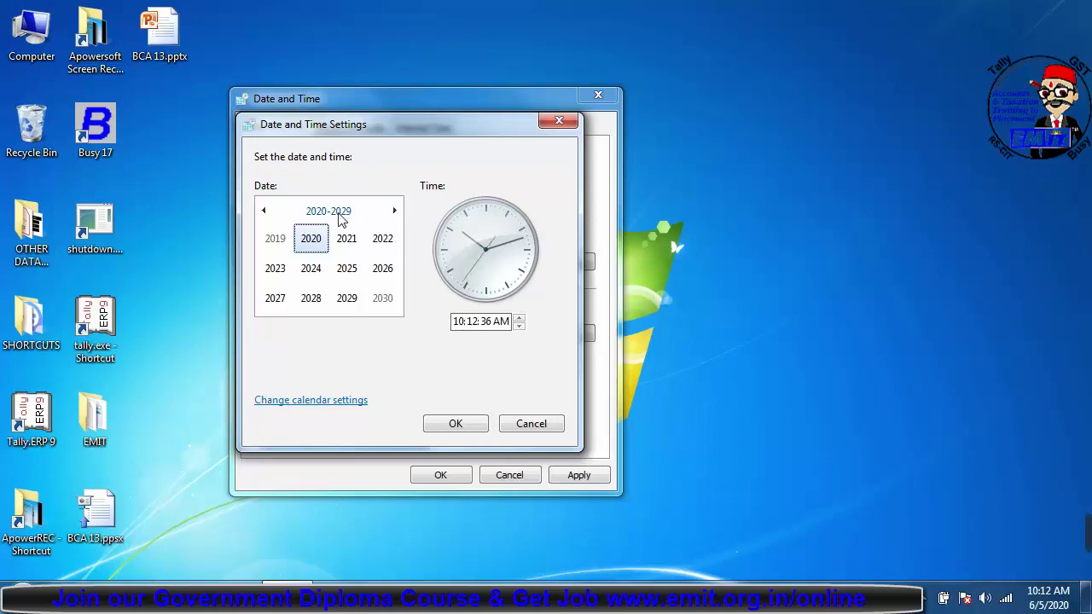
{"action": "left_click", "coordinate": [341, 215]}
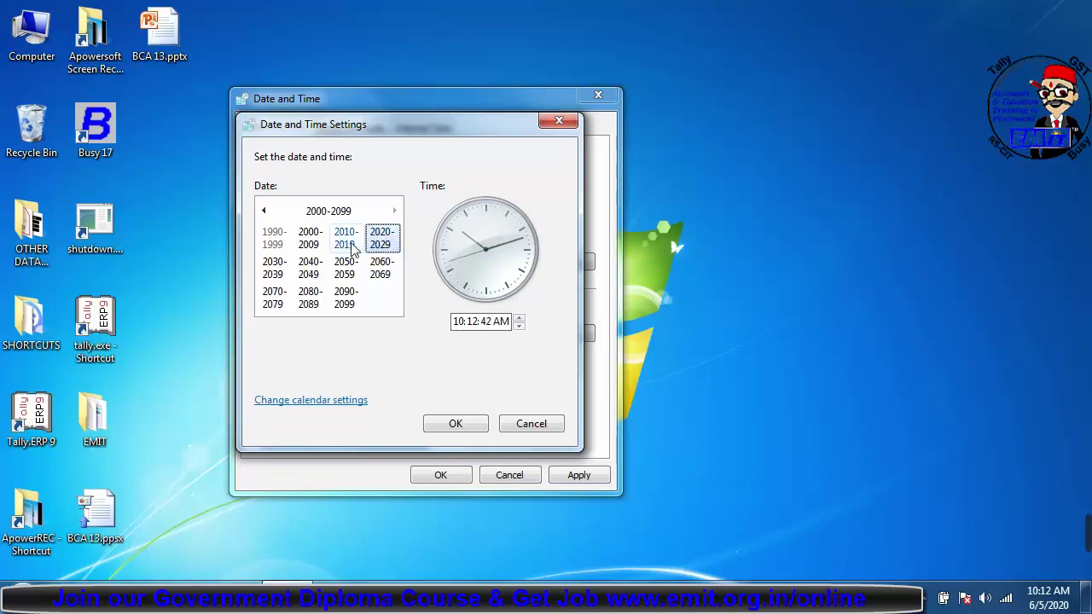
Zoom the calendar back in through 2020-2029 and set the date to June 5, 2020
{"action": "left_click", "coordinate": [377, 239]}
{"action": "left_click", "coordinate": [376, 240]}
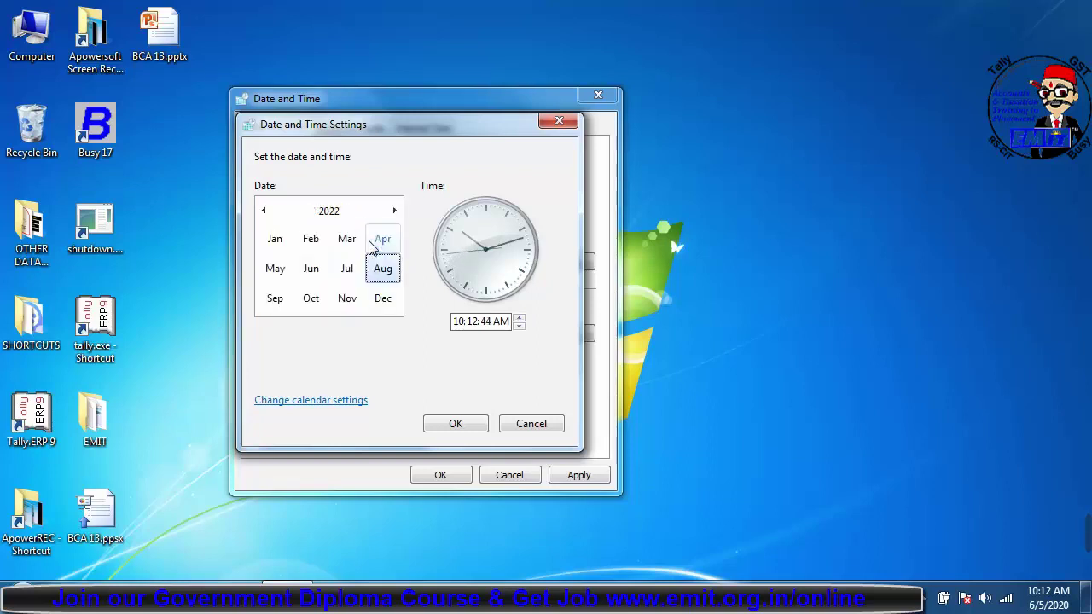
{"action": "left_click", "coordinate": [265, 211]}
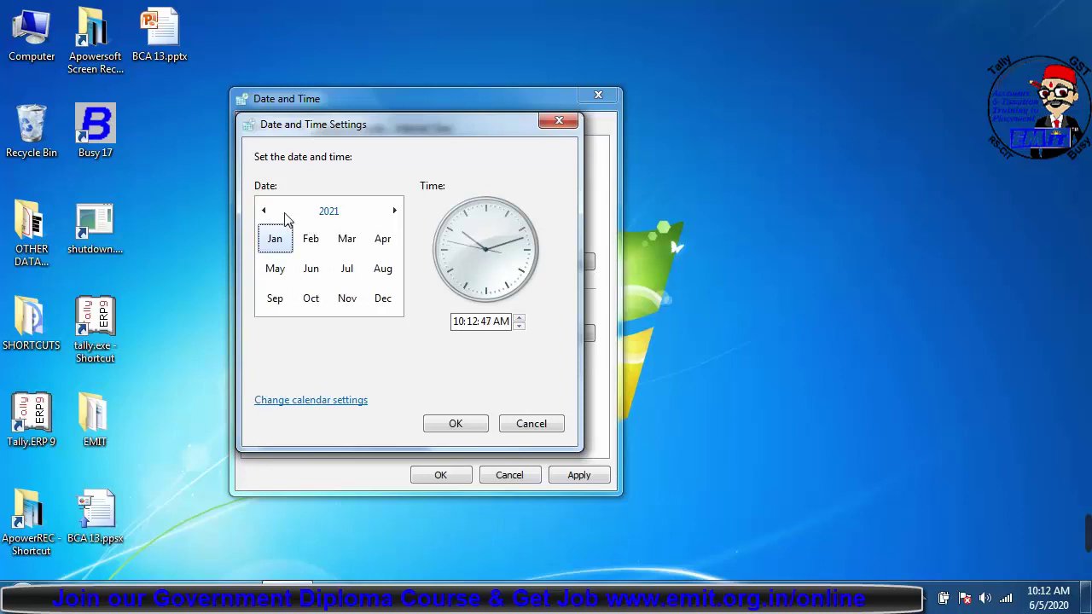
{"action": "left_click", "coordinate": [264, 211]}
{"action": "left_click", "coordinate": [264, 211]}
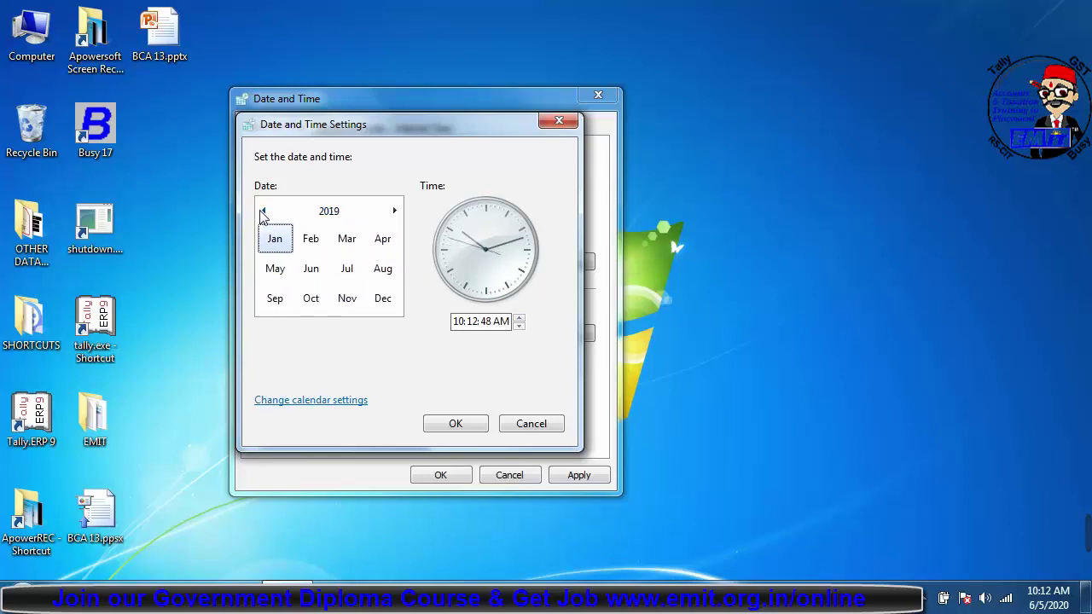
{"action": "left_click", "coordinate": [395, 214]}
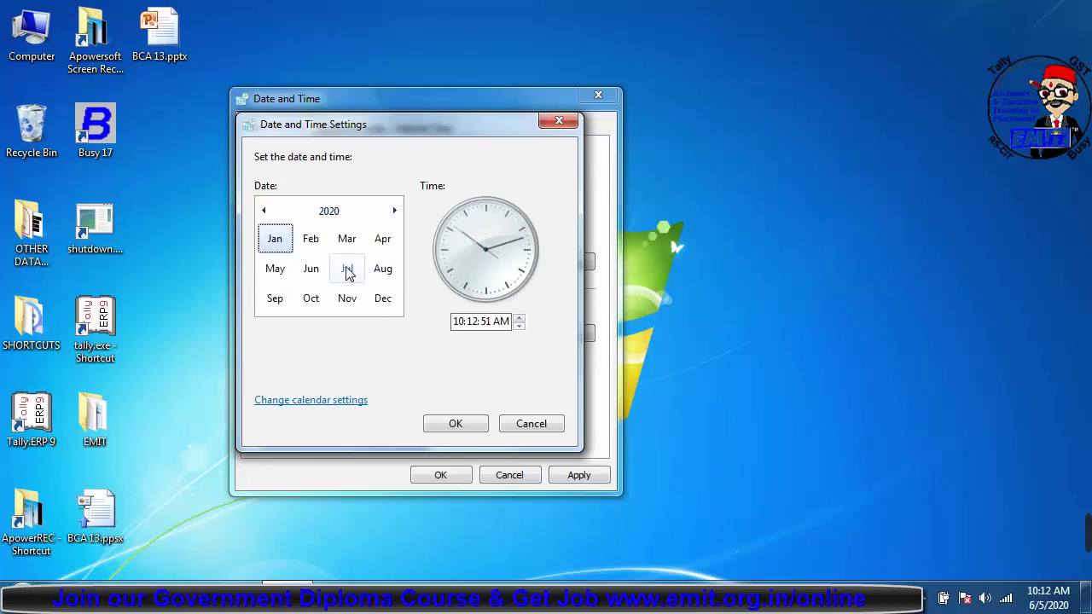
{"action": "left_click", "coordinate": [316, 272]}
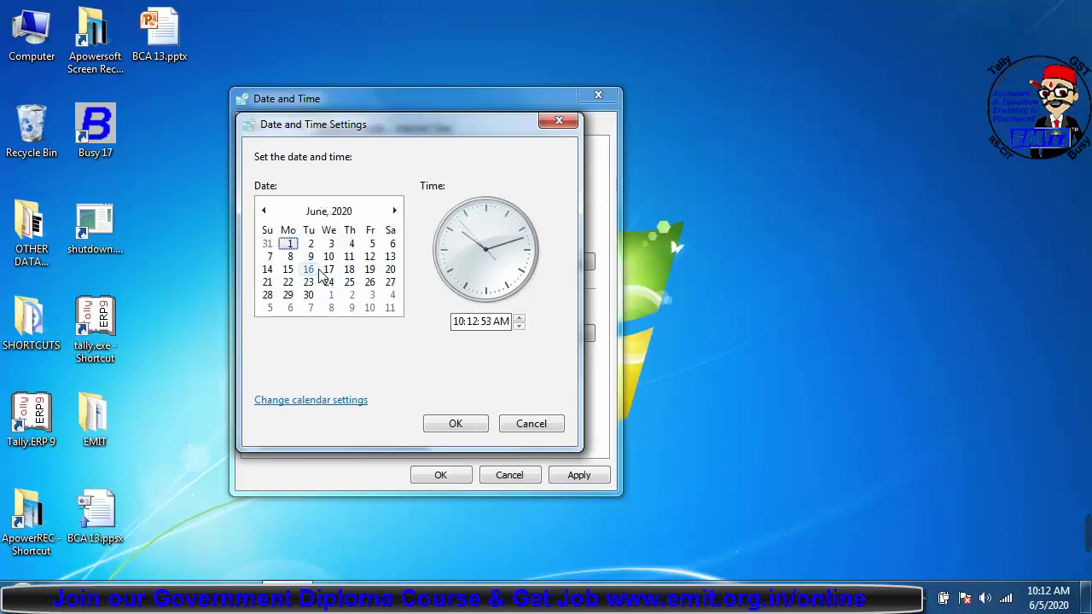
{"action": "left_click", "coordinate": [372, 245]}
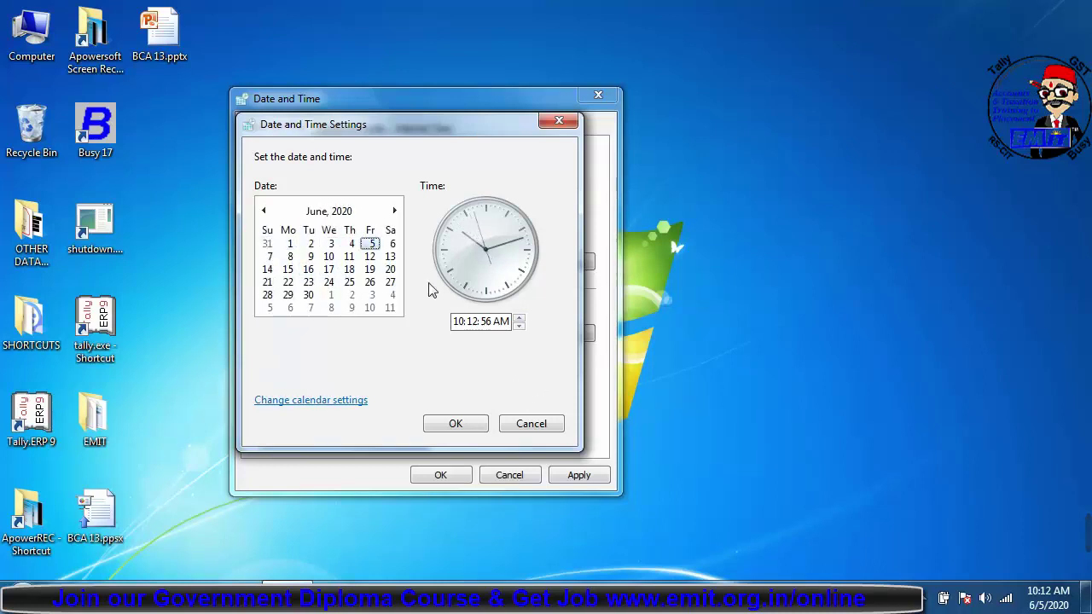
Browse the date calendar to July 2020 and back to June, and zoom it out to the 2000-2099 view
{"action": "left_click", "coordinate": [395, 212]}
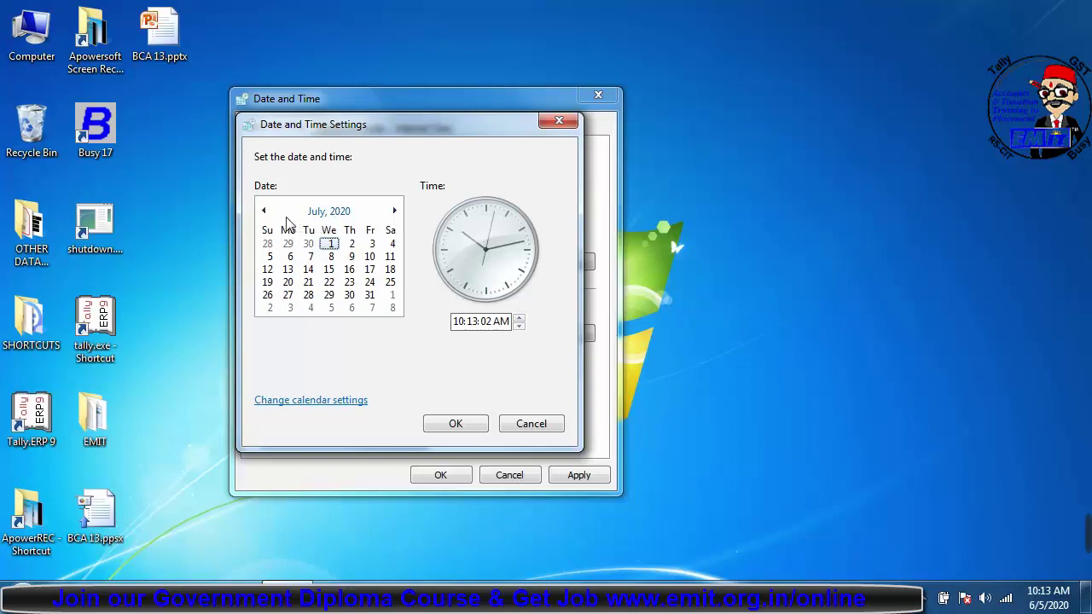
{"action": "left_click", "coordinate": [264, 212]}
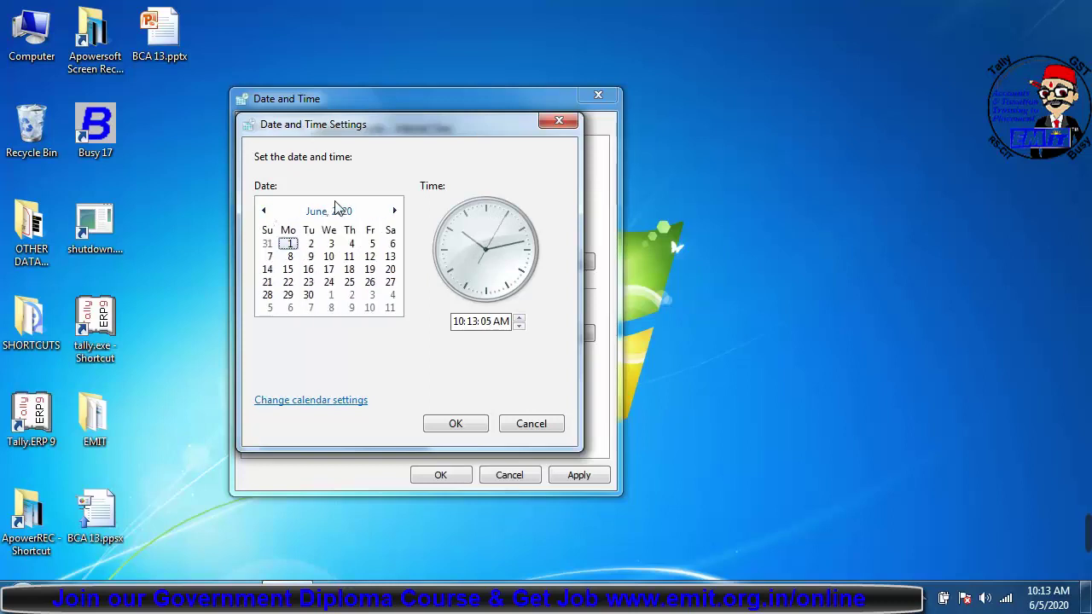
{"action": "left_click", "coordinate": [339, 212]}
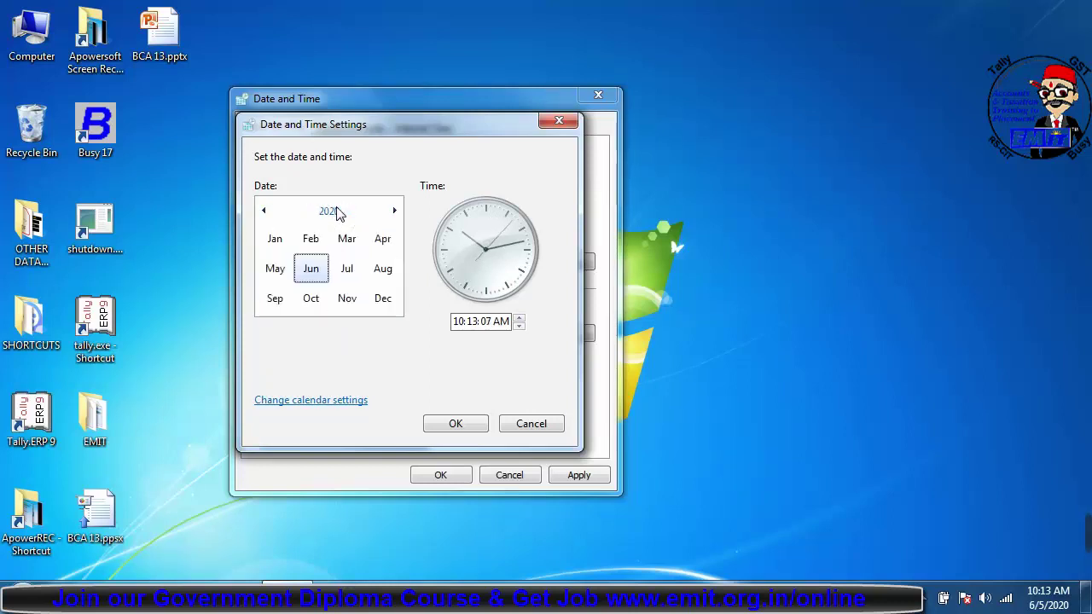
{"action": "left_click", "coordinate": [337, 211]}
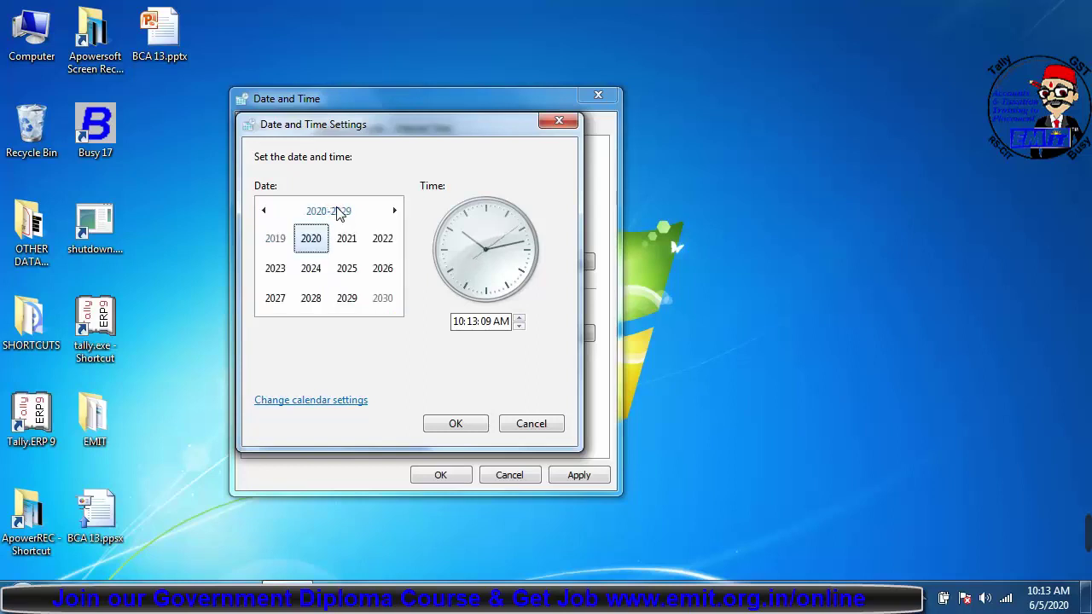
{"action": "left_click", "coordinate": [339, 214]}
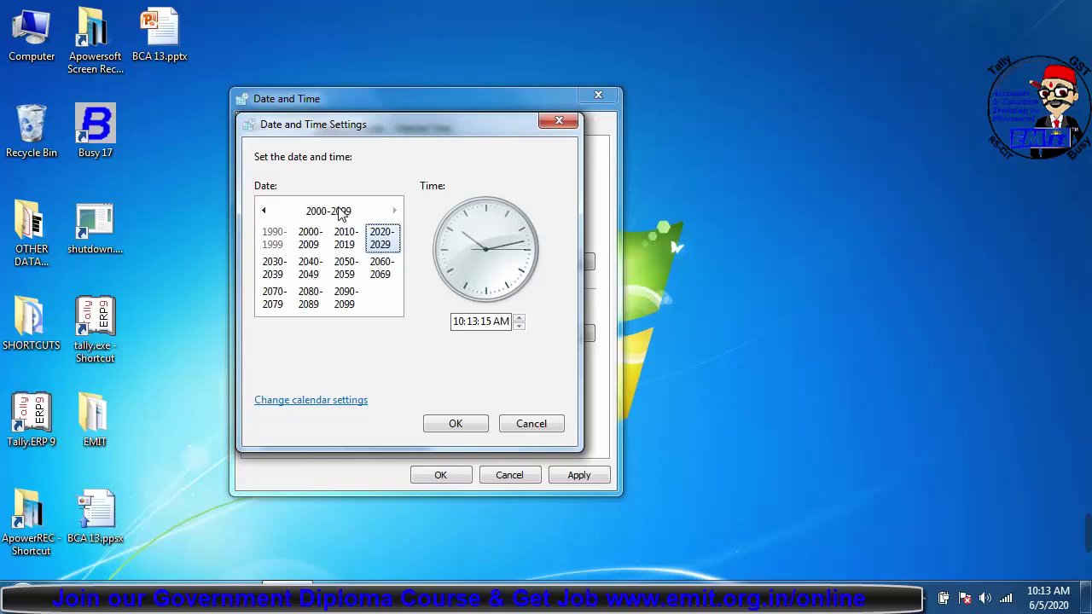
Drill down from the 2020-2029 decade to June 2020 and select June 5 as the date
{"action": "left_click", "coordinate": [378, 238]}
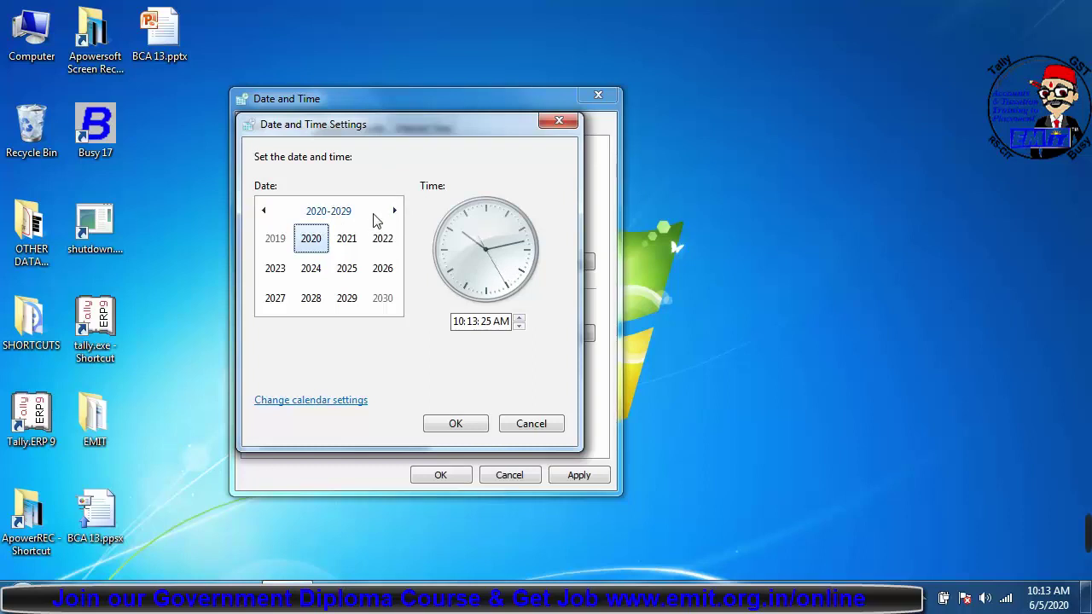
{"action": "left_click", "coordinate": [310, 239]}
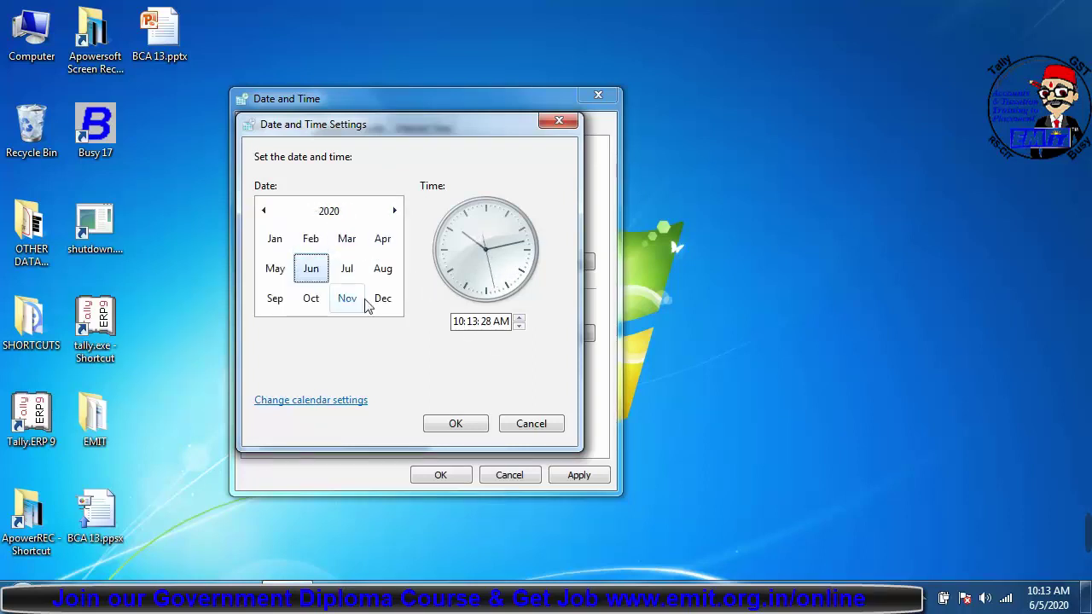
{"action": "left_click", "coordinate": [299, 260]}
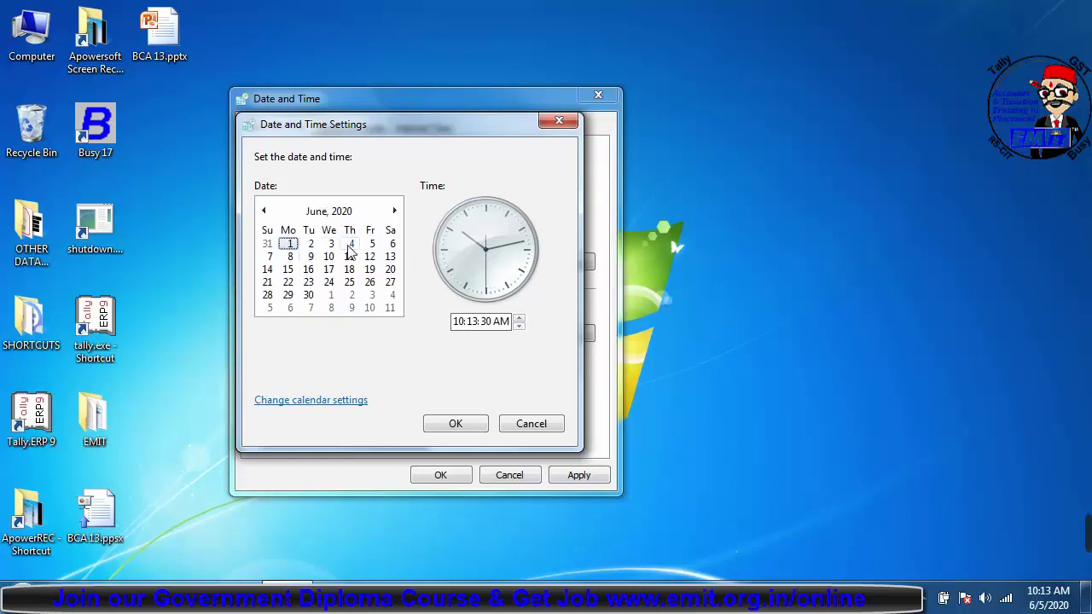
{"action": "left_click", "coordinate": [371, 245]}
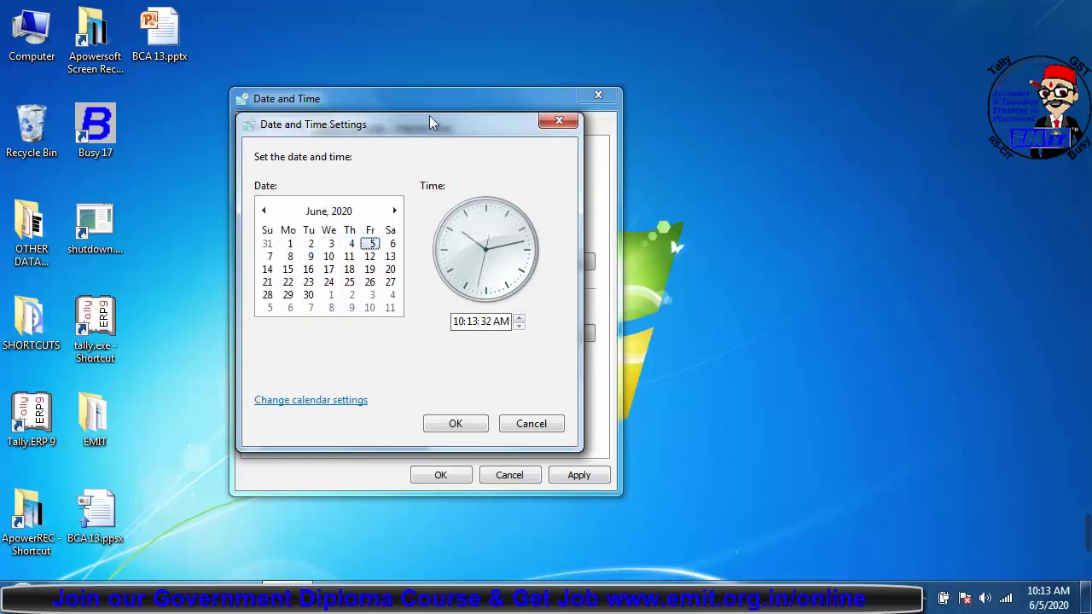
Step the hour up by one and back down, and apply the date and time settings
{"action": "left_click", "coordinate": [460, 321]}
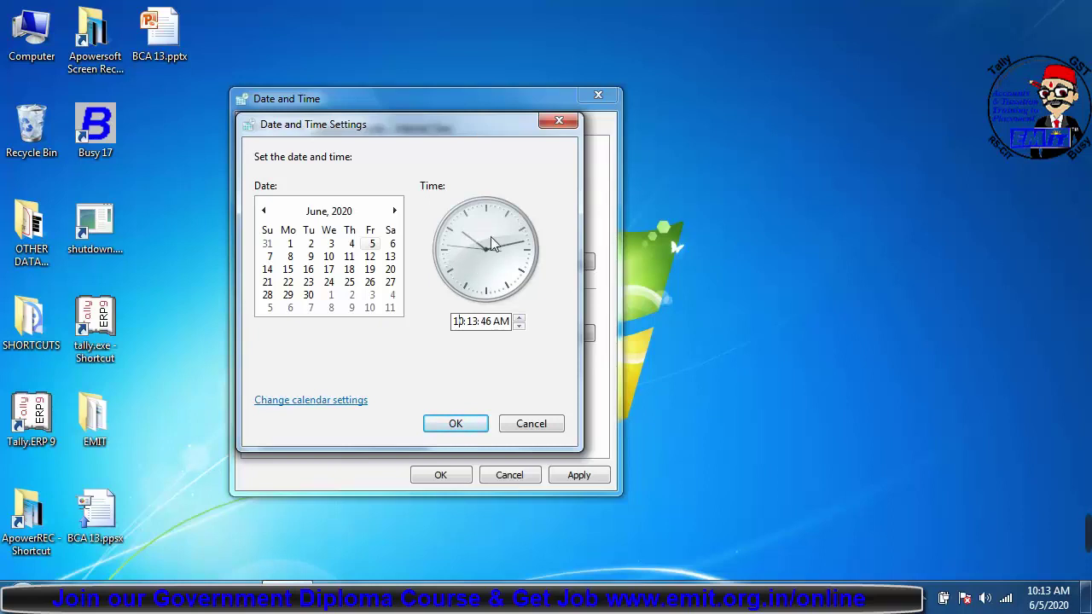
{"action": "left_click", "coordinate": [459, 322]}
{"action": "left_click", "coordinate": [518, 318]}
{"action": "left_click", "coordinate": [519, 326]}
{"action": "left_click", "coordinate": [501, 321]}
{"action": "left_click", "coordinate": [466, 432]}
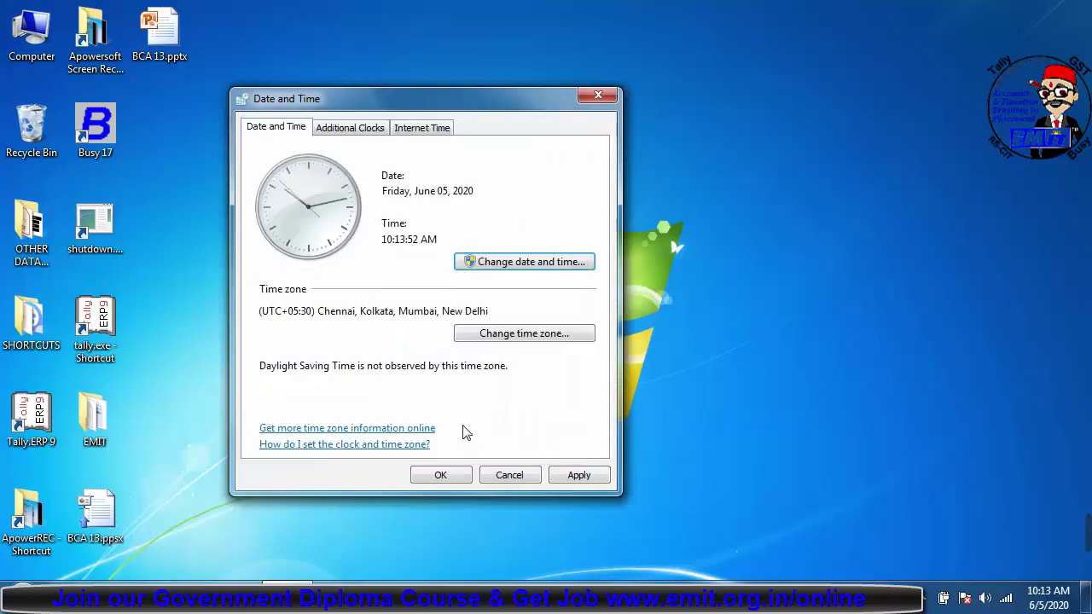
{"action": "left_click", "coordinate": [571, 476]}
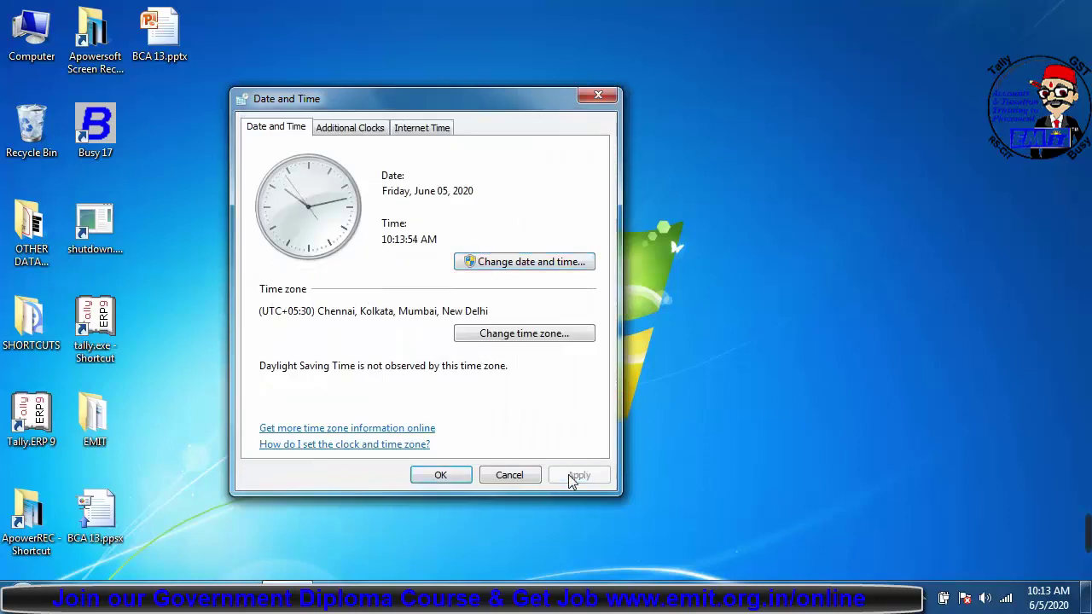
{"action": "left_click", "coordinate": [440, 475]}
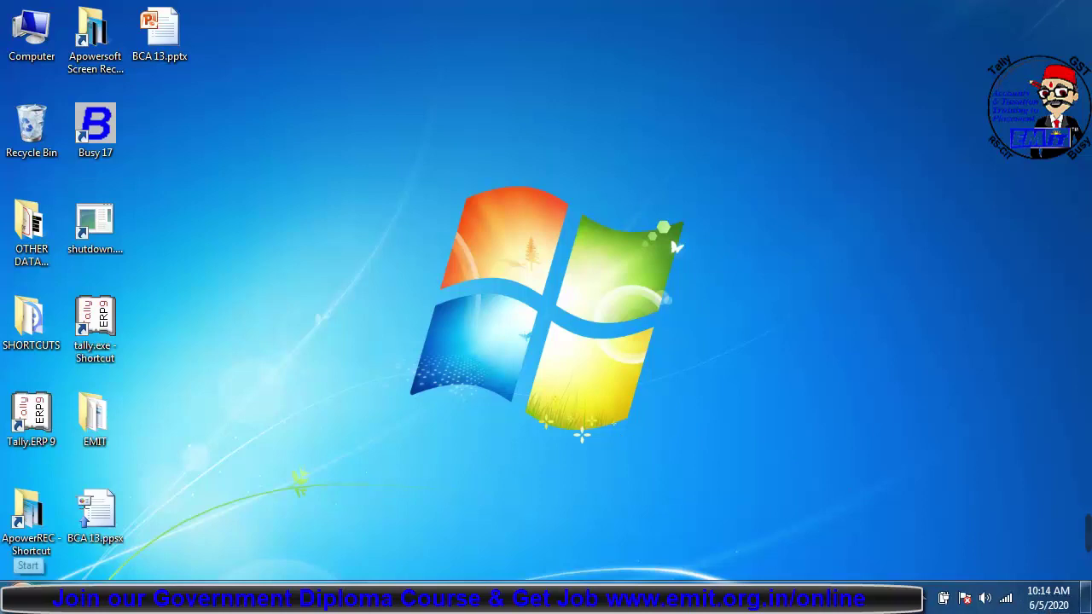
Open Control Panel and view its settings by Category
{"action": "left_click", "coordinate": [22, 595]}
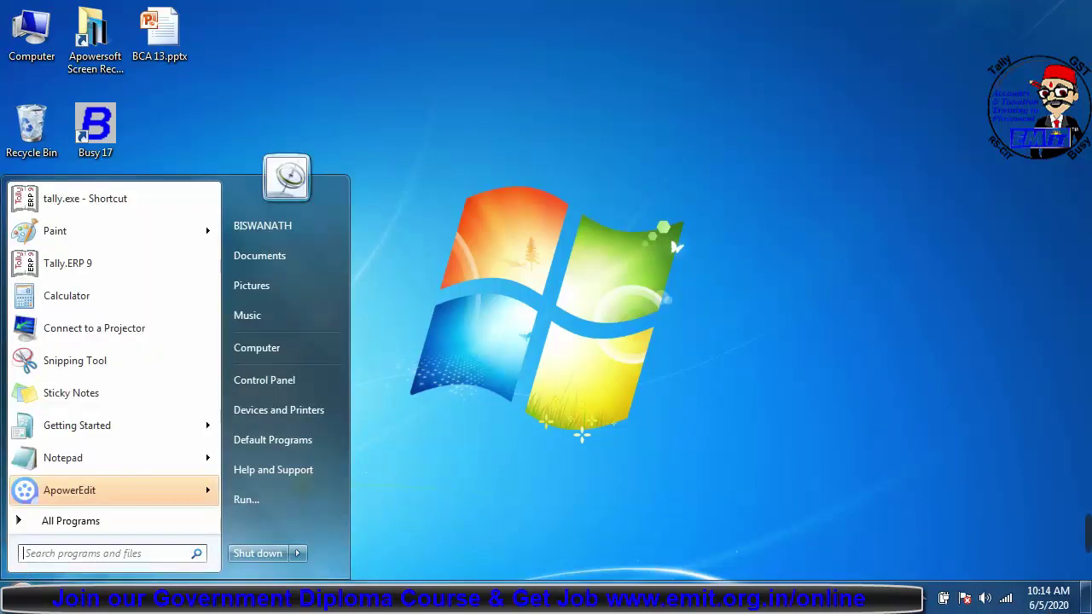
{"action": "left_click", "coordinate": [281, 381]}
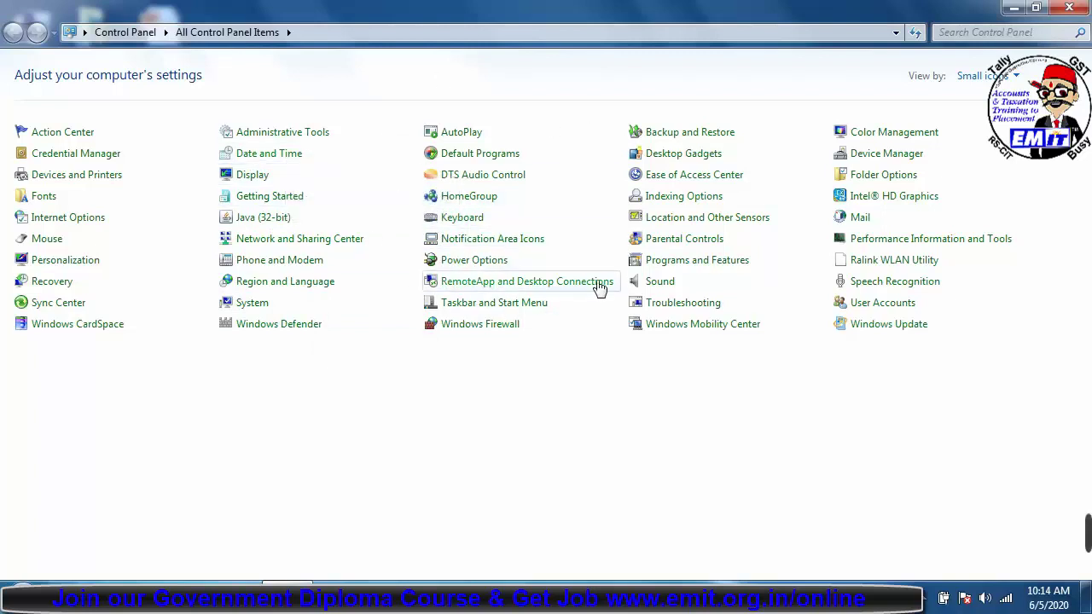
{"action": "left_click", "coordinate": [1004, 80]}
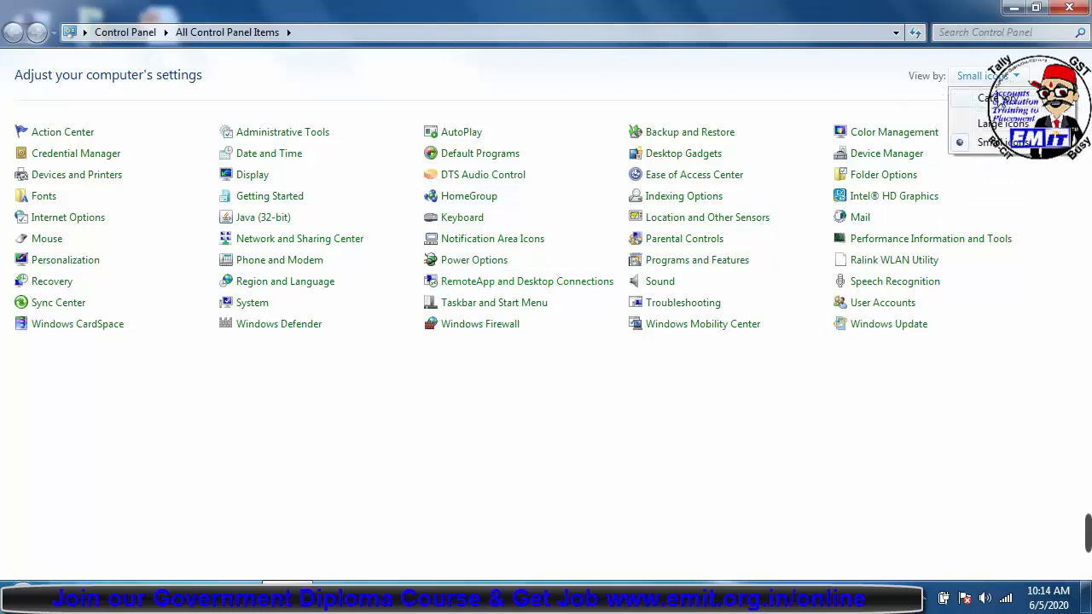
{"action": "left_click", "coordinate": [996, 99]}
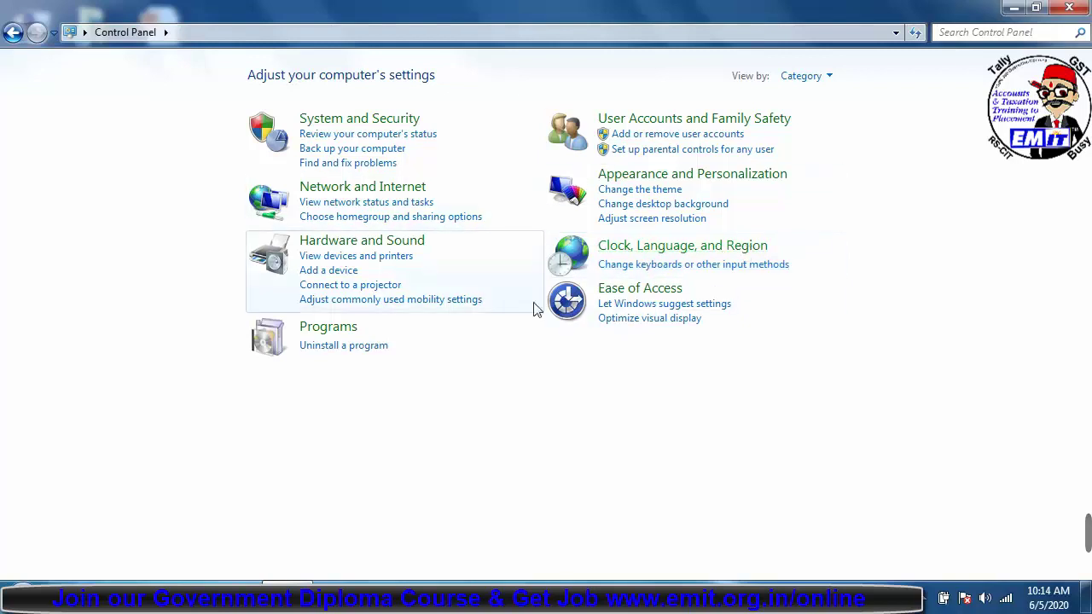
Switch the Control Panel view to large icons, small icons, and back to large icons
{"action": "left_click", "coordinate": [821, 81]}
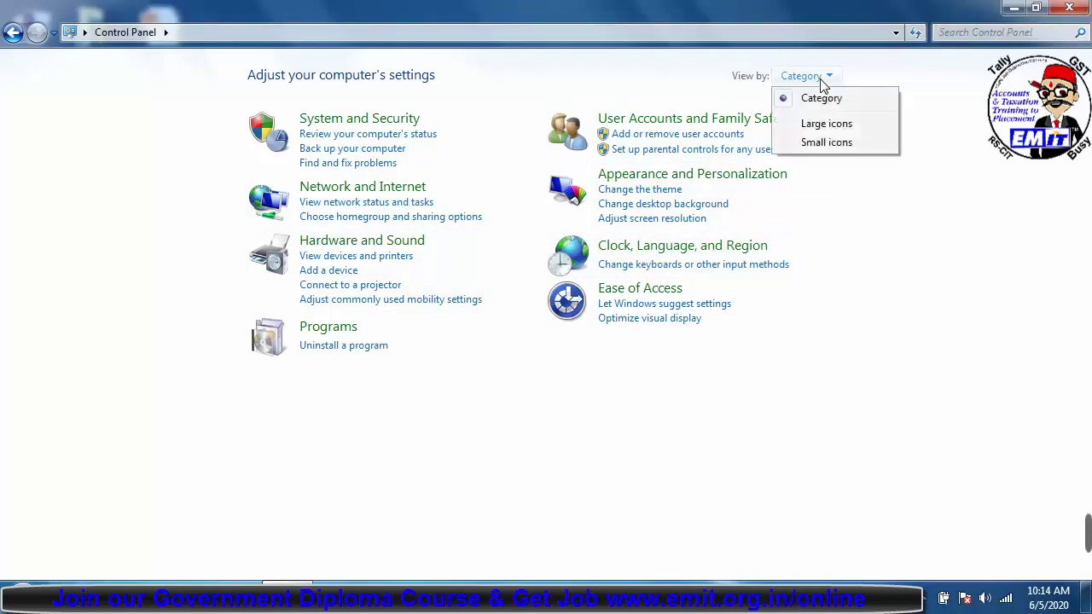
{"action": "left_click", "coordinate": [826, 124]}
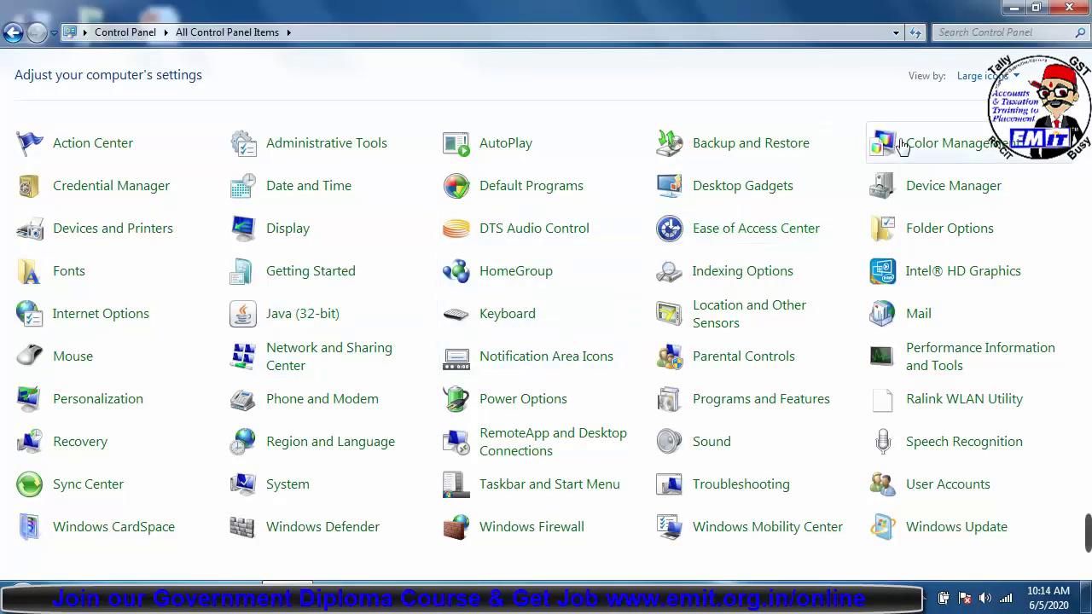
{"action": "left_click", "coordinate": [972, 78]}
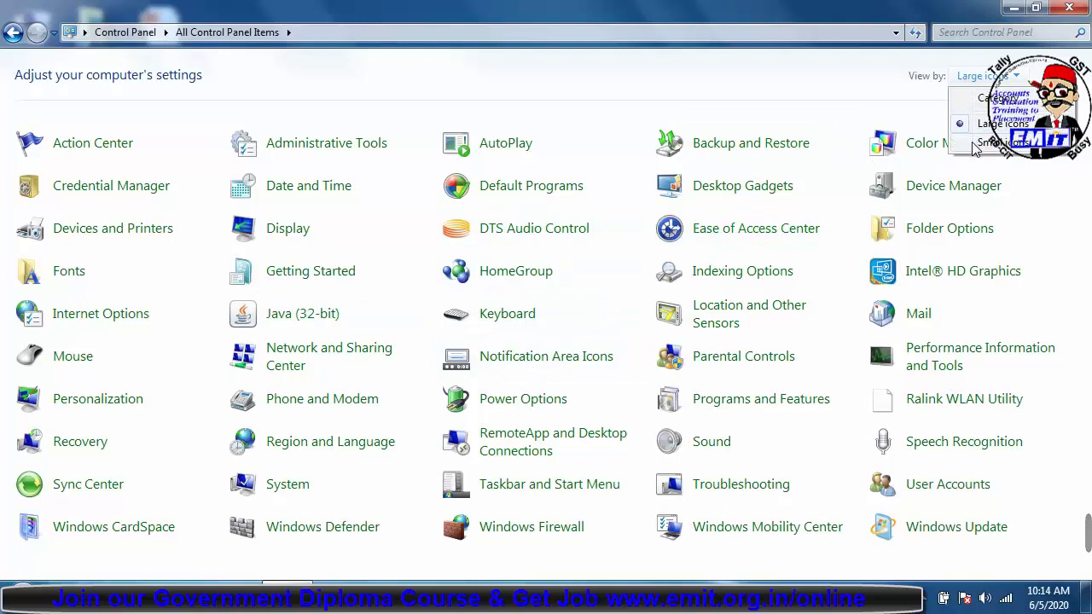
{"action": "left_click", "coordinate": [989, 143]}
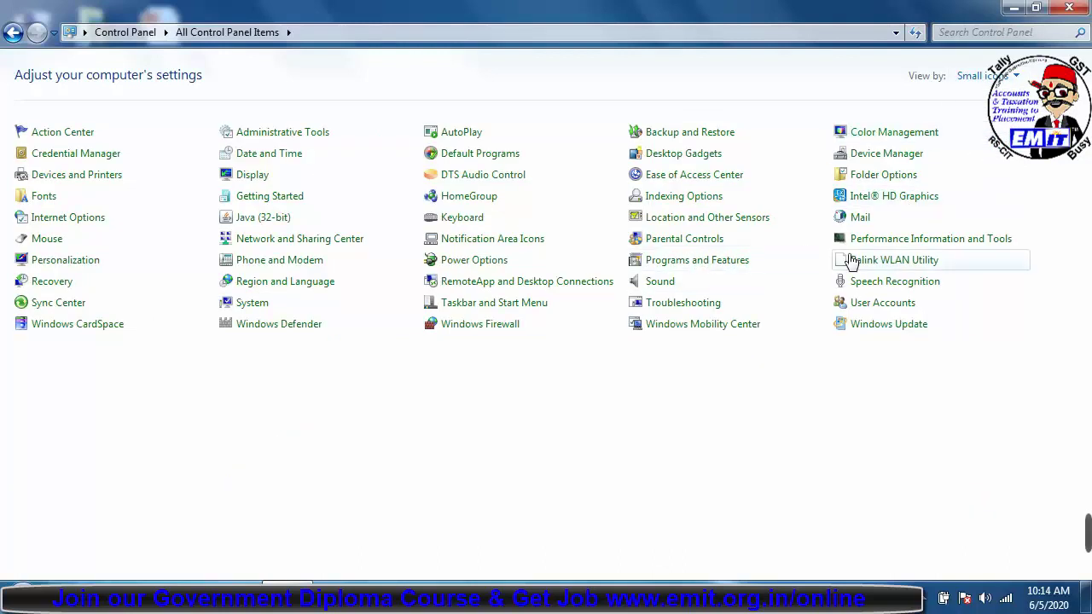
{"action": "left_click", "coordinate": [981, 76]}
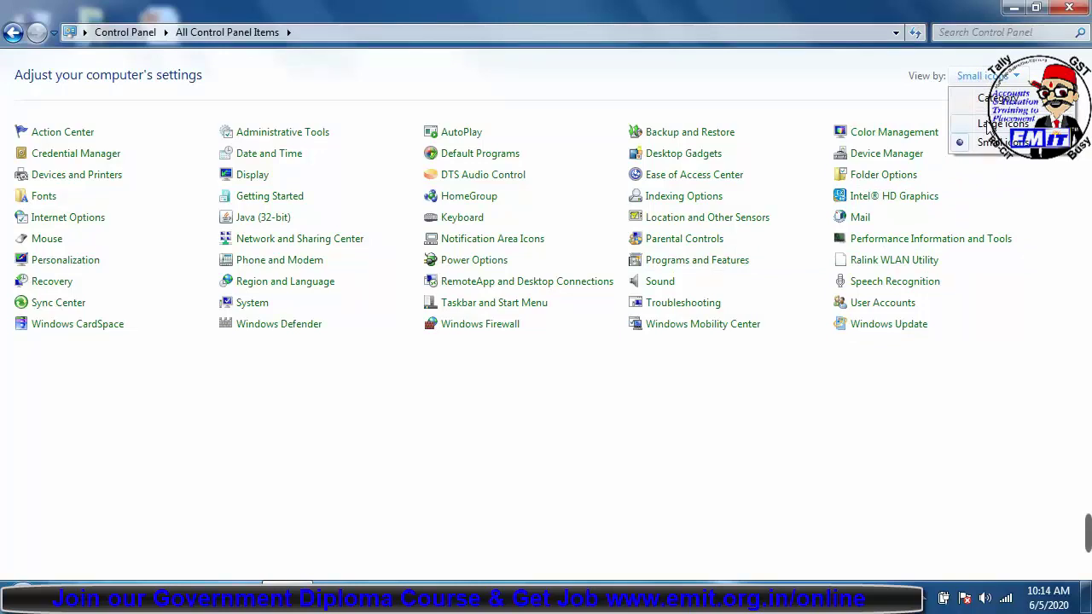
{"action": "left_click", "coordinate": [989, 125]}
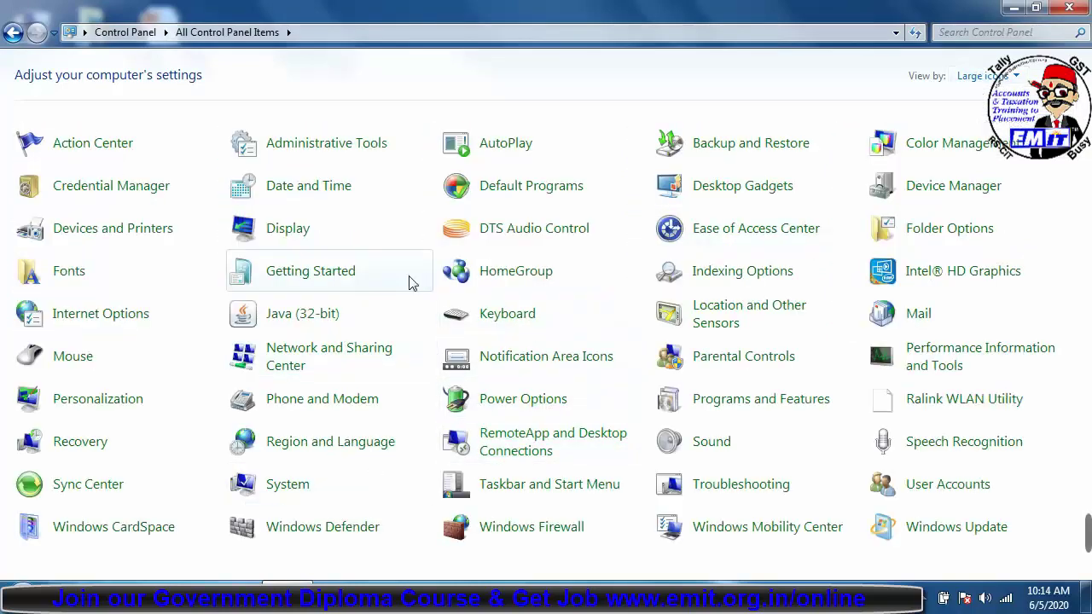
View the Date and Time settings from Control Panel, and close both windows
{"action": "left_click", "coordinate": [309, 189]}
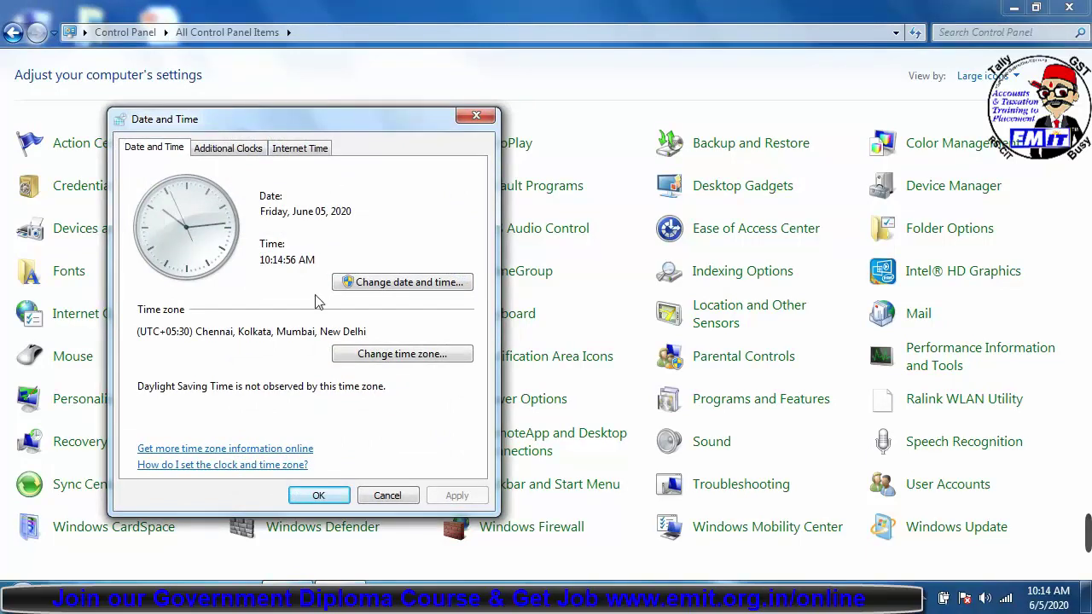
{"action": "left_click", "coordinate": [318, 496]}
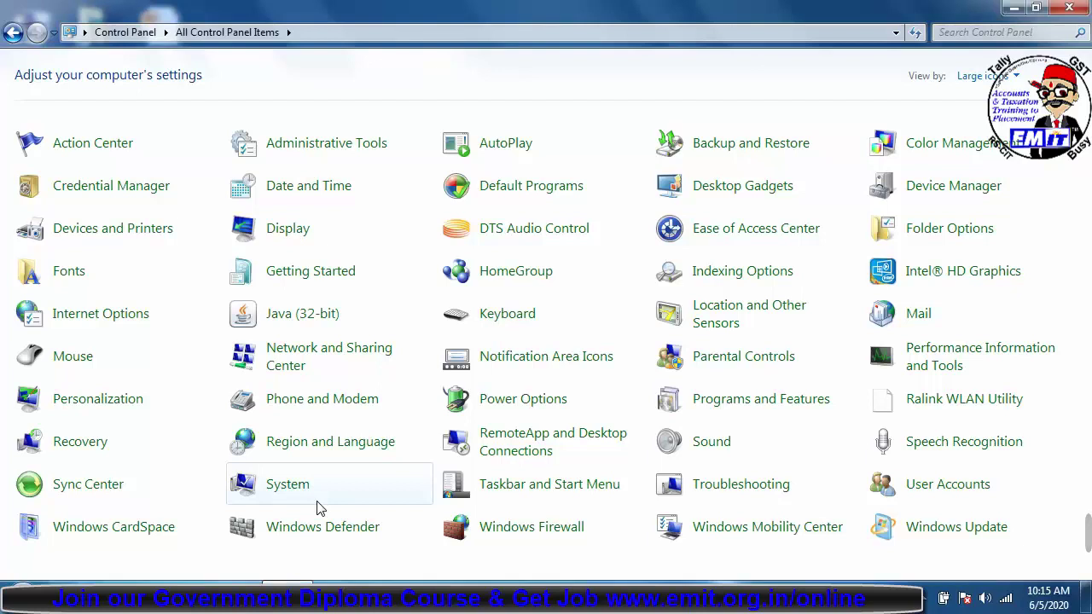
{"action": "left_click", "coordinate": [1069, 7]}
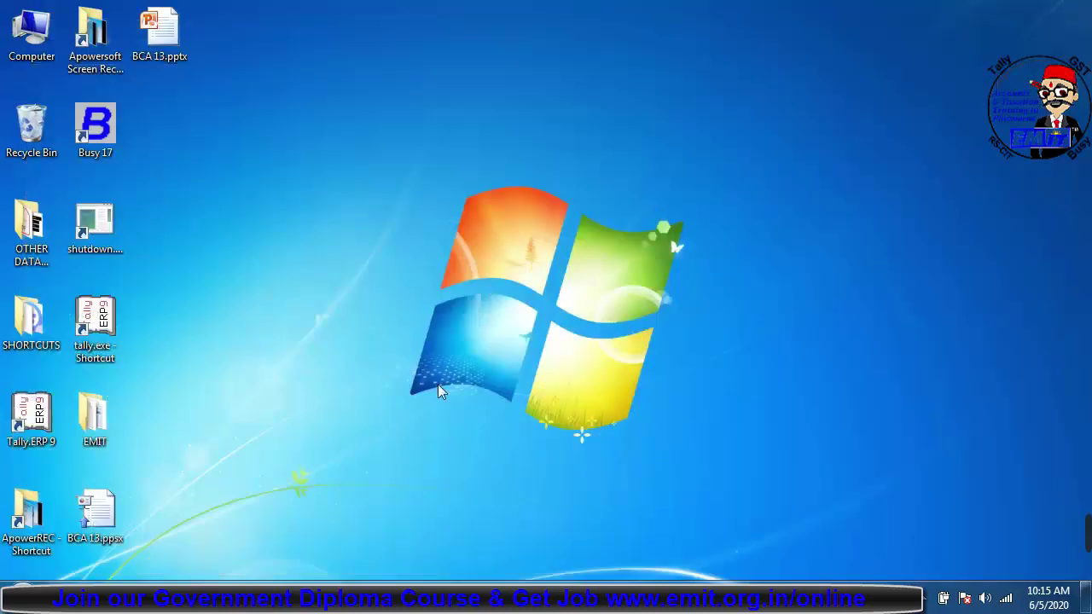
Launch Control Panel through the Run dialog with the command control
{"action": "left_click", "coordinate": [12, 597]}
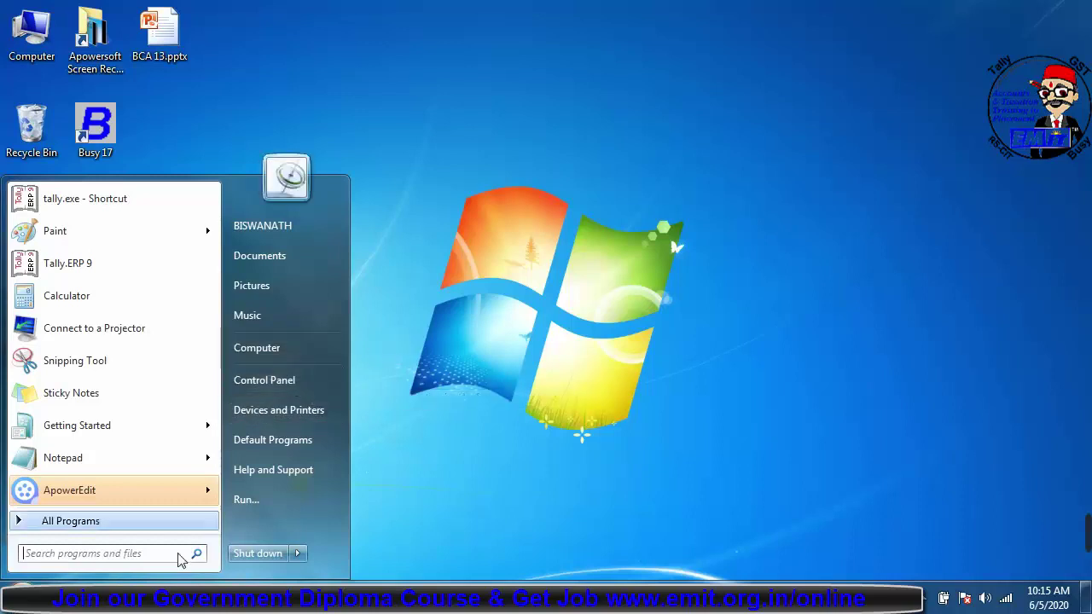
{"action": "left_click", "coordinate": [301, 501]}
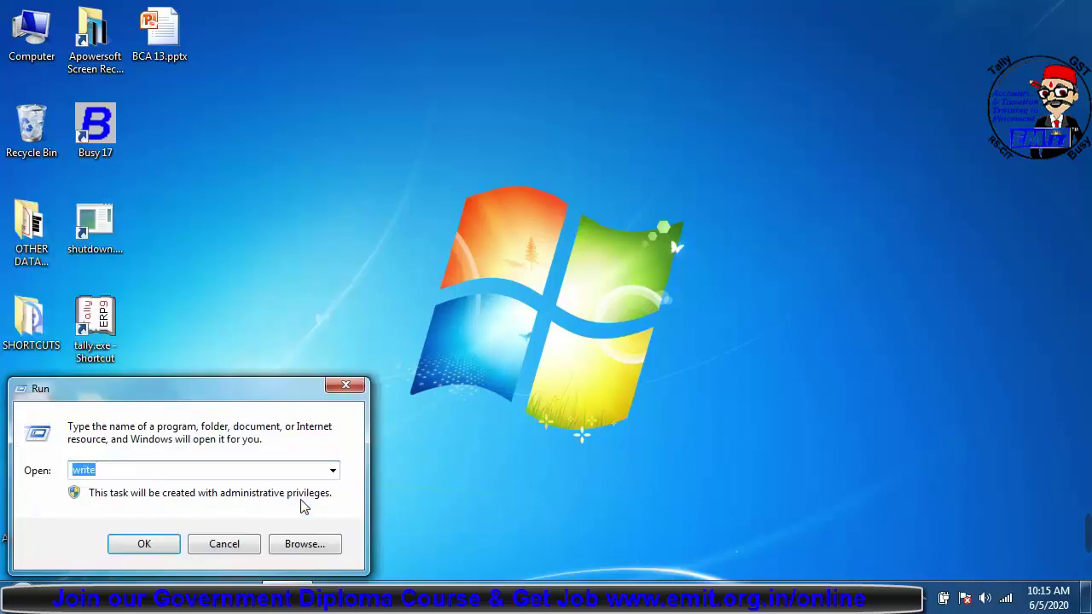
{"action": "type", "text": "control"}
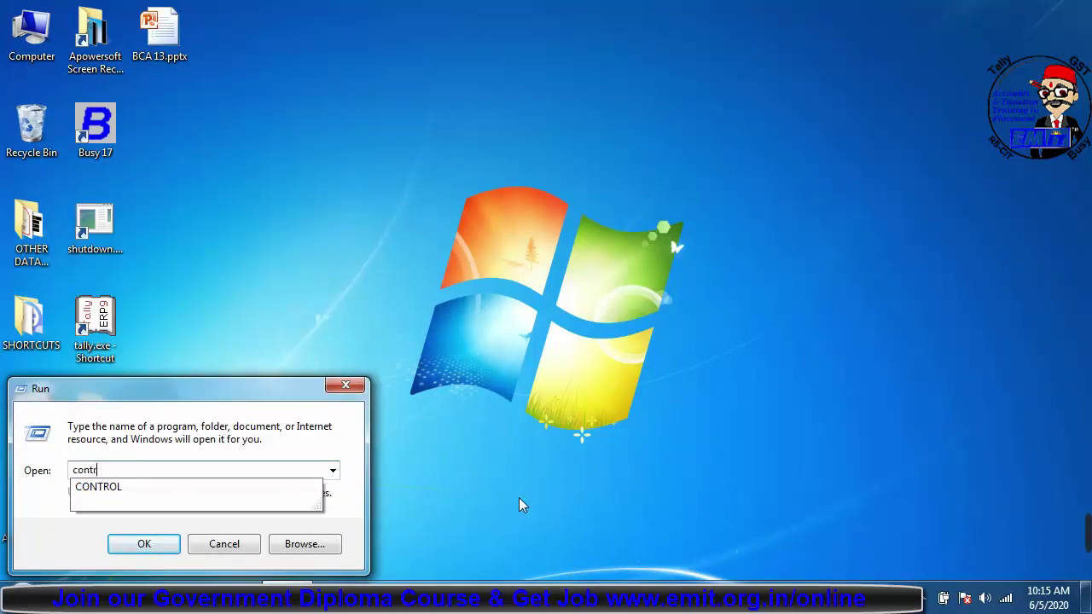
{"action": "key", "text": "Return"}
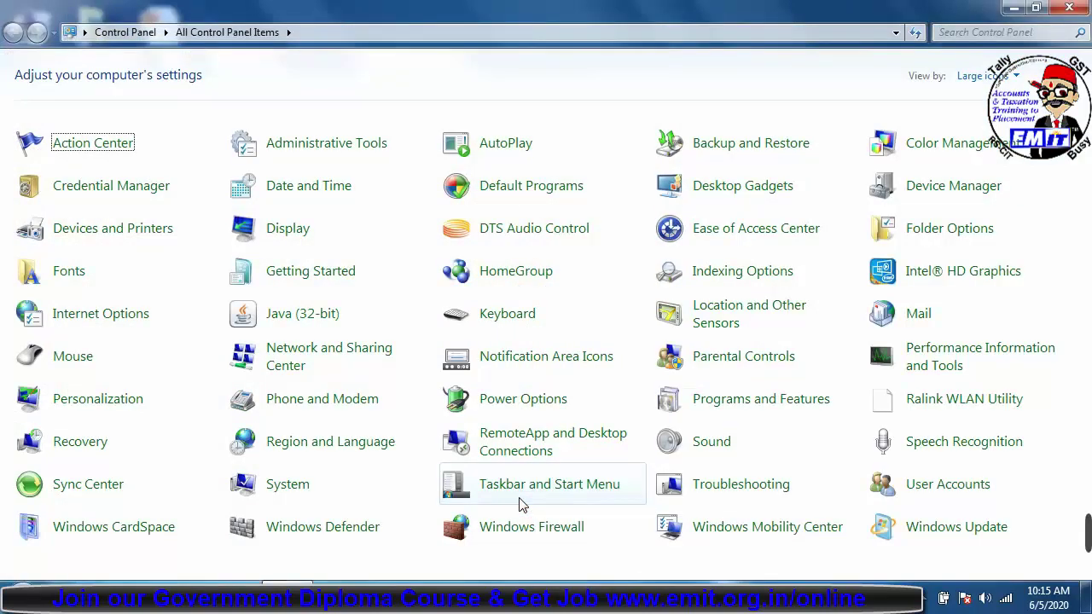
View the Date and Time settings once more, and close them along with Control Panel
{"action": "left_click", "coordinate": [331, 191]}
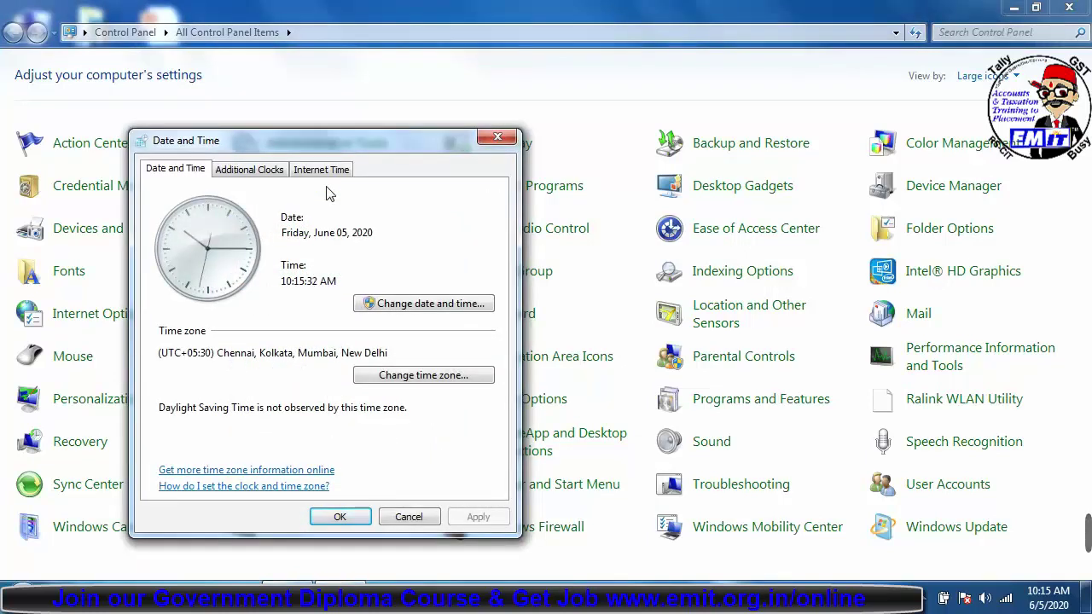
{"action": "left_click", "coordinate": [497, 137]}
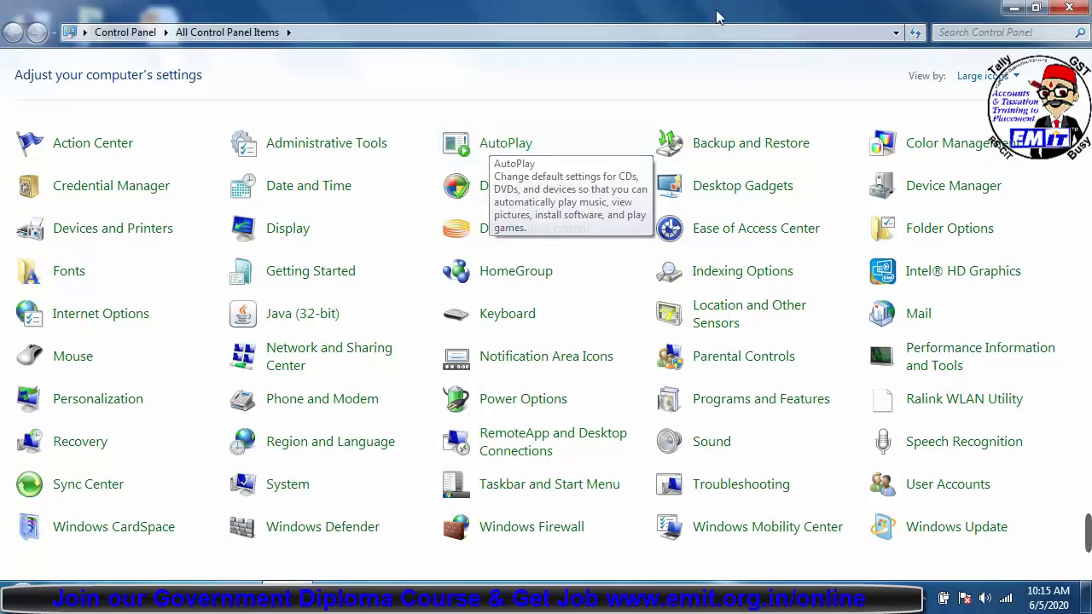
{"action": "left_click", "coordinate": [1069, 8]}
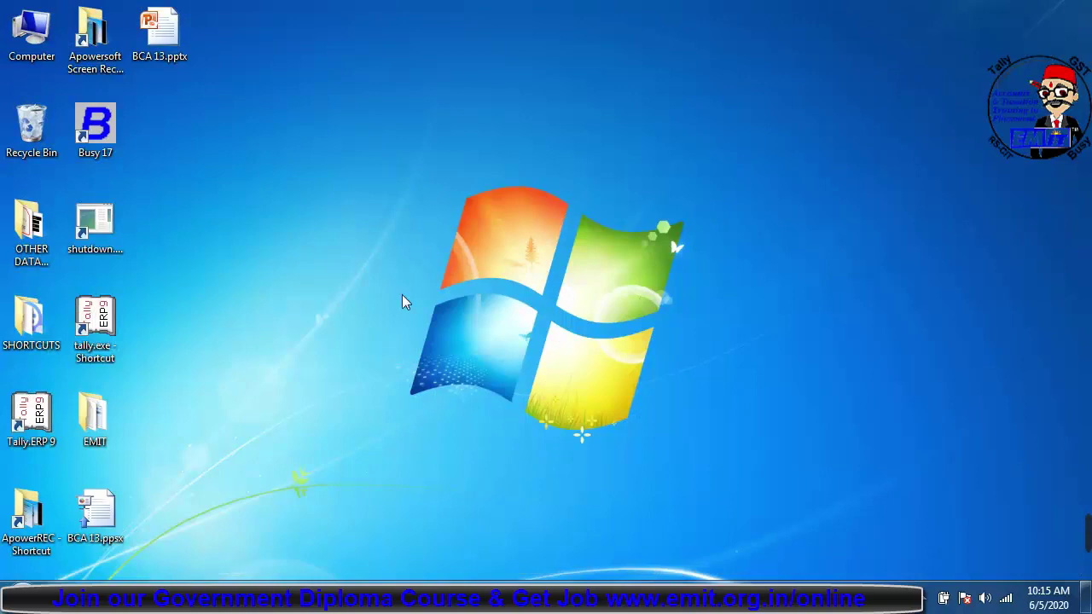
Switch the desktop icons to small, to large, and back to medium size
{"action": "right_click", "coordinate": [313, 160]}
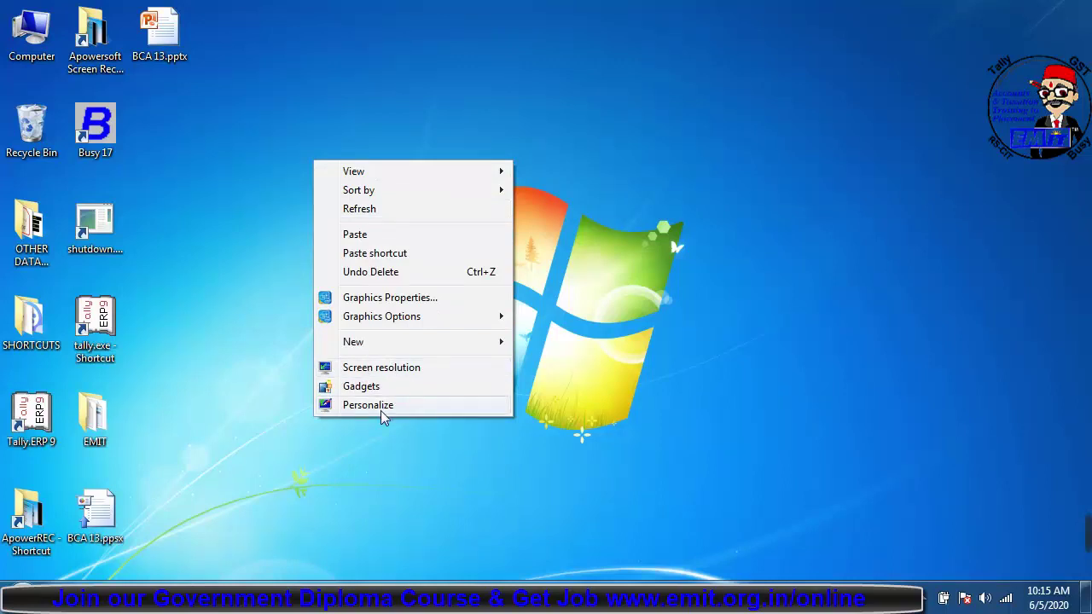
{"action": "mouse_move", "coordinate": [368, 175]}
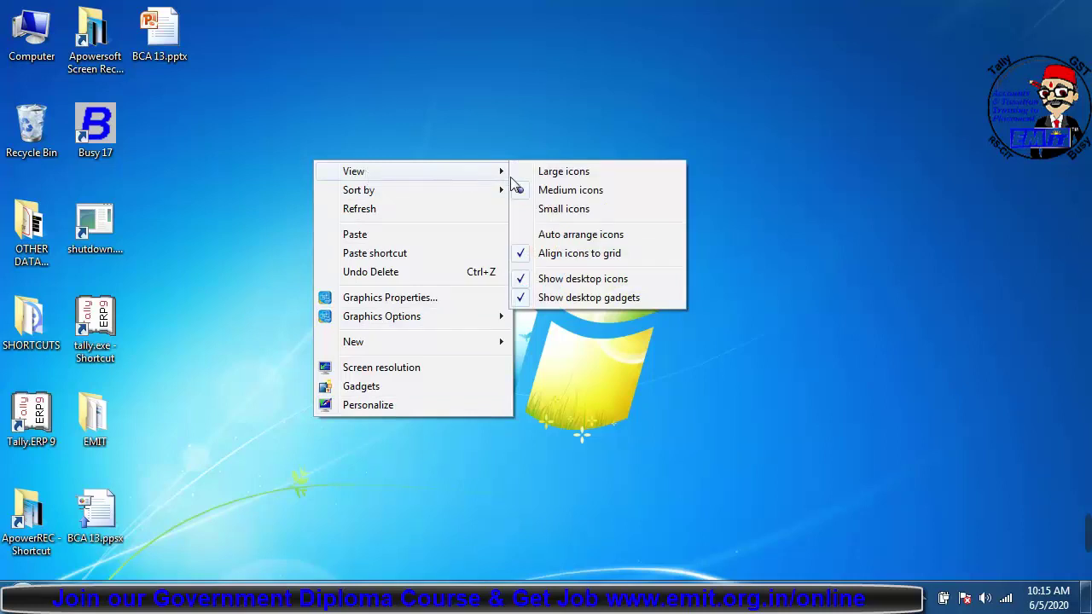
{"action": "left_click", "coordinate": [577, 213]}
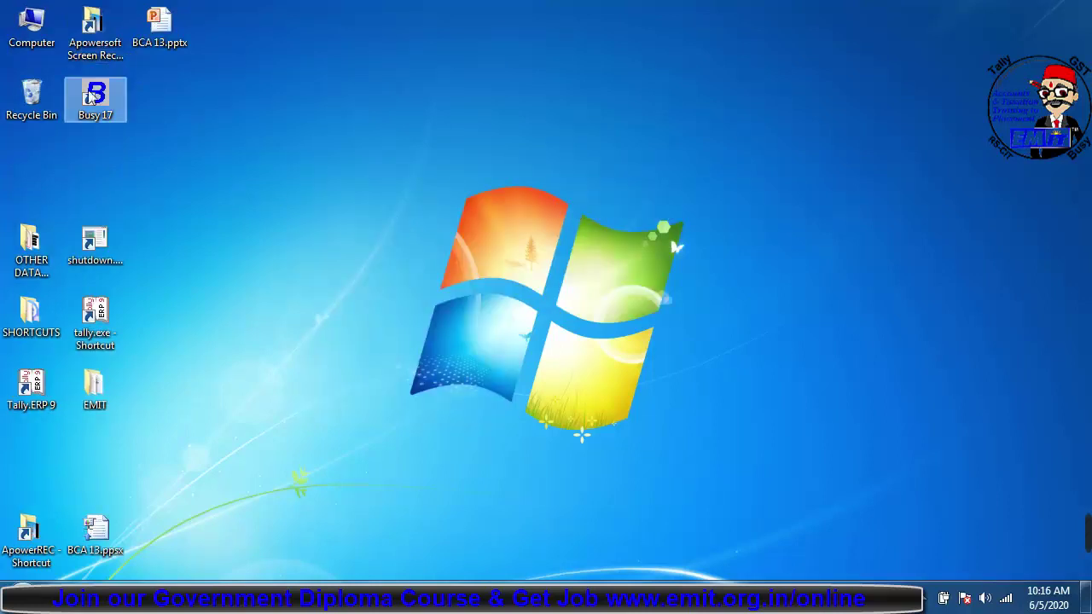
{"action": "right_click", "coordinate": [303, 211]}
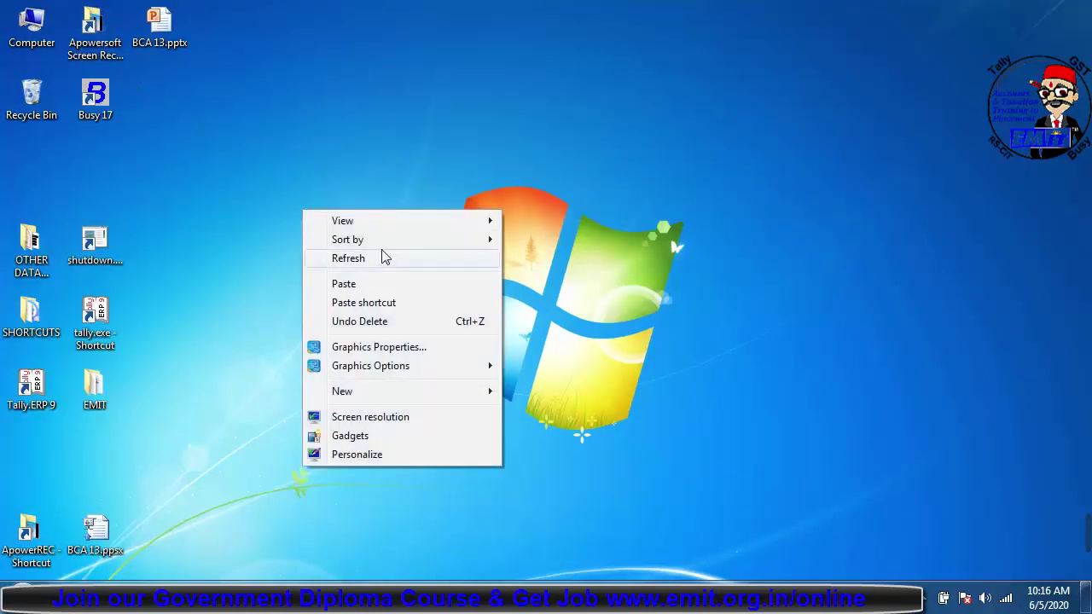
{"action": "mouse_move", "coordinate": [369, 227]}
{"action": "left_click", "coordinate": [541, 221]}
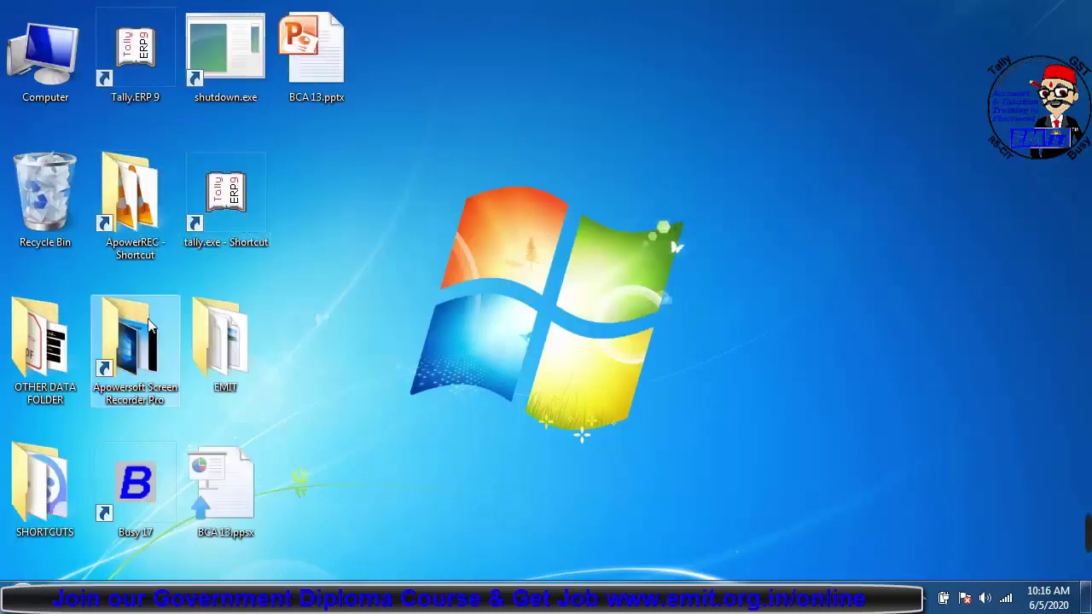
{"action": "right_click", "coordinate": [359, 220]}
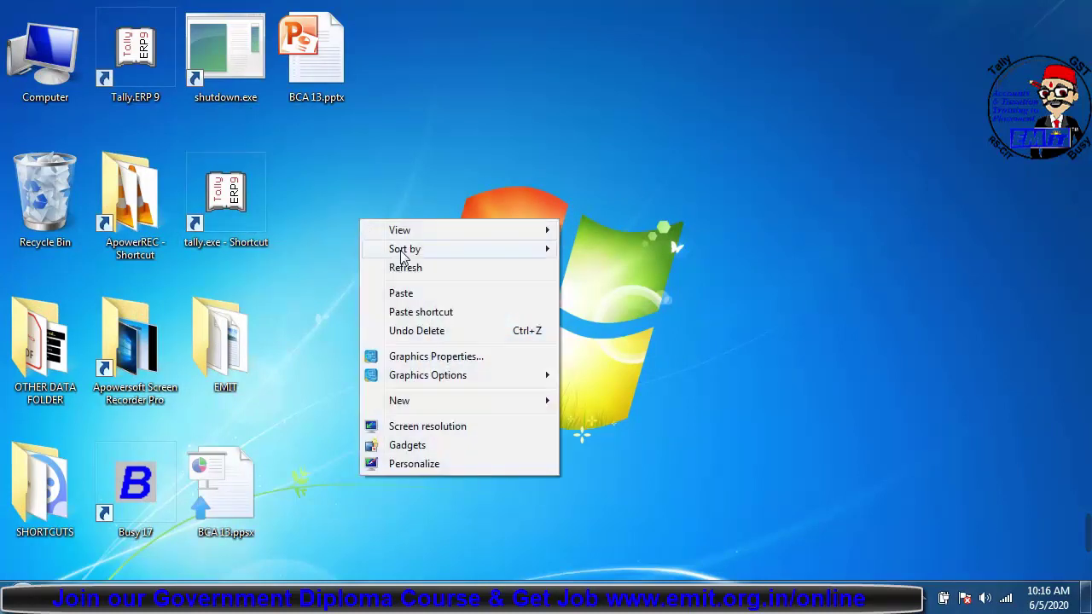
{"action": "mouse_move", "coordinate": [415, 237]}
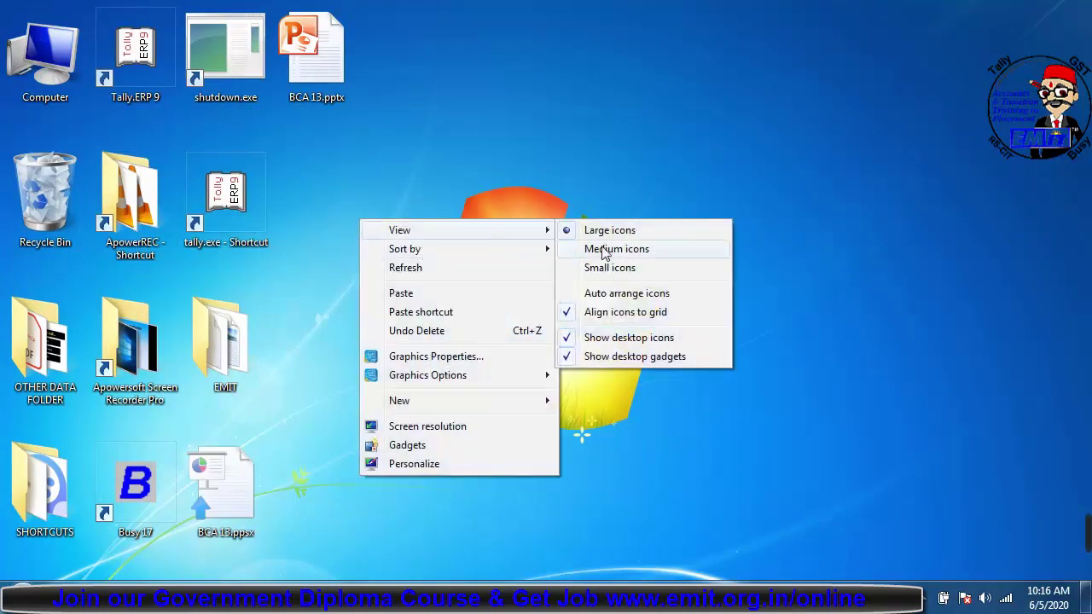
{"action": "left_click", "coordinate": [604, 249]}
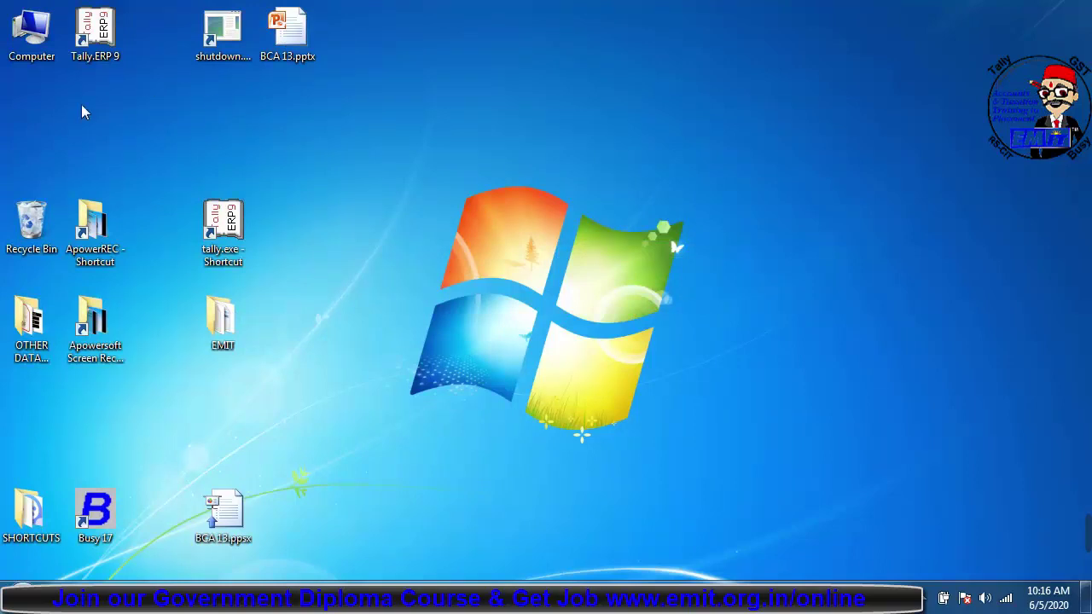
Turn on automatic arrangement of the desktop icons and refresh the desktop
{"action": "right_click", "coordinate": [350, 155]}
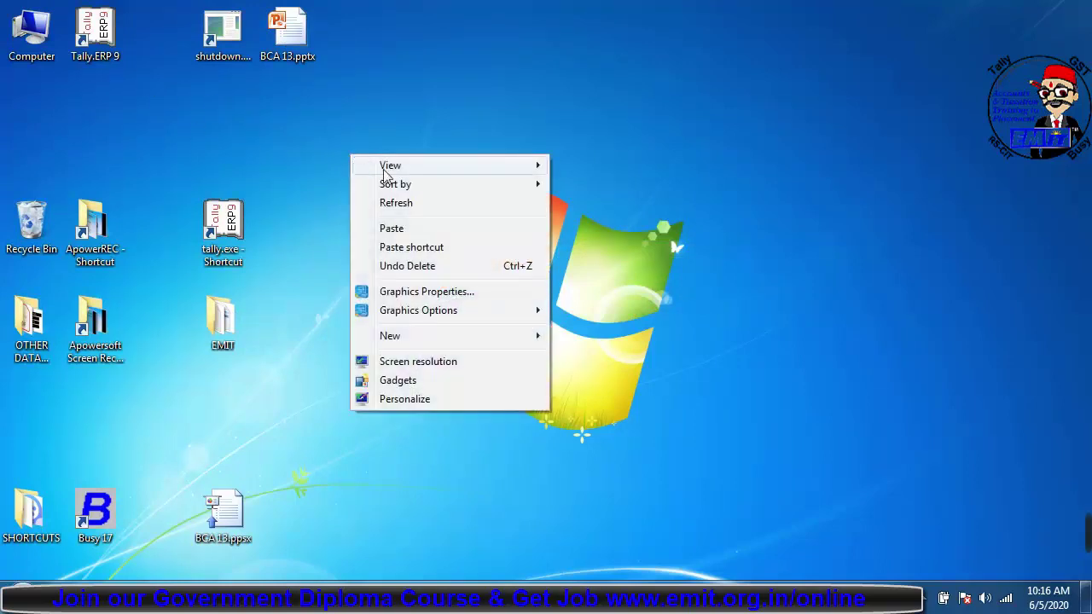
{"action": "mouse_move", "coordinate": [402, 168]}
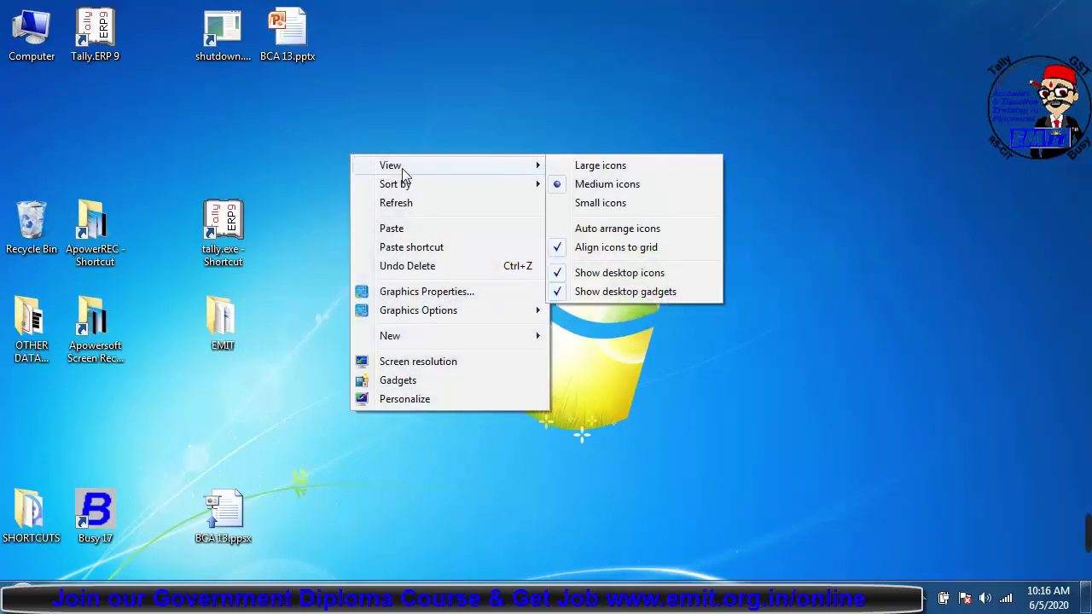
{"action": "left_click", "coordinate": [643, 229]}
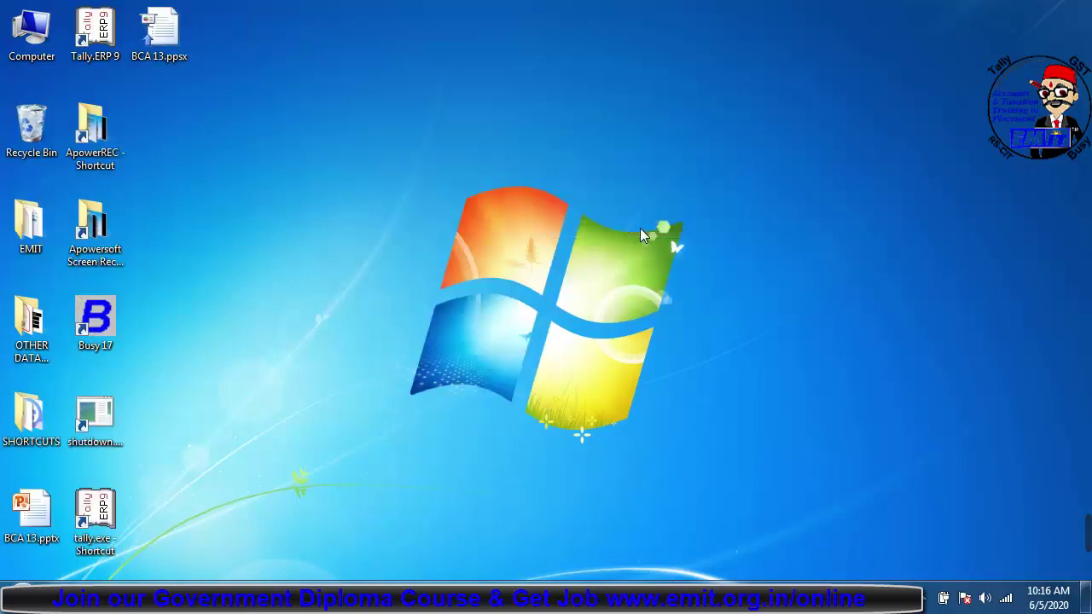
{"action": "right_click", "coordinate": [315, 139]}
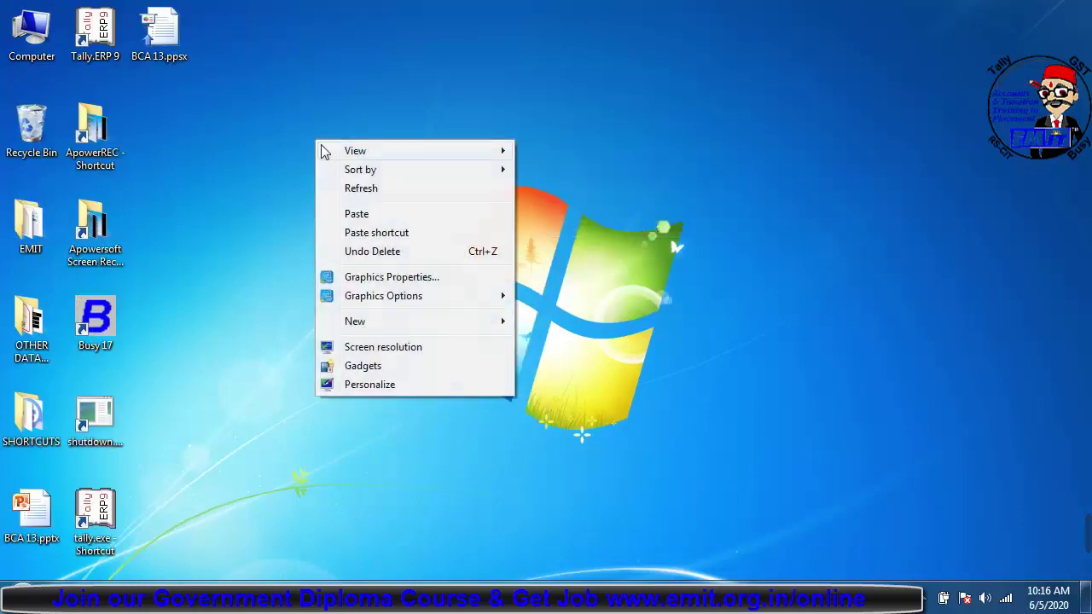
{"action": "left_click", "coordinate": [359, 189]}
Try to move the Tally.ERP 9, Apowersoft Screen Recorder and Busy 17 icons out of their arranged columns
{"action": "left_click_drag", "start_coordinate": [96, 133], "coordinate": [244, 217]}
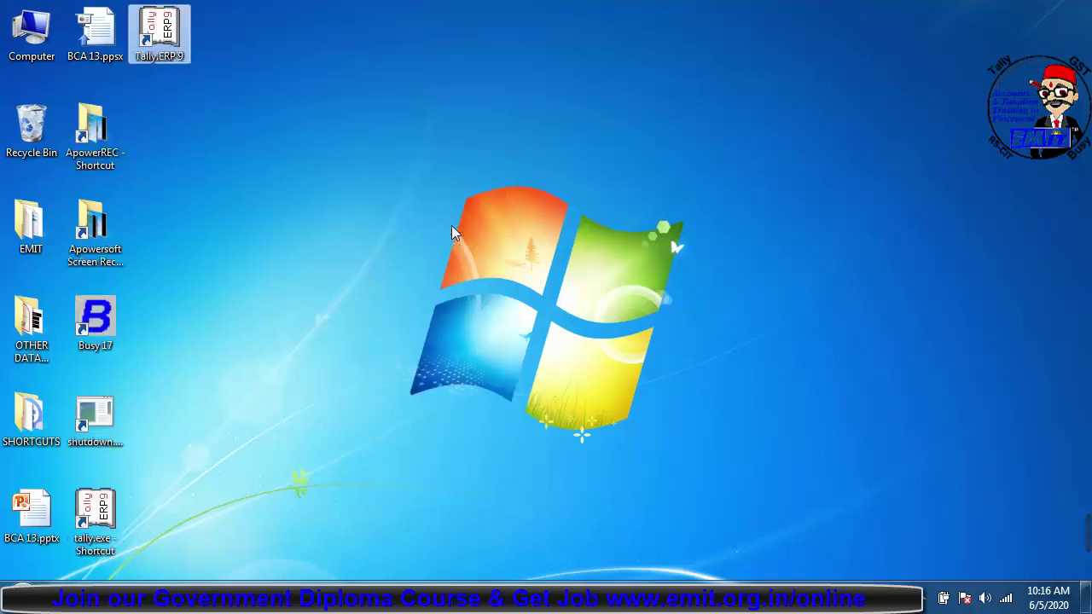
{"action": "left_click_drag", "start_coordinate": [122, 231], "coordinate": [168, 315]}
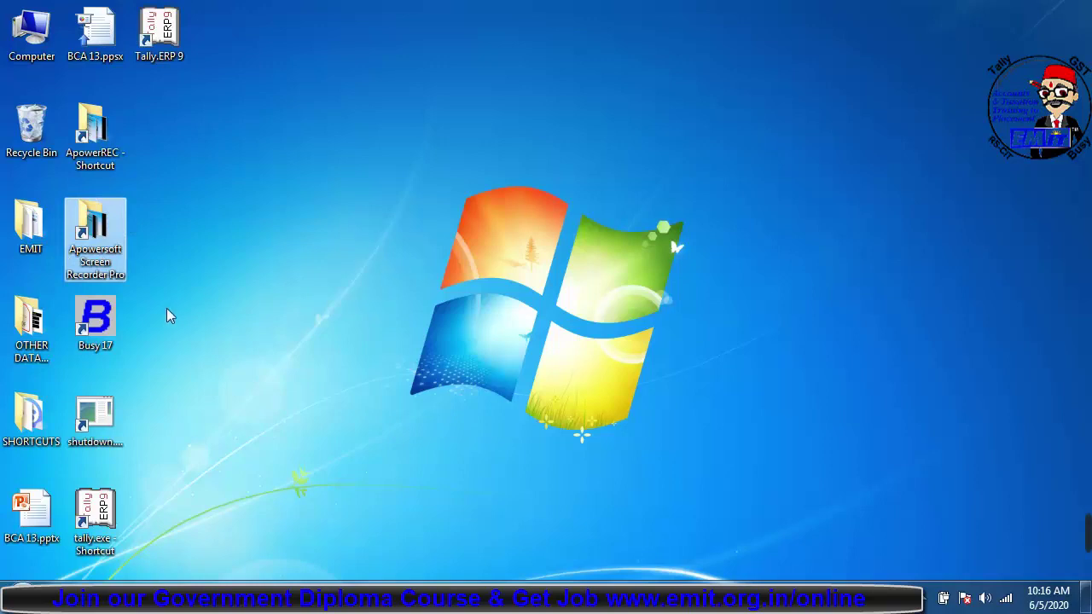
{"action": "left_click_drag", "start_coordinate": [95, 320], "coordinate": [222, 282]}
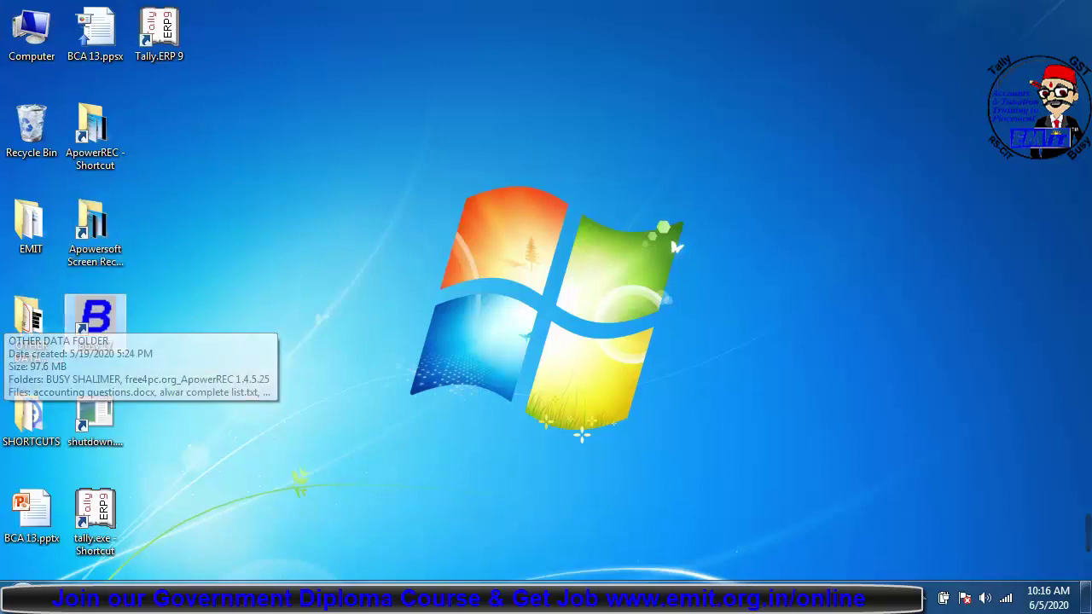
Hide all desktop icons and show them again
{"action": "right_click", "coordinate": [363, 139]}
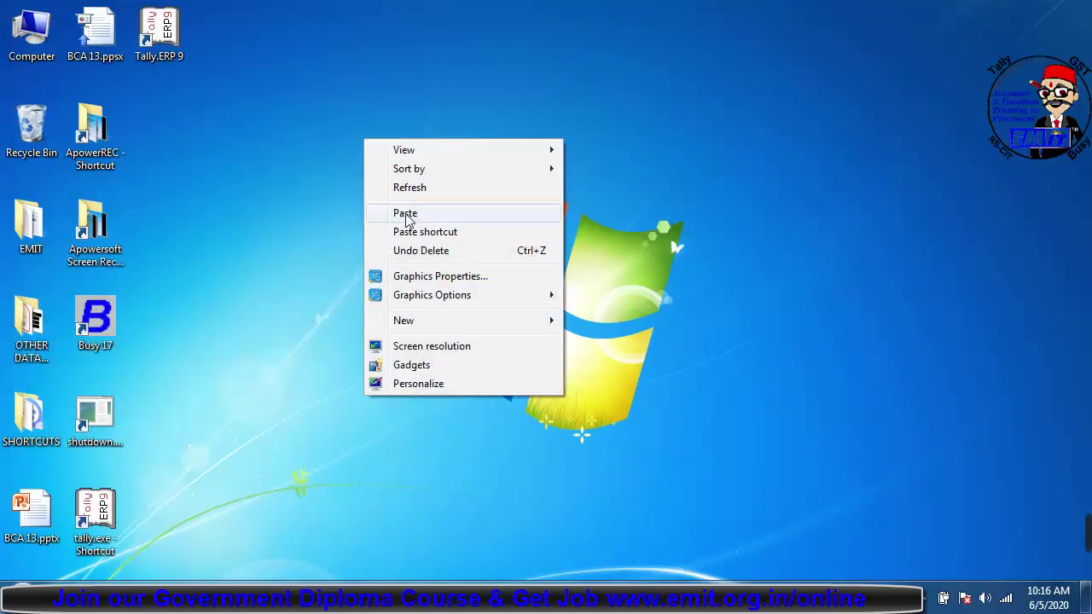
{"action": "mouse_move", "coordinate": [421, 151]}
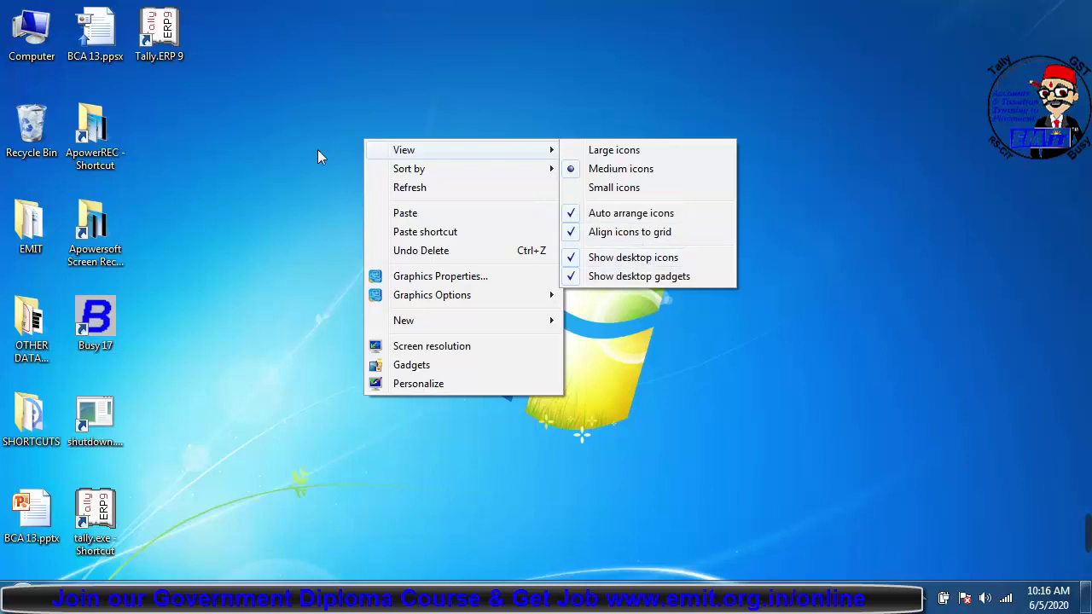
{"action": "left_click", "coordinate": [612, 259]}
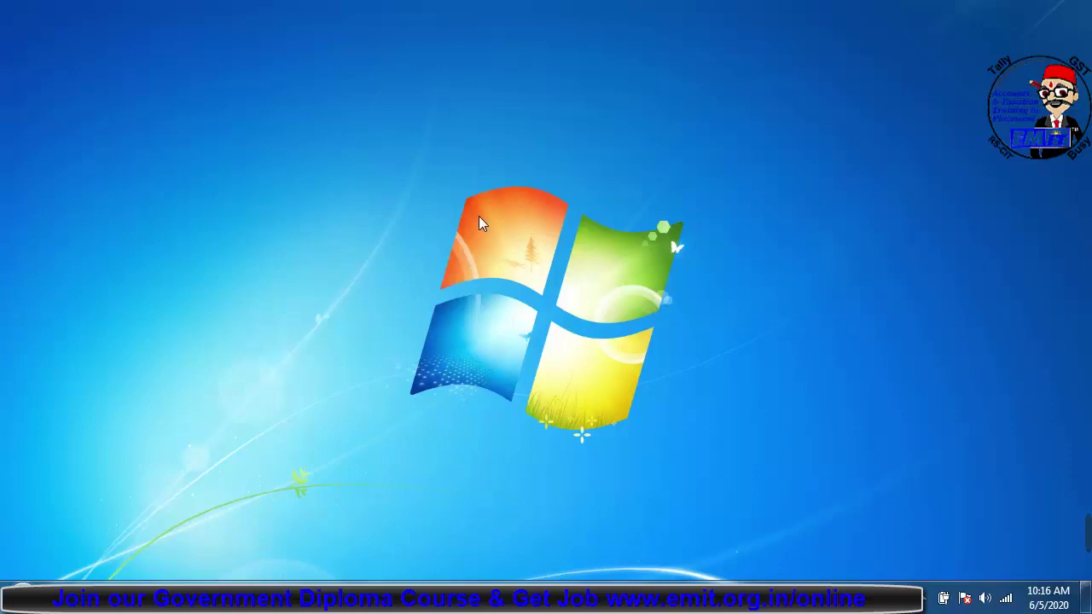
{"action": "right_click", "coordinate": [353, 229]}
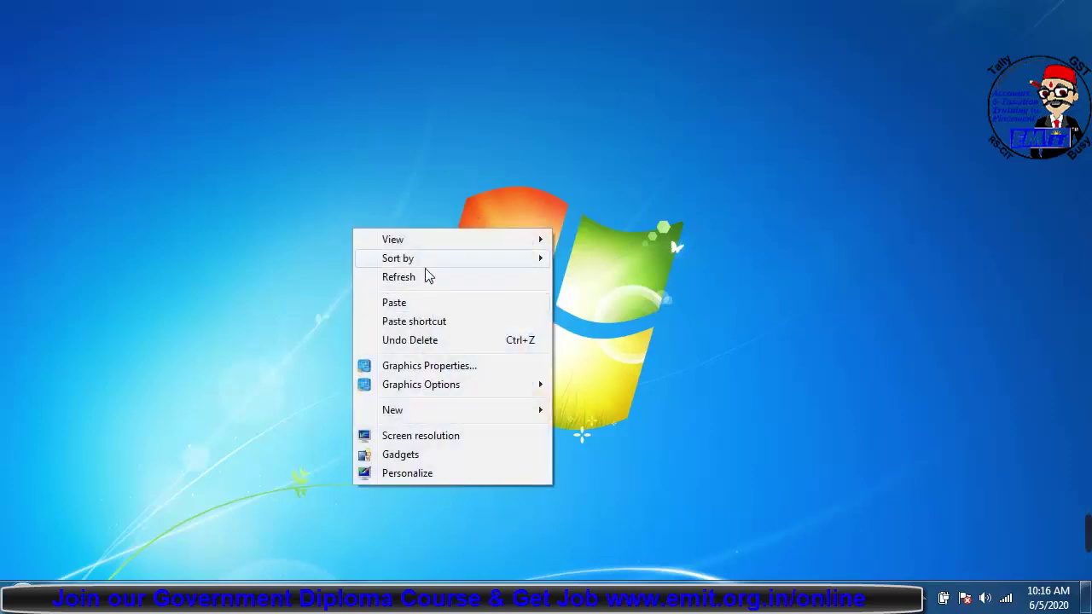
{"action": "mouse_move", "coordinate": [419, 261]}
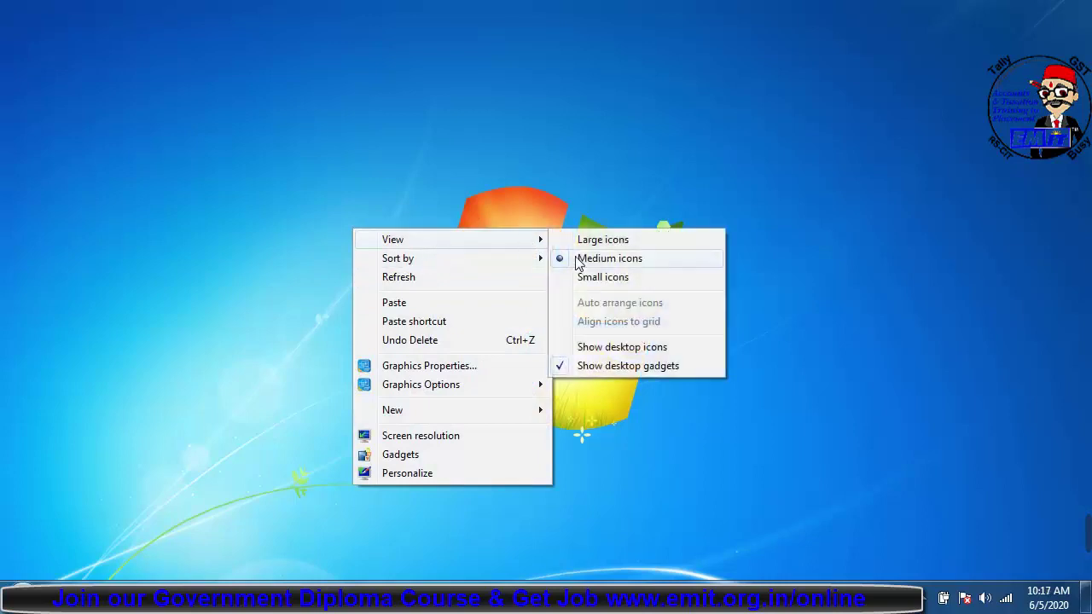
{"action": "left_click", "coordinate": [621, 350]}
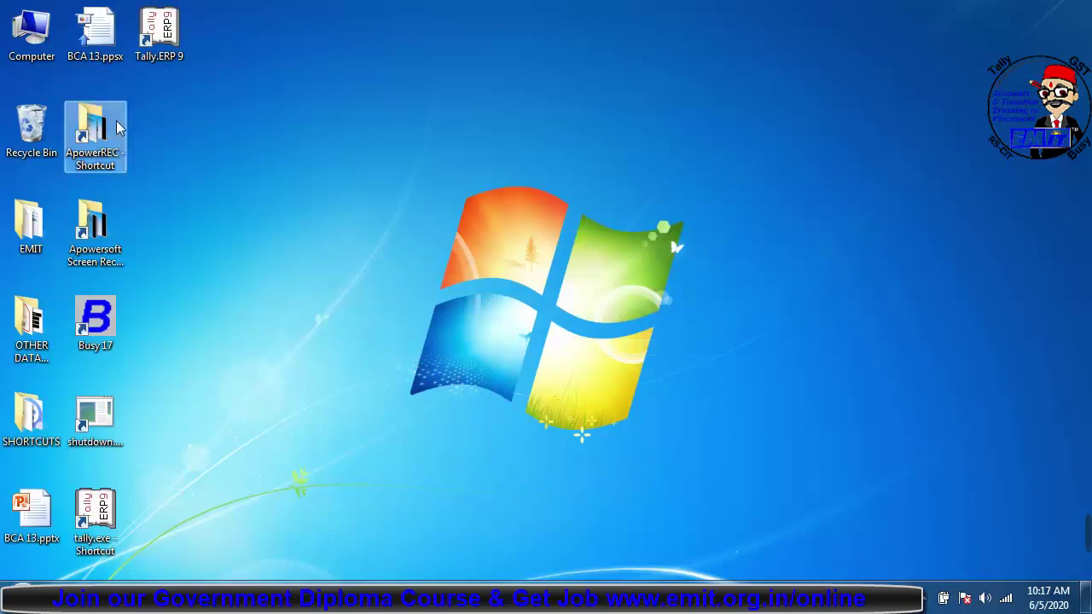
Add the Clock, CPU Meter and Calendar gadgets to the desktop, and remove the Calendar gadget
{"action": "right_click", "coordinate": [275, 171]}
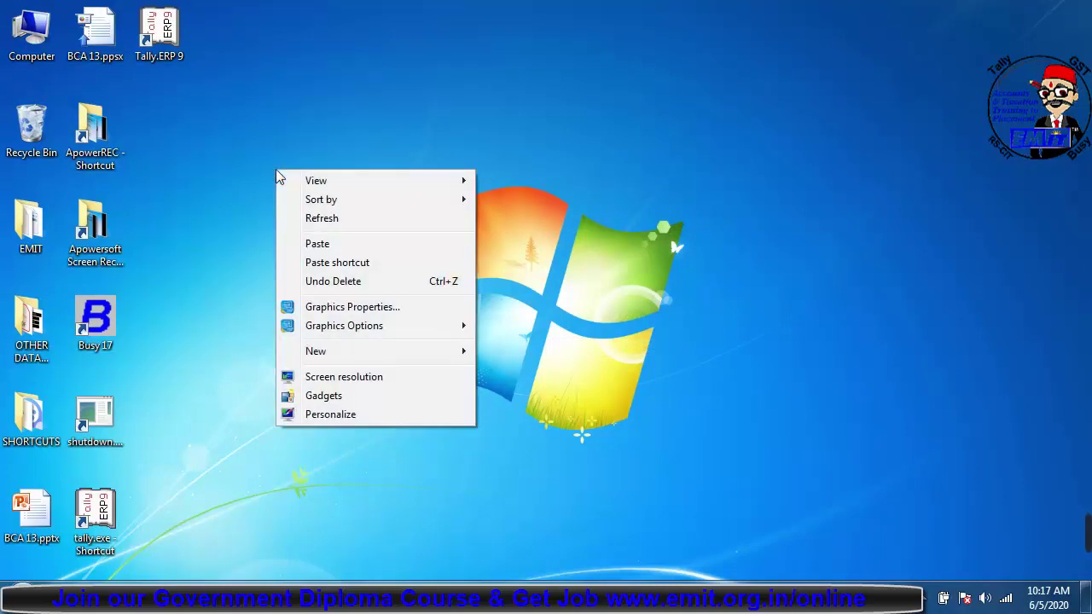
{"action": "mouse_move", "coordinate": [337, 185]}
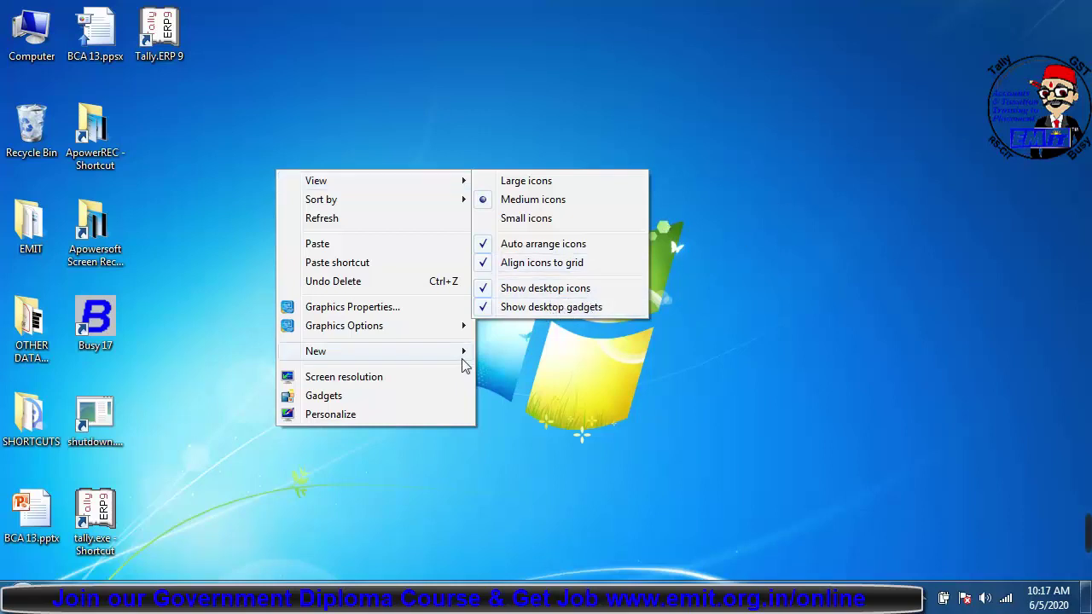
{"action": "left_click", "coordinate": [355, 395]}
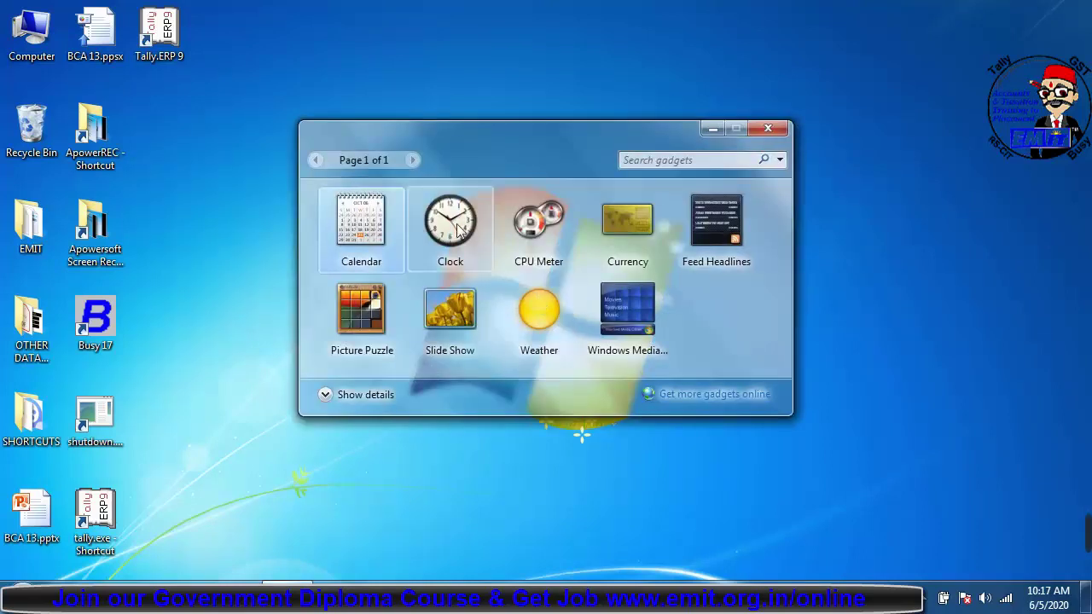
{"action": "double_click", "coordinate": [467, 238]}
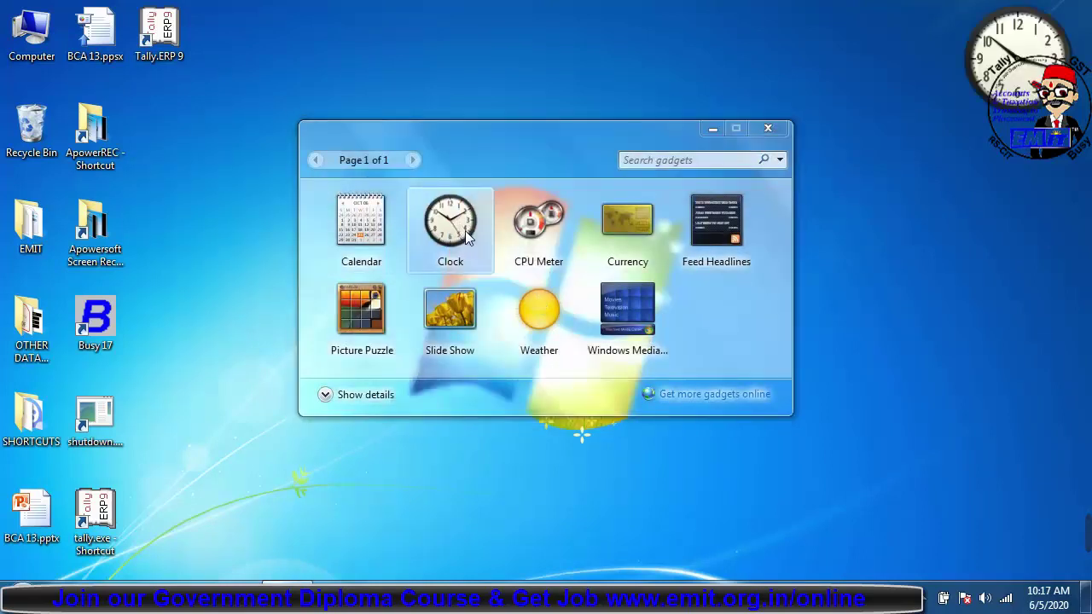
{"action": "double_click", "coordinate": [538, 241]}
{"action": "left_click", "coordinate": [363, 258]}
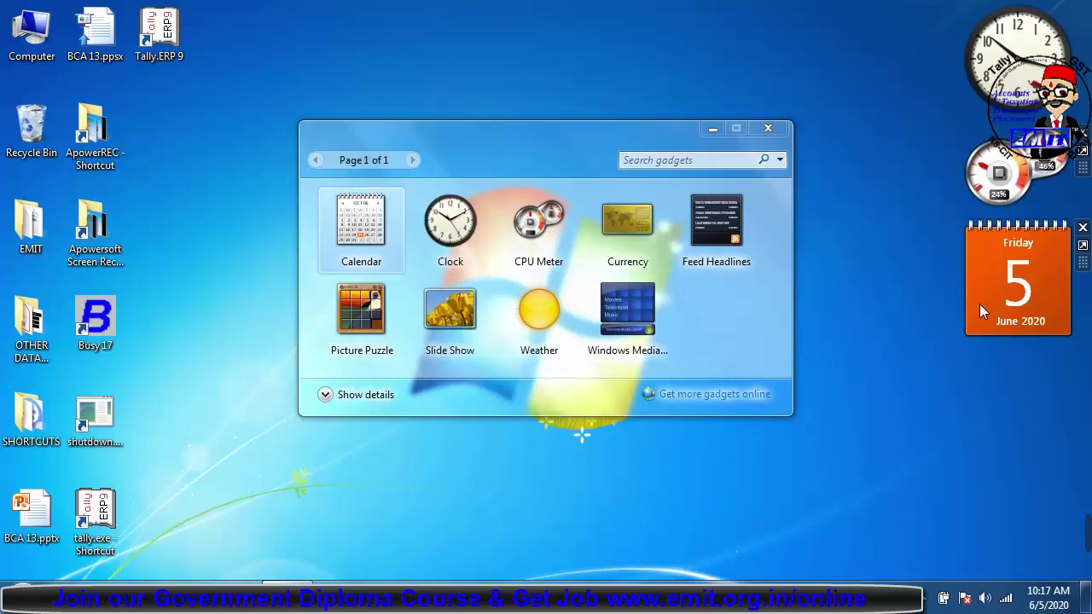
{"action": "left_click", "coordinate": [766, 129]}
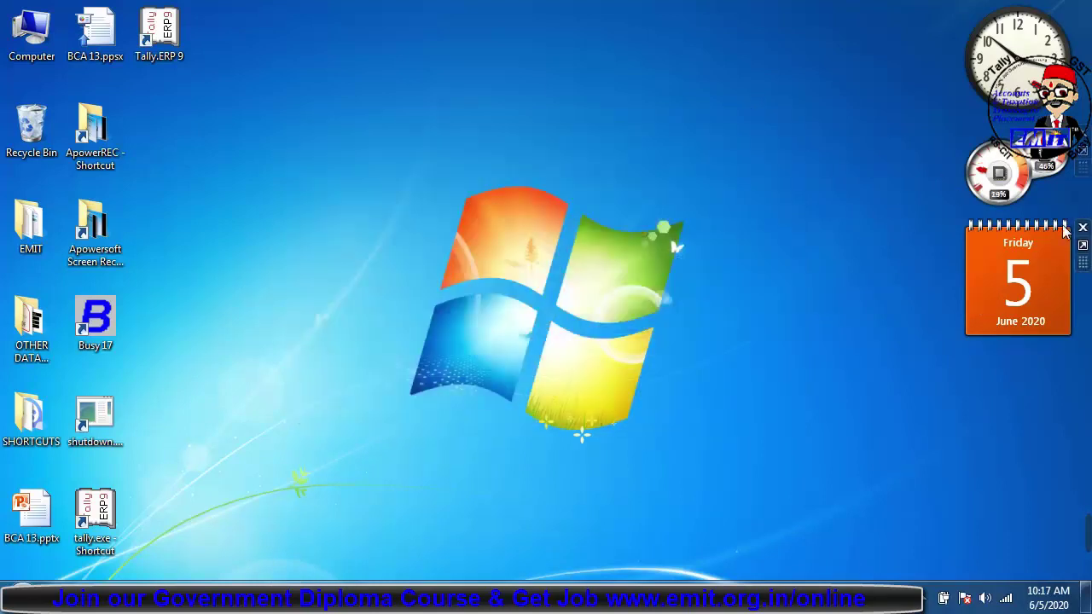
{"action": "left_click", "coordinate": [1083, 227]}
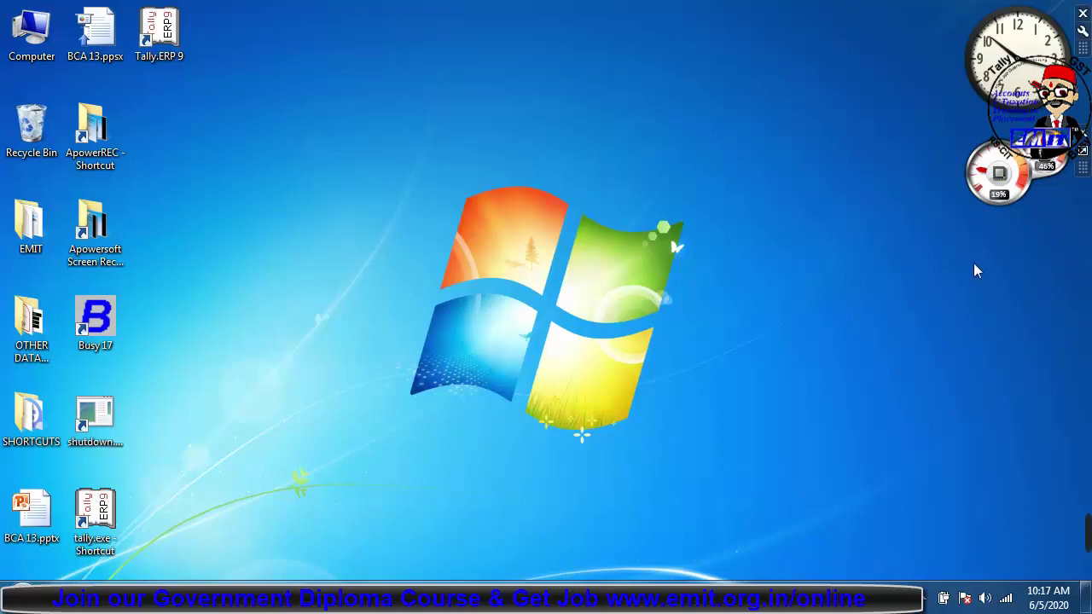
Hide the desktop gadgets, turn their display back on, and recheck the desktop's View options
{"action": "right_click", "coordinate": [356, 158]}
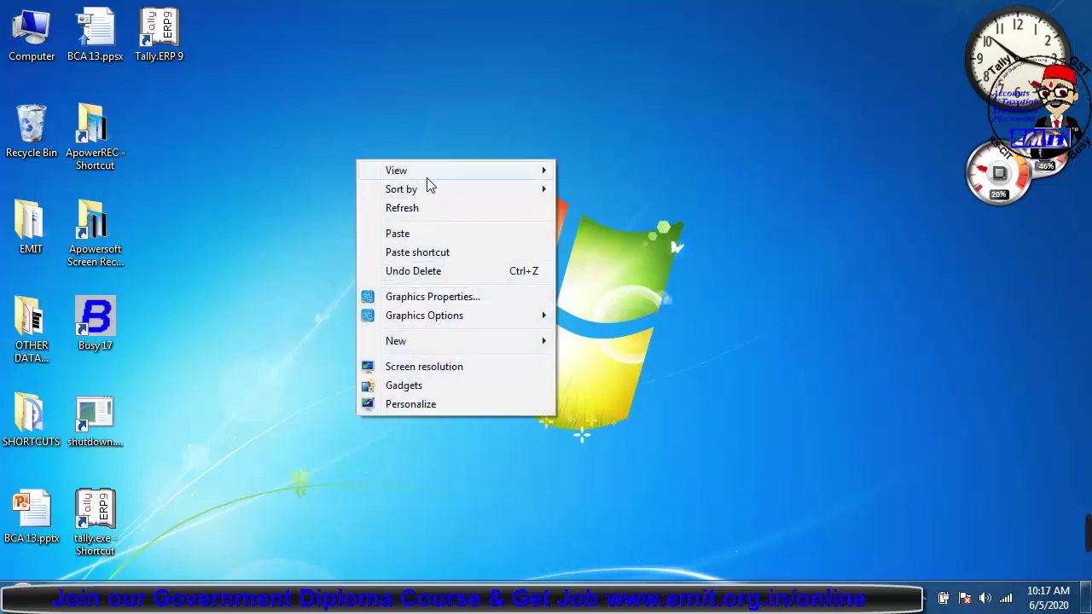
{"action": "mouse_move", "coordinate": [421, 180]}
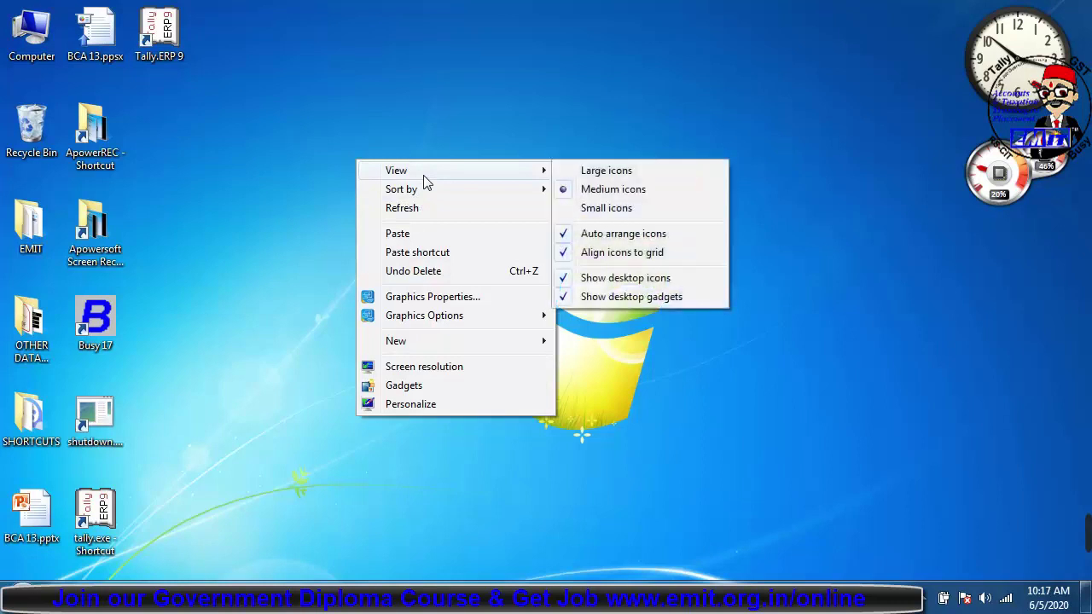
{"action": "left_click", "coordinate": [612, 300]}
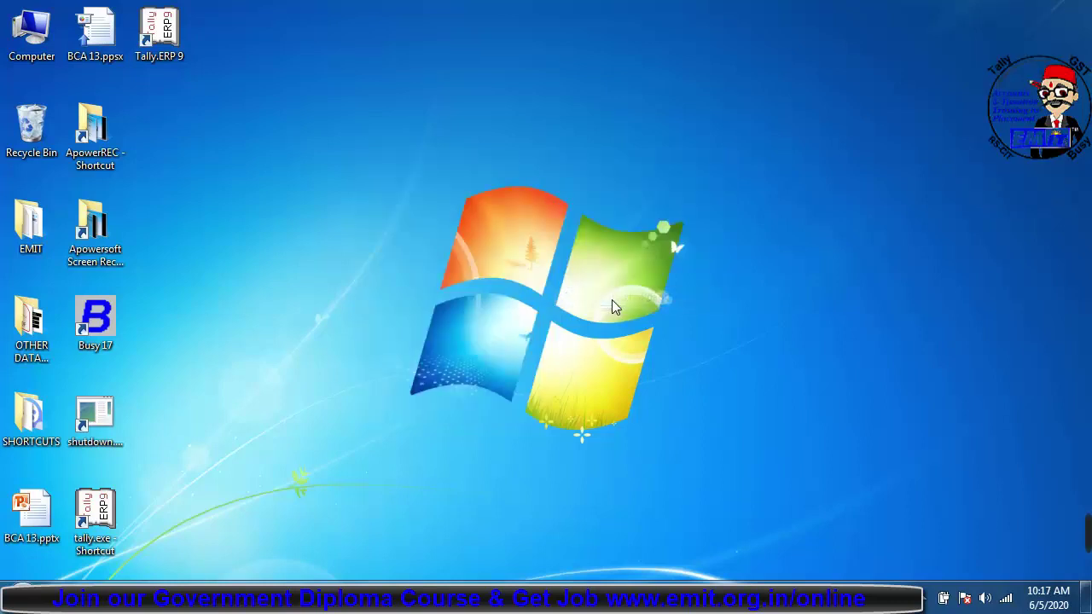
{"action": "right_click", "coordinate": [397, 241]}
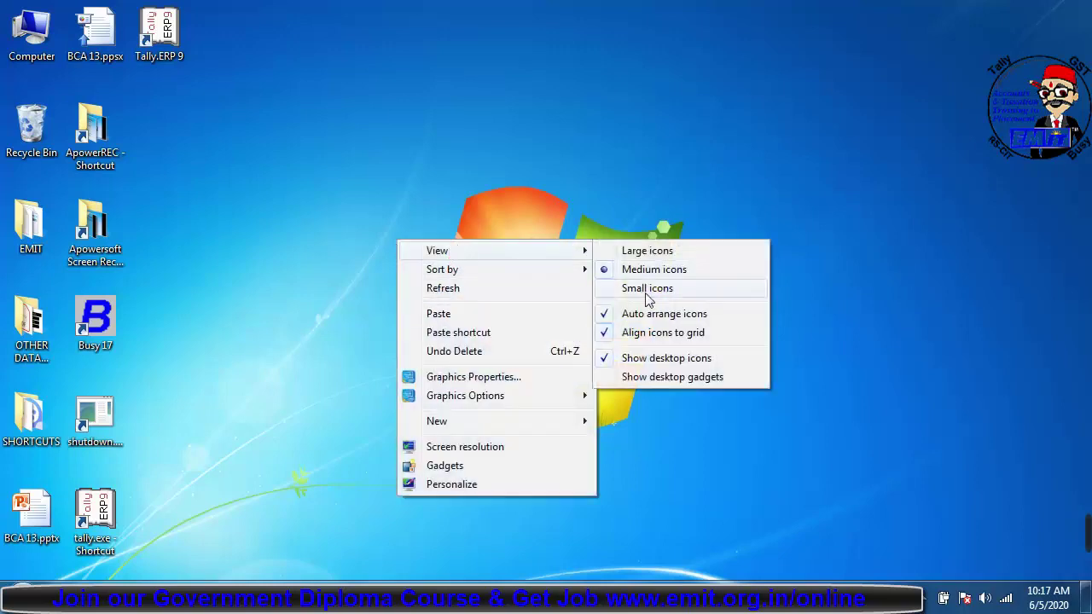
{"action": "left_click", "coordinate": [664, 381]}
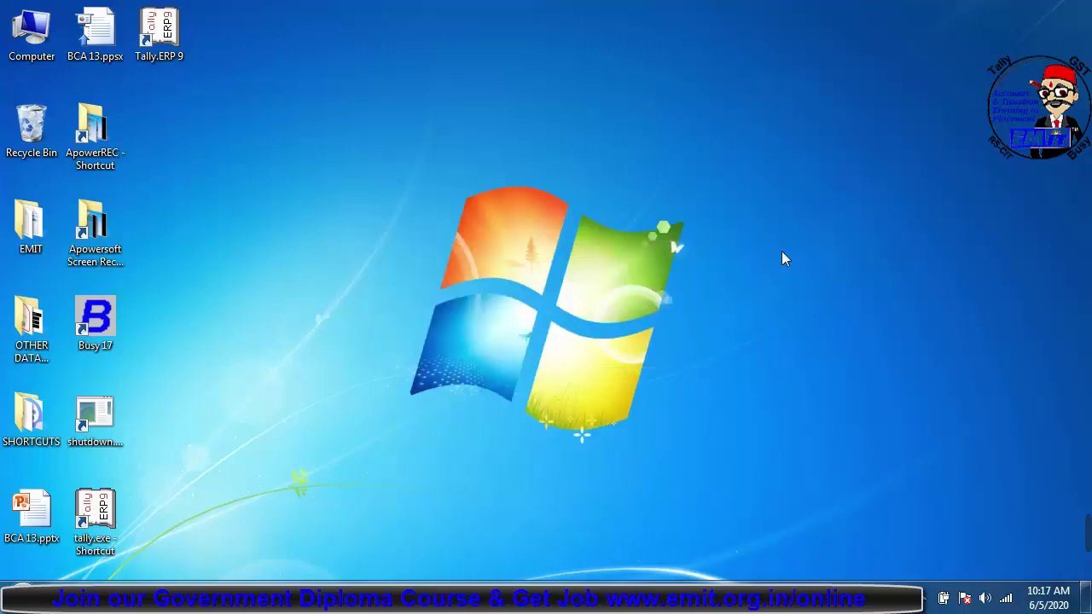
{"action": "right_click", "coordinate": [346, 183]}
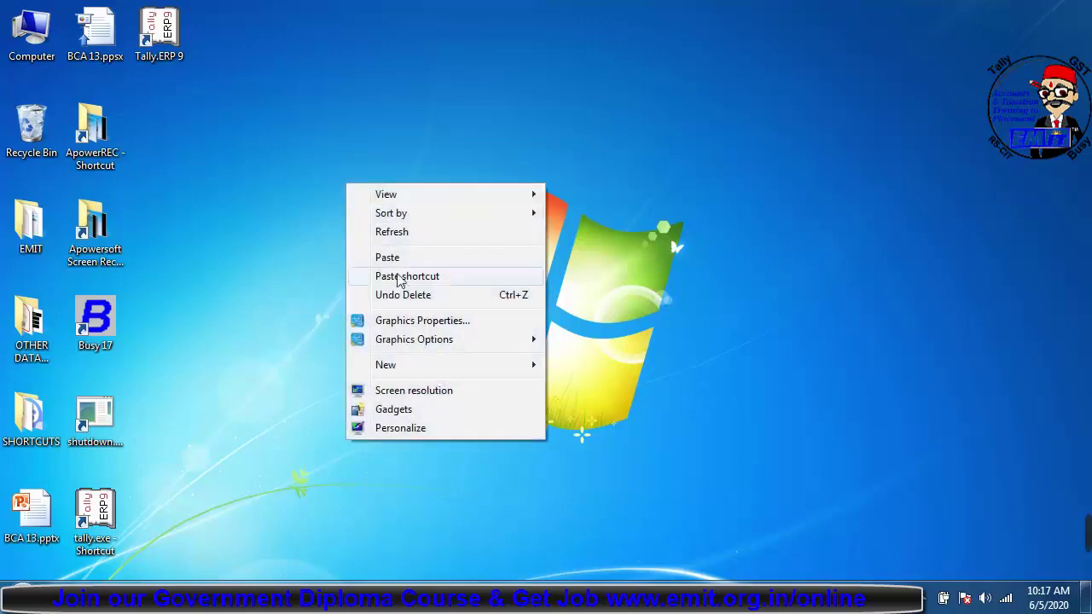
{"action": "mouse_move", "coordinate": [417, 193]}
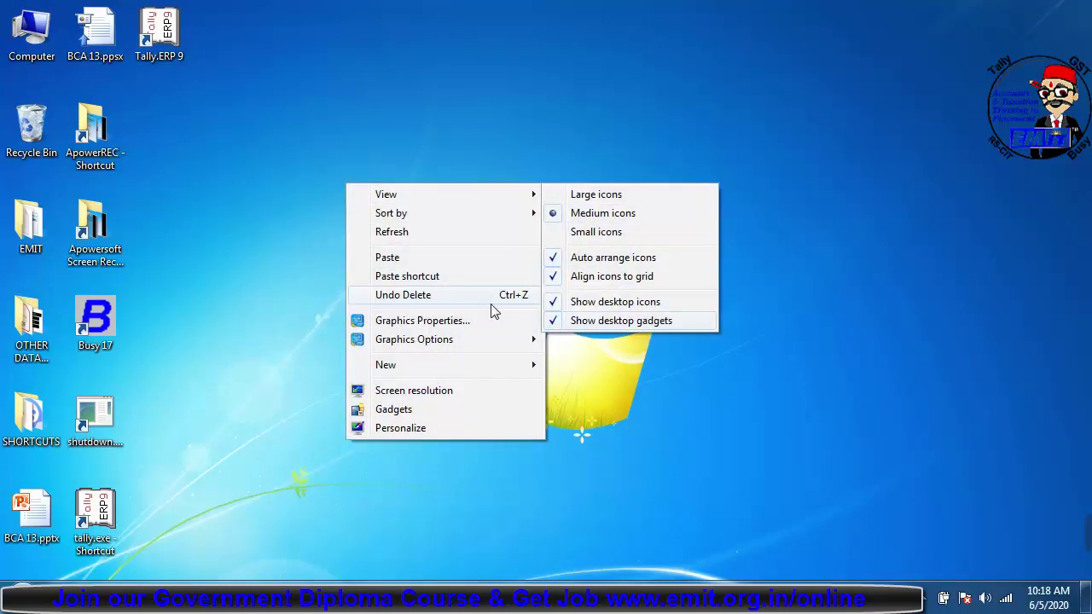
Show the desktop gadgets, try the CPU Meter's larger and smaller sizes, and remove the CPU Meter and Clock gadgets
{"action": "left_click", "coordinate": [398, 411]}
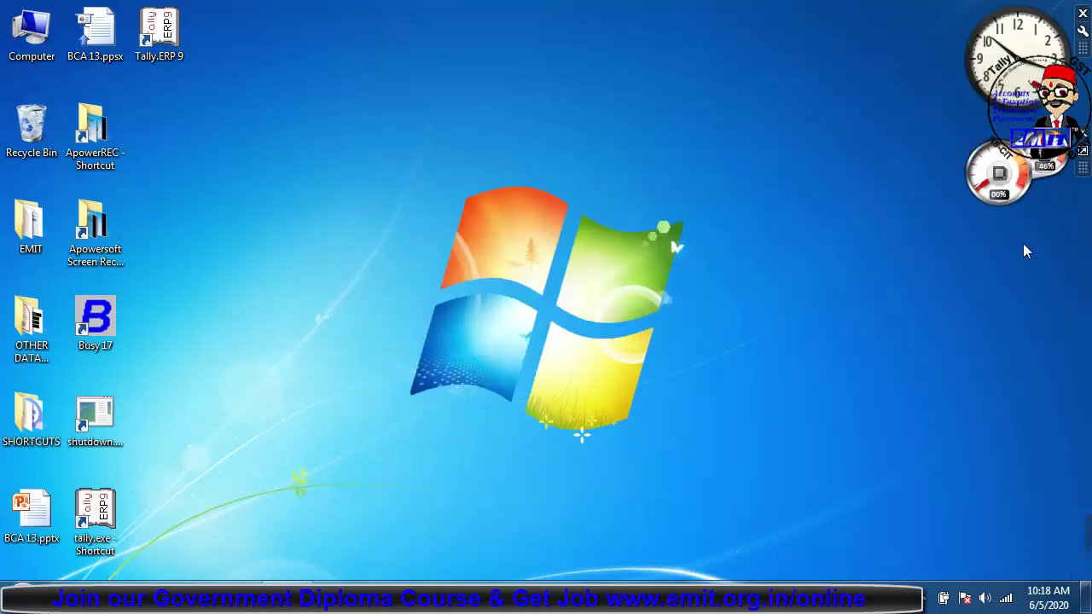
{"action": "left_click", "coordinate": [777, 134]}
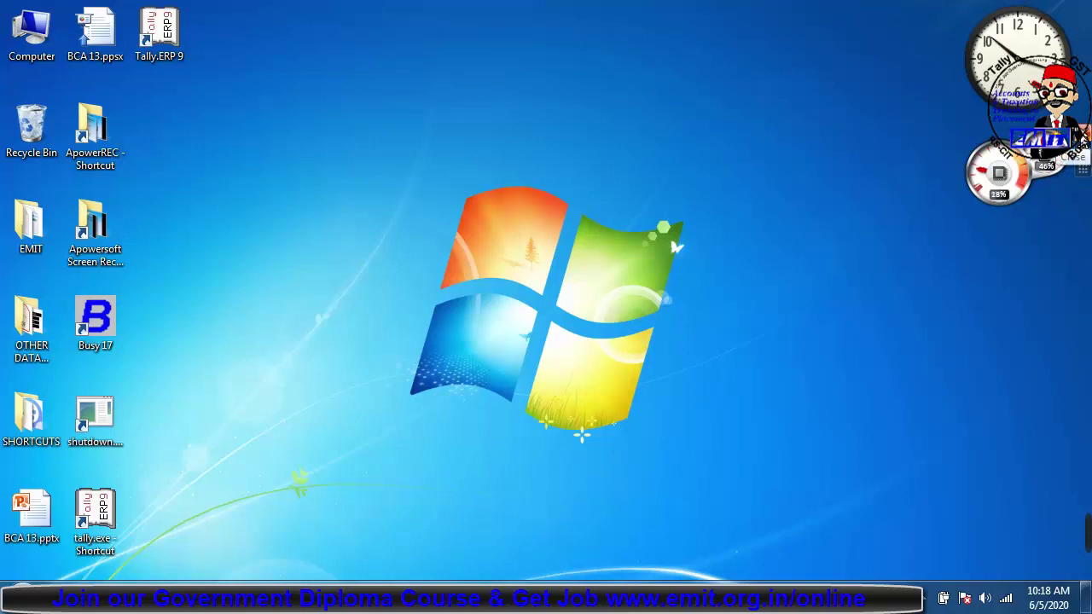
{"action": "left_click", "coordinate": [1082, 151]}
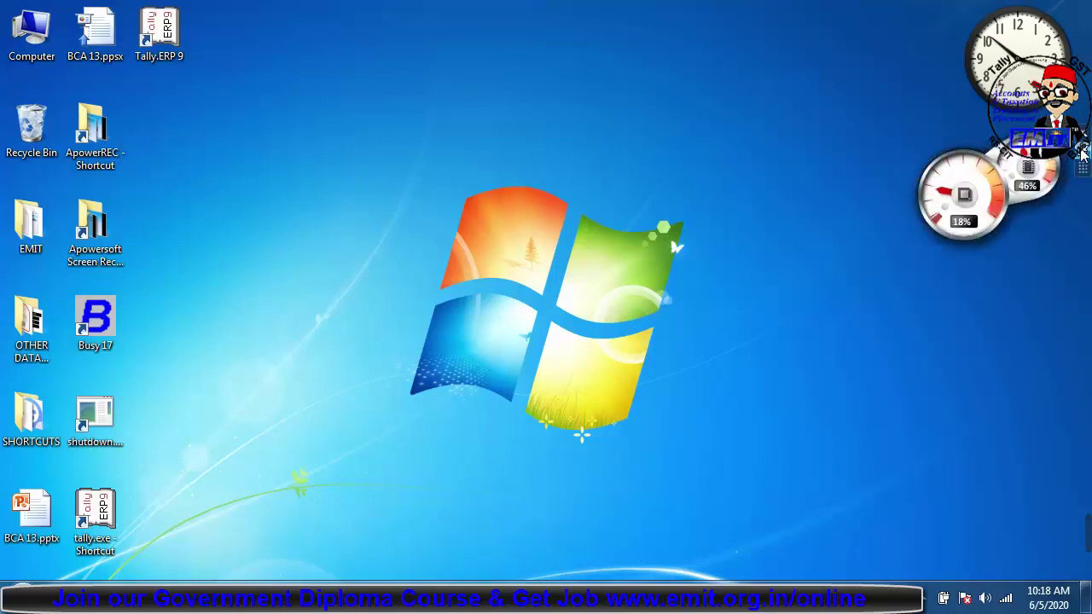
{"action": "left_click", "coordinate": [1081, 151]}
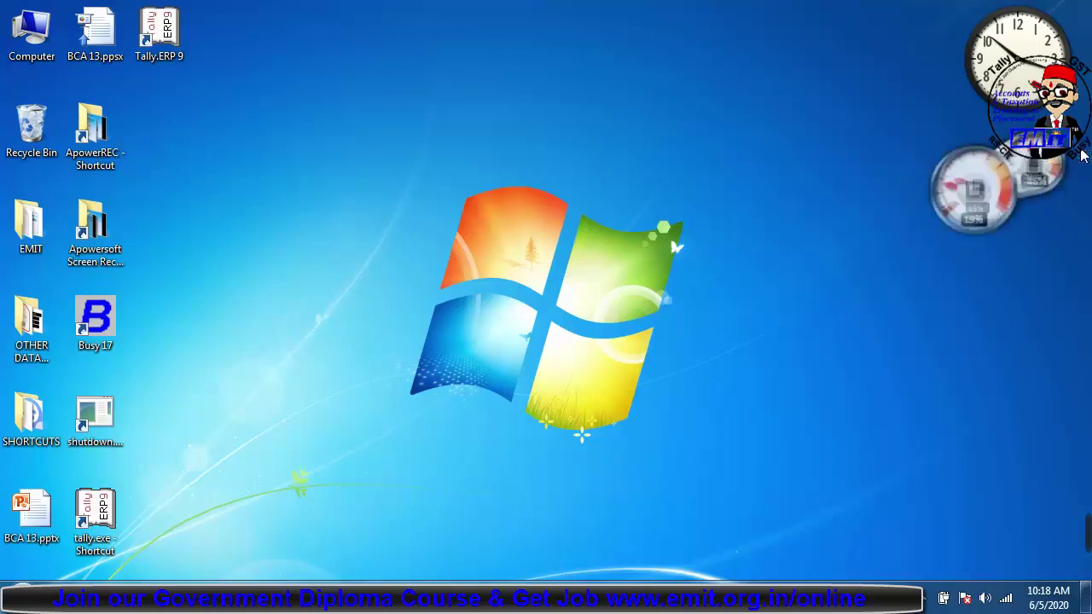
{"action": "left_click", "coordinate": [1081, 138]}
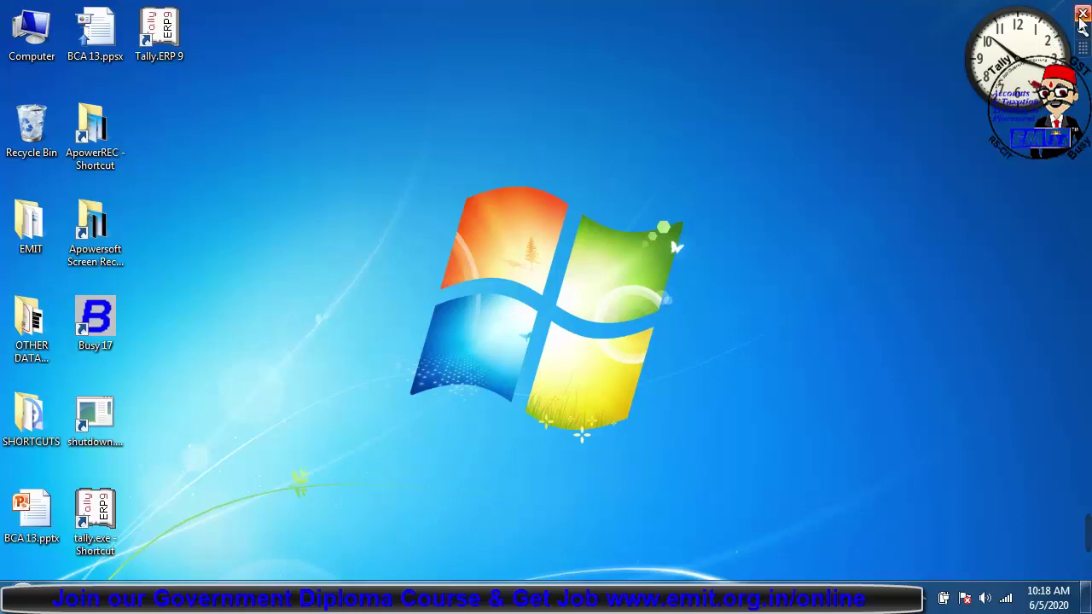
{"action": "left_click", "coordinate": [1083, 20]}
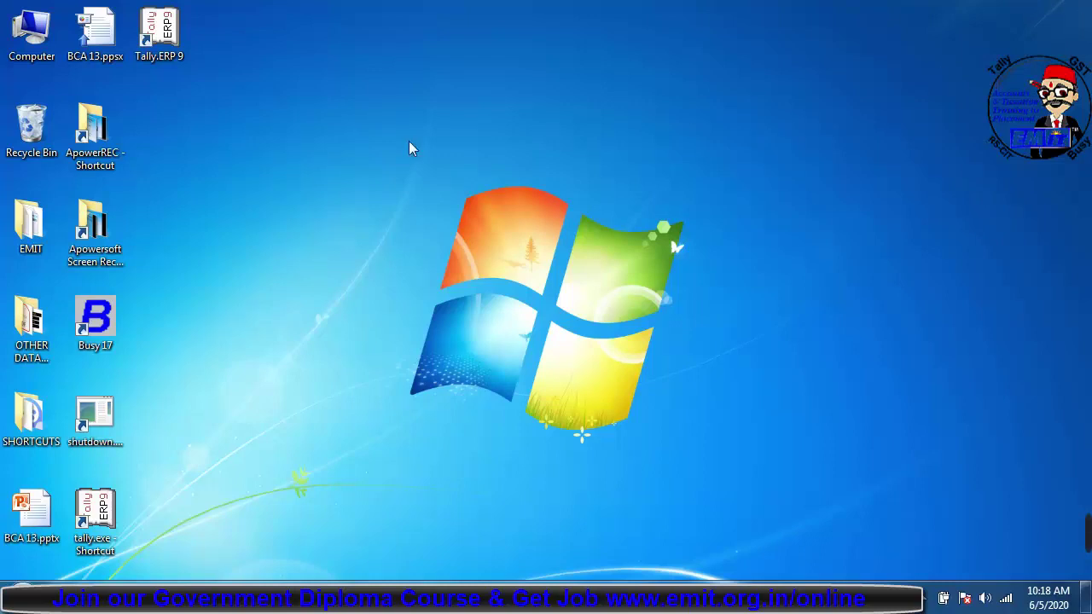
Sort the desktop icons by size, and re-sort them by name
{"action": "right_click", "coordinate": [315, 174]}
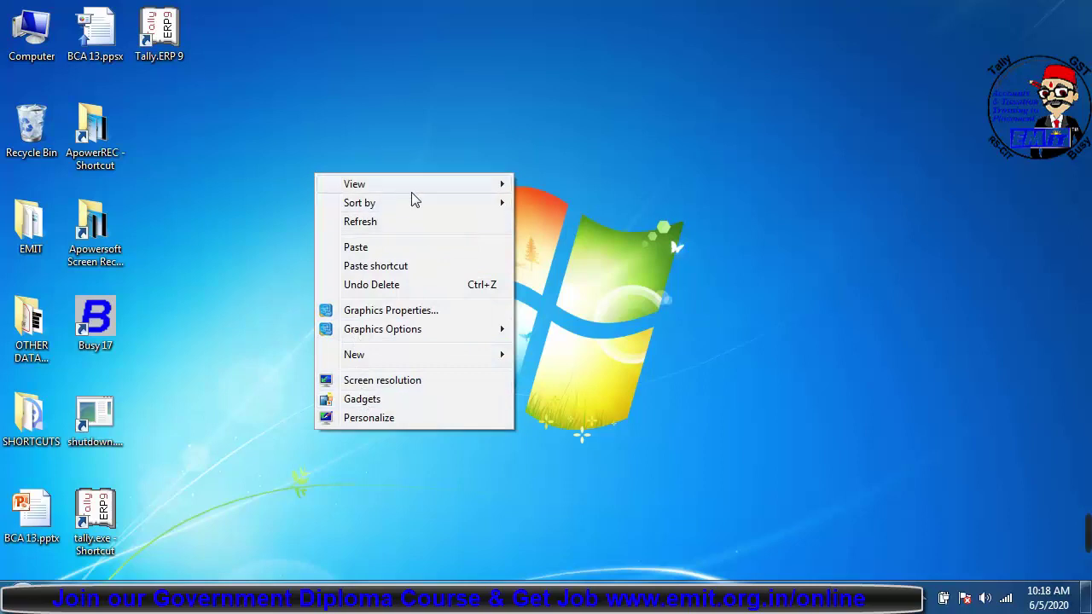
{"action": "mouse_move", "coordinate": [411, 190]}
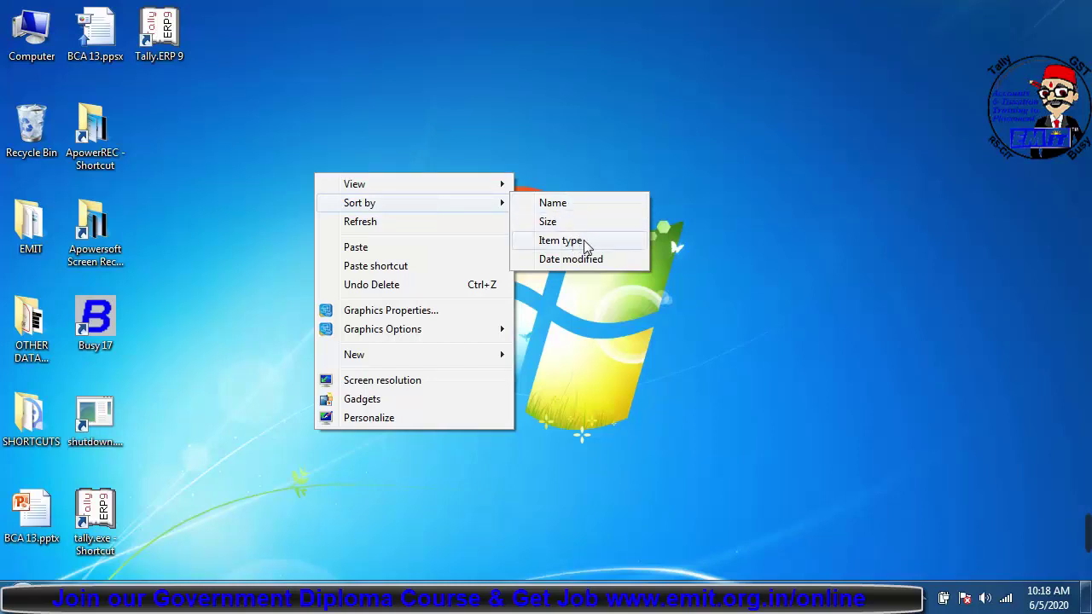
{"action": "left_click", "coordinate": [563, 223]}
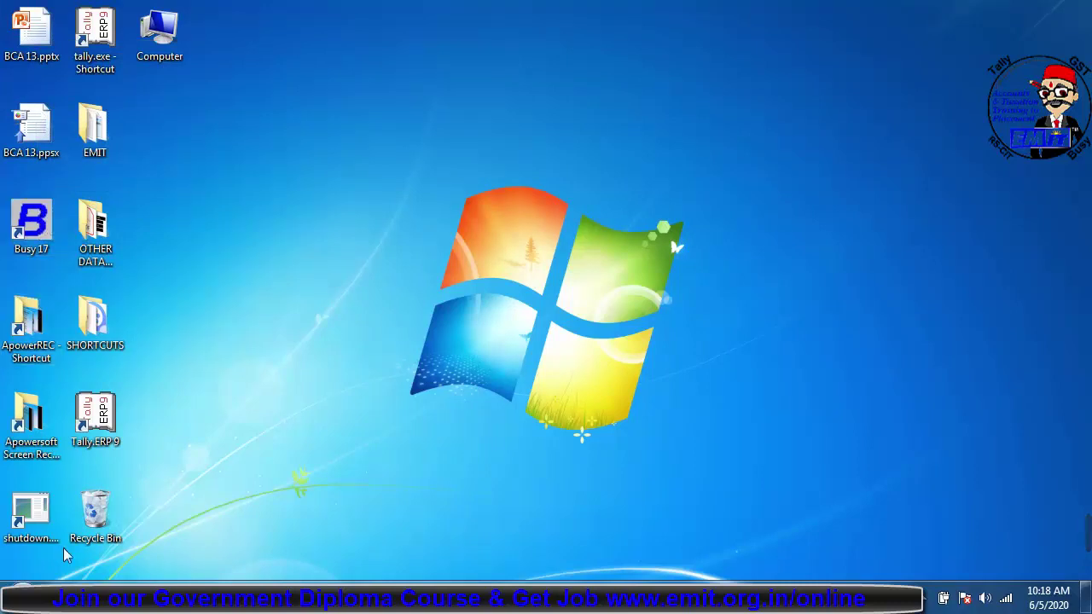
{"action": "right_click", "coordinate": [391, 134]}
{"action": "mouse_move", "coordinate": [453, 165]}
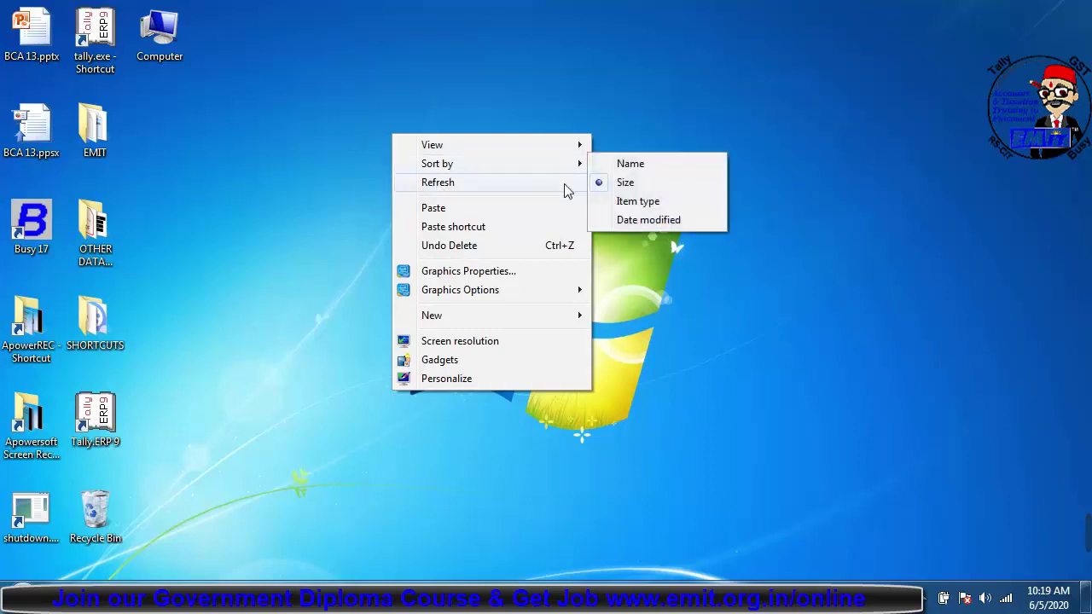
{"action": "left_click", "coordinate": [630, 164]}
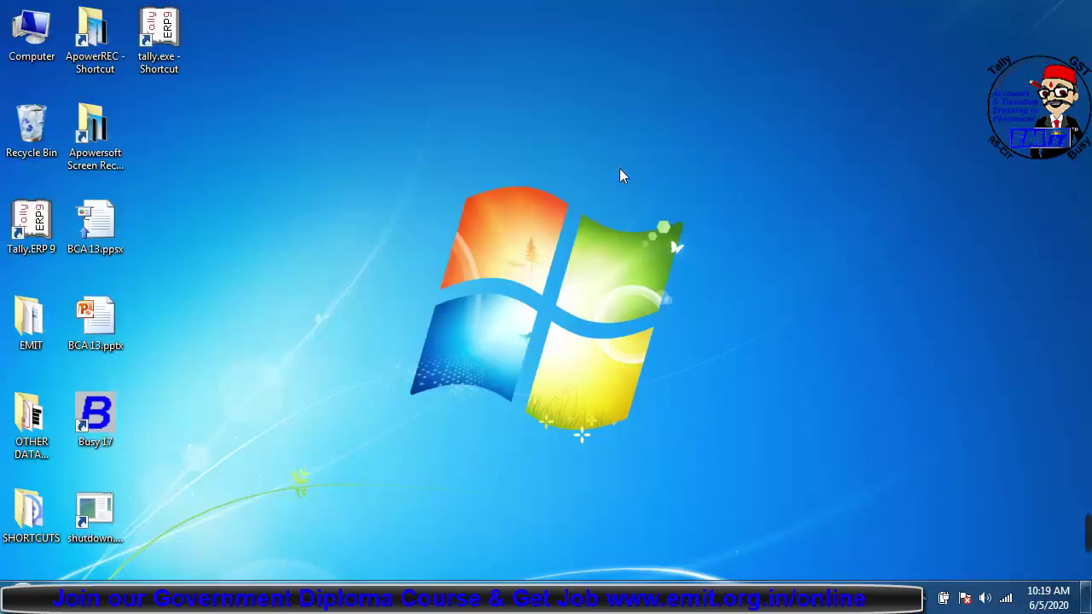
Sort the desktop icons by item type and refresh the desktop
{"action": "right_click", "coordinate": [298, 143]}
{"action": "mouse_move", "coordinate": [349, 171]}
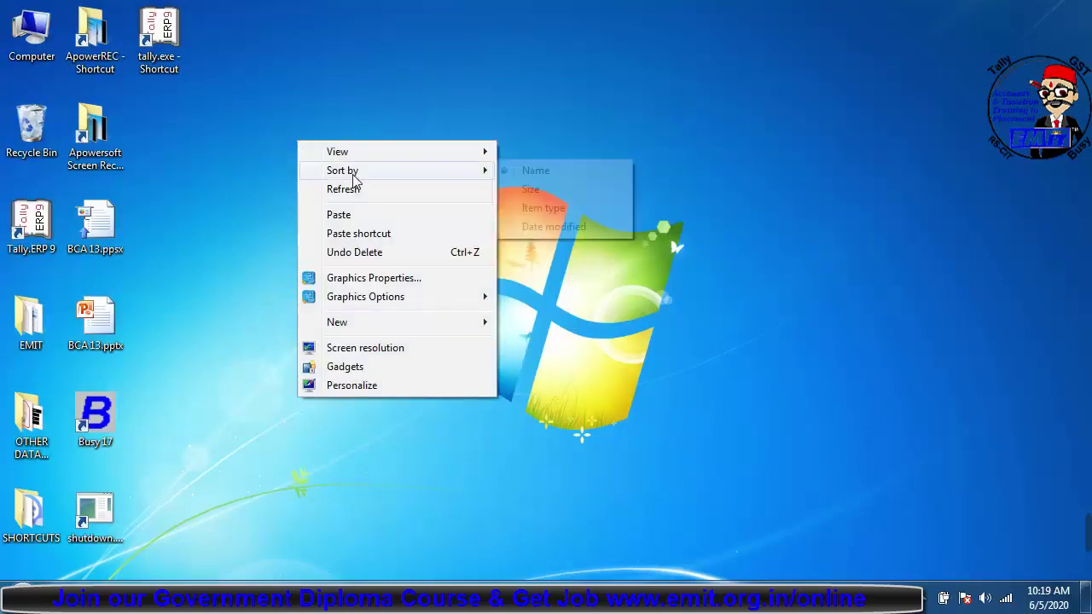
{"action": "left_click", "coordinate": [544, 210]}
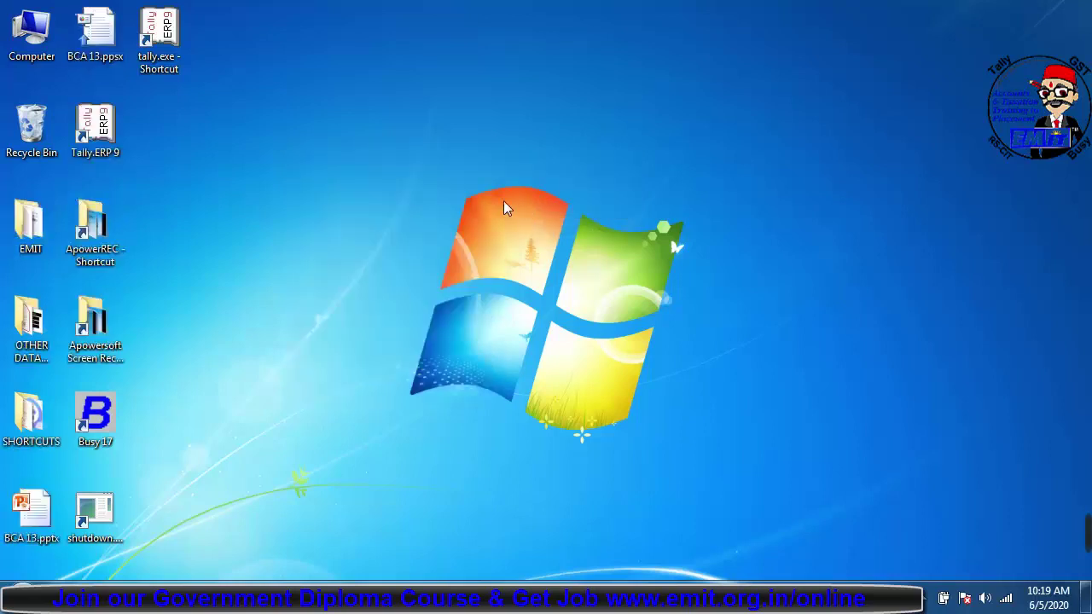
{"action": "right_click", "coordinate": [374, 122]}
{"action": "mouse_move", "coordinate": [444, 154]}
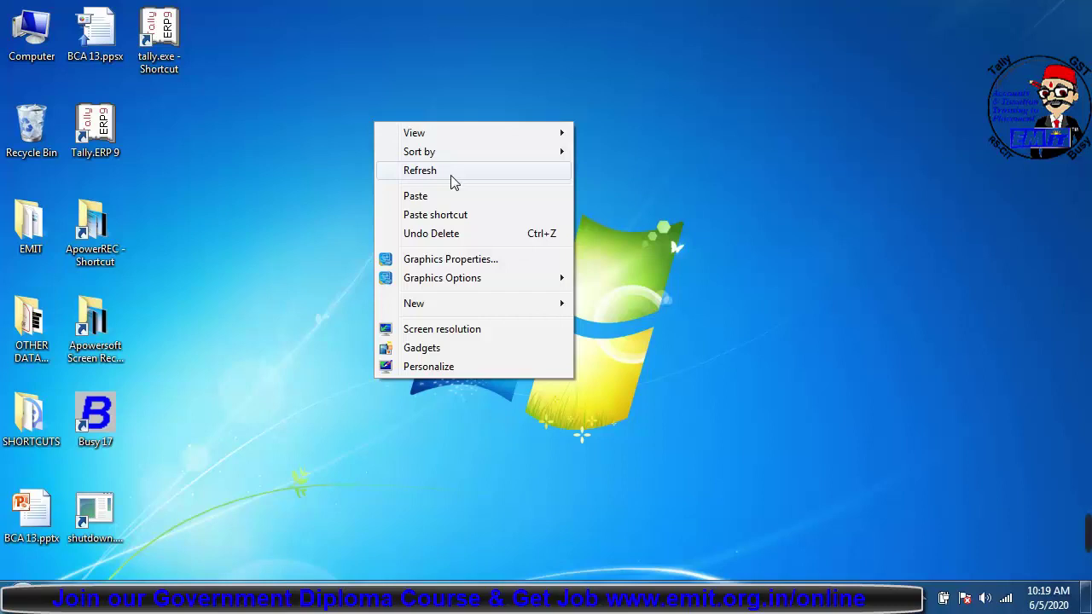
{"action": "left_click", "coordinate": [452, 181]}
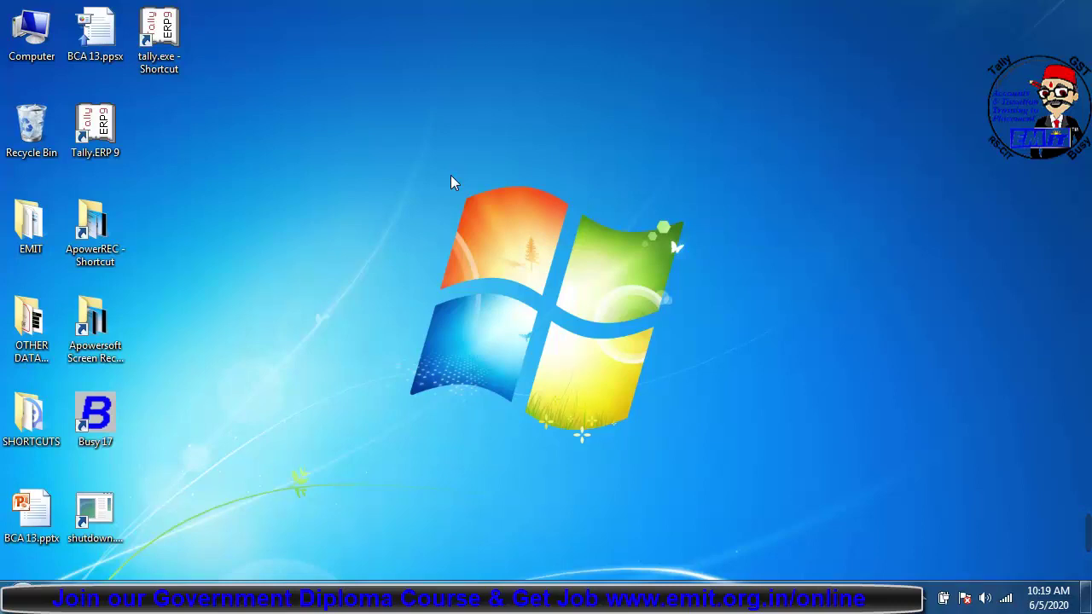
{"action": "left_click", "coordinate": [414, 134]}
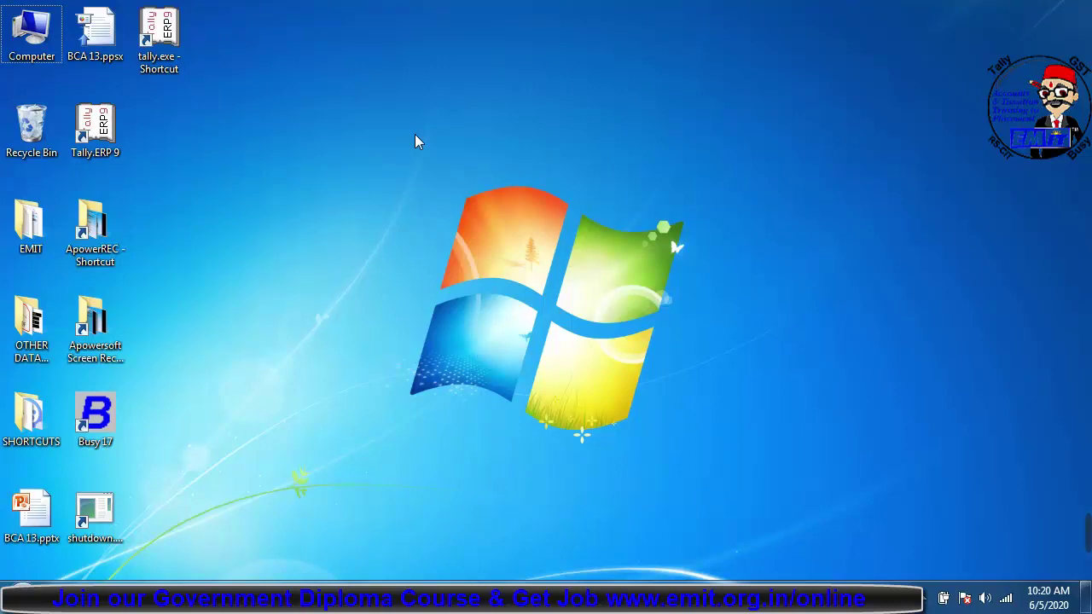
Look through the desktop's Graphics Options, including the panel fit, tray icon and rotation choices
{"action": "right_click", "coordinate": [414, 142]}
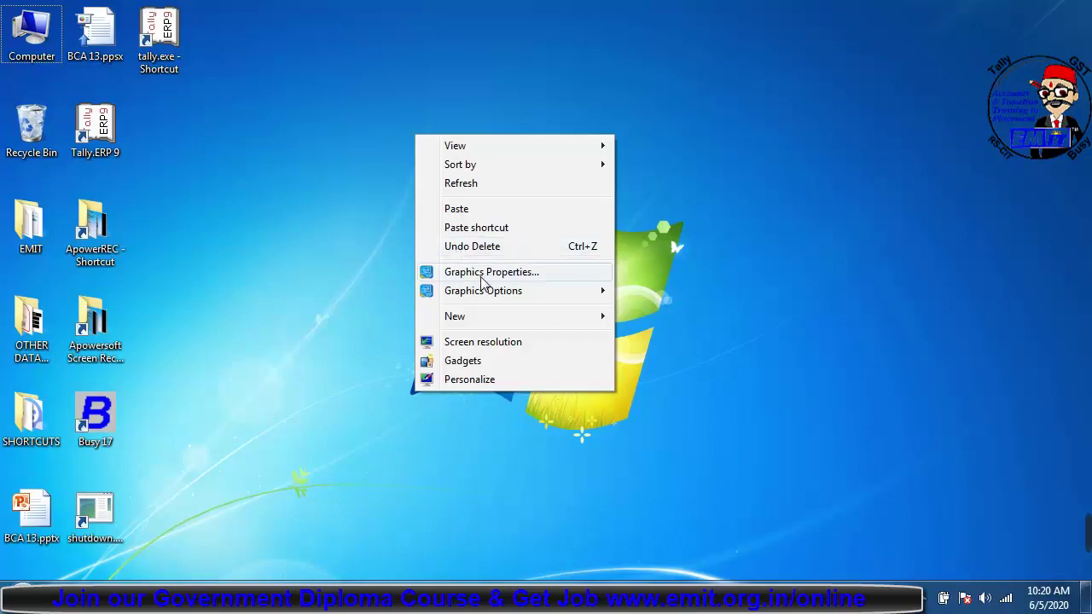
{"action": "mouse_move", "coordinate": [499, 291]}
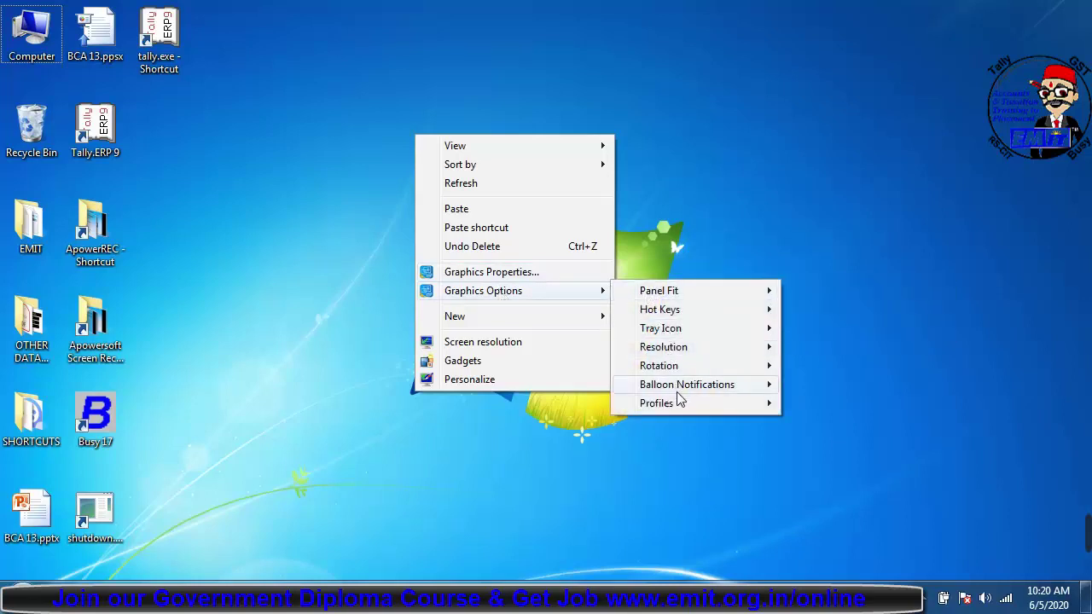
{"action": "mouse_move", "coordinate": [673, 290]}
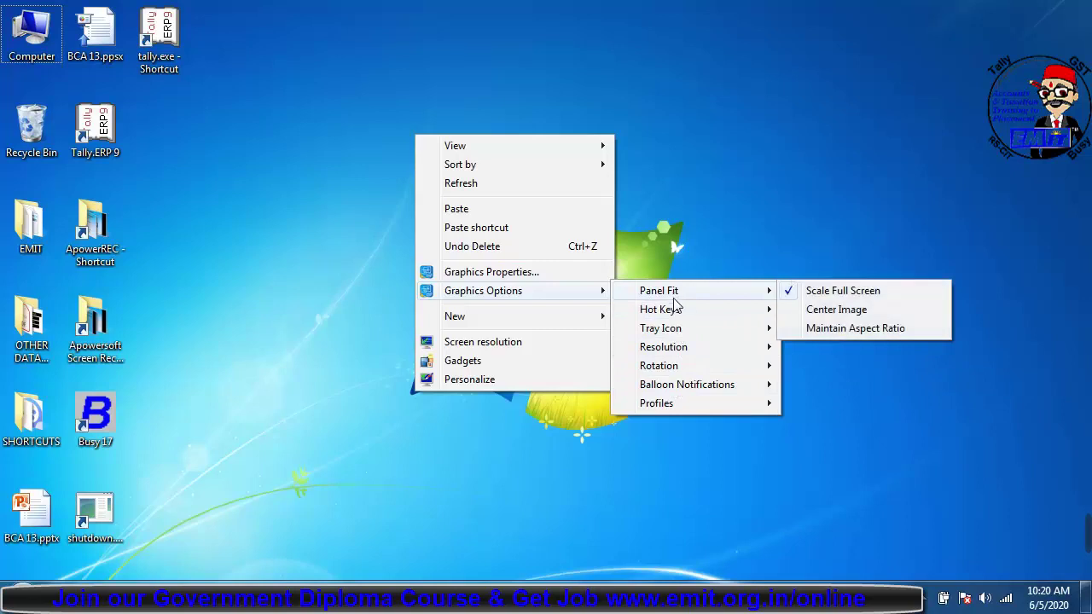
{"action": "mouse_move", "coordinate": [676, 333]}
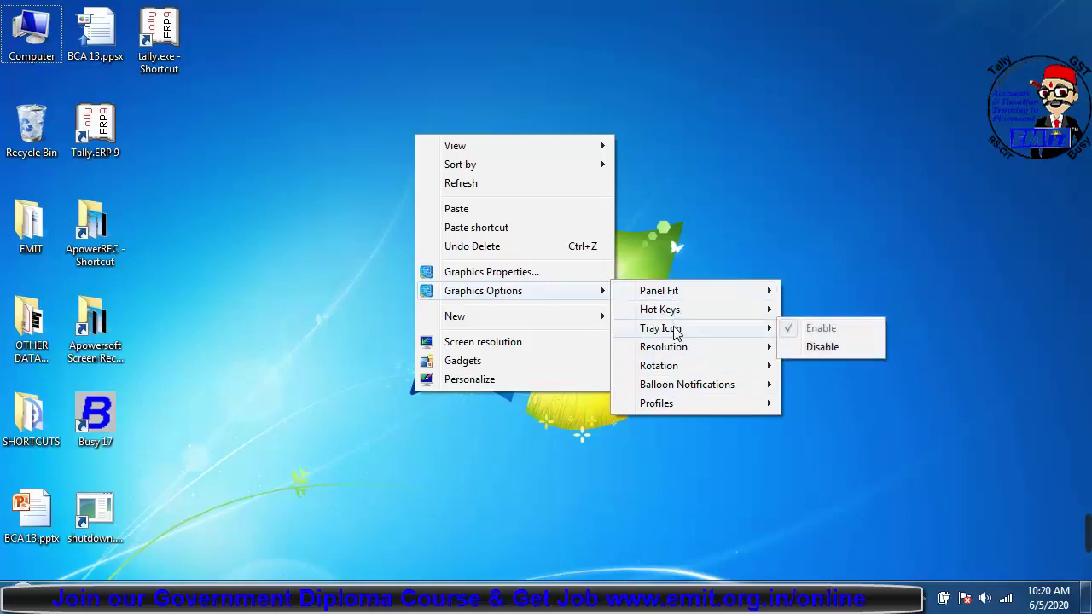
{"action": "mouse_move", "coordinate": [687, 353]}
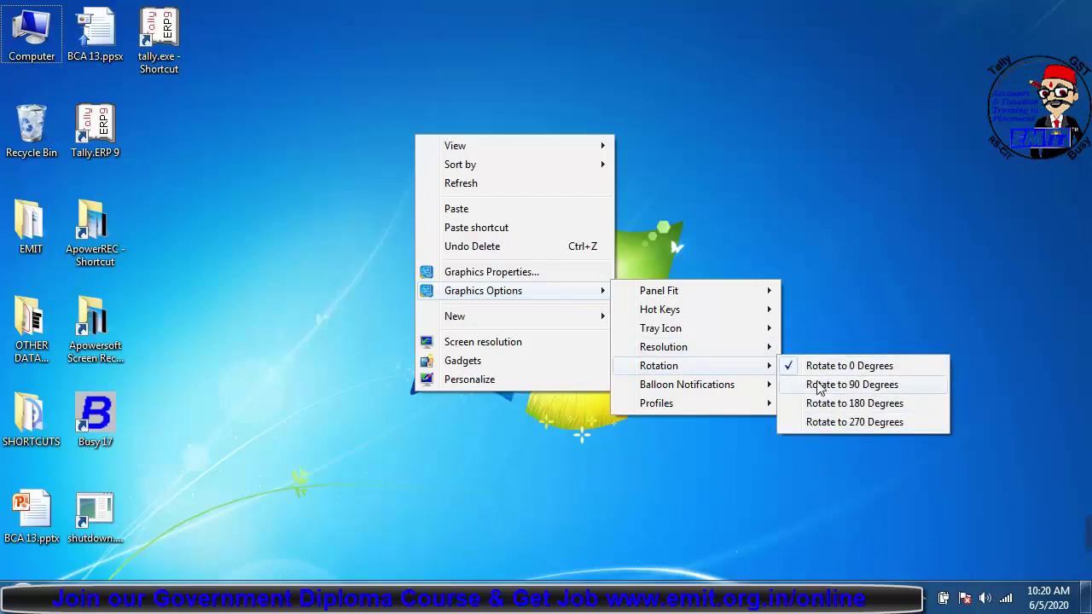
{"action": "left_click", "coordinate": [826, 256]}
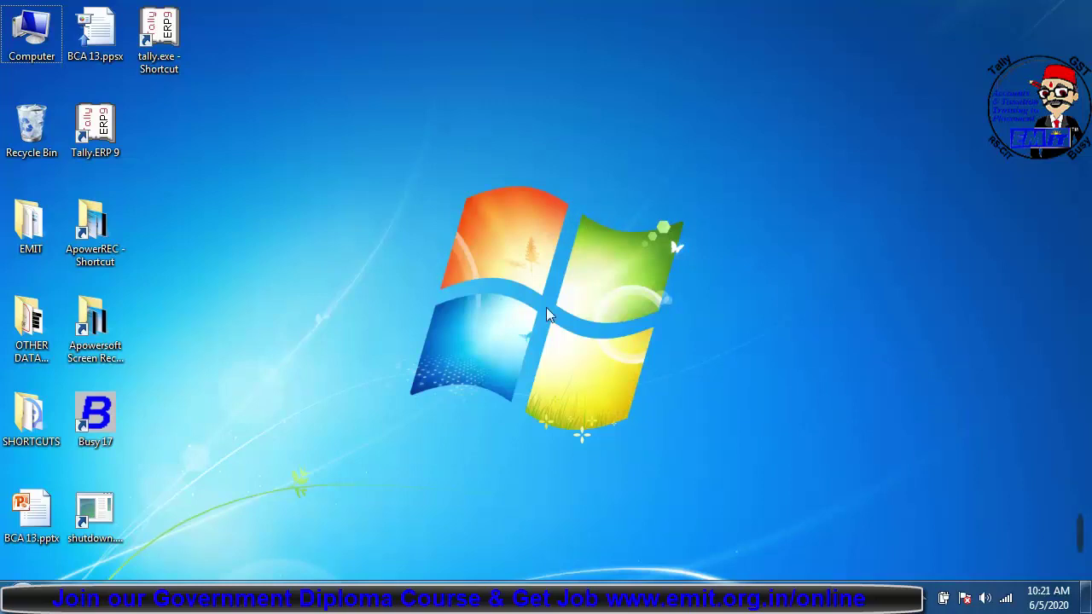
Rotate the display to 90 degrees and return it to its normal orientation
{"action": "right_click", "coordinate": [395, 169]}
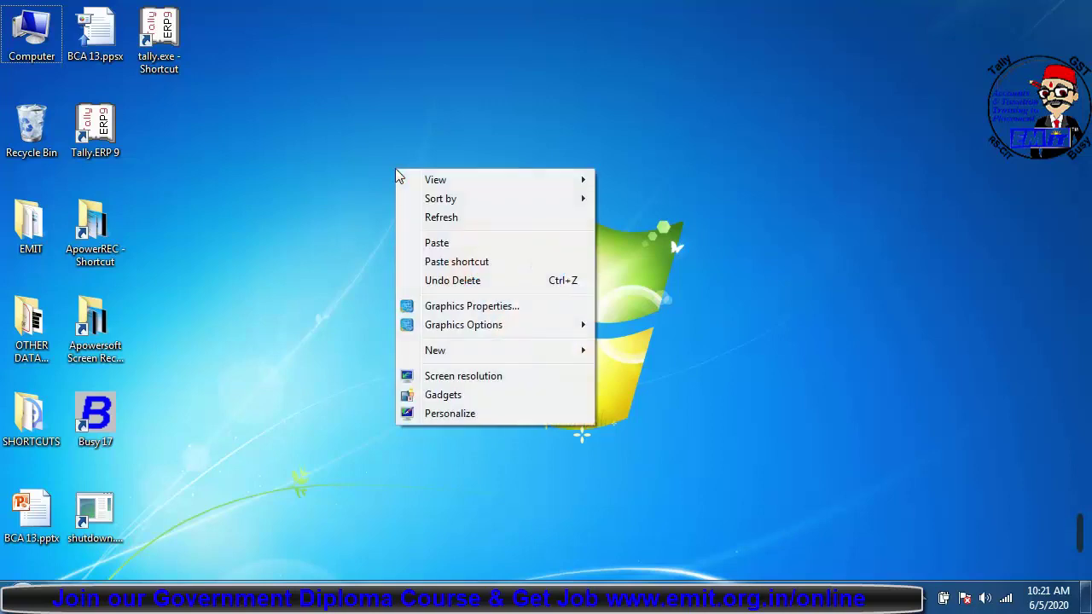
{"action": "mouse_move", "coordinate": [476, 332]}
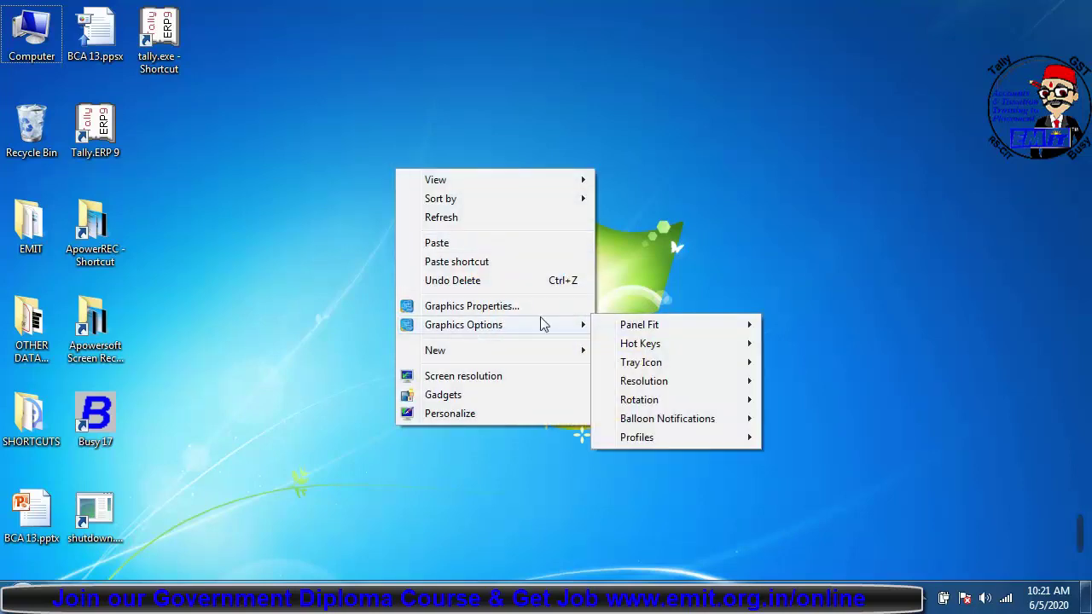
{"action": "mouse_move", "coordinate": [650, 403]}
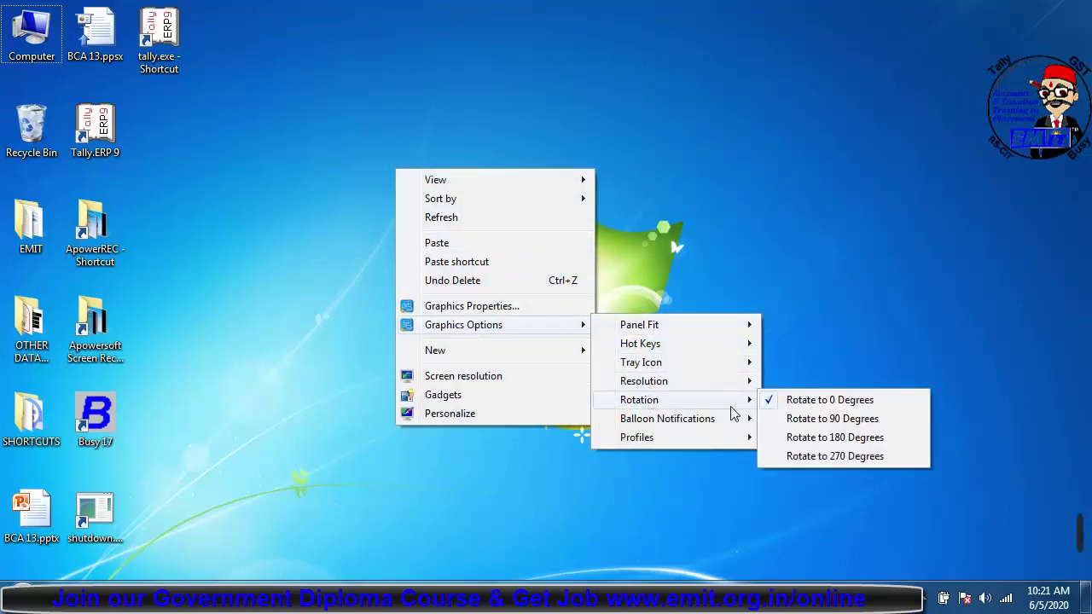
{"action": "left_click", "coordinate": [819, 423]}
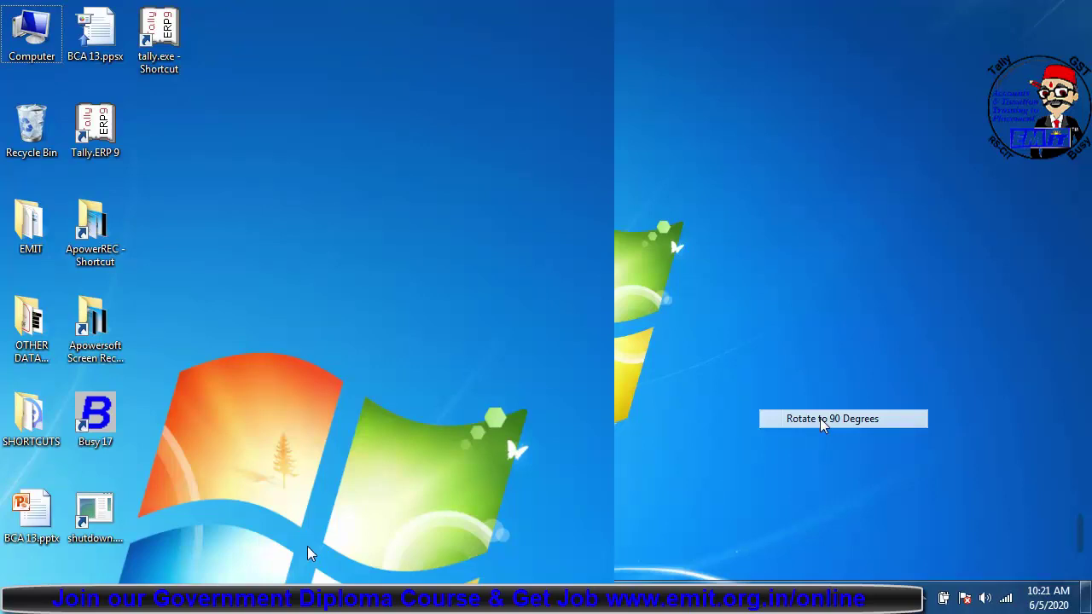
{"action": "right_click", "coordinate": [310, 552]}
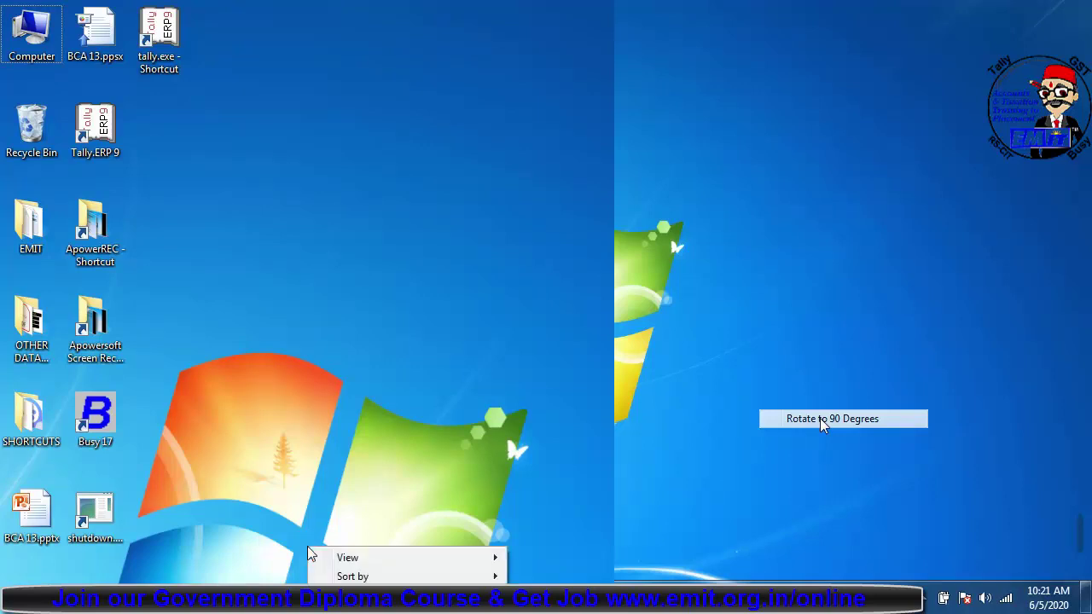
{"action": "mouse_move", "coordinate": [438, 560]}
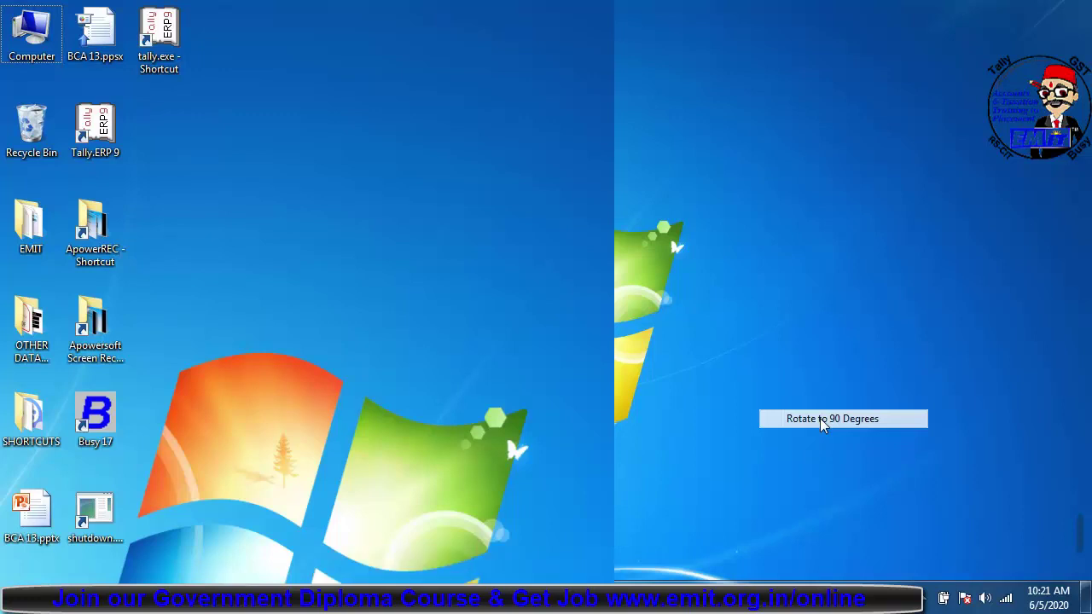
{"action": "left_click", "coordinate": [820, 418]}
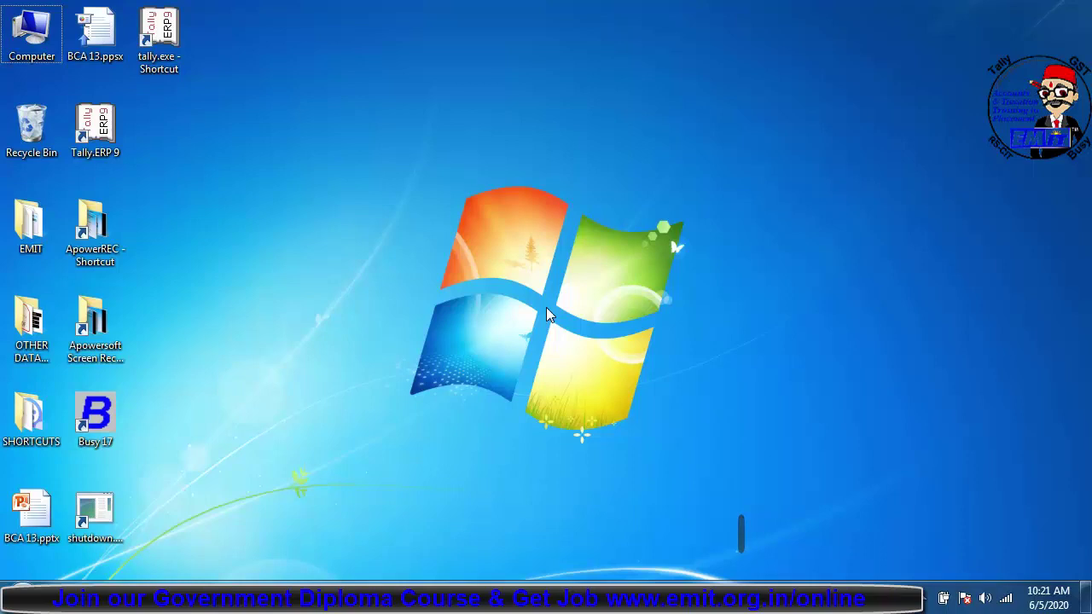
Open the desktop's Screen Resolution settings, examine the available resolution choices, and close the window without changing them
{"action": "right_click", "coordinate": [408, 237]}
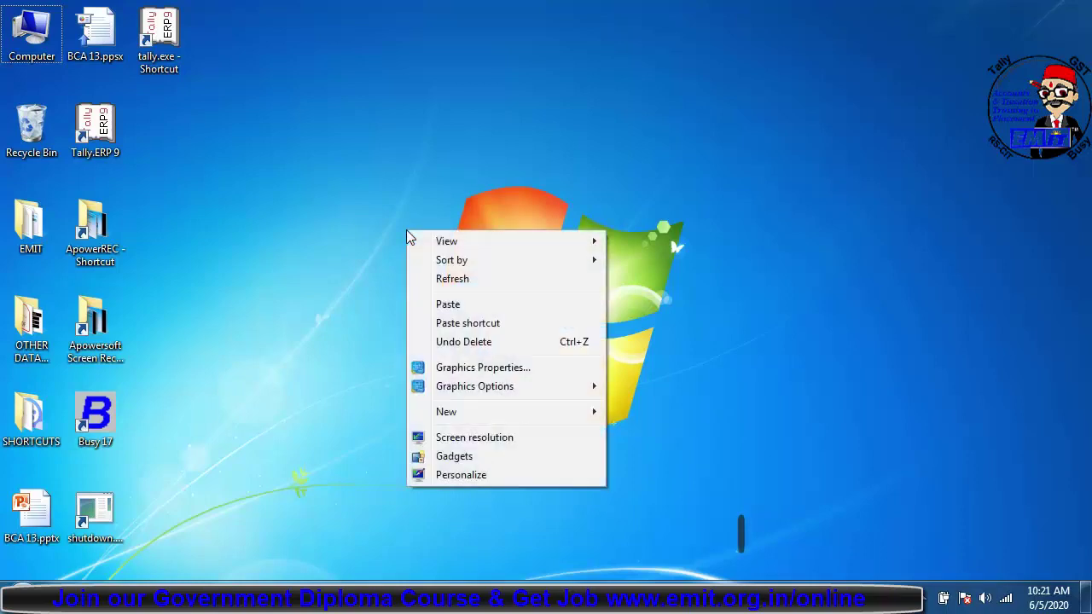
{"action": "mouse_move", "coordinate": [454, 390]}
{"action": "mouse_move", "coordinate": [499, 419]}
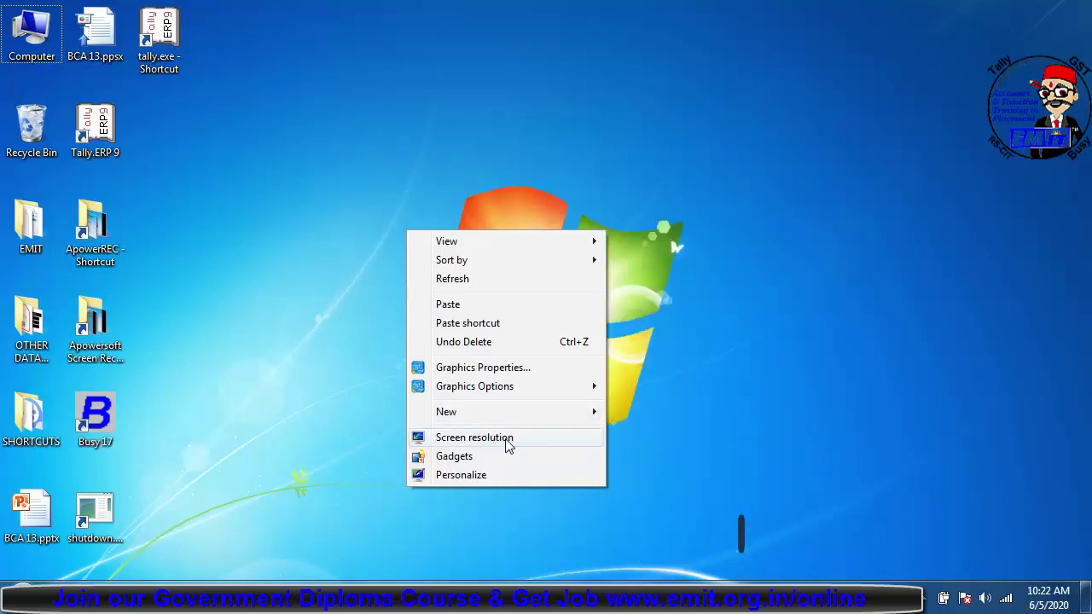
{"action": "left_click", "coordinate": [507, 446]}
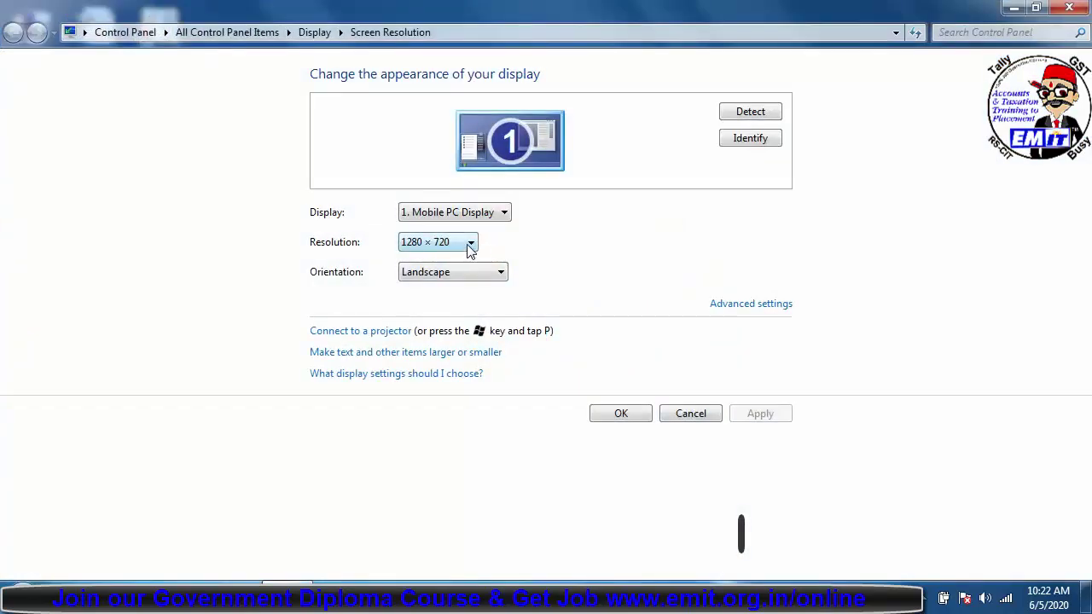
{"action": "left_click", "coordinate": [470, 246]}
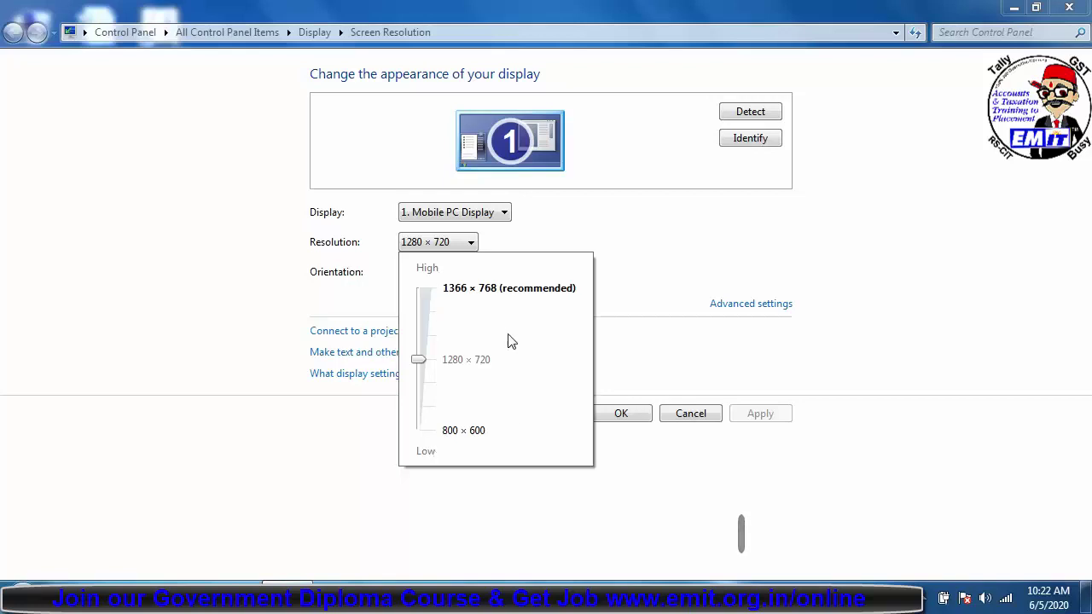
{"action": "left_click", "coordinate": [657, 298]}
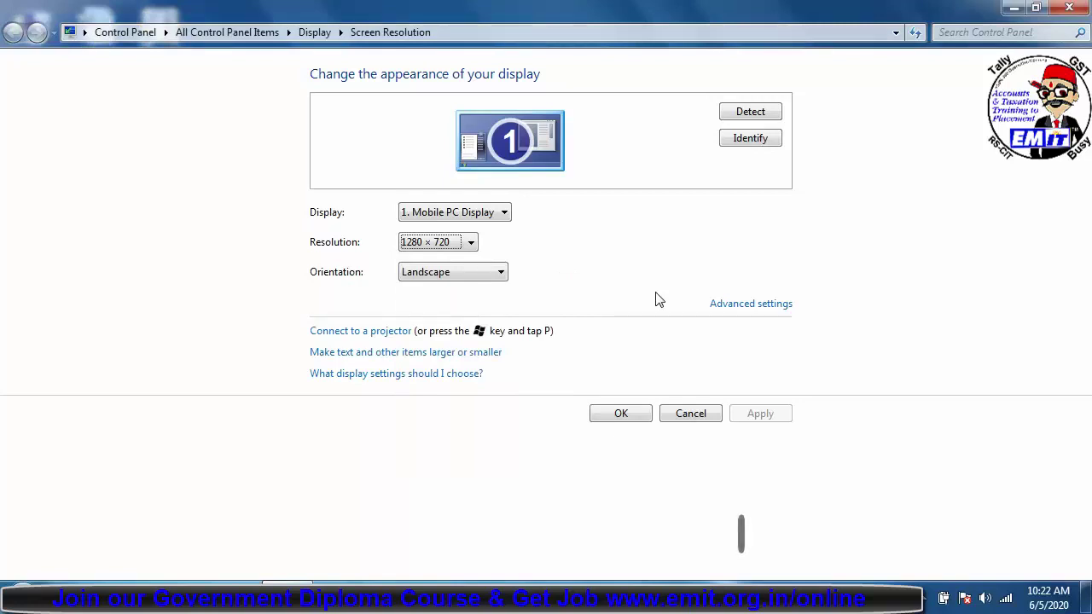
{"action": "left_click", "coordinate": [471, 243]}
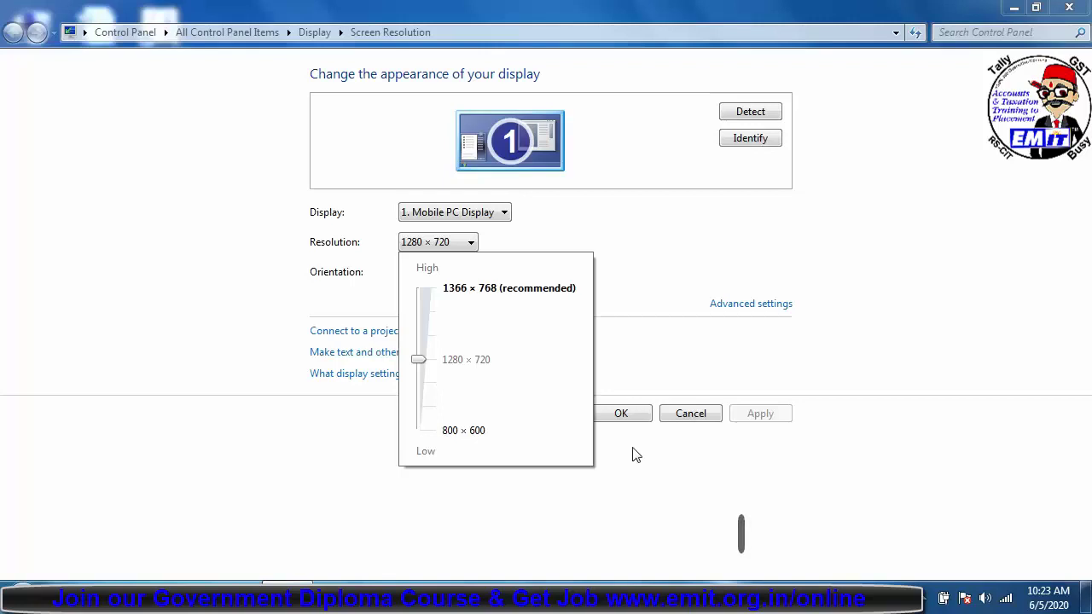
{"action": "left_click", "coordinate": [628, 449]}
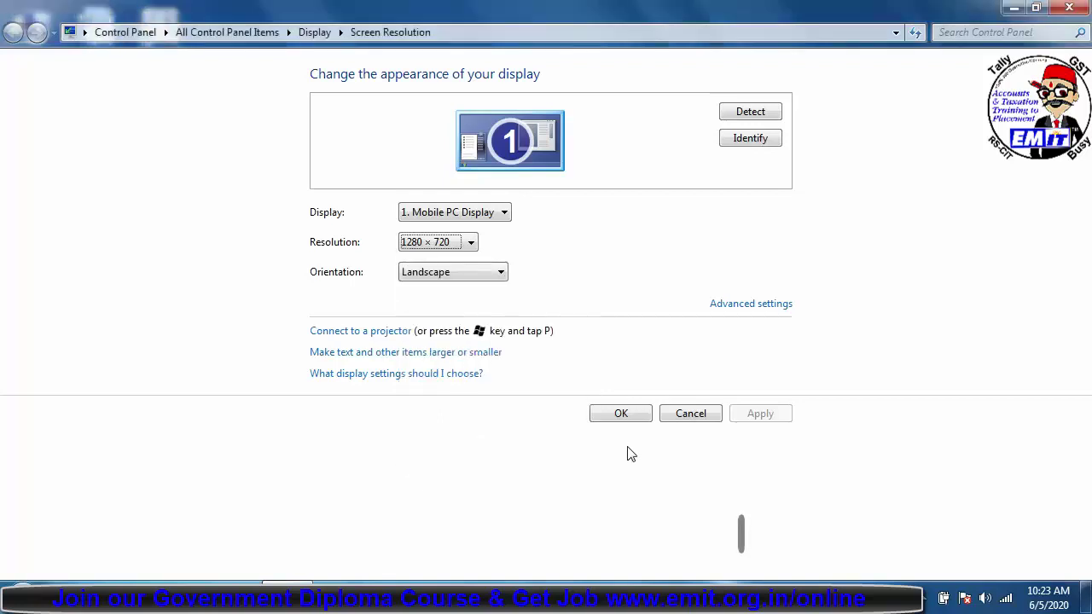
{"action": "left_click", "coordinate": [1078, 7]}
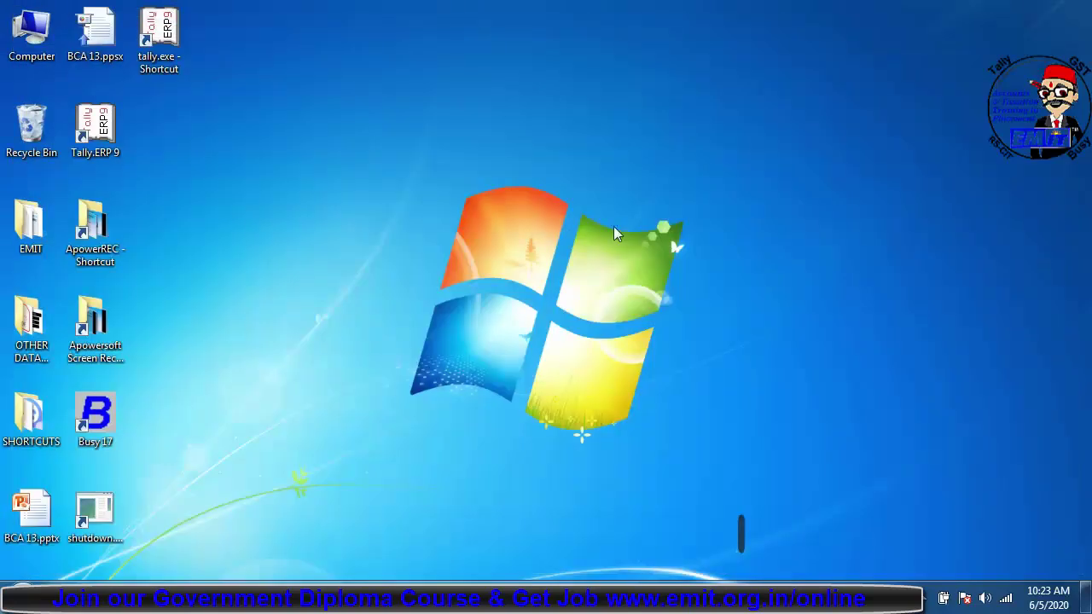
Open the Personalization settings, apply the Nature Aero theme, and show the desktop with the new theme
{"action": "right_click", "coordinate": [342, 252]}
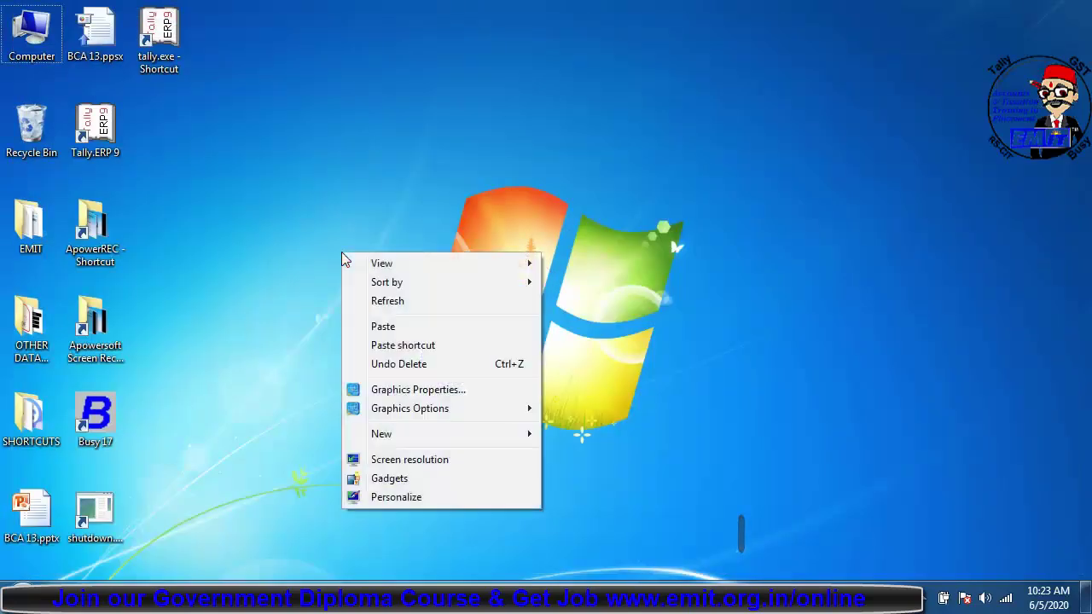
{"action": "left_click", "coordinate": [397, 499]}
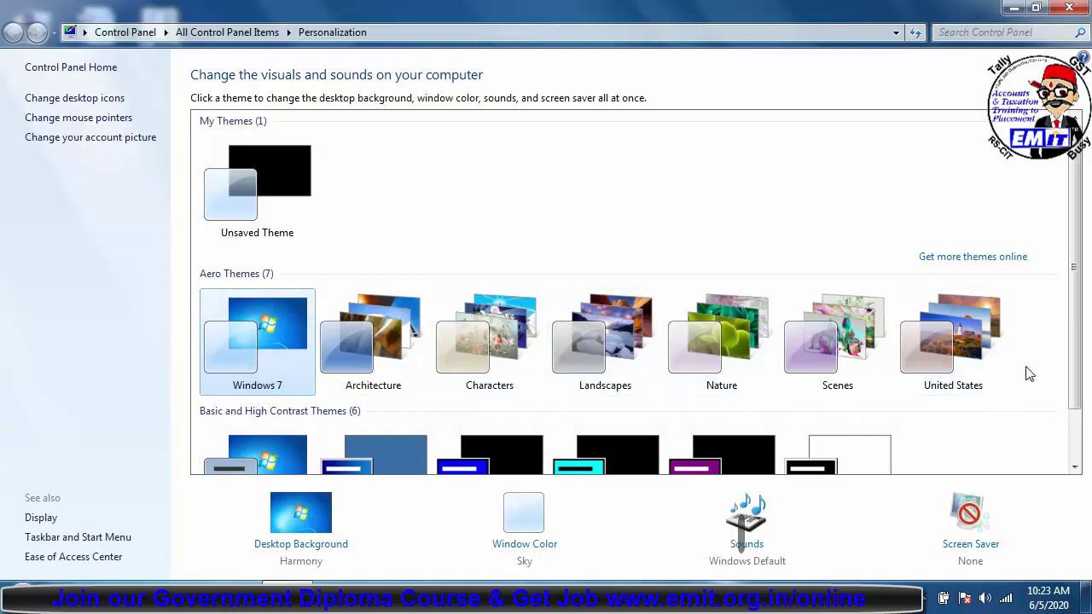
{"action": "left_click", "coordinate": [741, 306]}
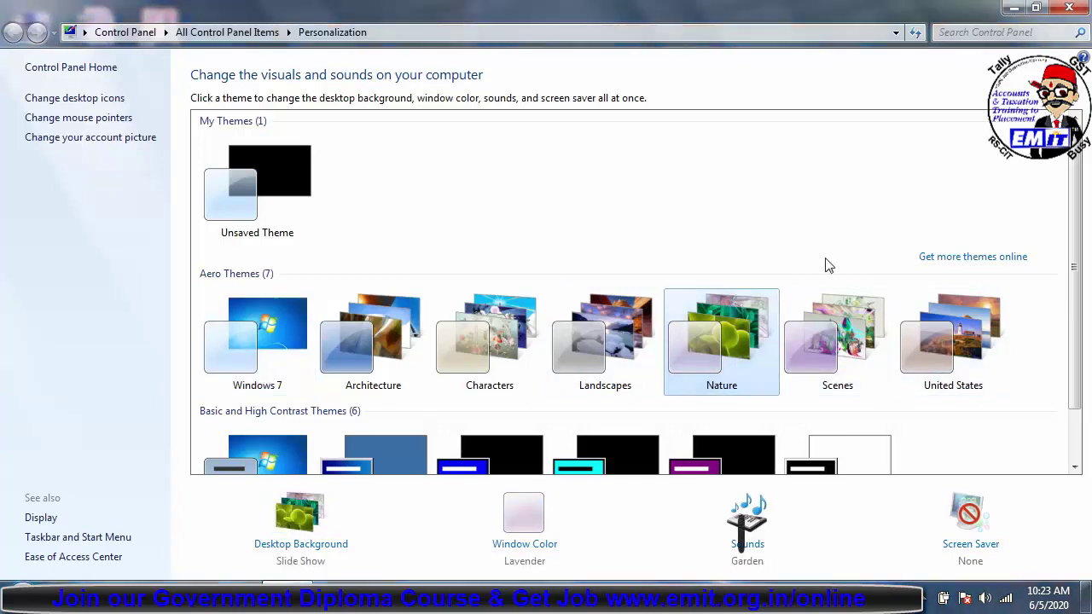
{"action": "left_click", "coordinate": [1014, 7]}
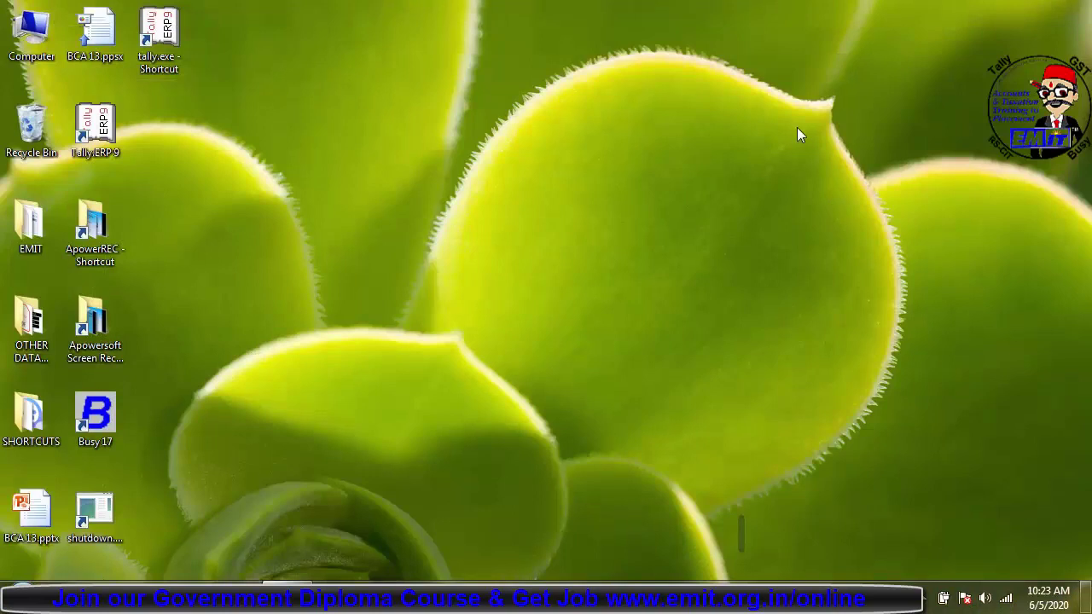
Return to Personalization, open the desktop background settings, and examine the intervals offered for changing the slide show picture
{"action": "left_click", "coordinate": [289, 596]}
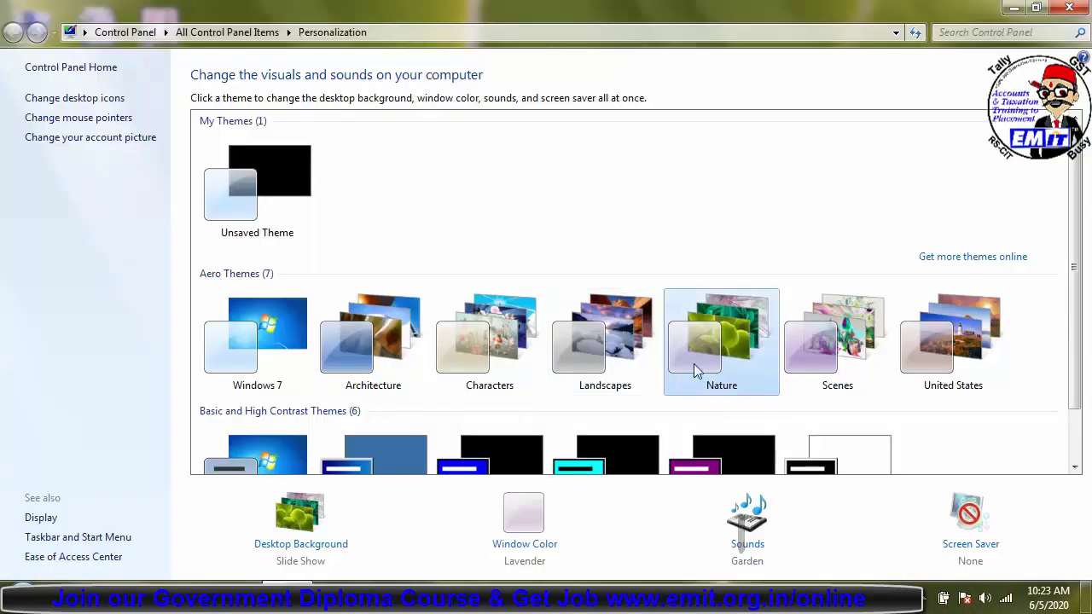
{"action": "left_click", "coordinate": [303, 546]}
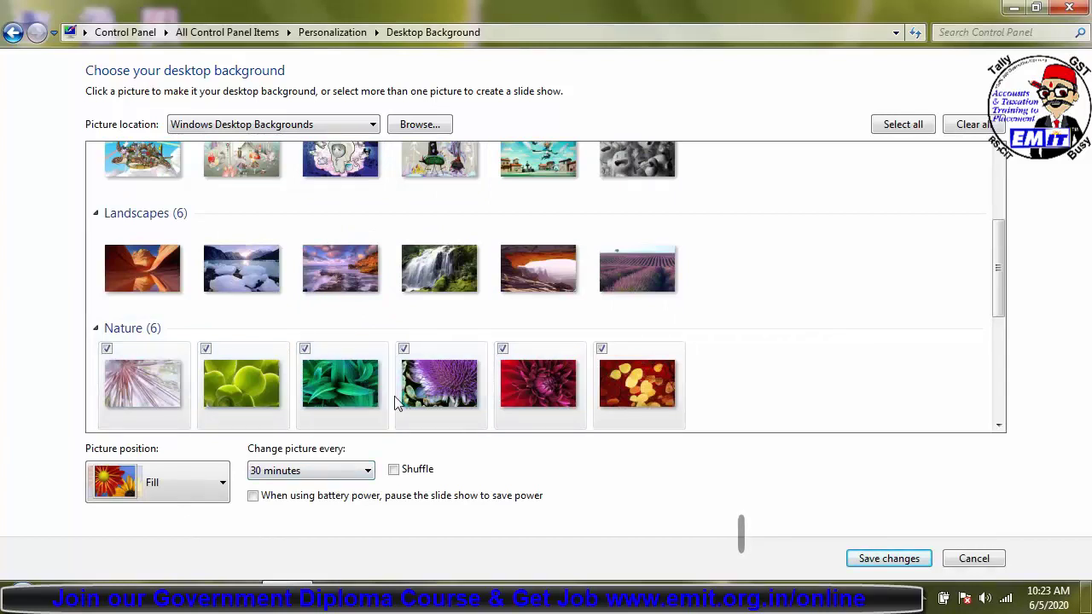
{"action": "left_click", "coordinate": [332, 480]}
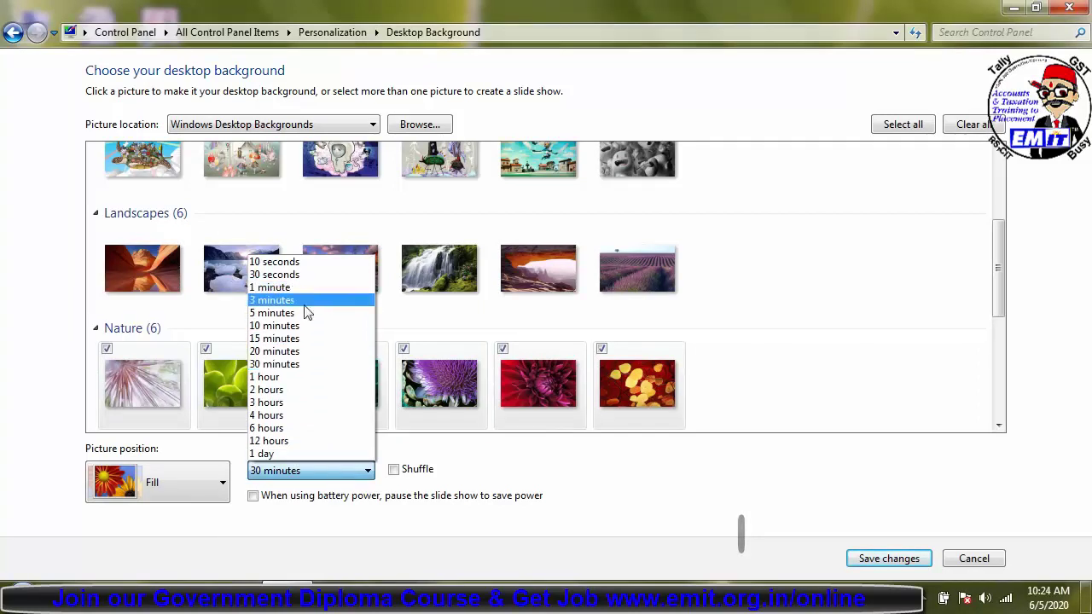
{"action": "left_click", "coordinate": [755, 364]}
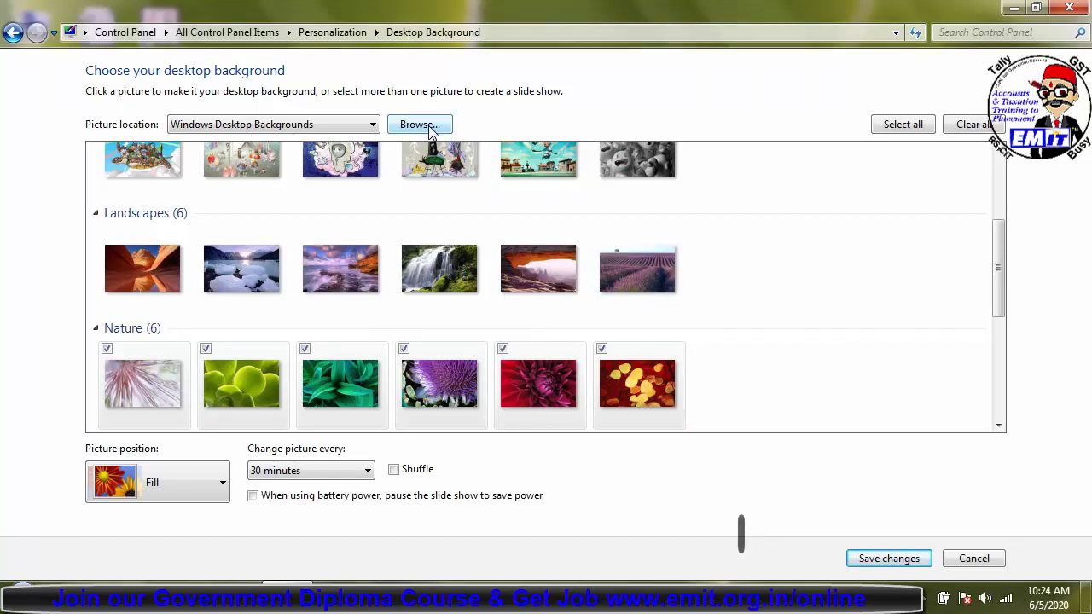
Set the waterfall picture from Landscapes as the desktop background, save the change, and close Personalization
{"action": "left_click", "coordinate": [433, 282]}
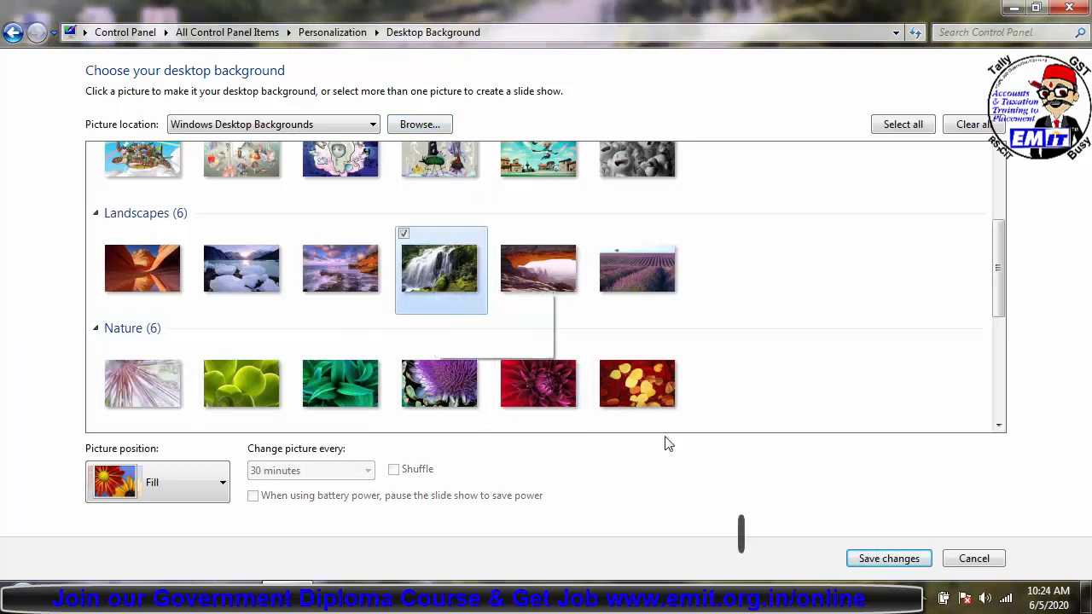
{"action": "left_click", "coordinate": [889, 565]}
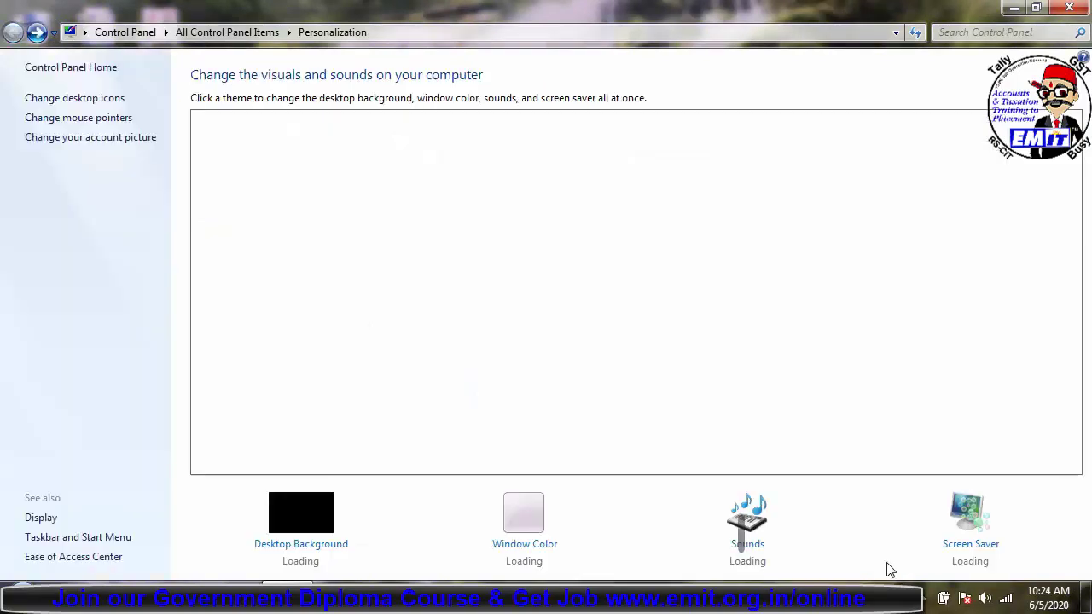
{"action": "left_click", "coordinate": [1077, 10]}
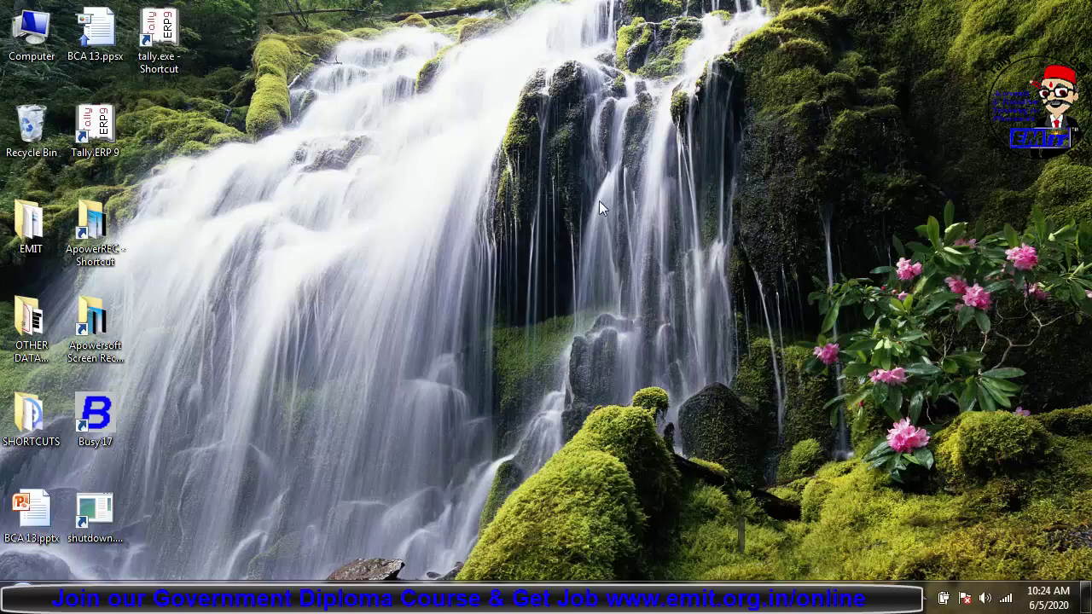
Reopen the desktop background settings and add the Landscapes picture next to the waterfall to the slide show selection
{"action": "right_click", "coordinate": [547, 133]}
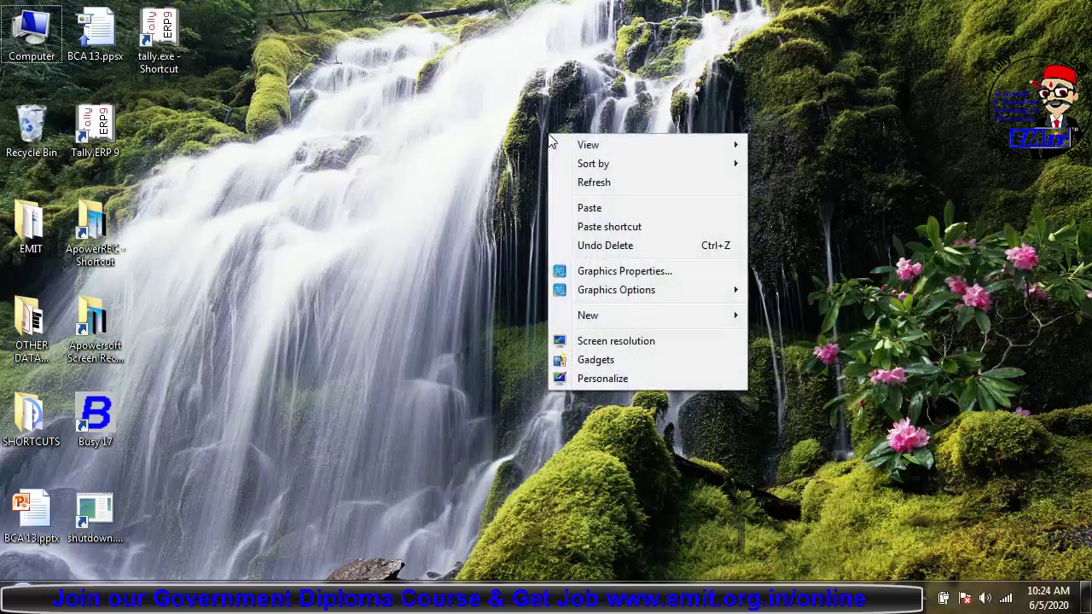
{"action": "left_click", "coordinate": [575, 381]}
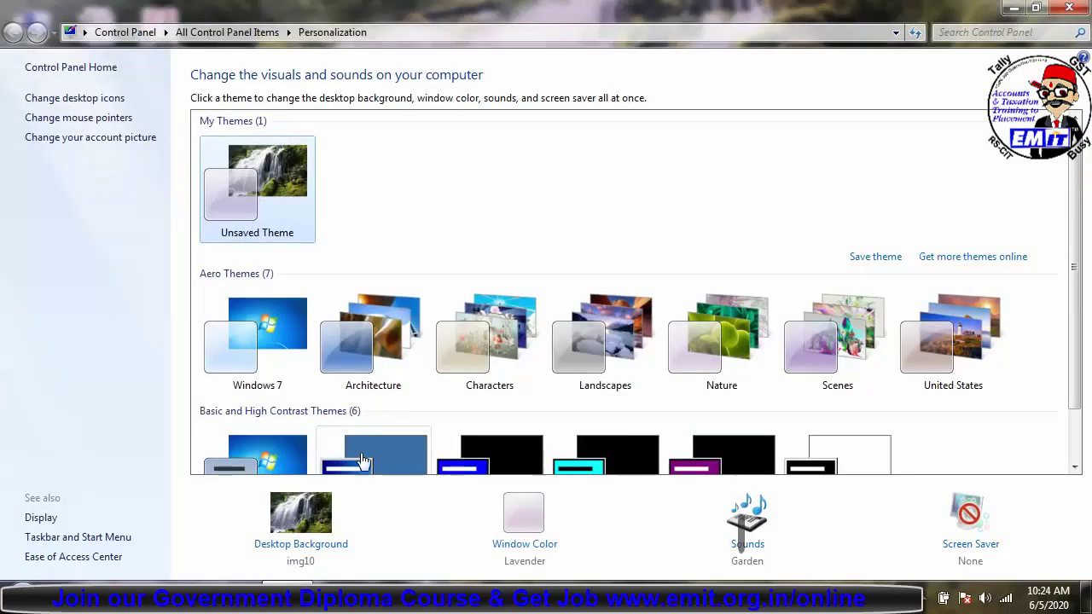
{"action": "left_click", "coordinate": [309, 544]}
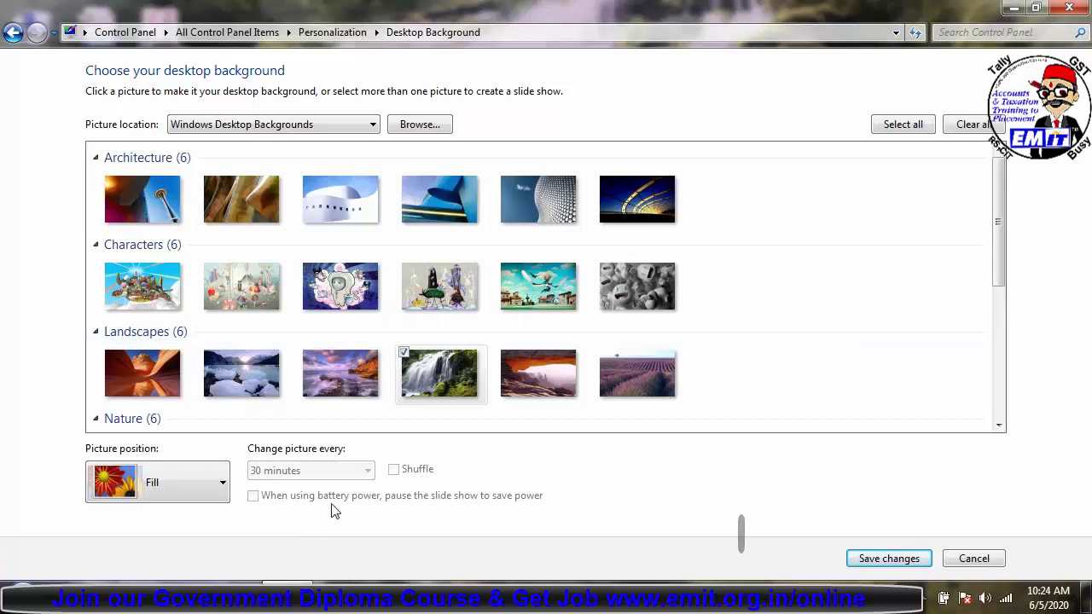
{"action": "left_click", "coordinate": [509, 354]}
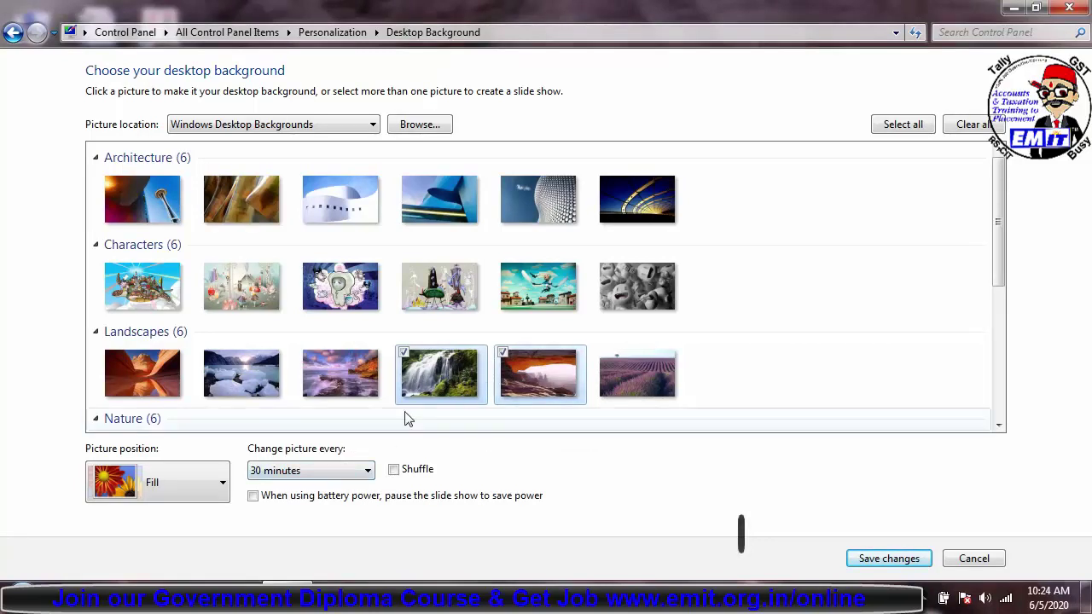
Examine the picture interval and the Fill, Fit, Stretch, Tile and Center position choices, and return to Personalization without saving
{"action": "left_click", "coordinate": [322, 482]}
{"action": "left_click", "coordinate": [323, 482]}
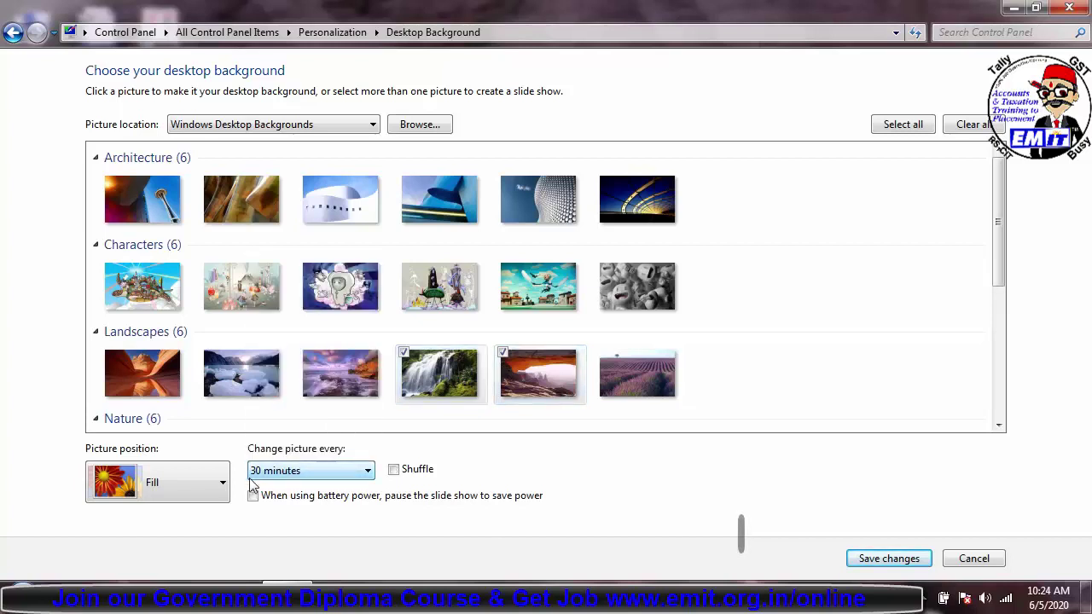
{"action": "left_click", "coordinate": [195, 495]}
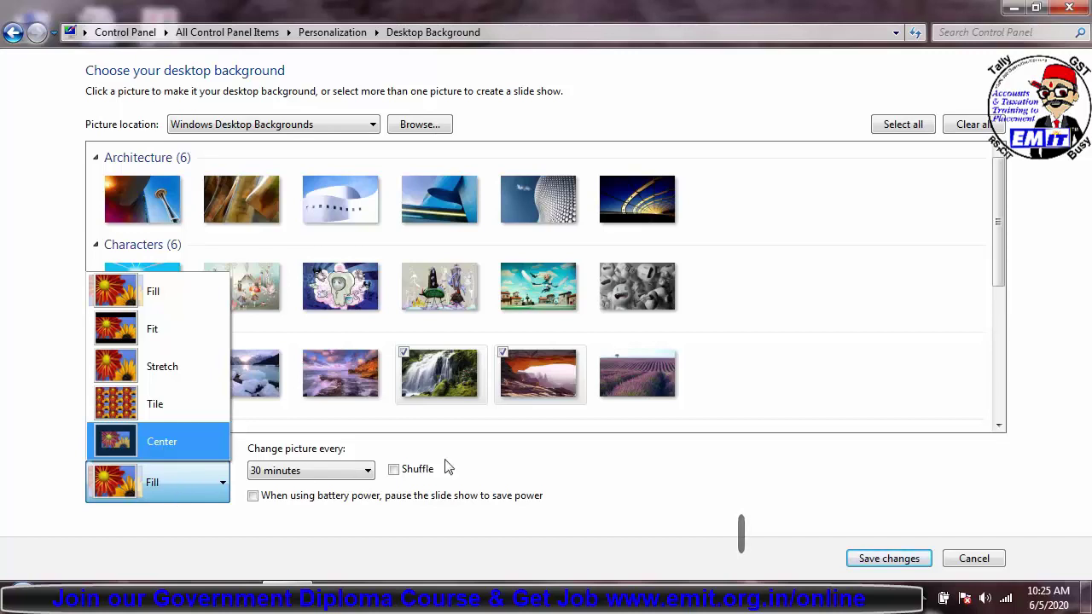
{"action": "left_click", "coordinate": [499, 471]}
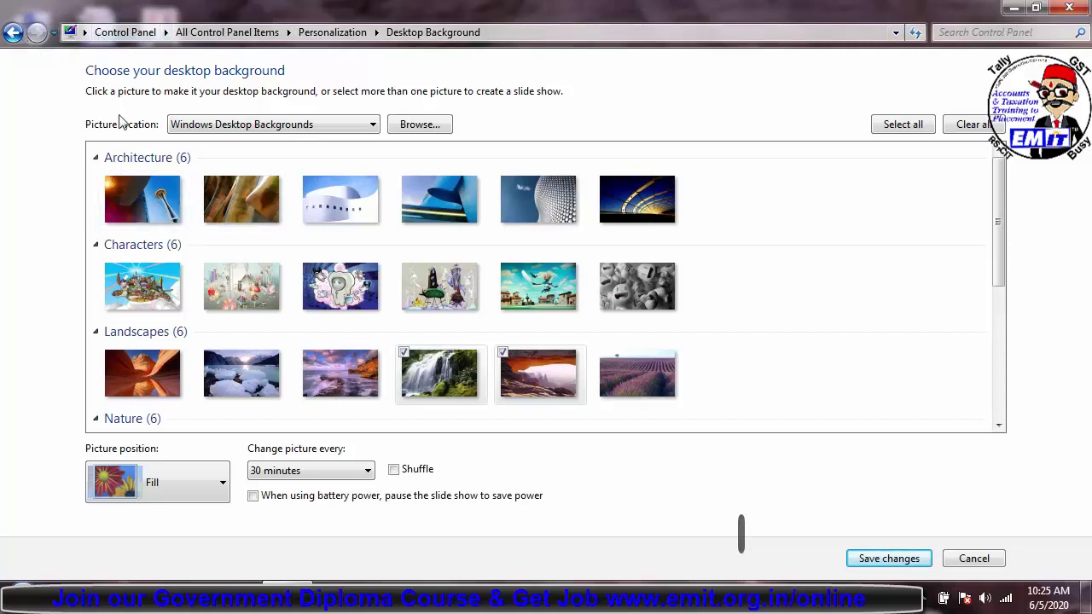
{"action": "left_click", "coordinate": [15, 38]}
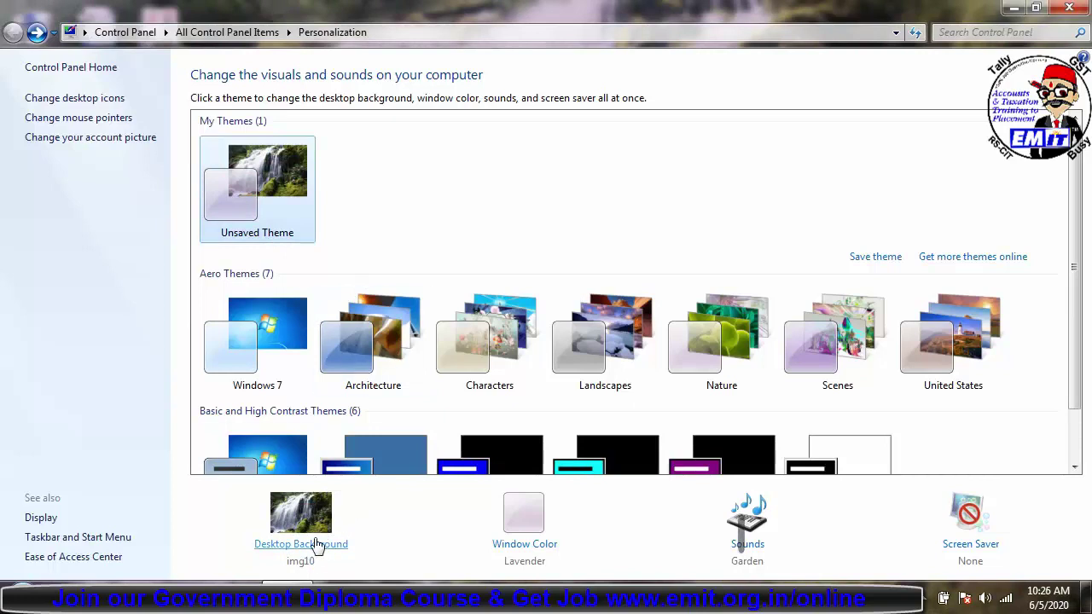
Open the window color settings, try several colors including Fuchsia, Twilight, Sun and Ruby, and lower the color intensity
{"action": "left_click", "coordinate": [518, 546]}
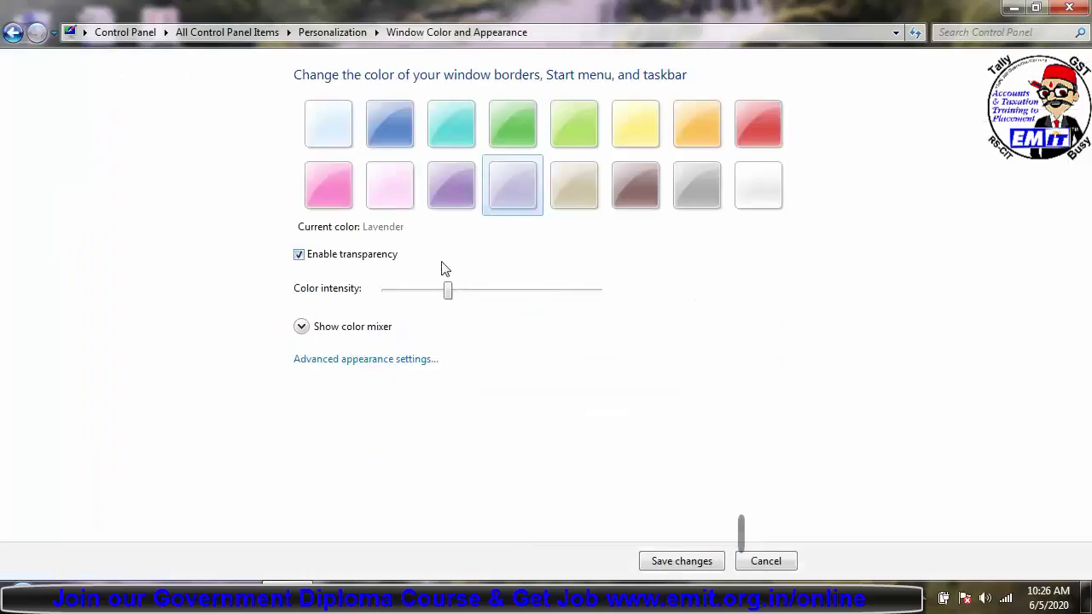
{"action": "left_click", "coordinate": [332, 189]}
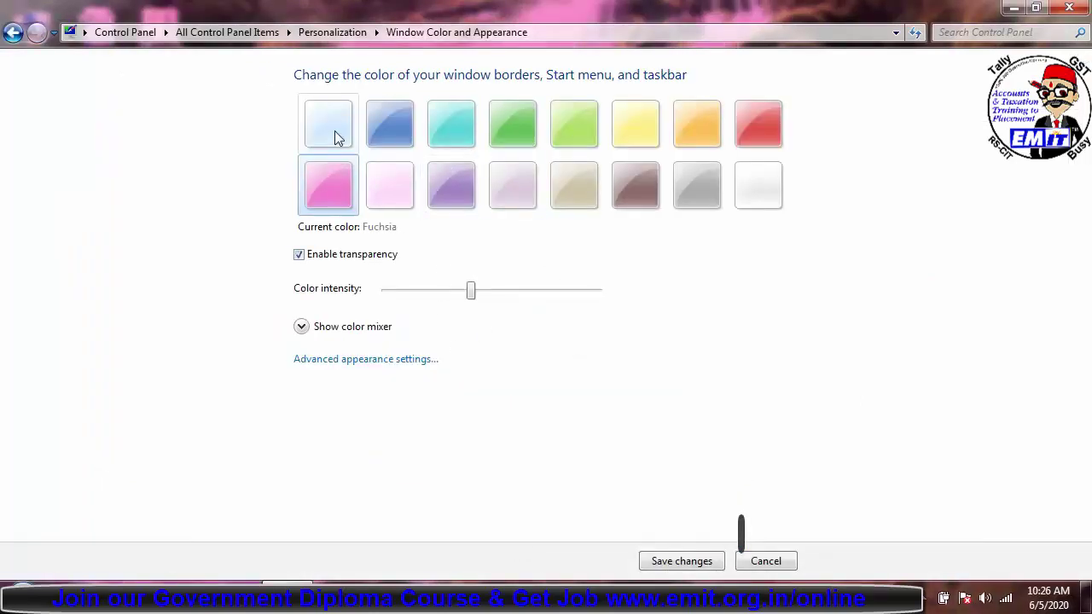
{"action": "left_click", "coordinate": [377, 135]}
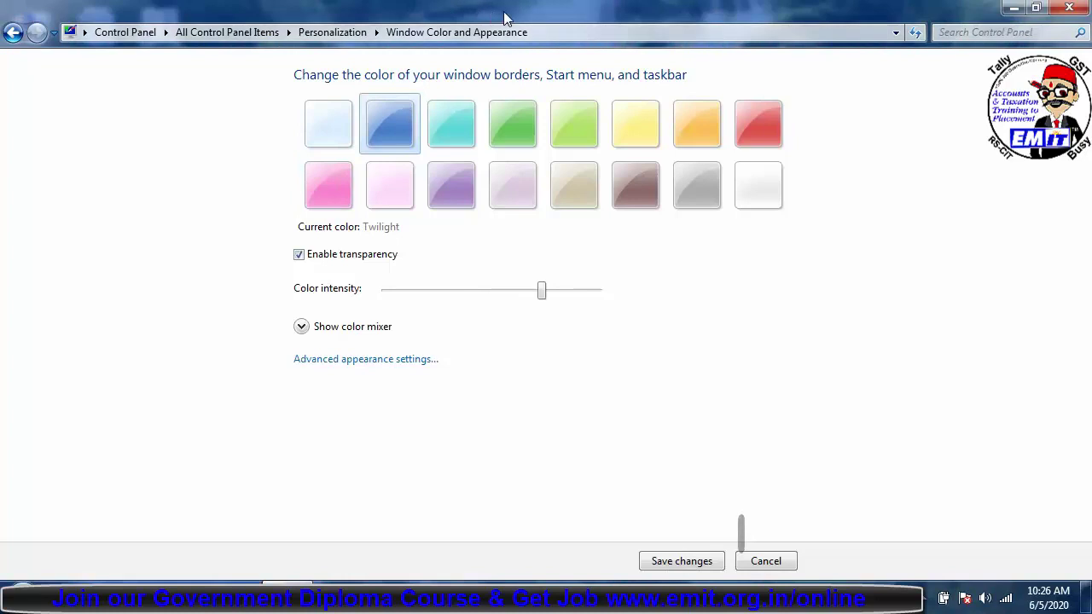
{"action": "left_click", "coordinate": [569, 202]}
{"action": "left_click", "coordinate": [618, 196]}
{"action": "left_click", "coordinate": [651, 127]}
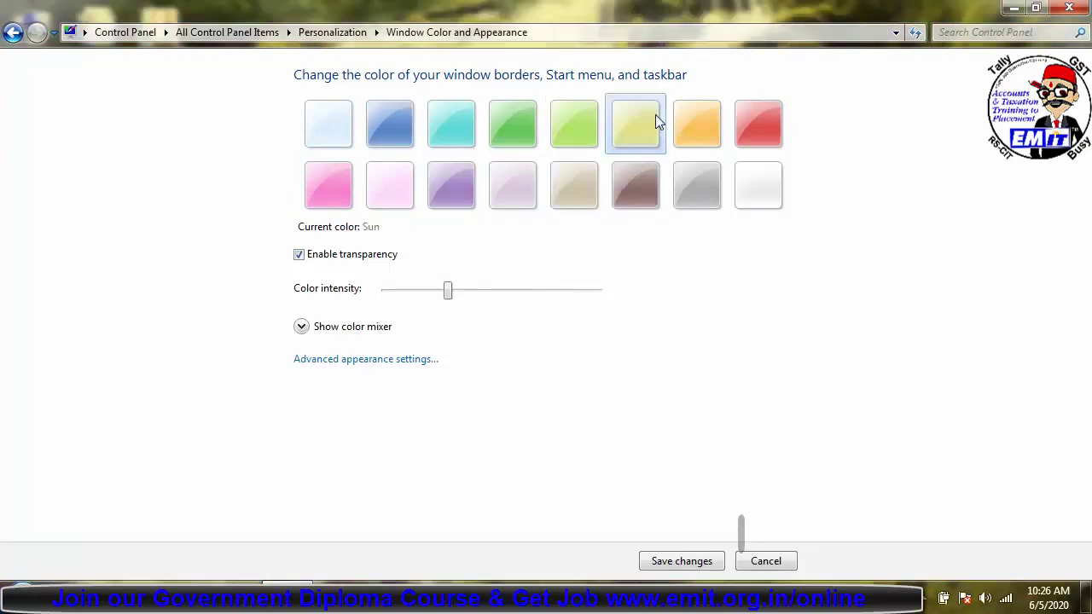
{"action": "left_click", "coordinate": [693, 116]}
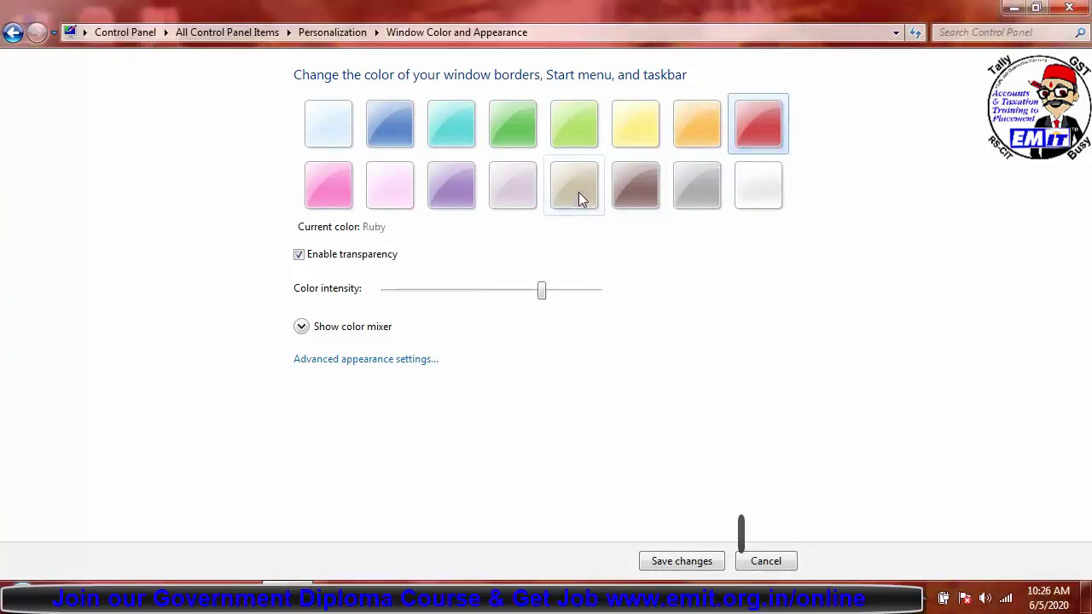
{"action": "left_click_drag", "start_coordinate": [542, 293], "coordinate": [477, 312]}
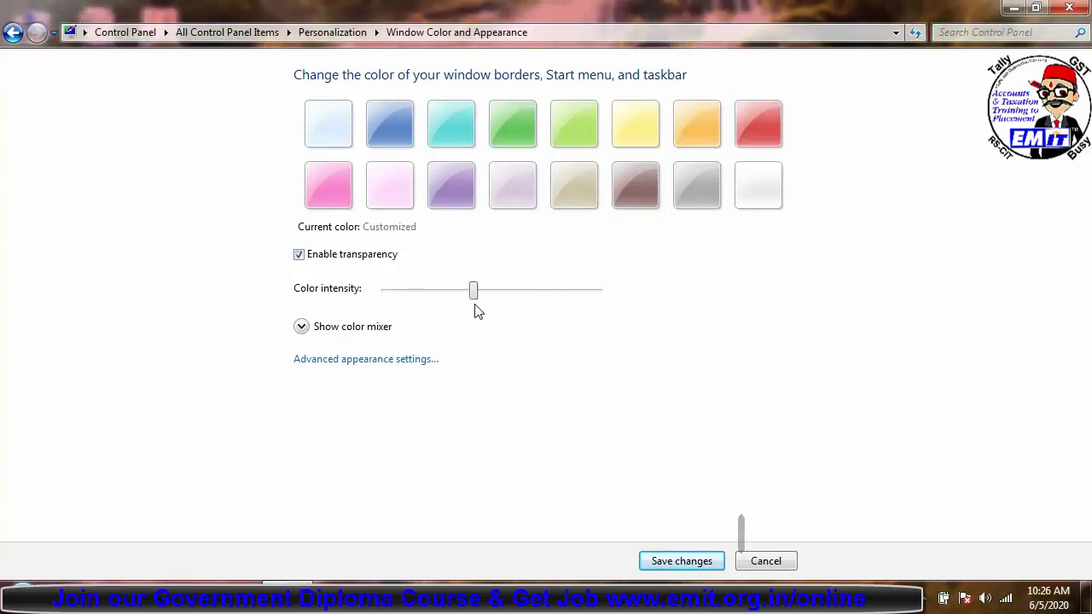
Choose Fuchsia as the window color and show the color mixer with hue, saturation and brightness controls
{"action": "left_click", "coordinate": [461, 186]}
{"action": "left_click", "coordinate": [352, 193]}
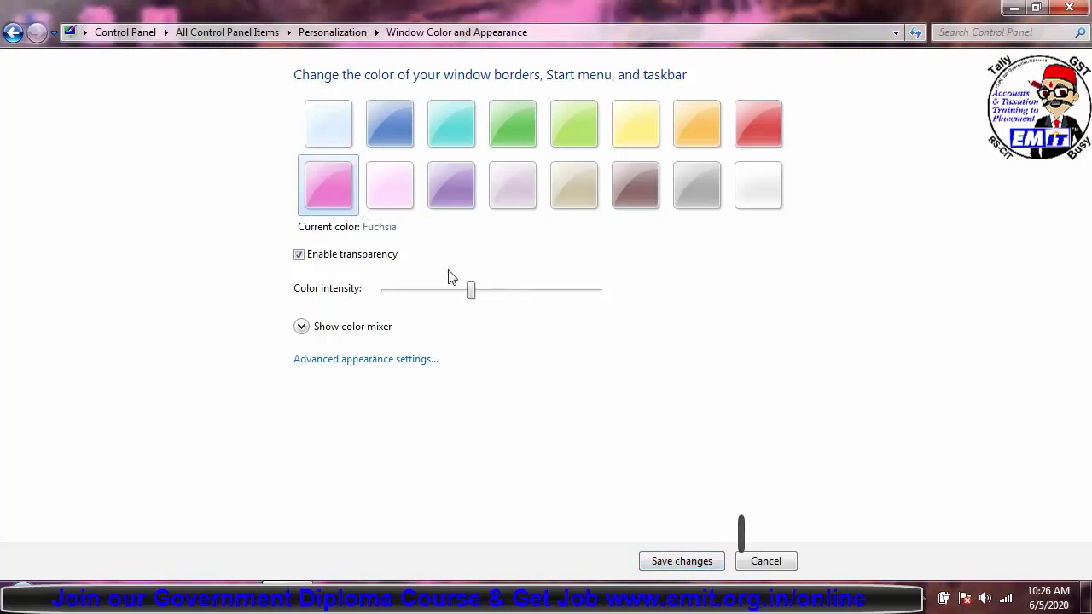
{"action": "left_click", "coordinate": [345, 331]}
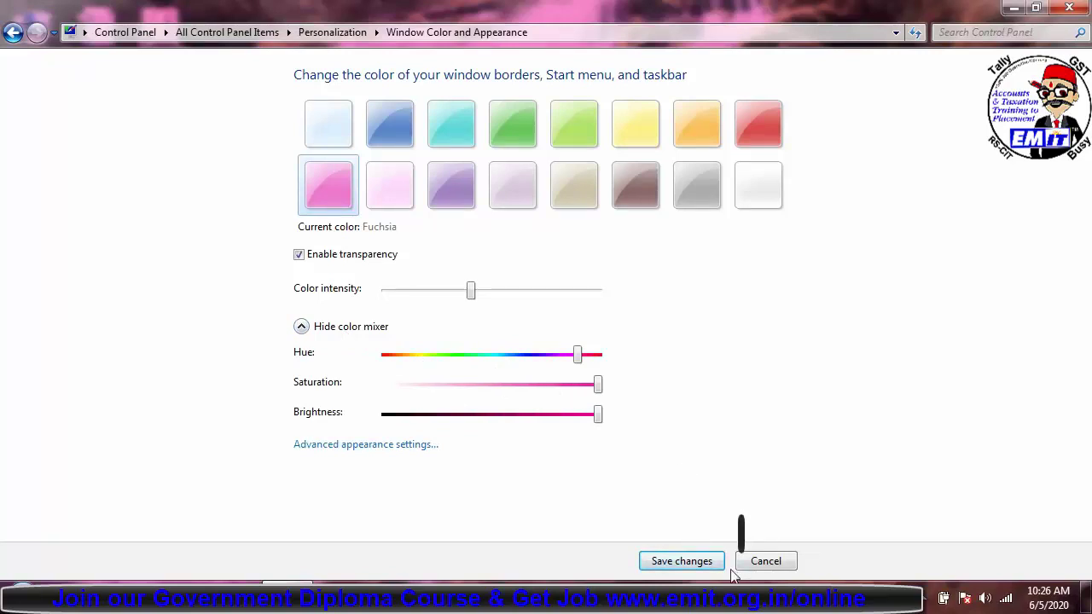
Save the Fuchsia window color, reopen the window color settings, and change the color to Sea with the change saved
{"action": "left_click", "coordinate": [679, 561]}
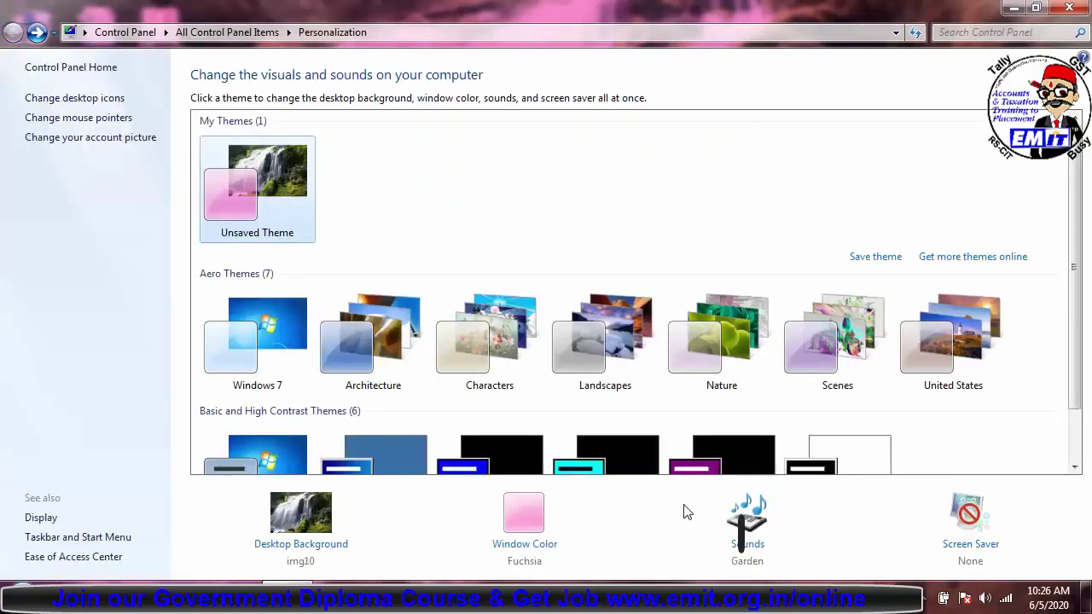
{"action": "left_click", "coordinate": [538, 547]}
{"action": "left_click", "coordinate": [458, 133]}
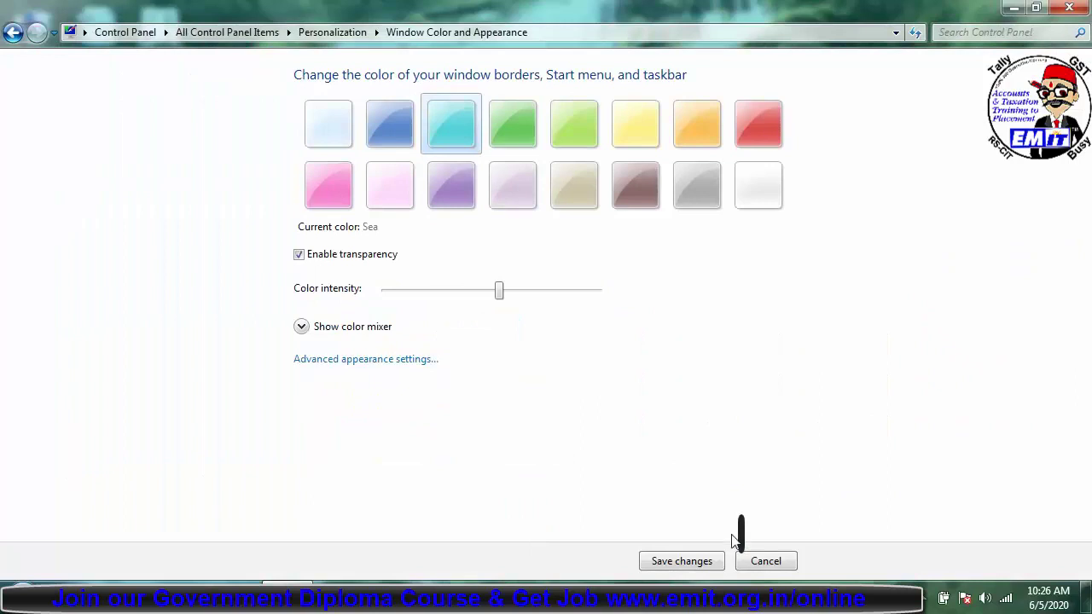
{"action": "left_click", "coordinate": [695, 563]}
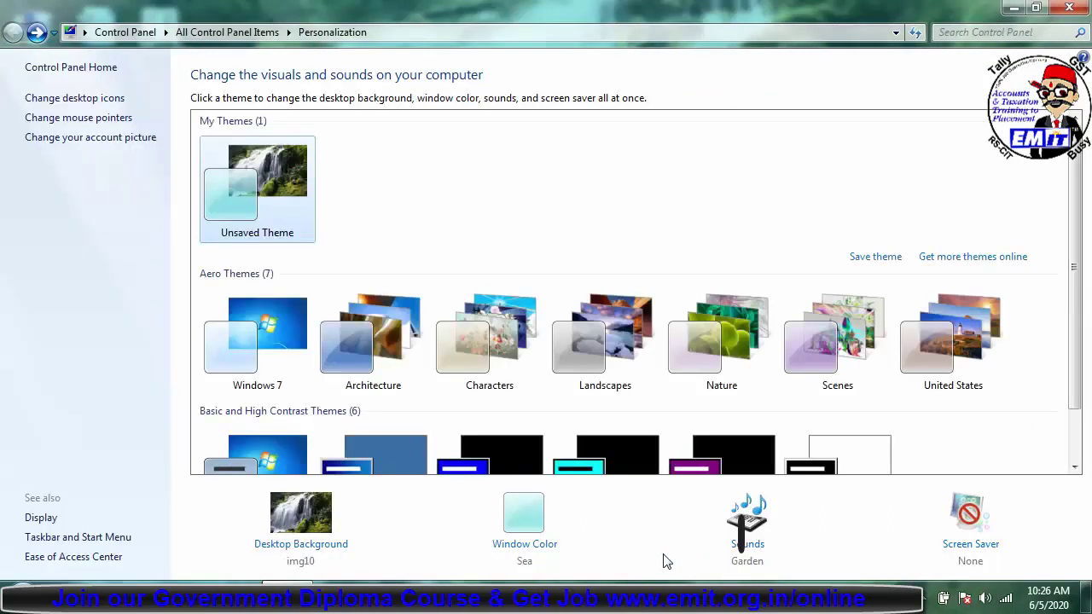
Try the Windows Default sound scheme in the sound settings and close them without applying
{"action": "left_click", "coordinate": [763, 550]}
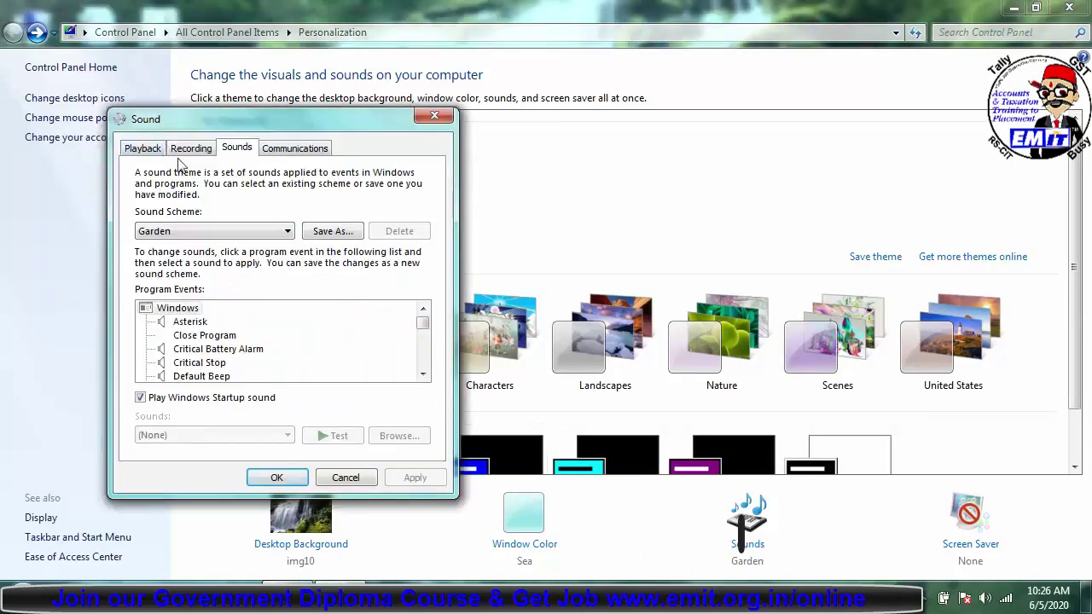
{"action": "left_click", "coordinate": [260, 237]}
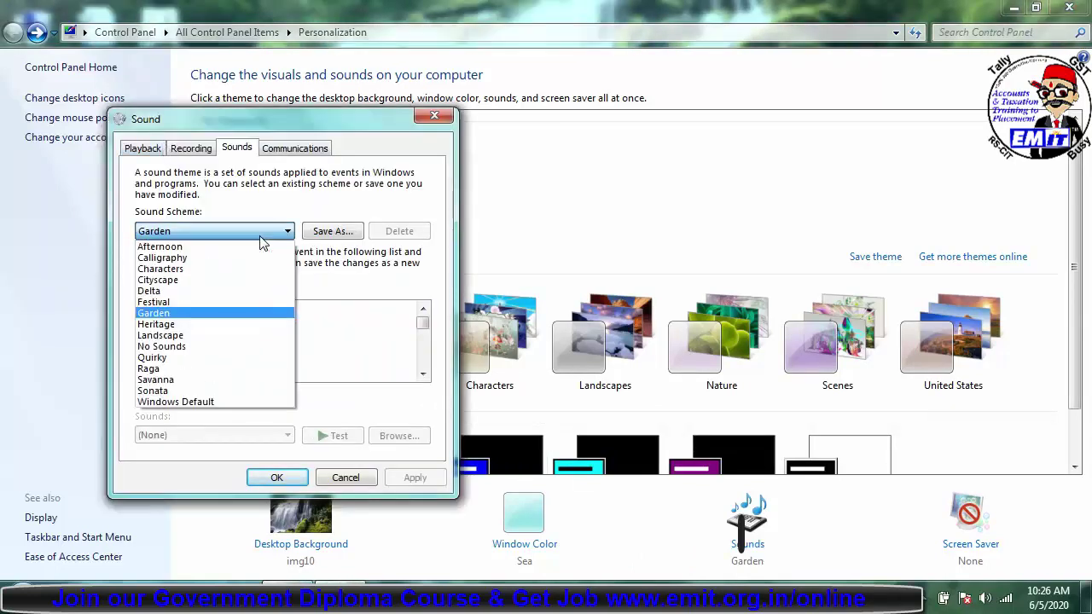
{"action": "left_click", "coordinate": [224, 403]}
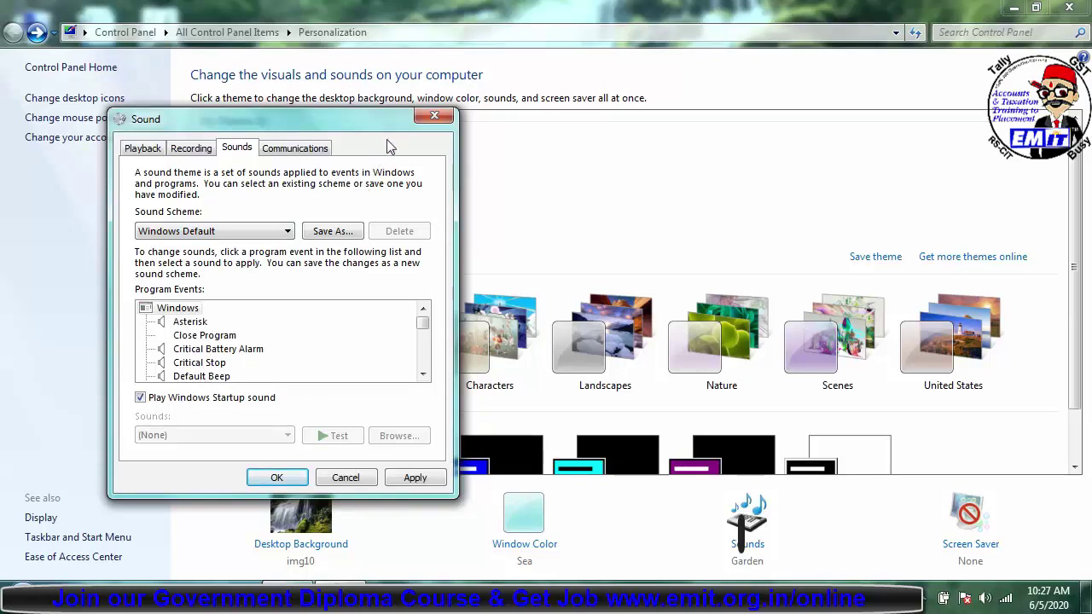
{"action": "left_click", "coordinate": [436, 116]}
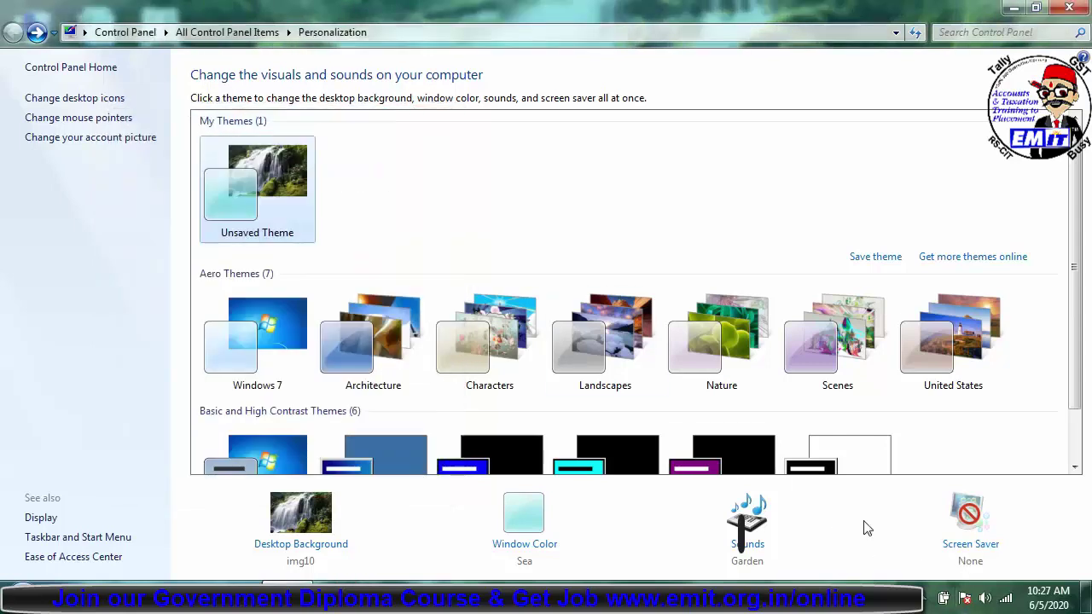
Choose the 3D Text screen saver and replace its custom text with a person's first name
{"action": "left_click", "coordinate": [957, 552]}
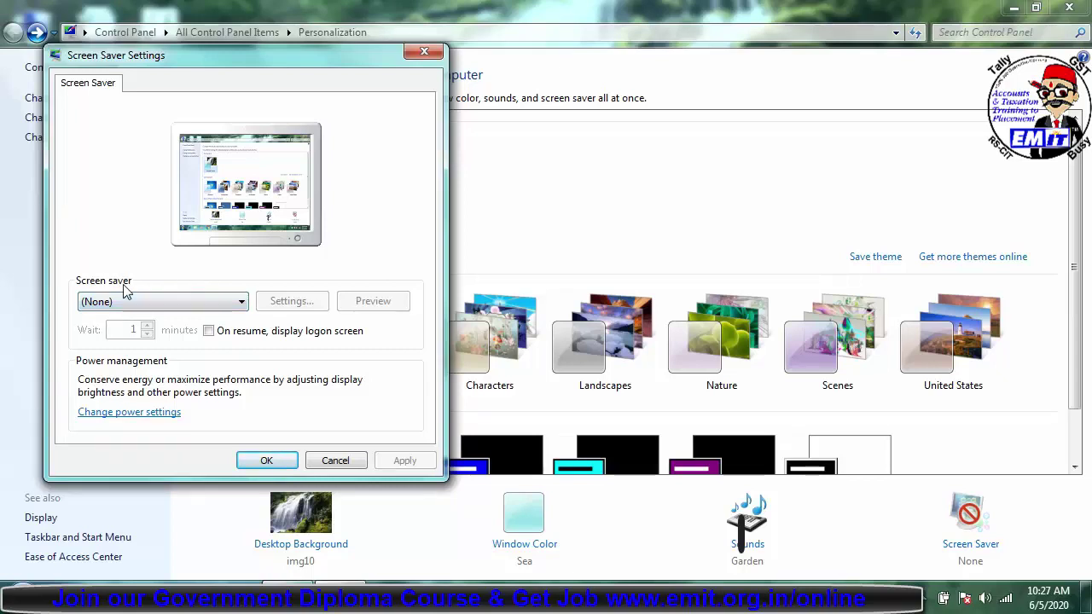
{"action": "left_click", "coordinate": [213, 301]}
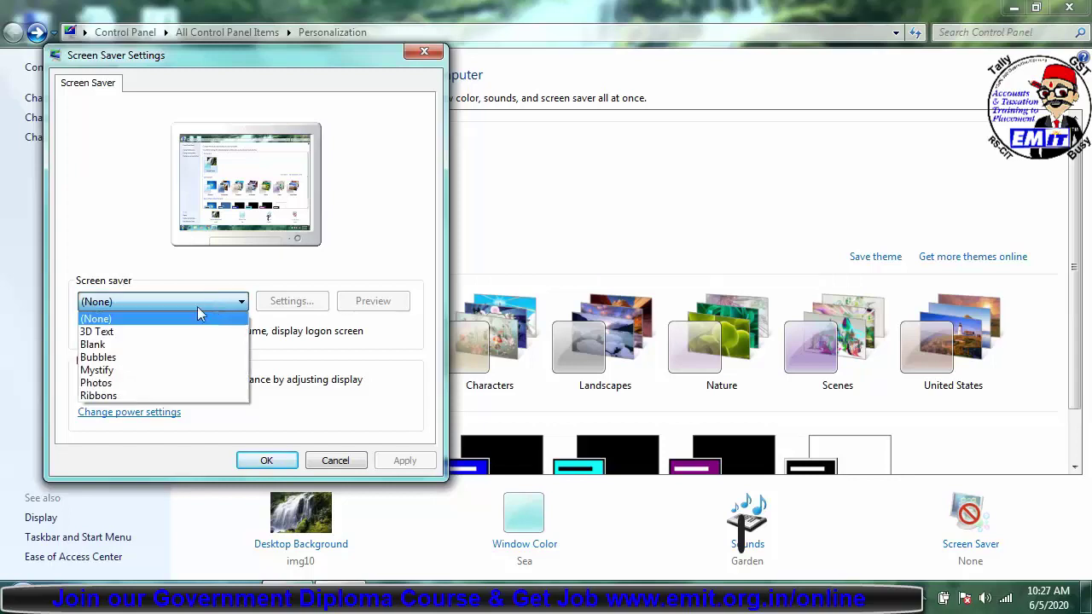
{"action": "left_click", "coordinate": [144, 334]}
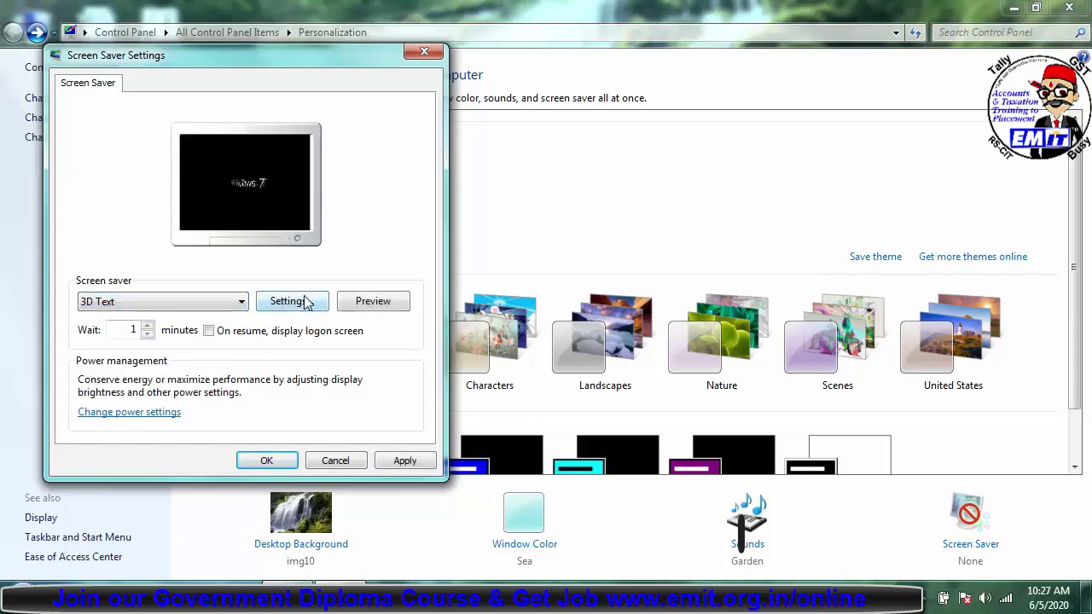
{"action": "left_click", "coordinate": [293, 301]}
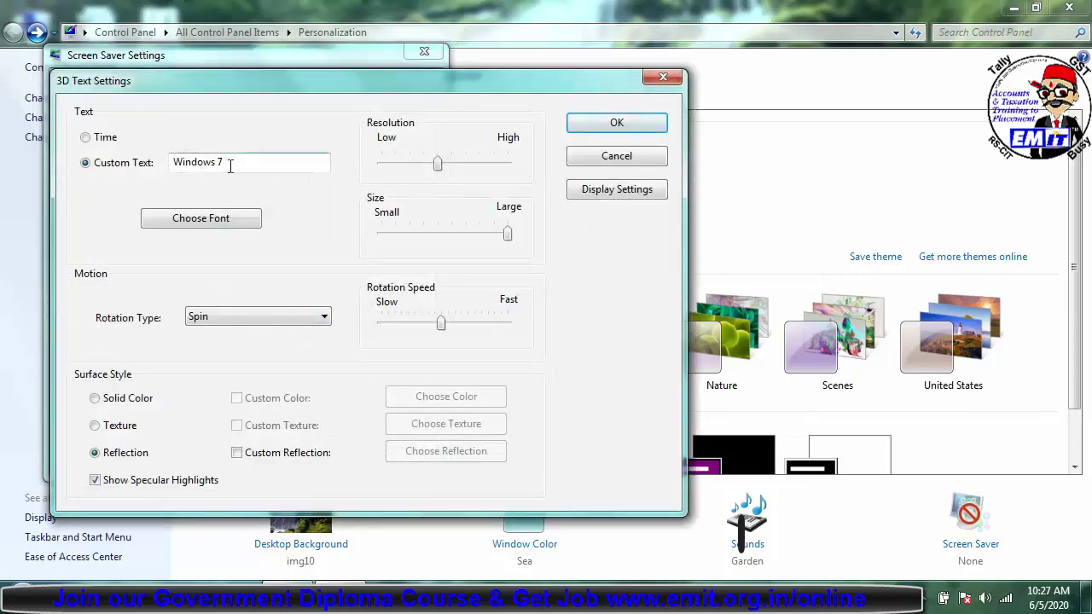
{"action": "left_click", "coordinate": [103, 142]}
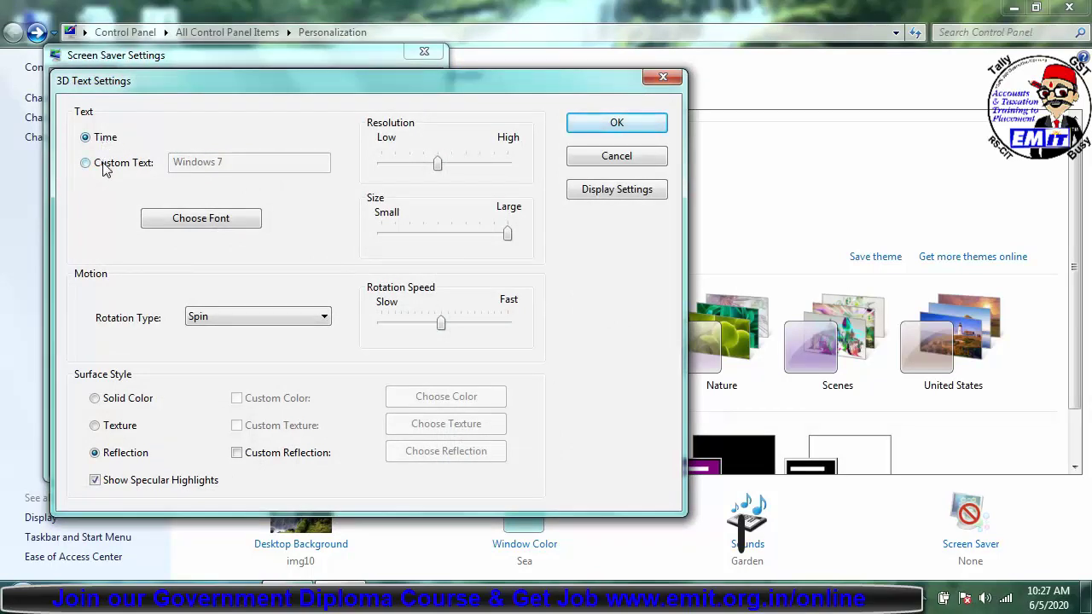
{"action": "left_click", "coordinate": [105, 167]}
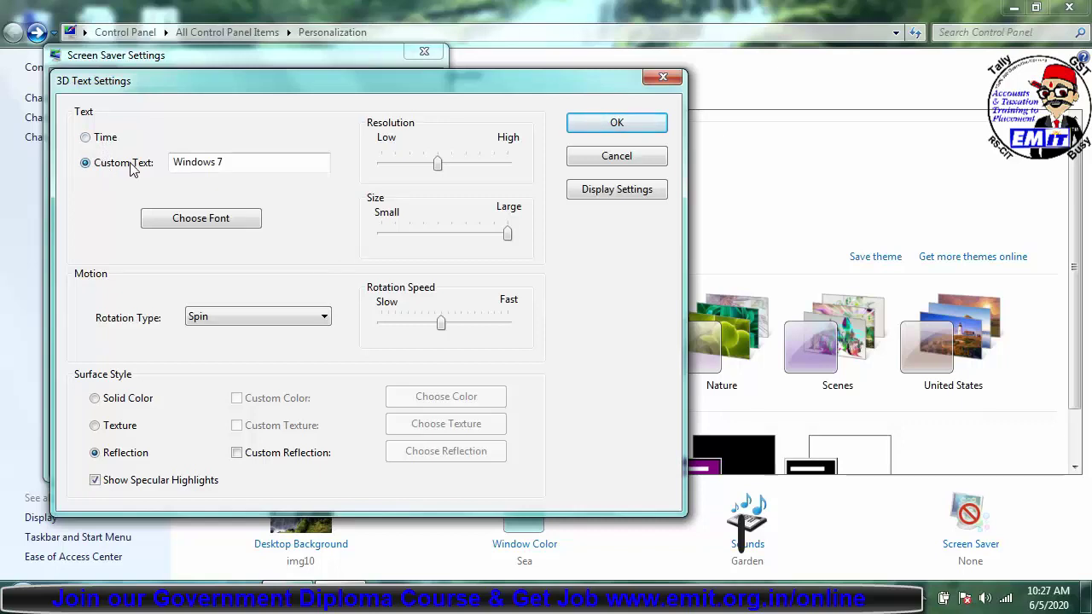
{"action": "left_click_drag", "start_coordinate": [239, 164], "coordinate": [162, 162]}
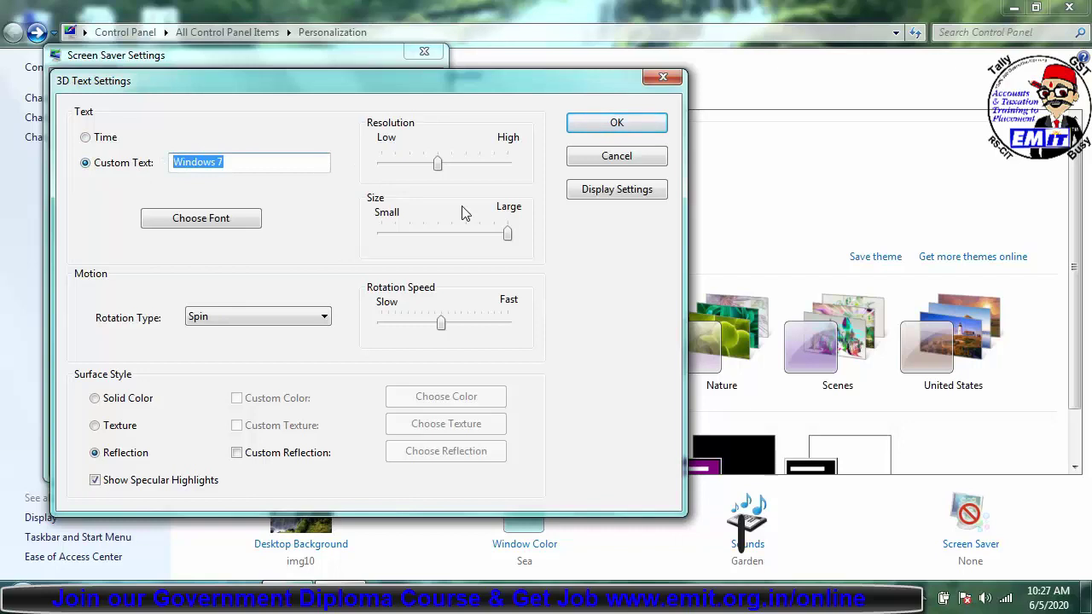
{"action": "type", "text": "Biswanath"}
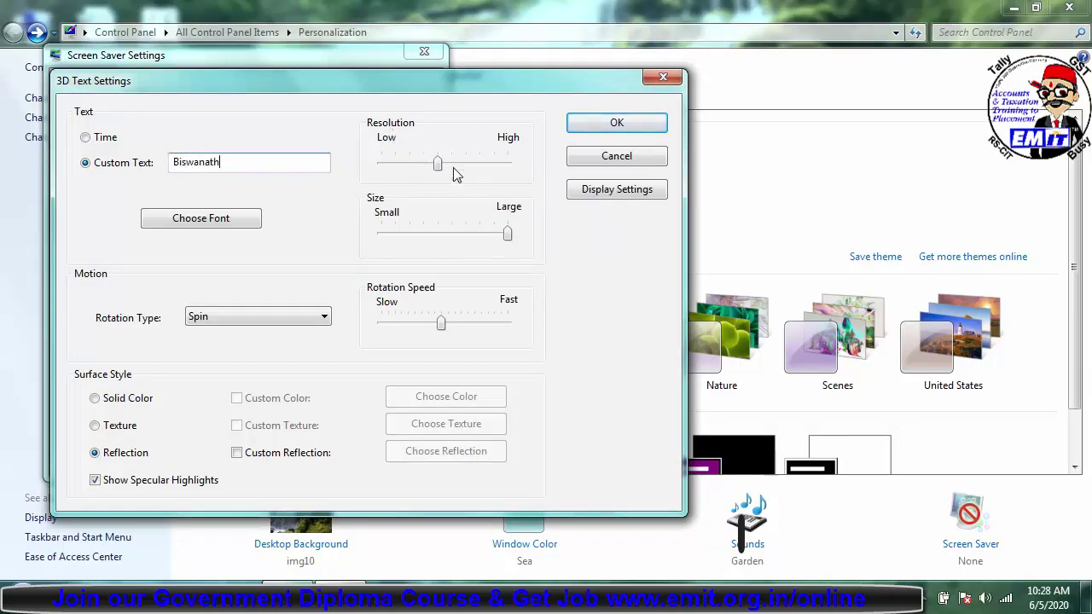
Set the 3D text to the highest resolution with See-saw rotation, save the settings, and preview the screen saver
{"action": "left_click_drag", "start_coordinate": [437, 167], "coordinate": [515, 186]}
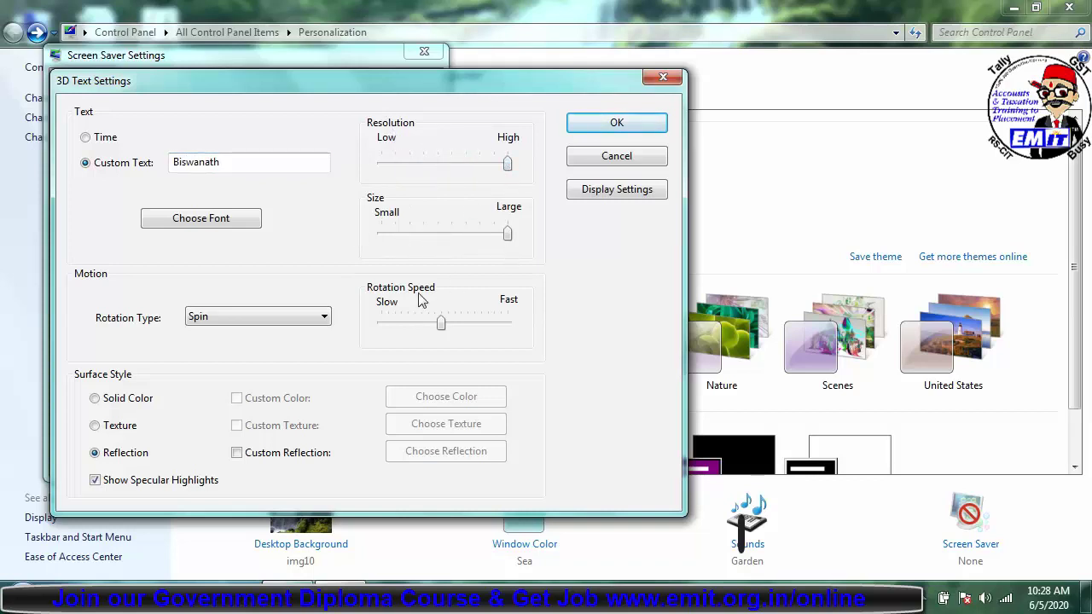
{"action": "left_click", "coordinate": [316, 320]}
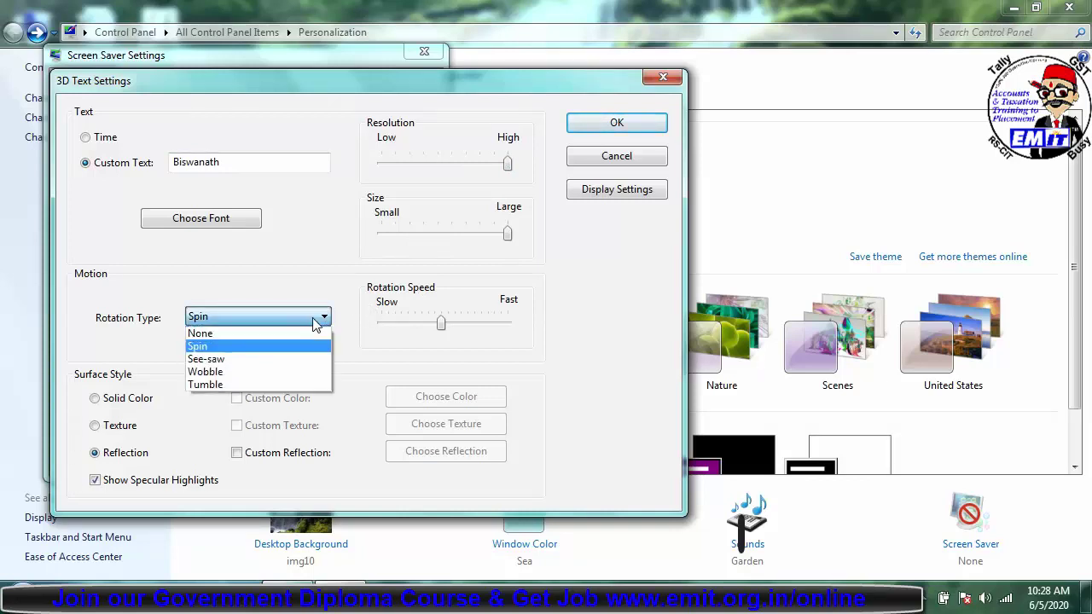
{"action": "left_click", "coordinate": [272, 359]}
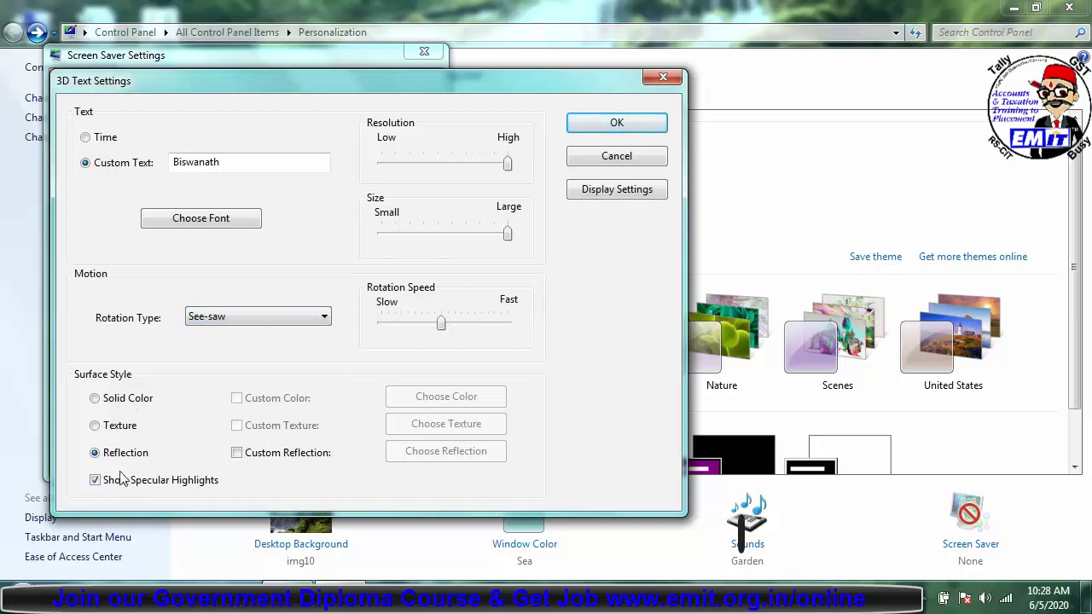
{"action": "left_click", "coordinate": [627, 123]}
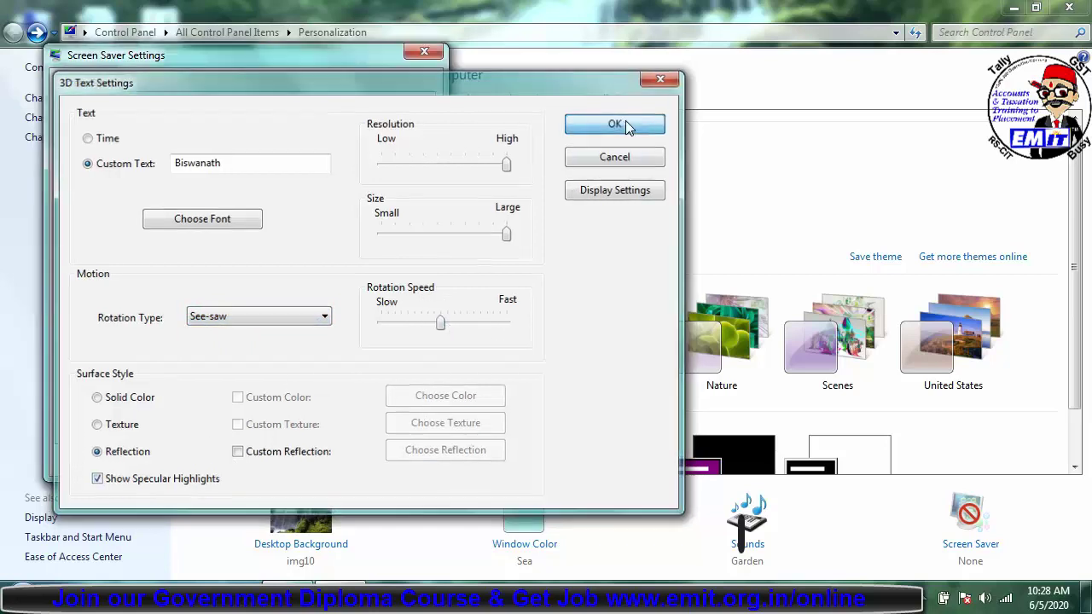
{"action": "left_click", "coordinate": [388, 301]}
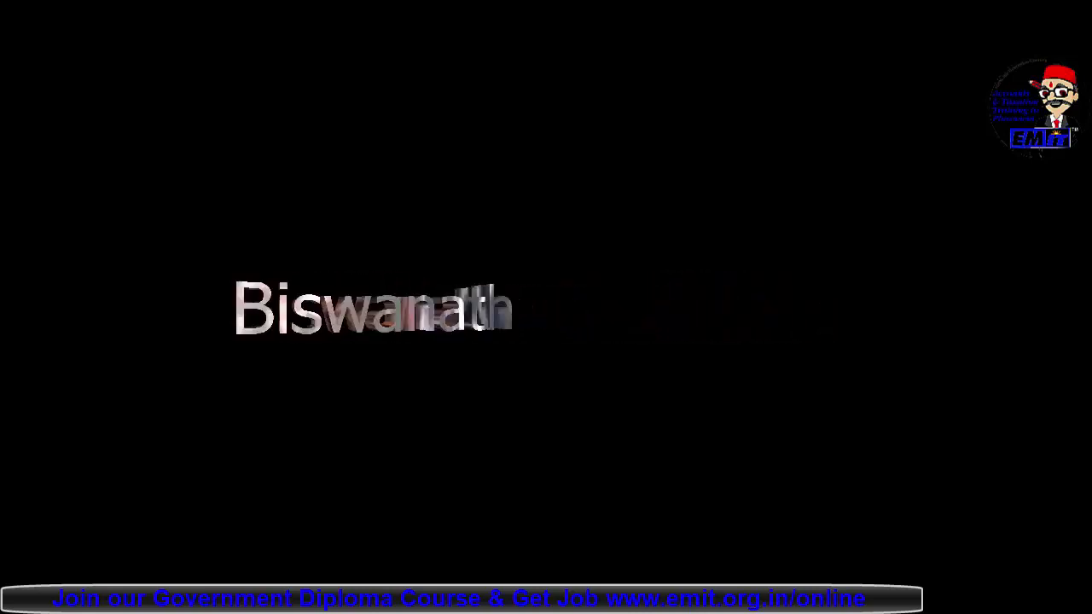
{"action": "mouse_move", "coordinate": [389, 302]}
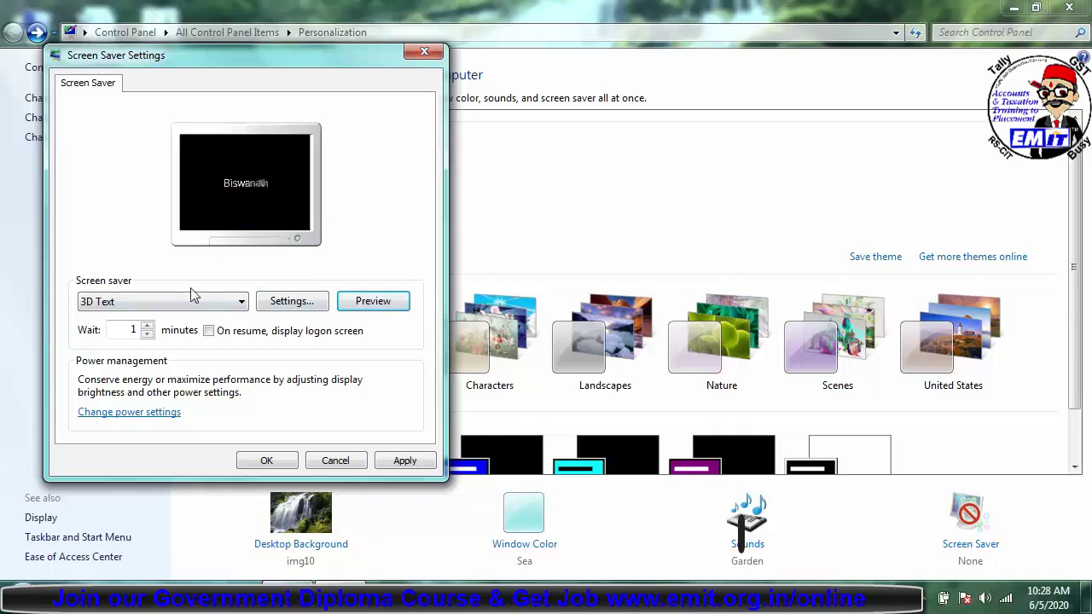
Try a screen saver wait of 2 minutes, return it to 1 minute, and enable the logon screen on resume
{"action": "double_click", "coordinate": [134, 332]}
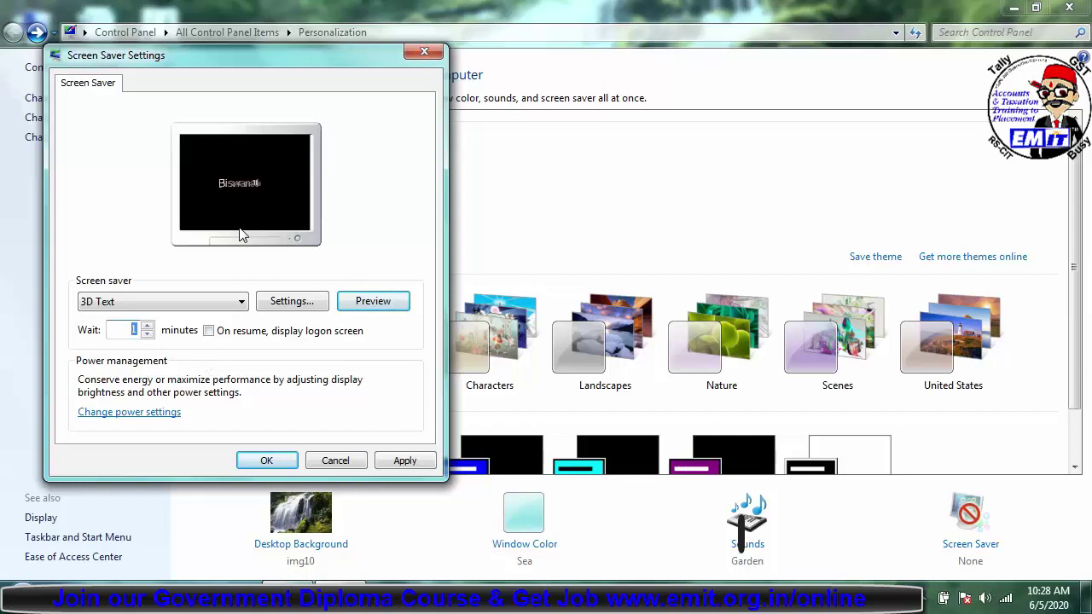
{"action": "left_click", "coordinate": [146, 326]}
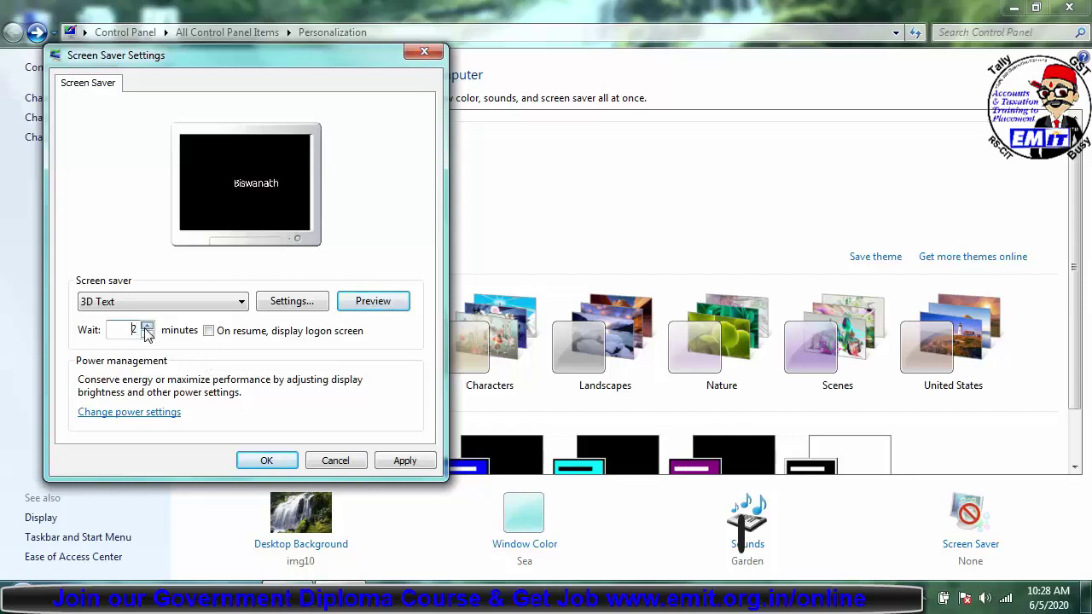
{"action": "left_click", "coordinate": [146, 335]}
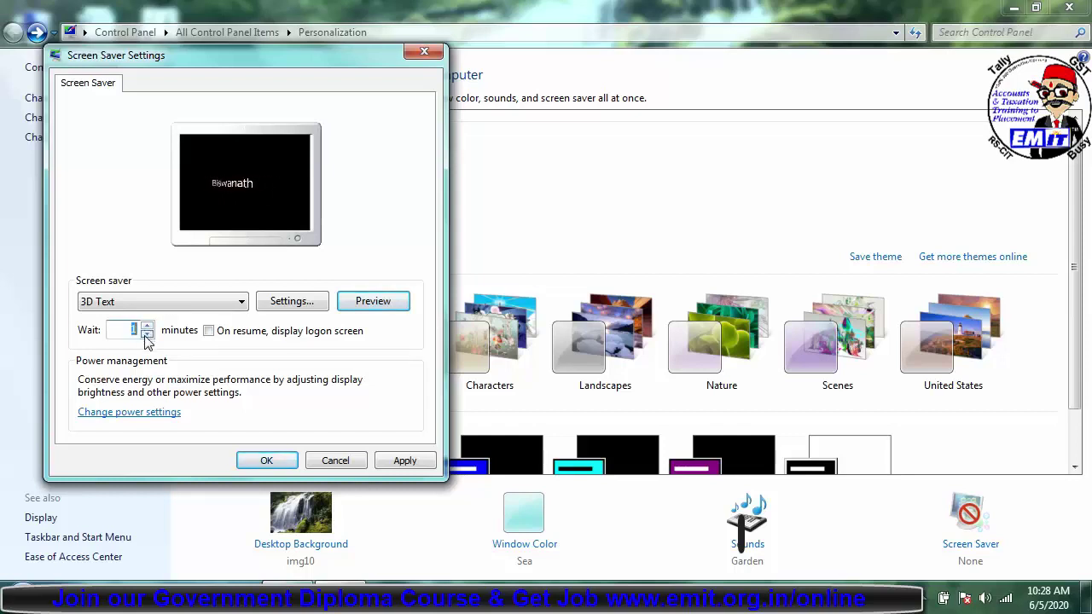
{"action": "left_click", "coordinate": [209, 332]}
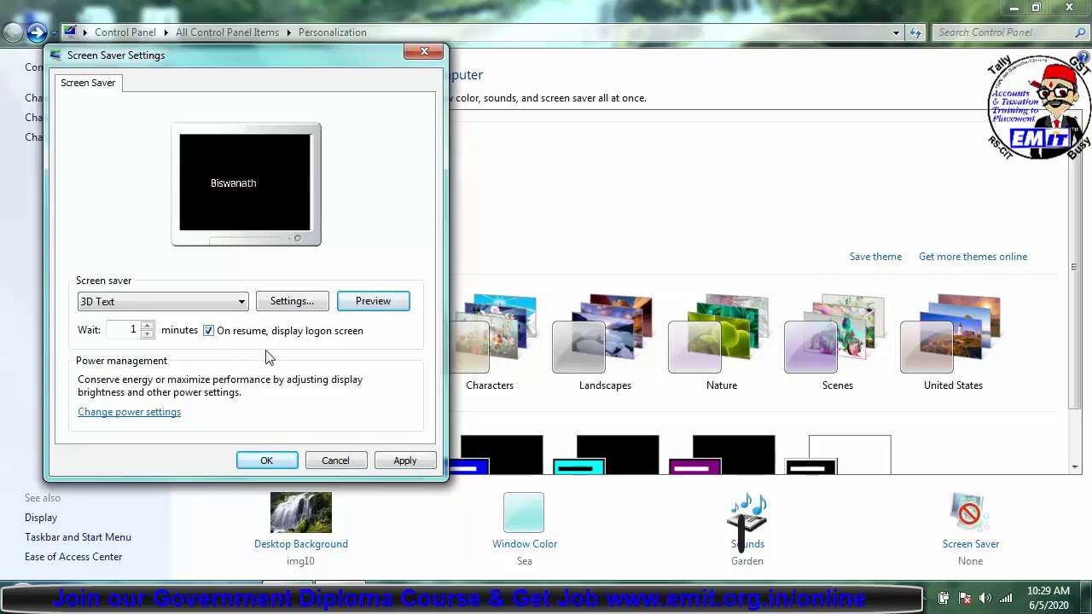
Switch the screen saver to Photos and use the My Pictures folder as its picture source
{"action": "left_click", "coordinate": [226, 307]}
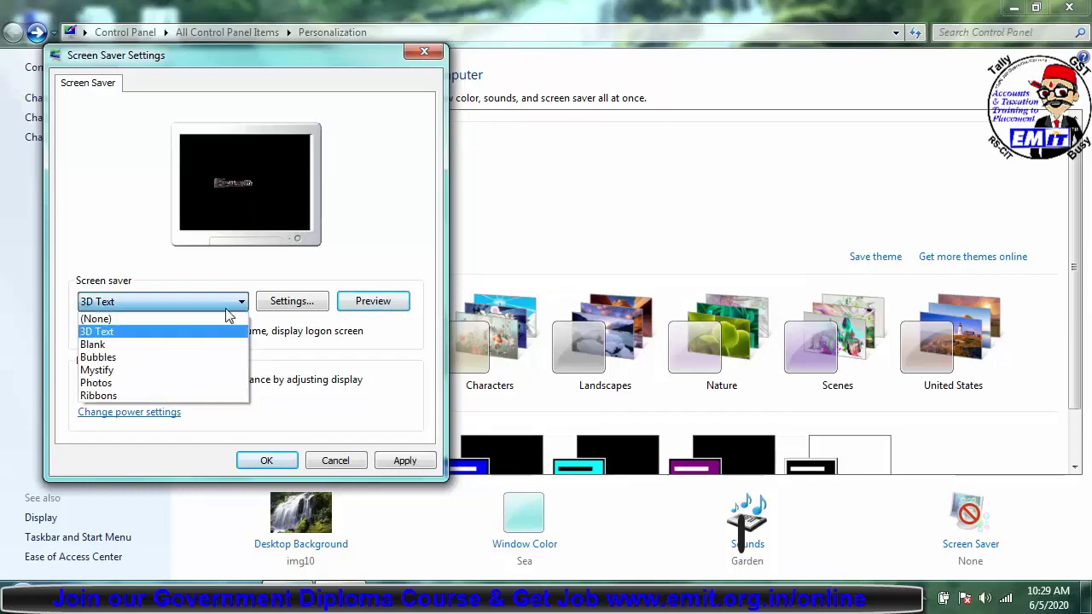
{"action": "left_click", "coordinate": [163, 383]}
{"action": "left_click", "coordinate": [277, 305]}
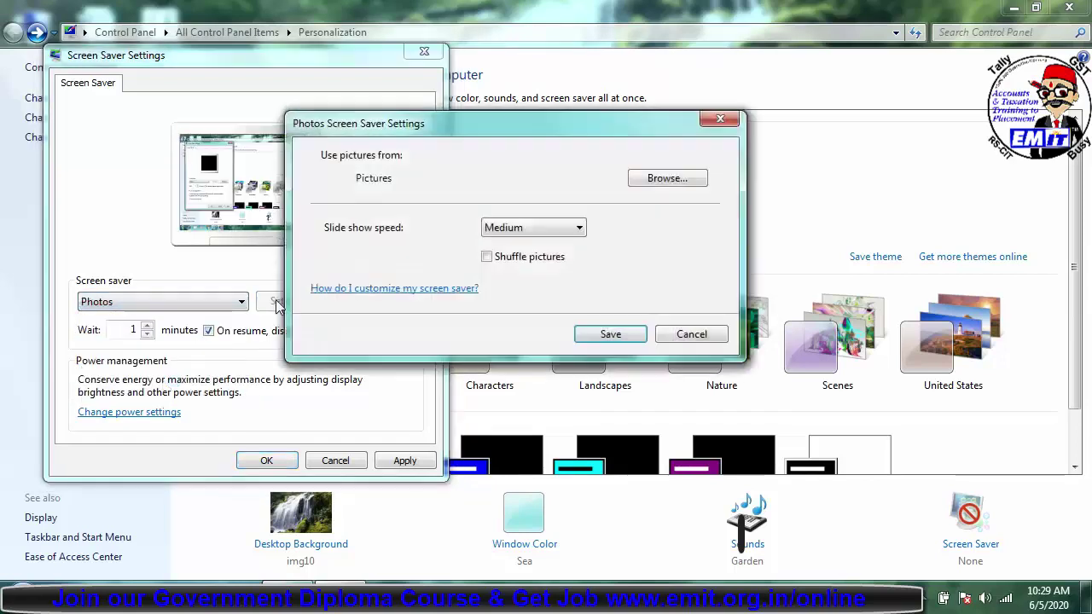
{"action": "left_click", "coordinate": [667, 180]}
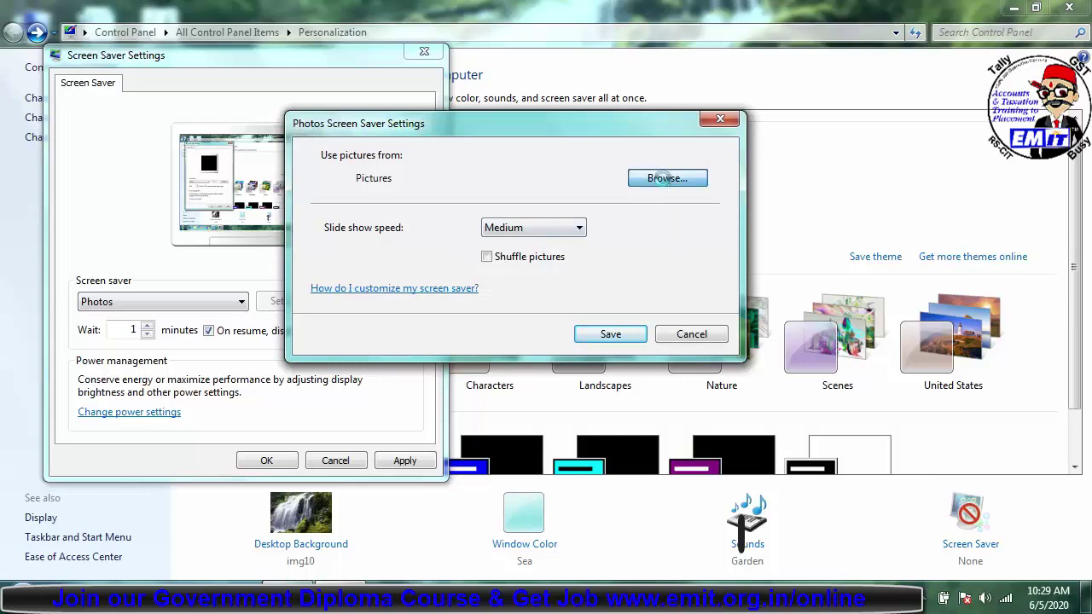
{"action": "left_click", "coordinate": [444, 308]}
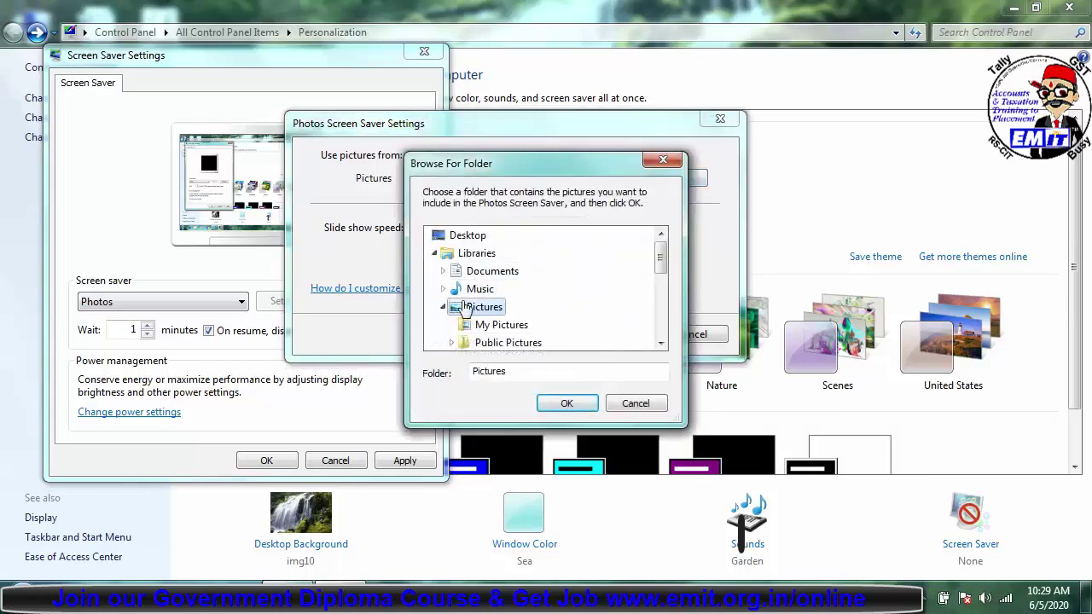
{"action": "left_click", "coordinate": [502, 325]}
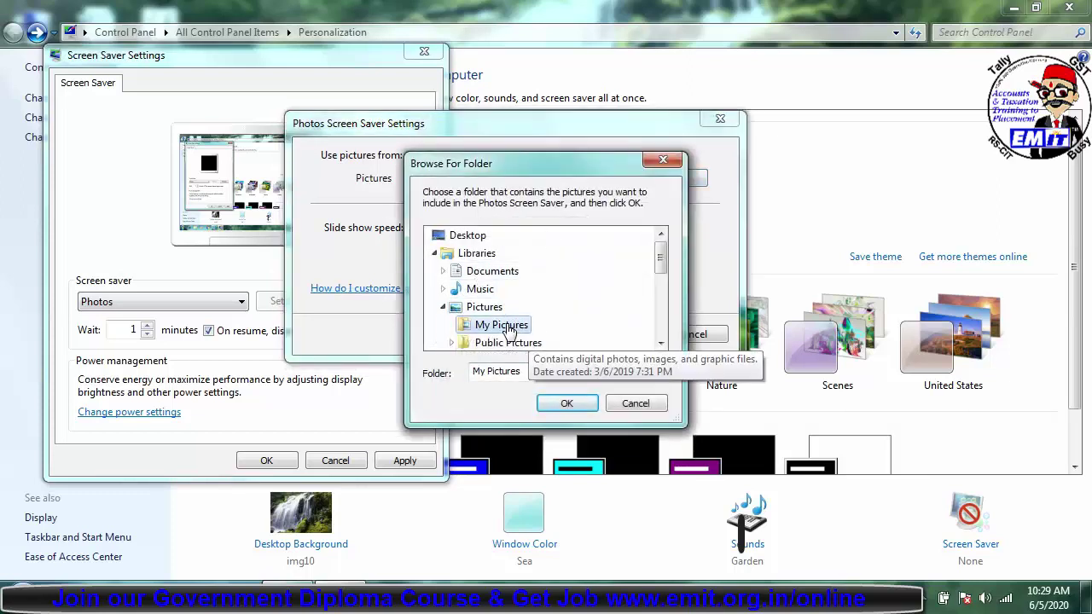
{"action": "left_click", "coordinate": [567, 403]}
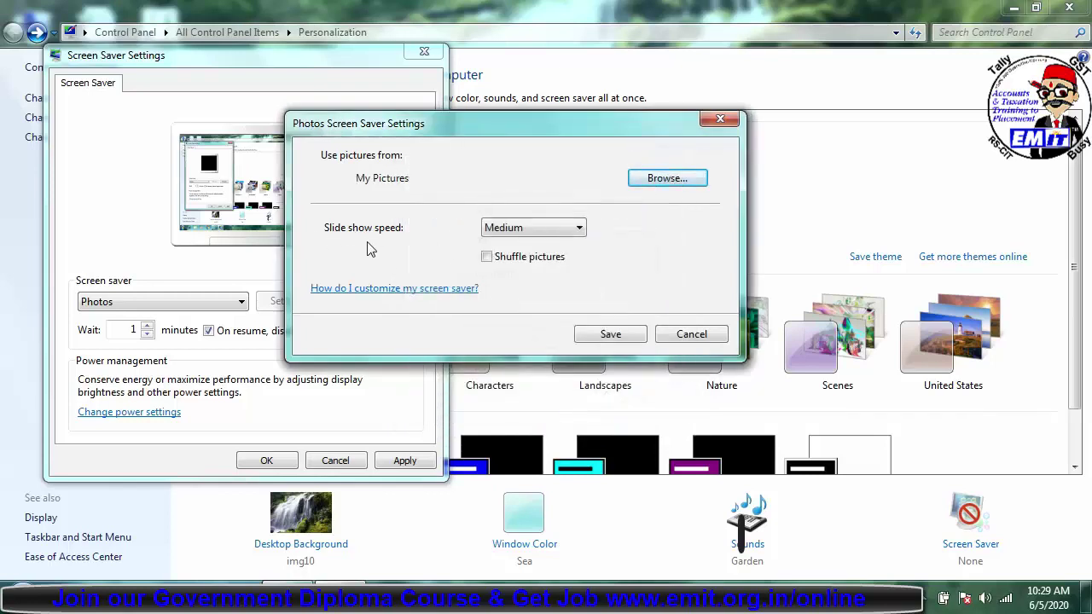
Select Medium as the slide show speed and save the Photos screen saver settings
{"action": "left_click", "coordinate": [561, 230]}
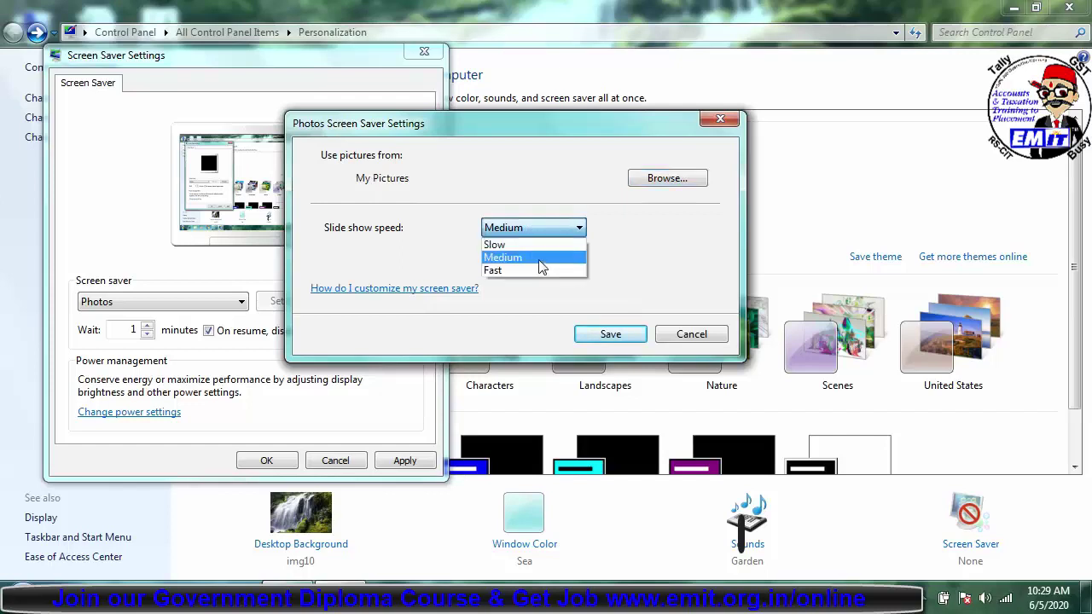
{"action": "left_click", "coordinate": [540, 260]}
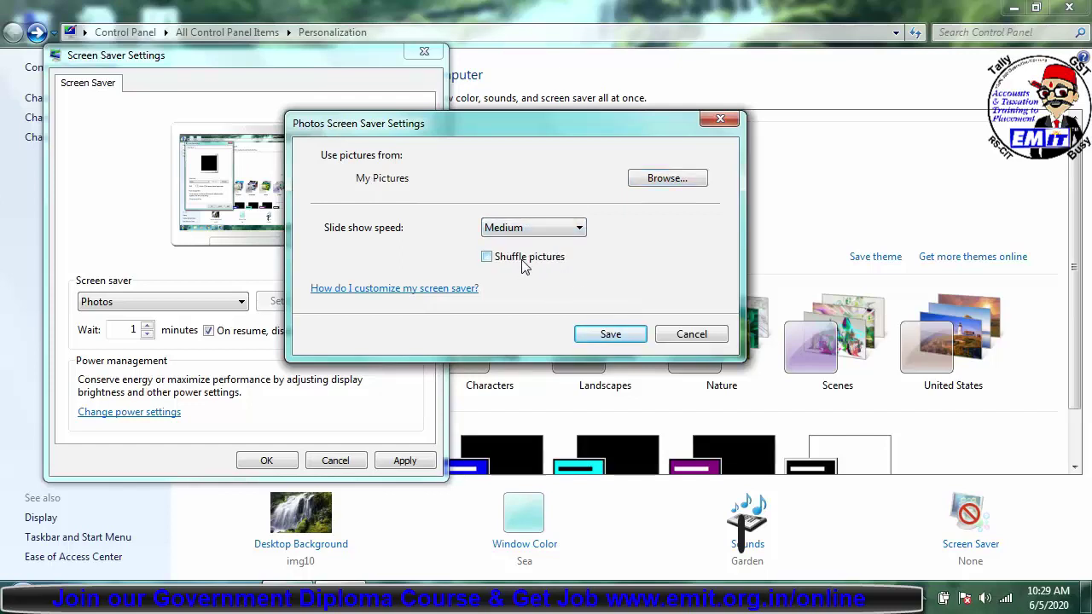
{"action": "left_click", "coordinate": [602, 337]}
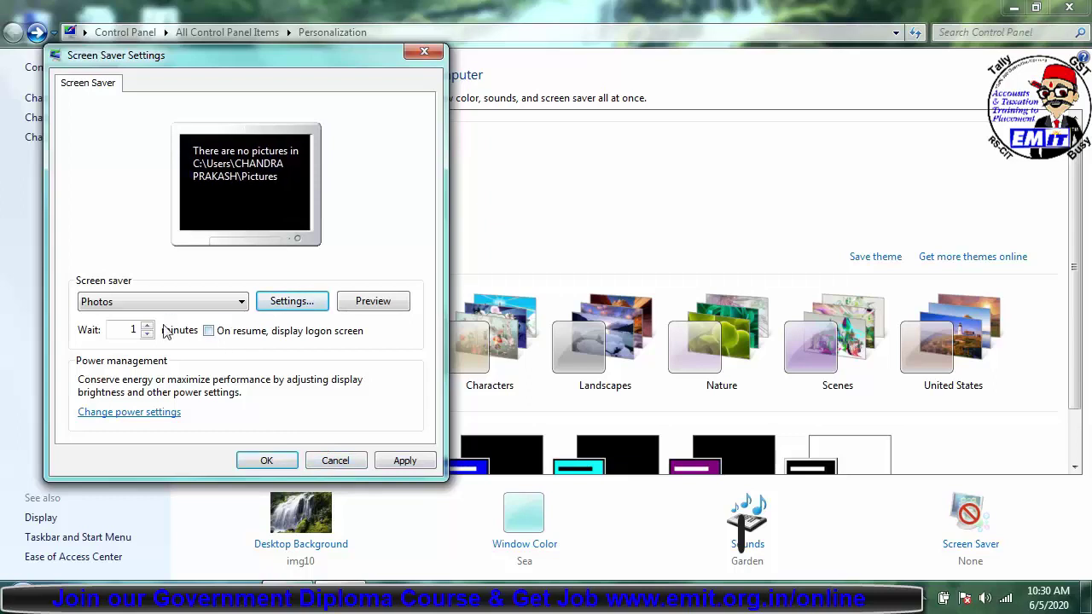
Set the screen saver back to (None)
{"action": "left_click", "coordinate": [234, 305]}
{"action": "left_click", "coordinate": [141, 320]}
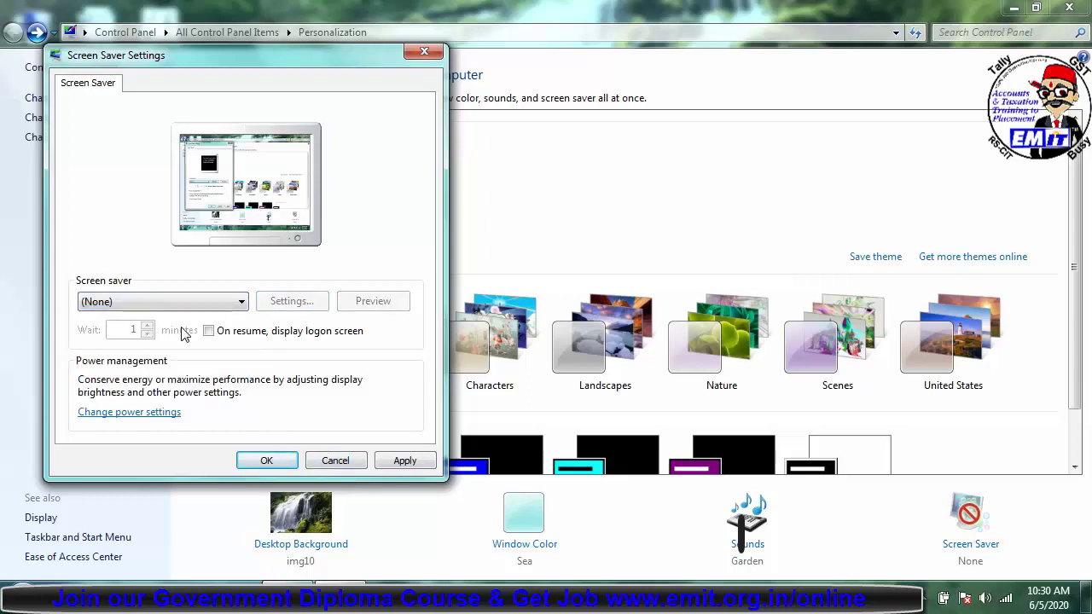
Confirm the screen saver settings and delete the Computer icon from the desktop
{"action": "left_click", "coordinate": [266, 460]}
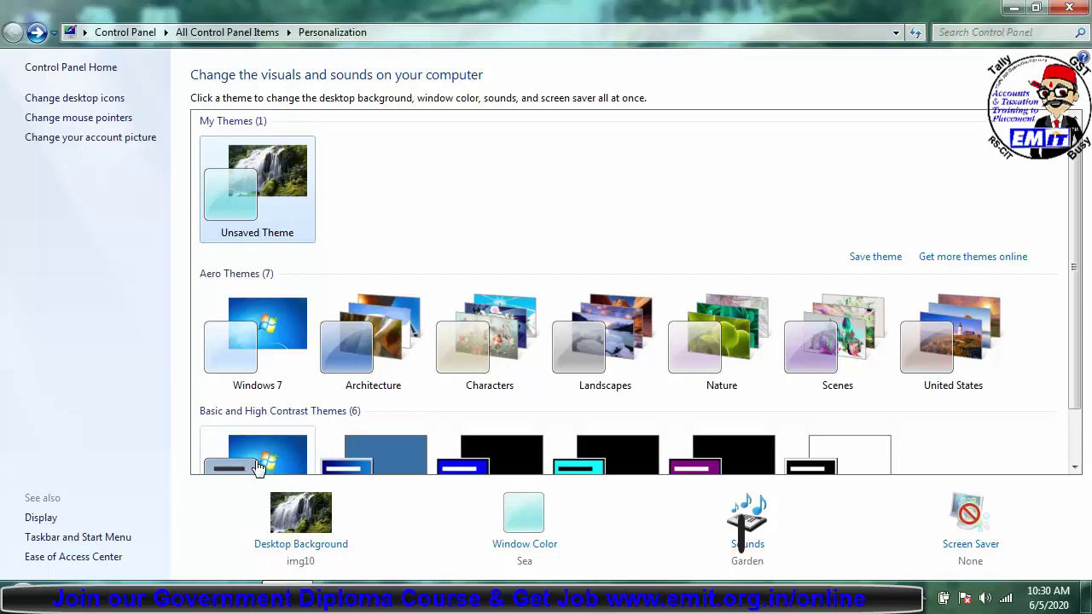
{"action": "left_click", "coordinate": [1014, 8]}
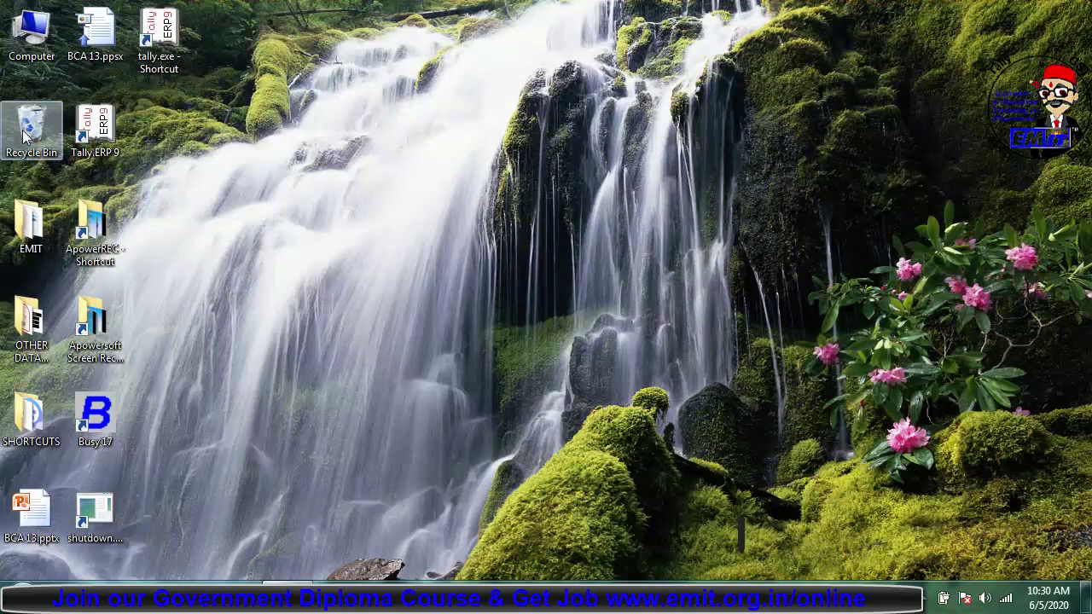
{"action": "left_click", "coordinate": [17, 24]}
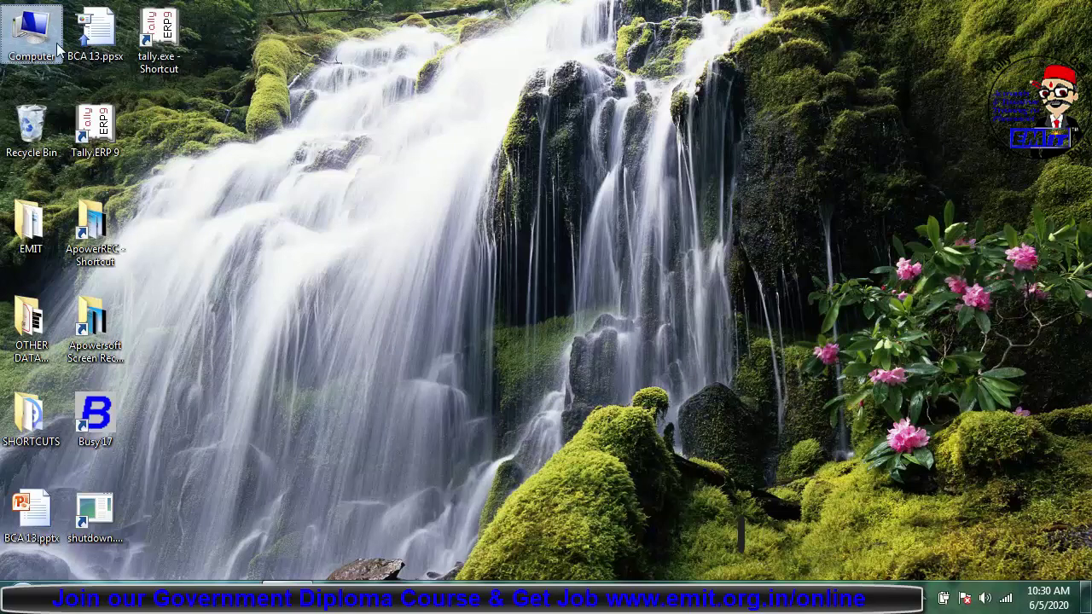
{"action": "key", "text": "Delete"}
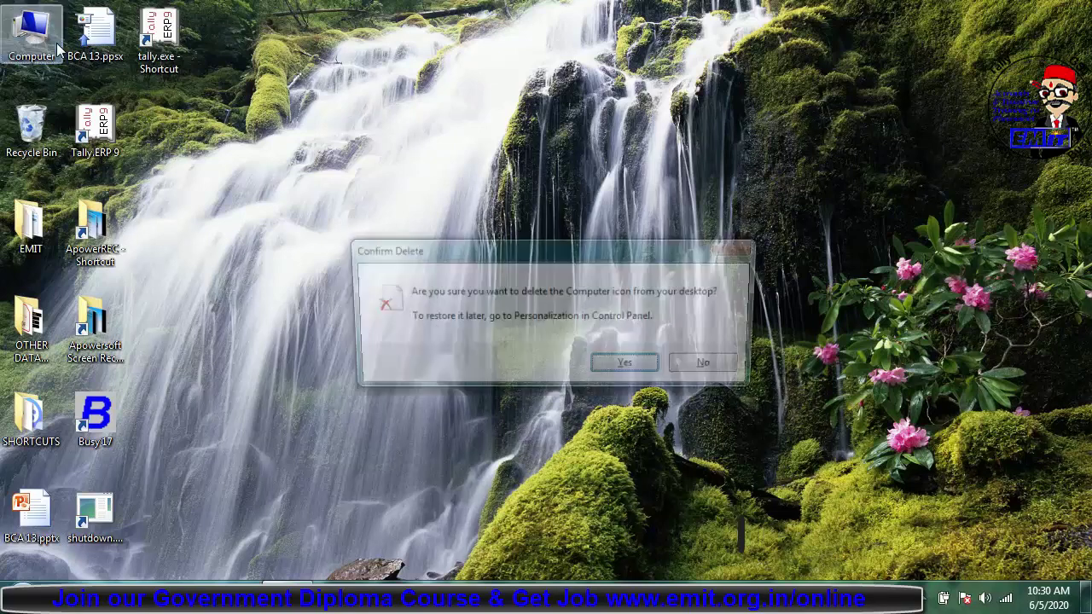
{"action": "key", "text": "Return"}
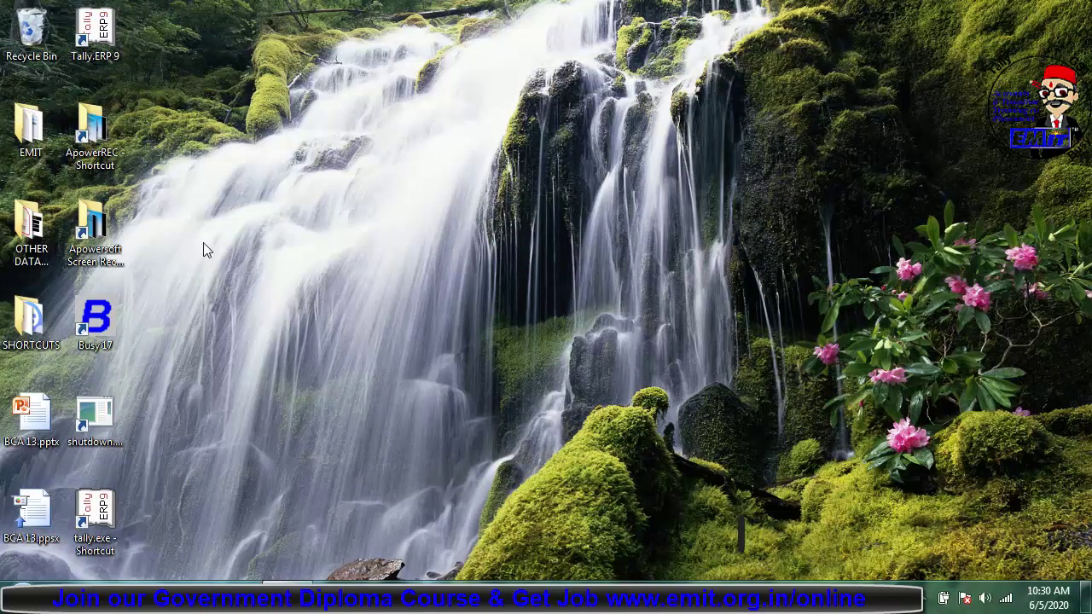
Enable the Computer, User's Files, Network and Control Panel desktop icons in Personalization and return to the desktop
{"action": "left_click", "coordinate": [288, 597]}
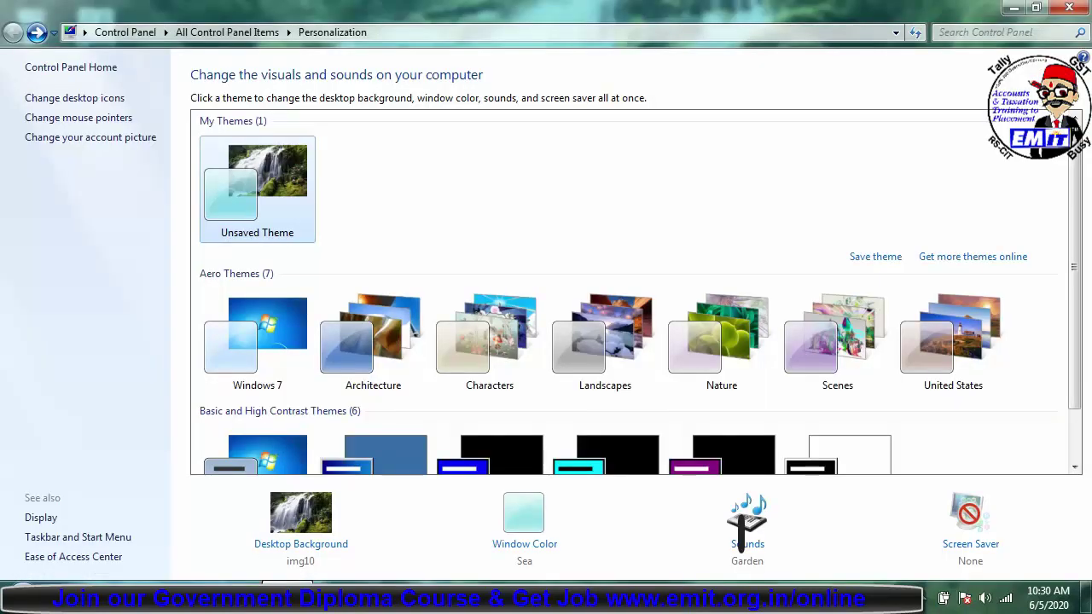
{"action": "left_click", "coordinate": [111, 102]}
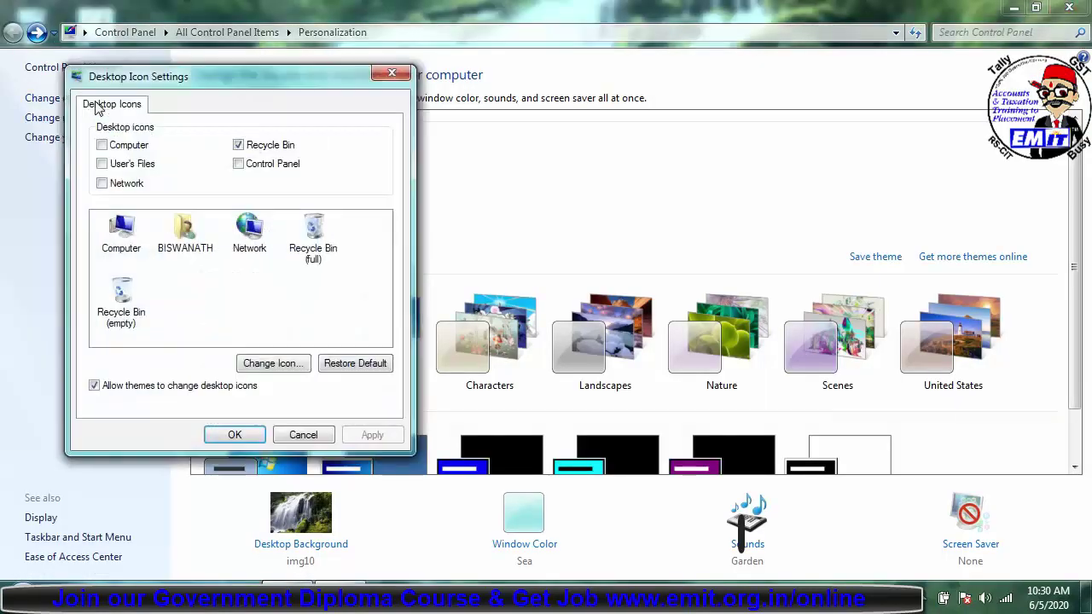
{"action": "left_click", "coordinate": [100, 146]}
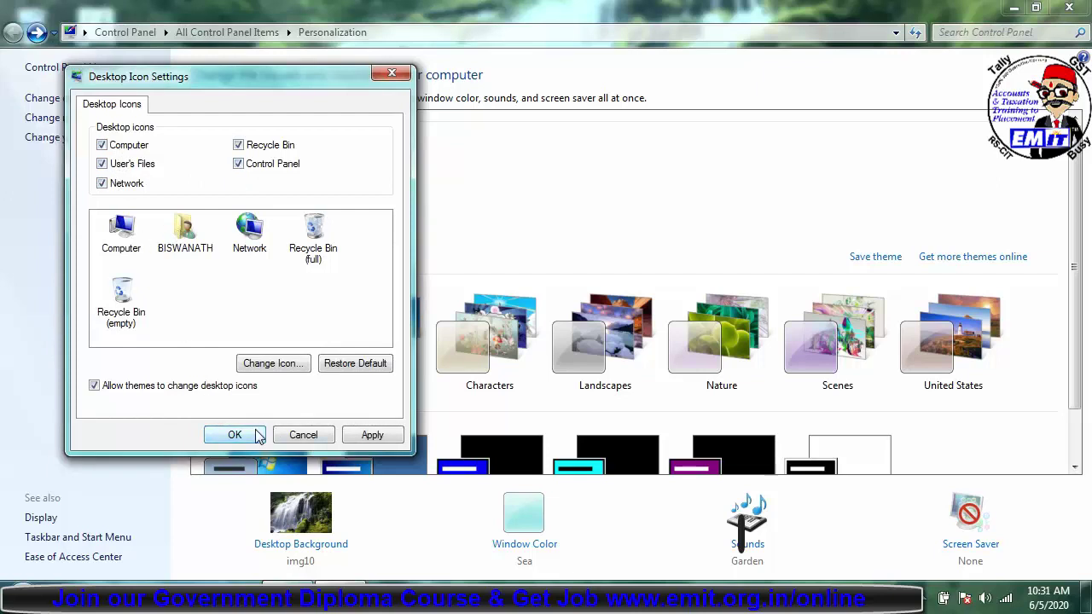
{"action": "left_click", "coordinate": [222, 435]}
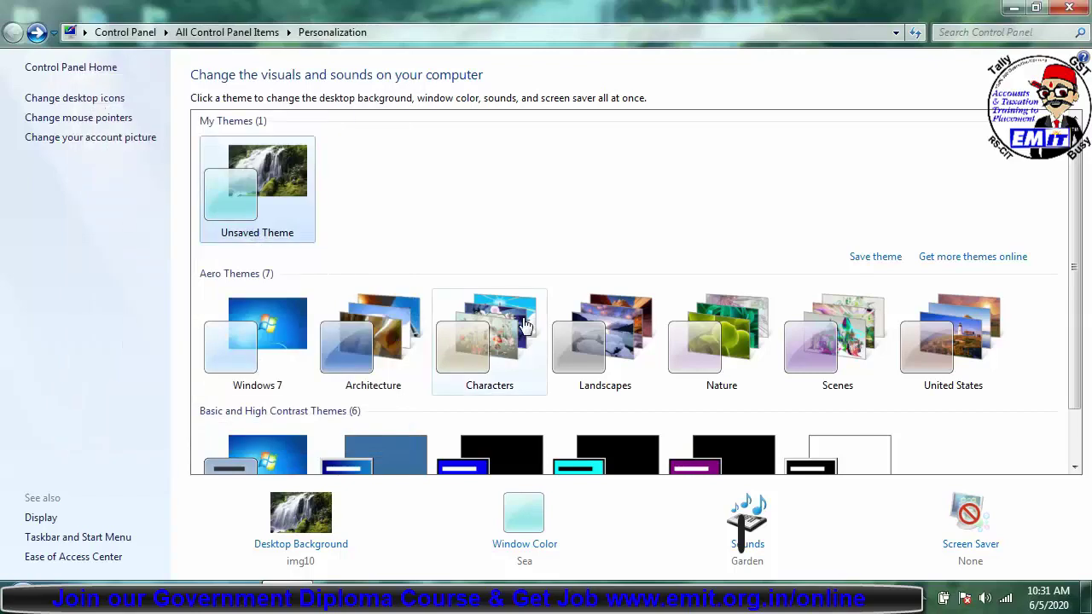
{"action": "left_click", "coordinate": [1013, 8]}
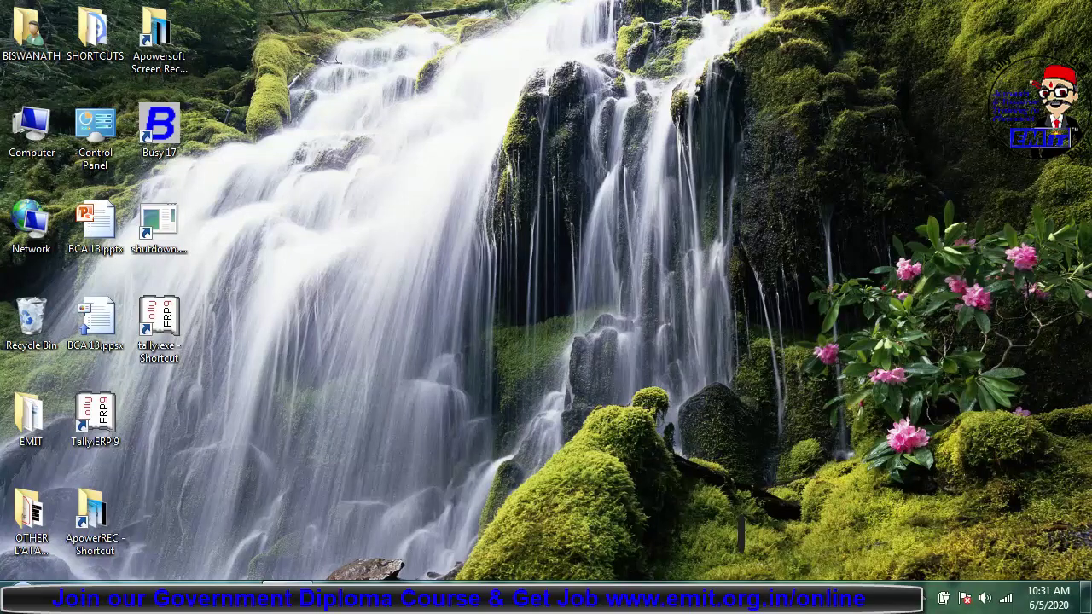
Change the Computer desktop icon to the monitor with a crescent moon from imageres.dll
{"action": "right_click", "coordinate": [446, 379]}
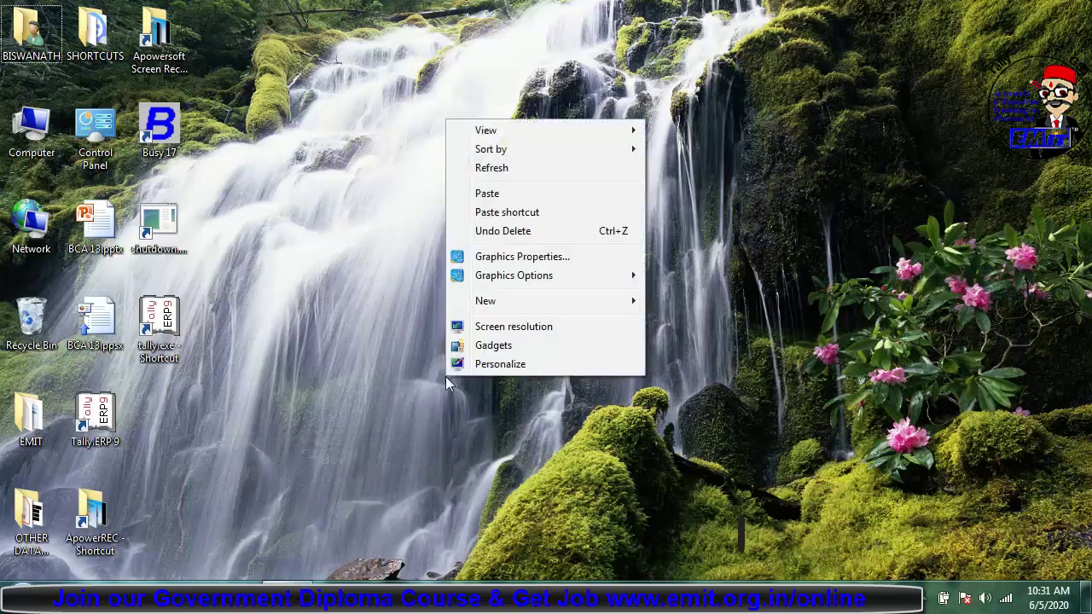
{"action": "left_click", "coordinate": [502, 365]}
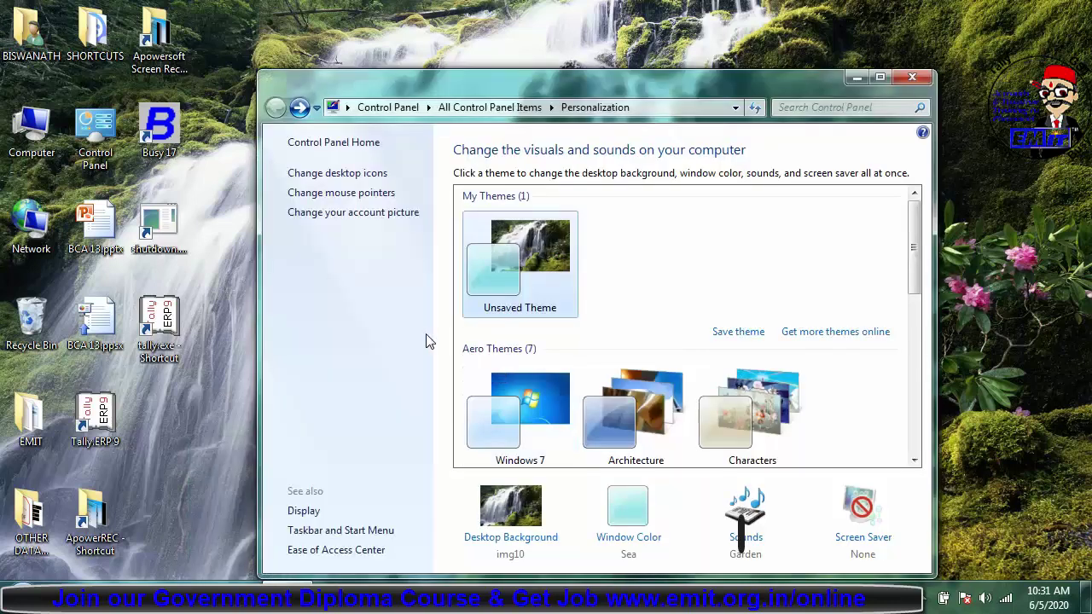
{"action": "left_click", "coordinate": [348, 175]}
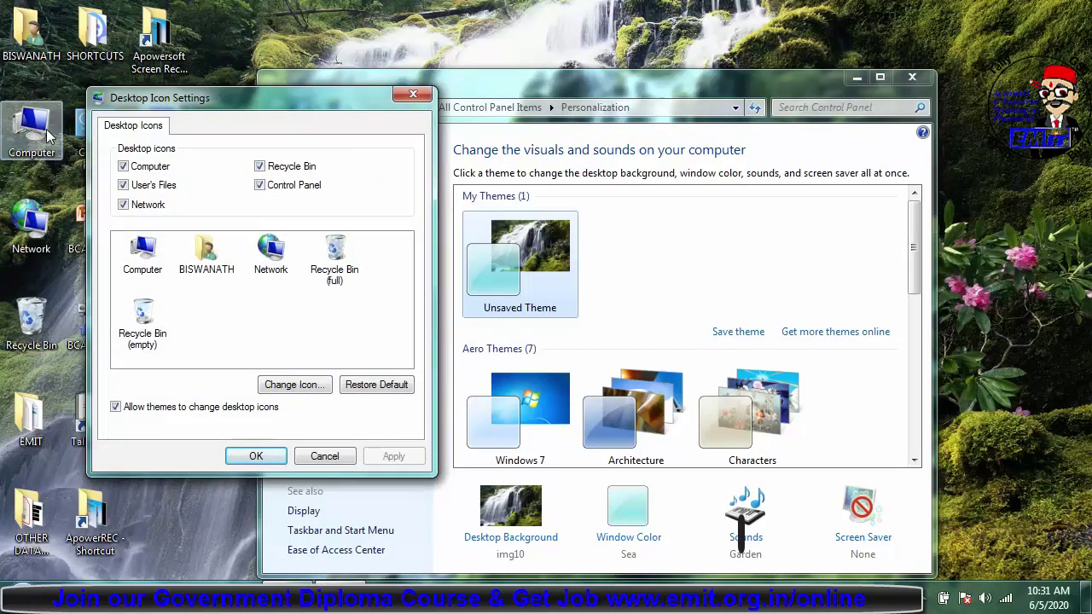
{"action": "left_click", "coordinate": [150, 265]}
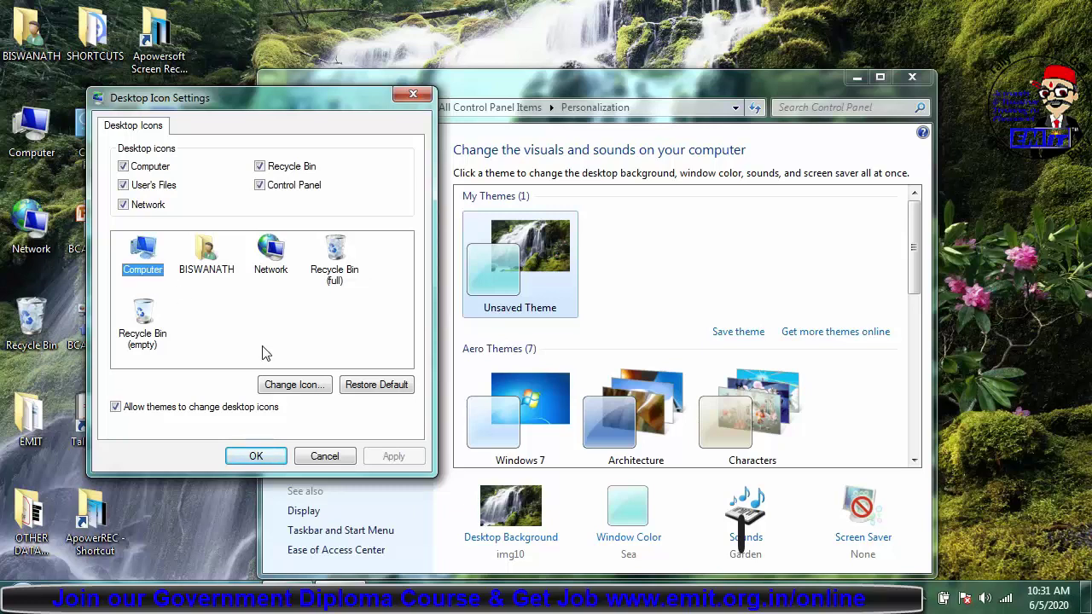
{"action": "left_click", "coordinate": [290, 385]}
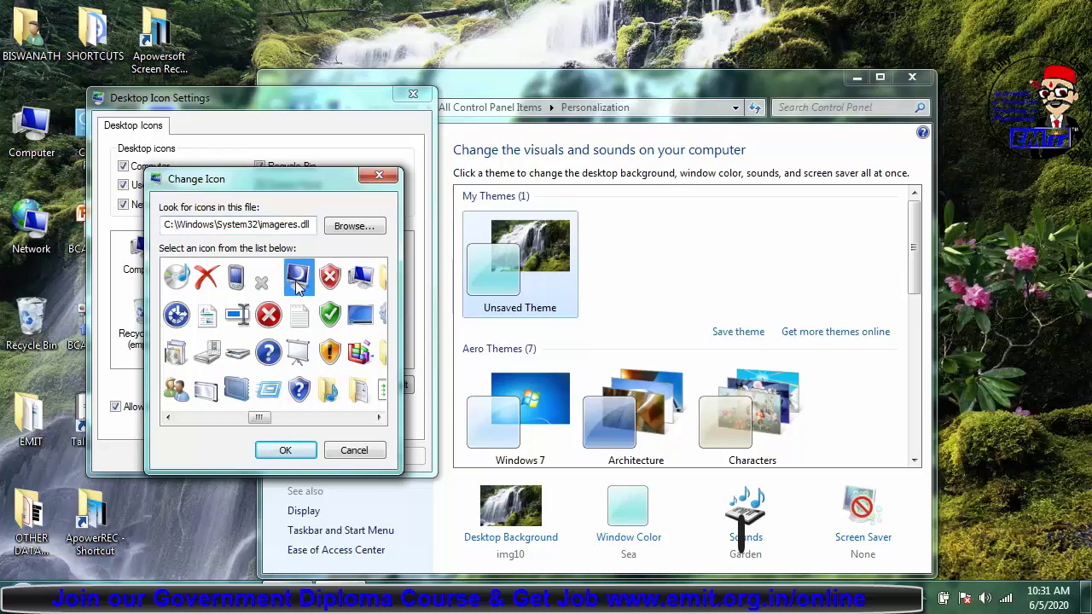
{"action": "left_click", "coordinate": [285, 450]}
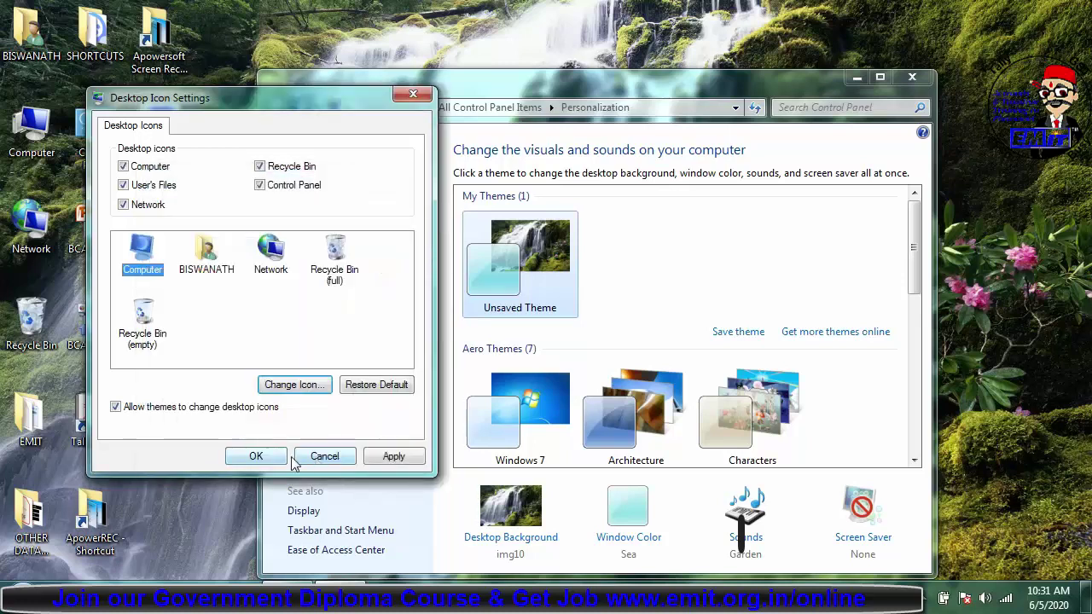
{"action": "left_click", "coordinate": [260, 456]}
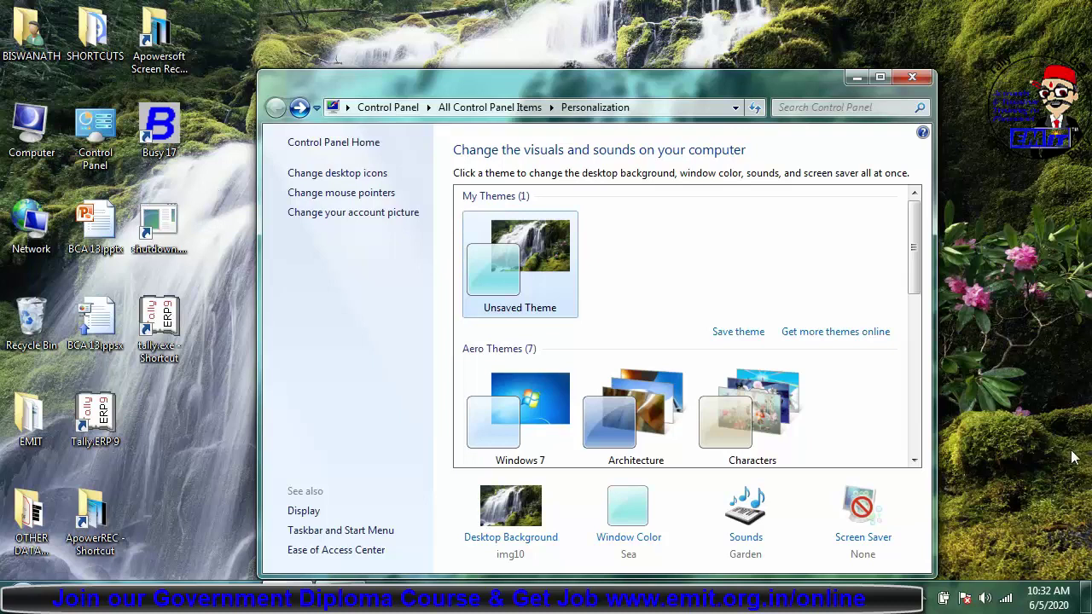
View the hidden notification area icons and close the Personalization window
{"action": "left_click", "coordinate": [927, 599]}
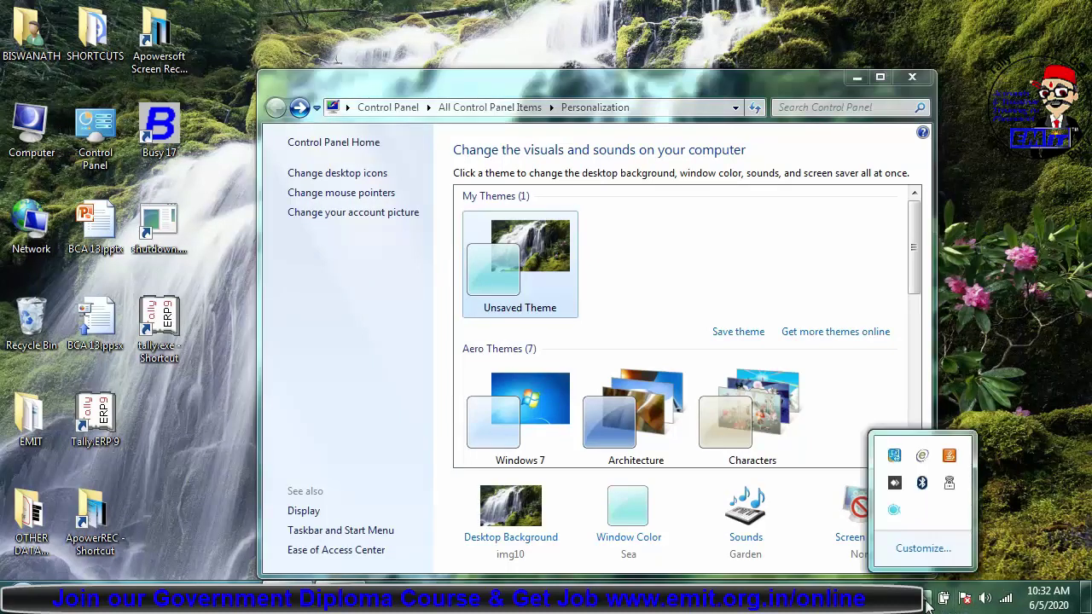
{"action": "left_click", "coordinate": [999, 389]}
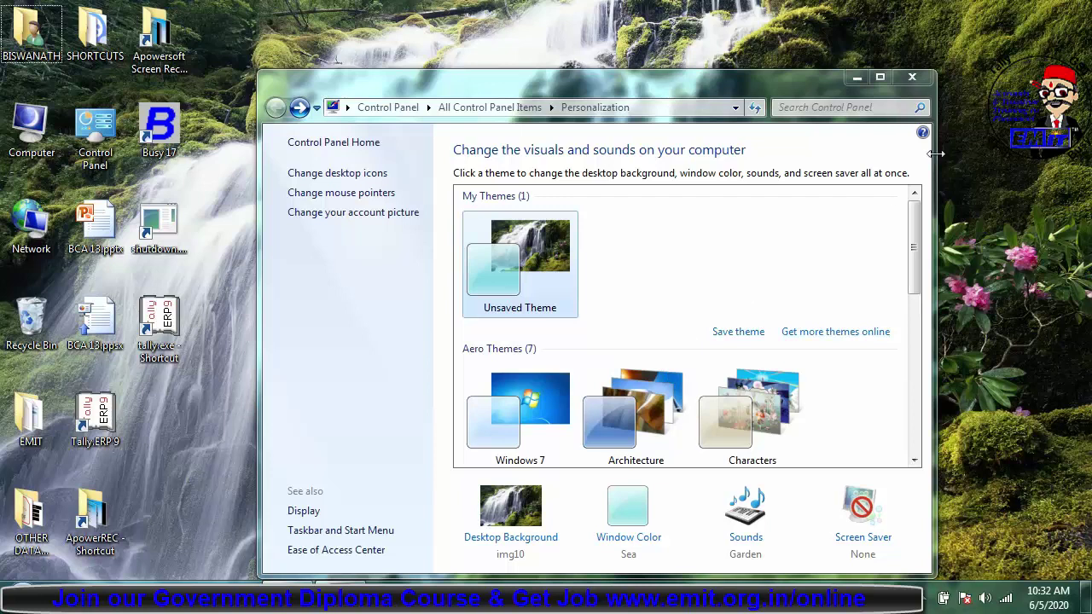
{"action": "left_click", "coordinate": [913, 81]}
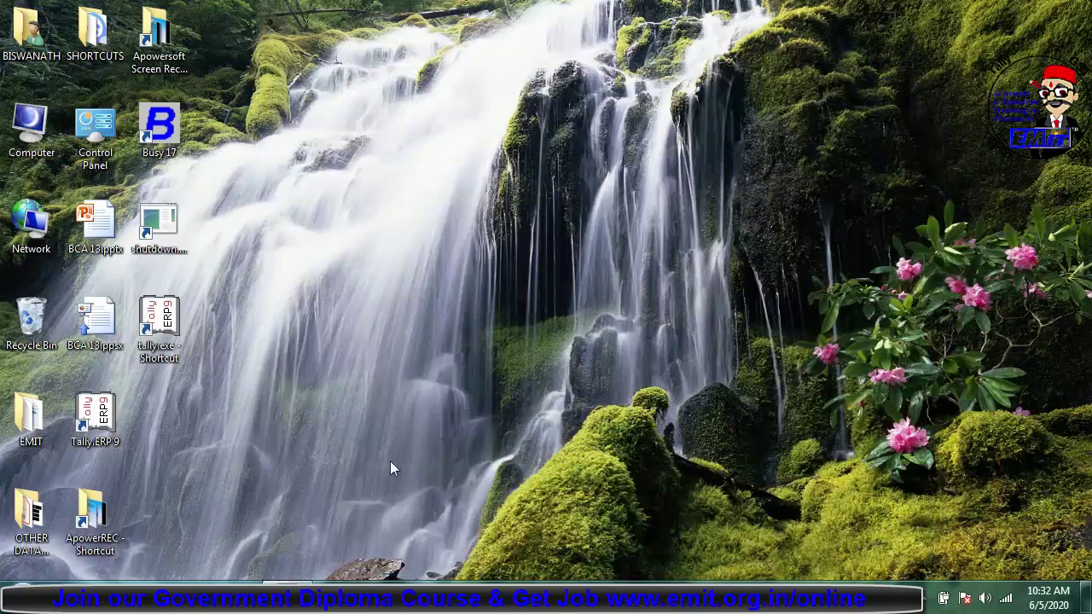
Open the Control Panel in a maximized window and go to its Display settings
{"action": "key", "text": "super"}
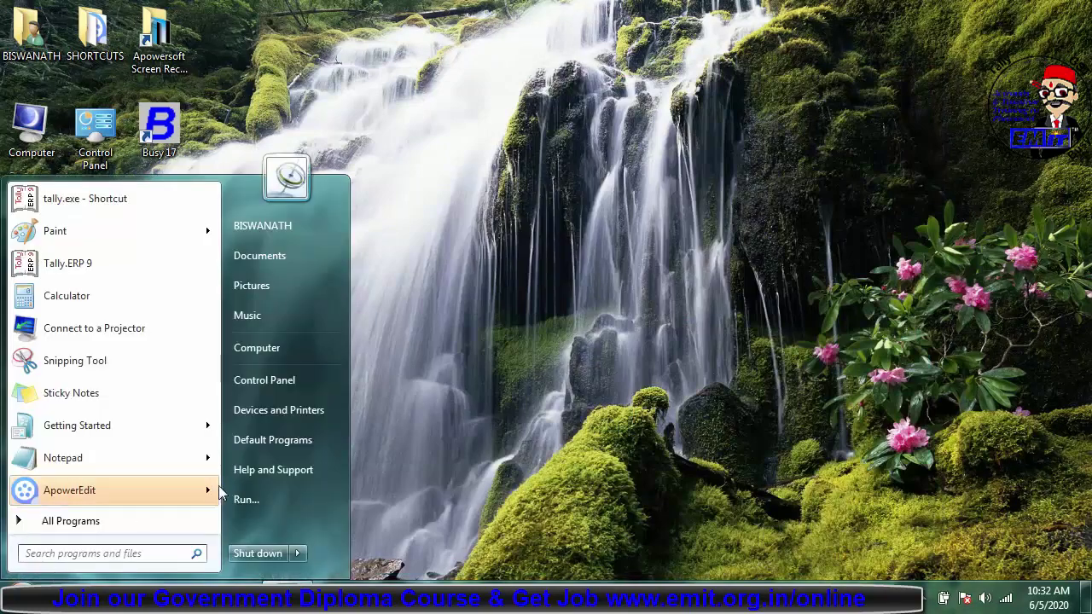
{"action": "left_click", "coordinate": [281, 380]}
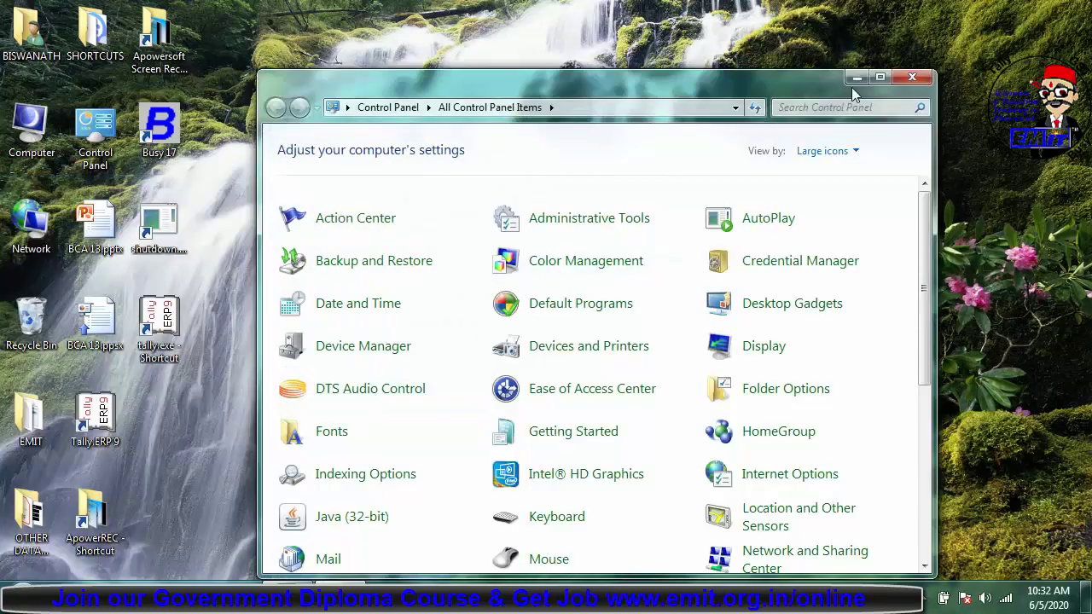
{"action": "left_click", "coordinate": [880, 78]}
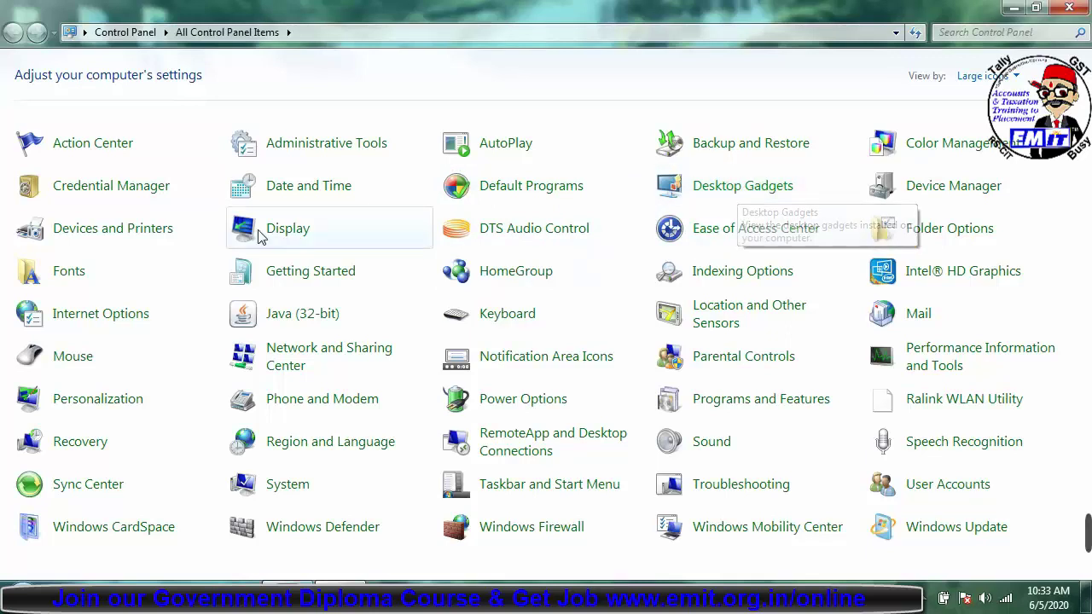
{"action": "left_click", "coordinate": [284, 242]}
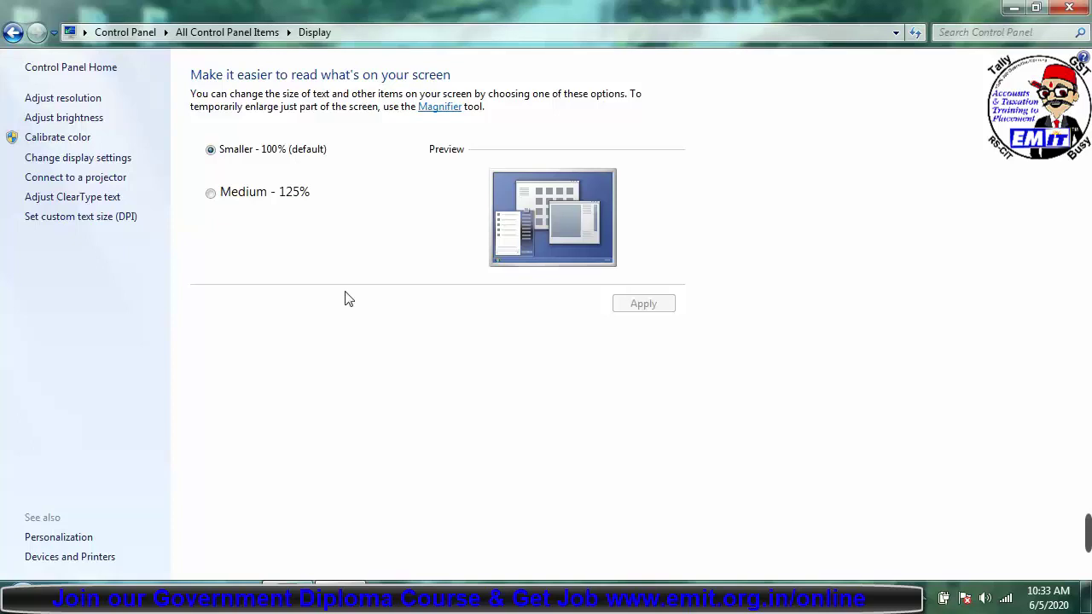
View the Screen Resolution page and the Personalization page, returning to the Display settings
{"action": "left_click", "coordinate": [81, 101]}
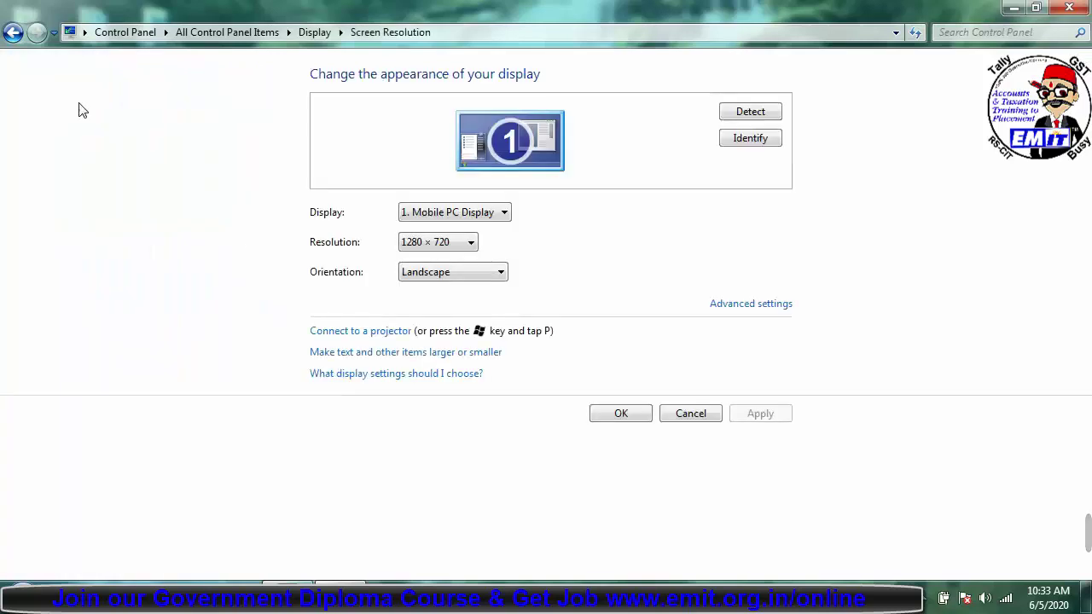
{"action": "left_click", "coordinate": [13, 32]}
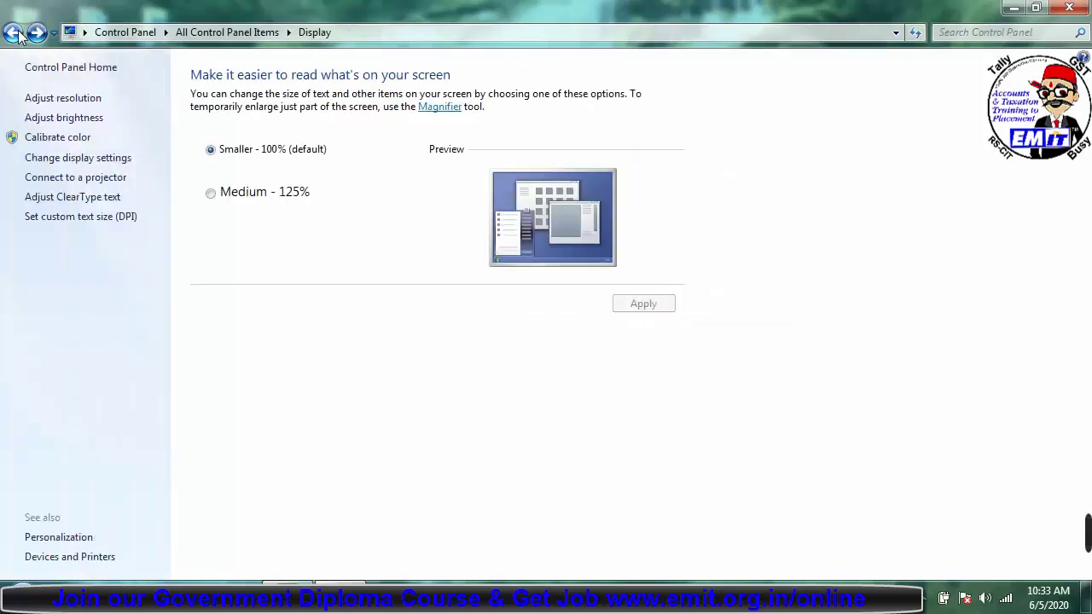
{"action": "left_click", "coordinate": [58, 537]}
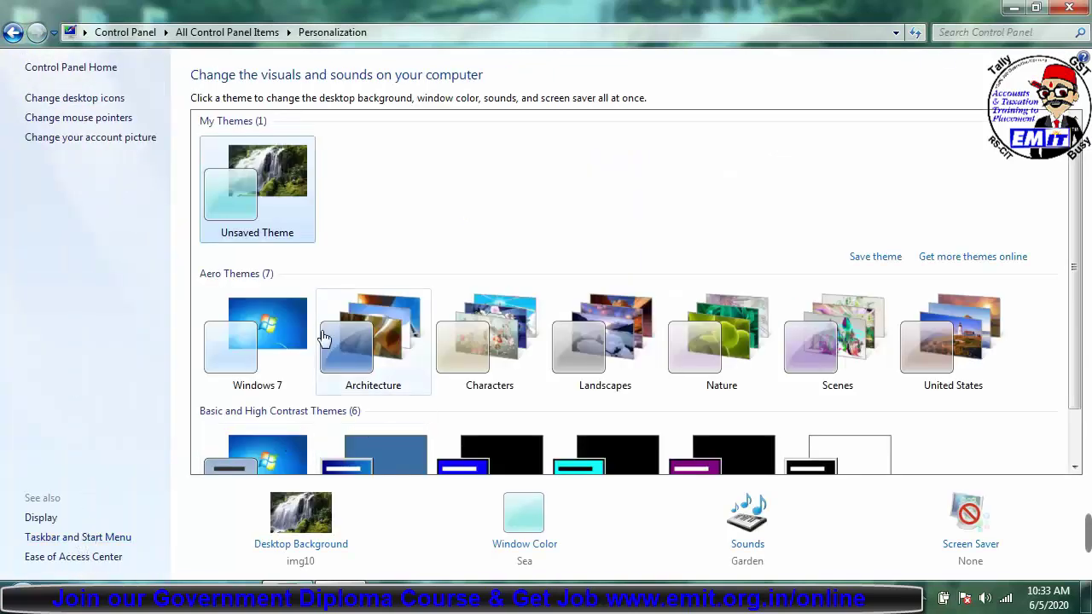
{"action": "left_click", "coordinate": [14, 32]}
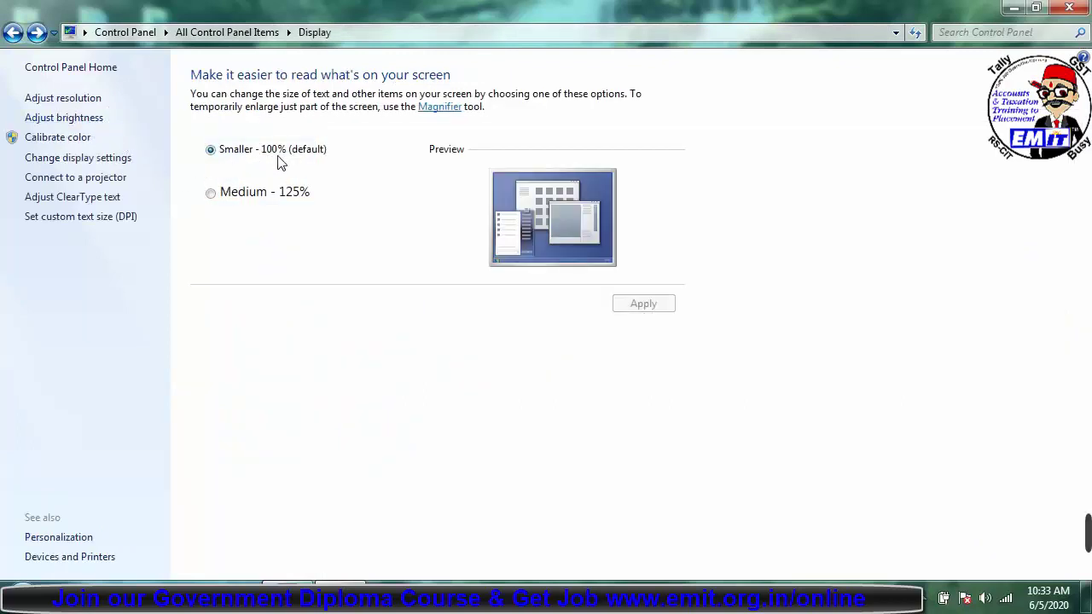
Apply the Medium - 125% text size without logging off, and reselect Smaller - 100% (default)
{"action": "left_click", "coordinate": [252, 195]}
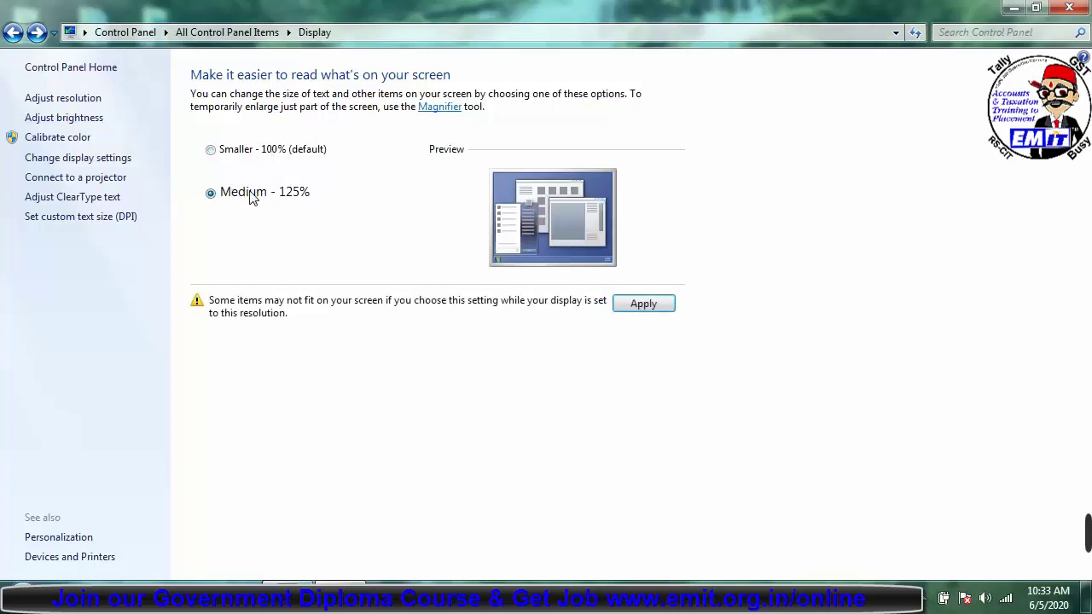
{"action": "left_click", "coordinate": [636, 307]}
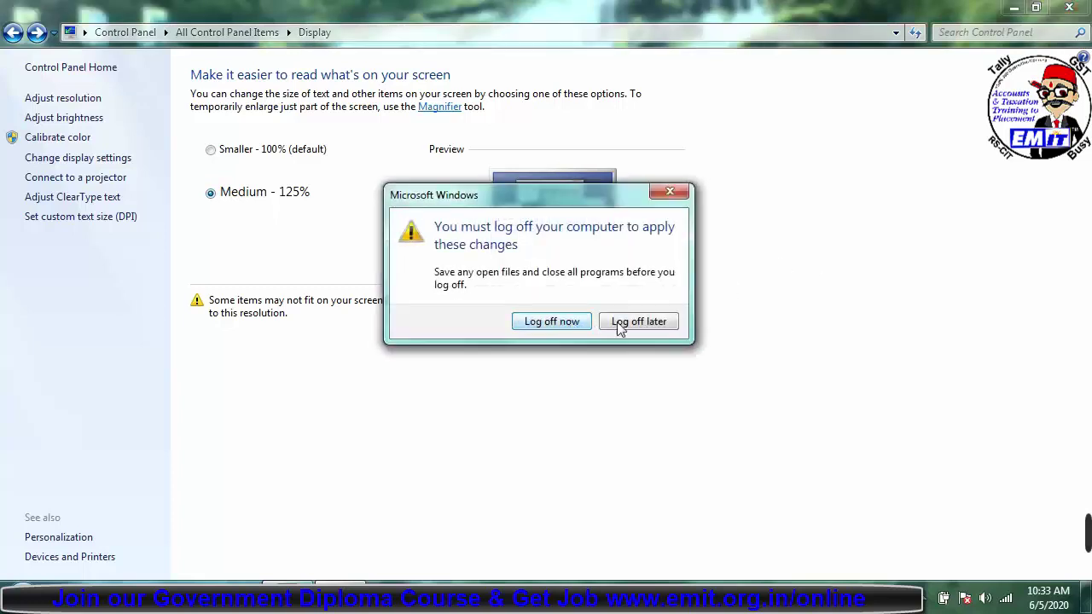
{"action": "left_click", "coordinate": [670, 194]}
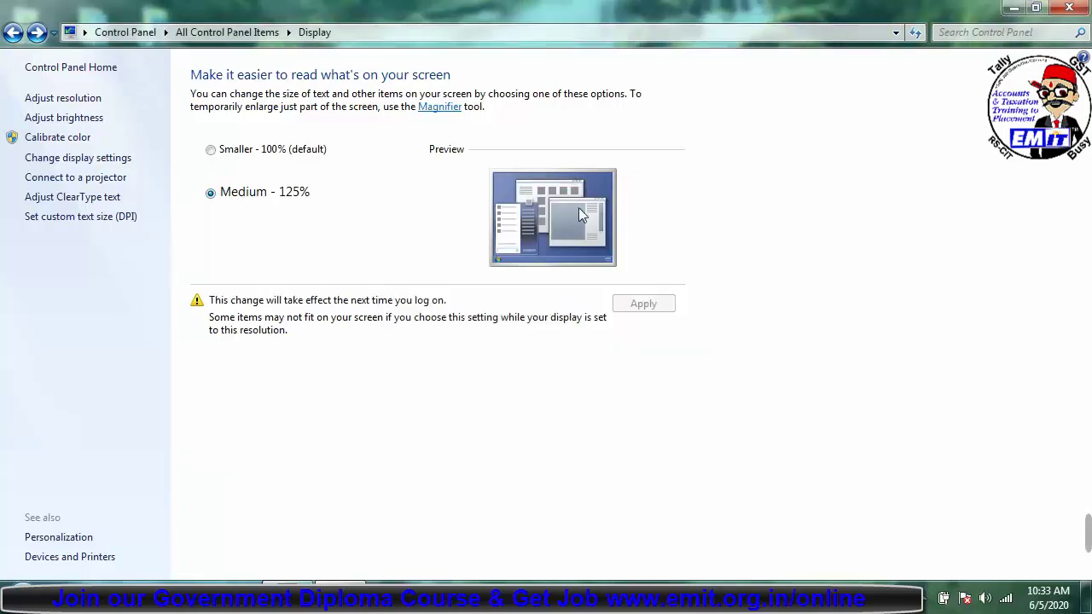
{"action": "left_click", "coordinate": [212, 151]}
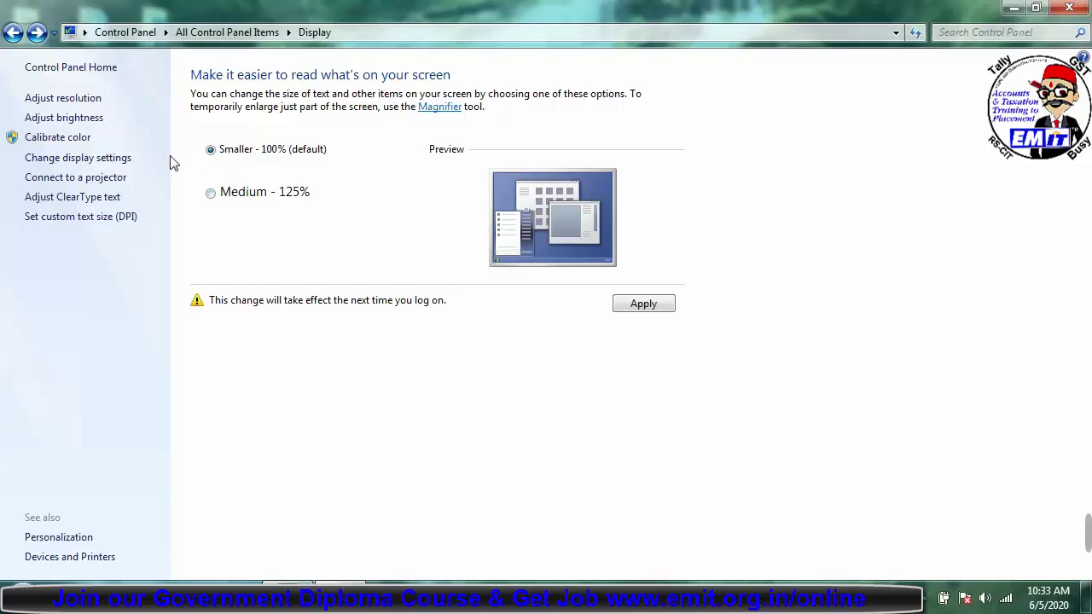
Start Display Color Calibration, view the help topic on calibrating the display, and close the help
{"action": "left_click", "coordinate": [62, 140]}
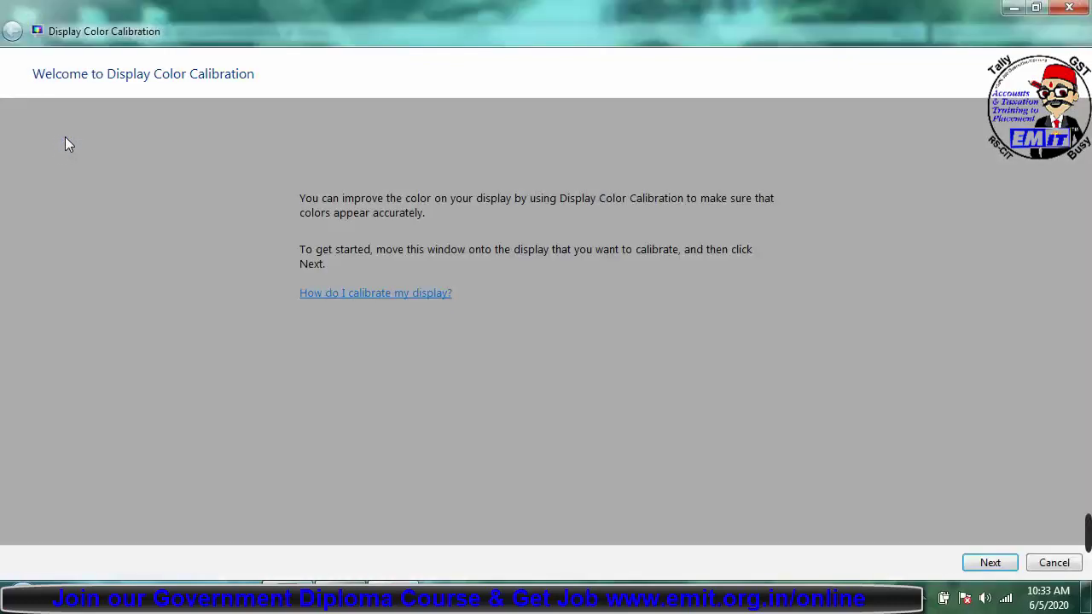
{"action": "left_click", "coordinate": [409, 296]}
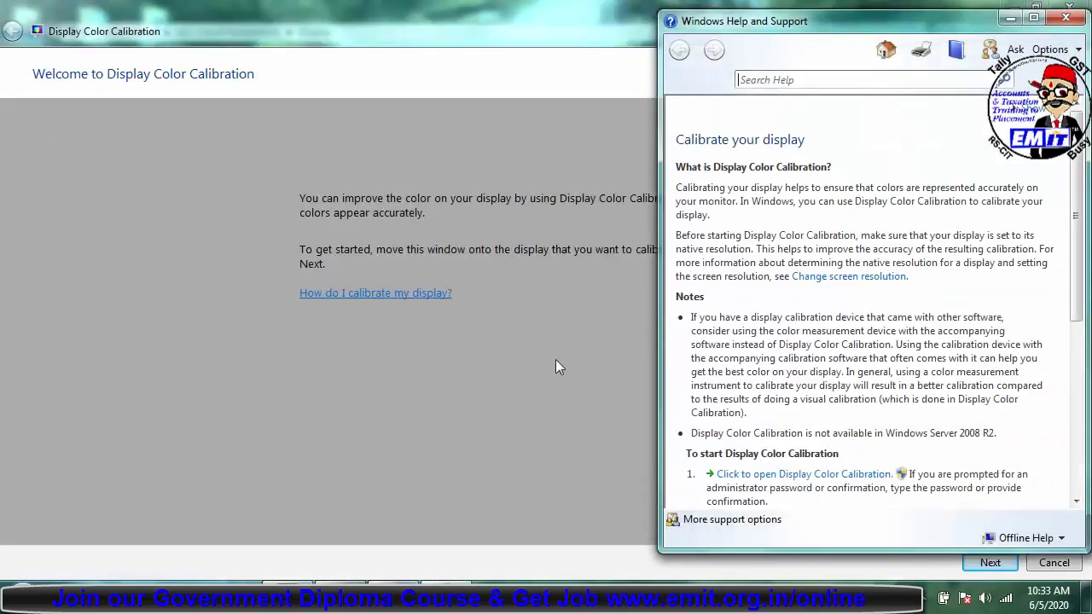
{"action": "left_click", "coordinate": [1066, 17]}
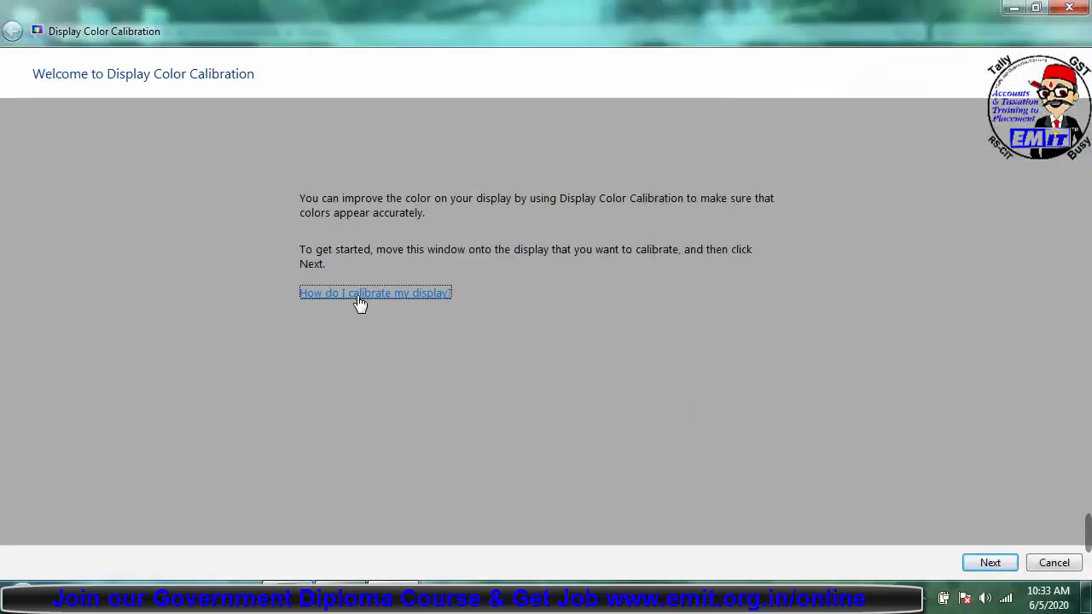
Step through the gamma, brightness and contrast pages of Display Color Calibration, and cancel the calibration
{"action": "left_click", "coordinate": [990, 563]}
{"action": "left_click", "coordinate": [990, 563]}
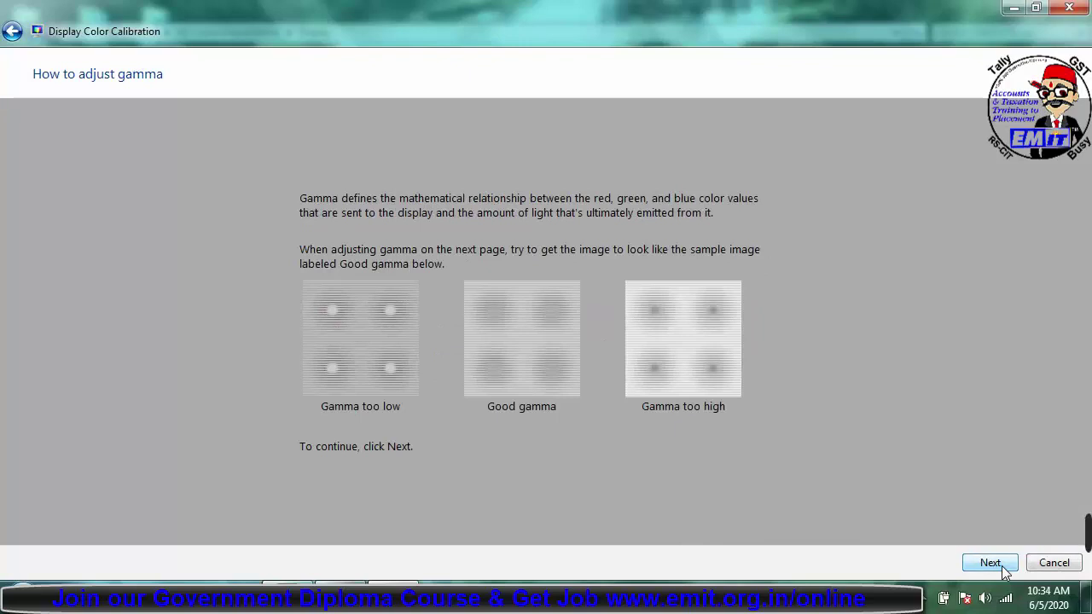
{"action": "left_click", "coordinate": [990, 563]}
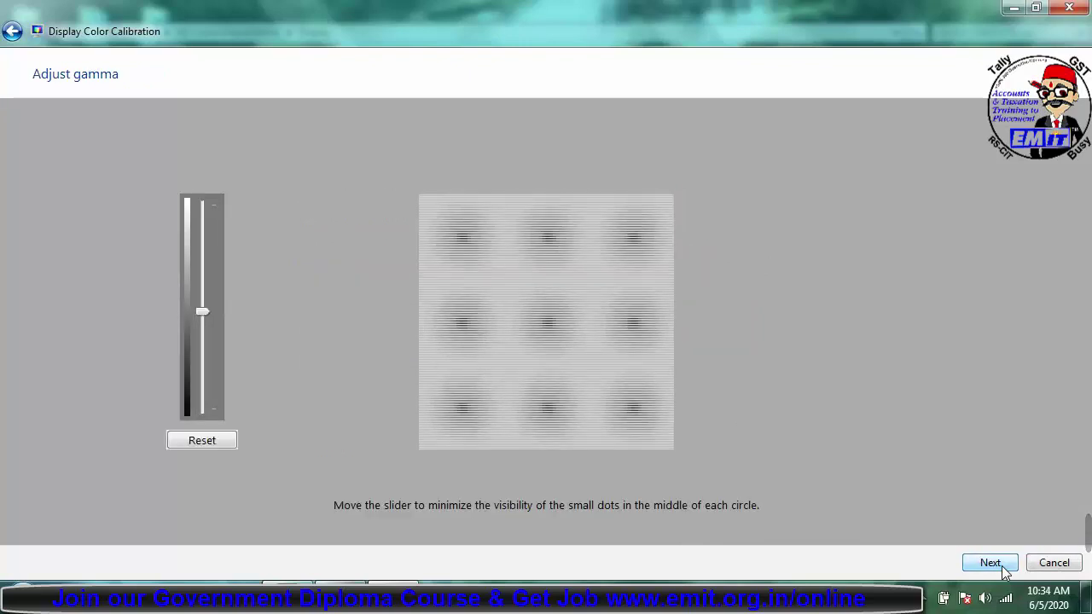
{"action": "left_click", "coordinate": [1004, 568]}
{"action": "left_click", "coordinate": [1004, 568]}
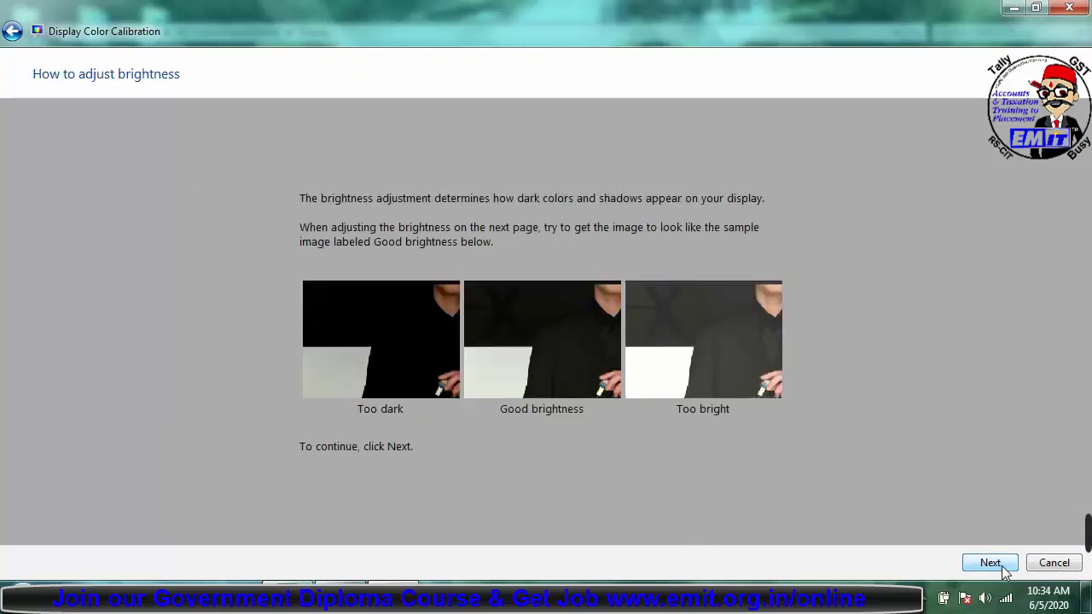
{"action": "left_click", "coordinate": [1004, 568]}
{"action": "left_click", "coordinate": [1004, 568]}
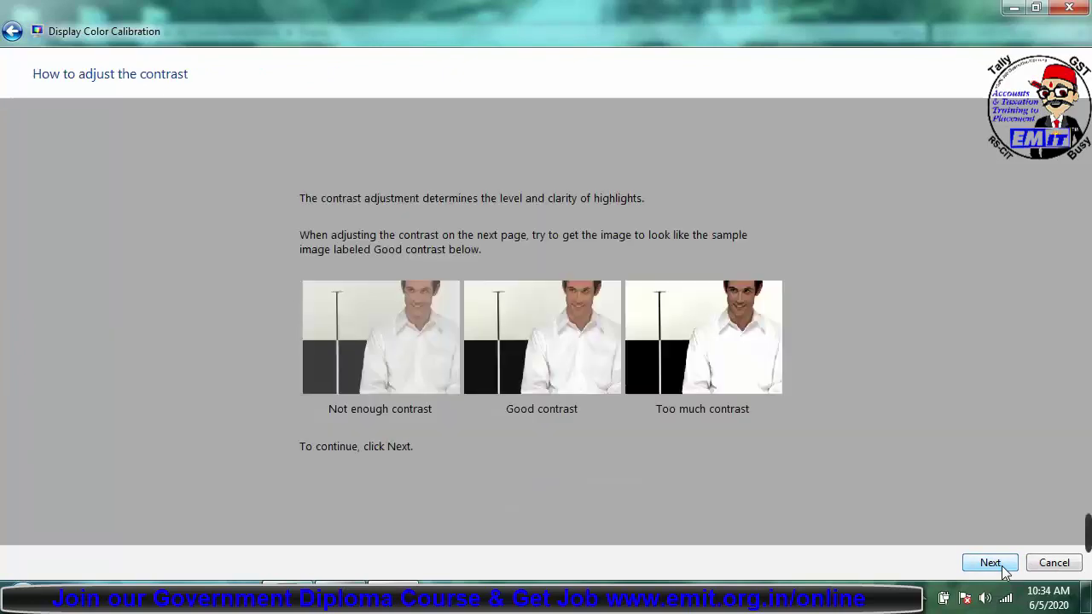
{"action": "left_click", "coordinate": [1004, 569]}
{"action": "left_click", "coordinate": [1051, 566]}
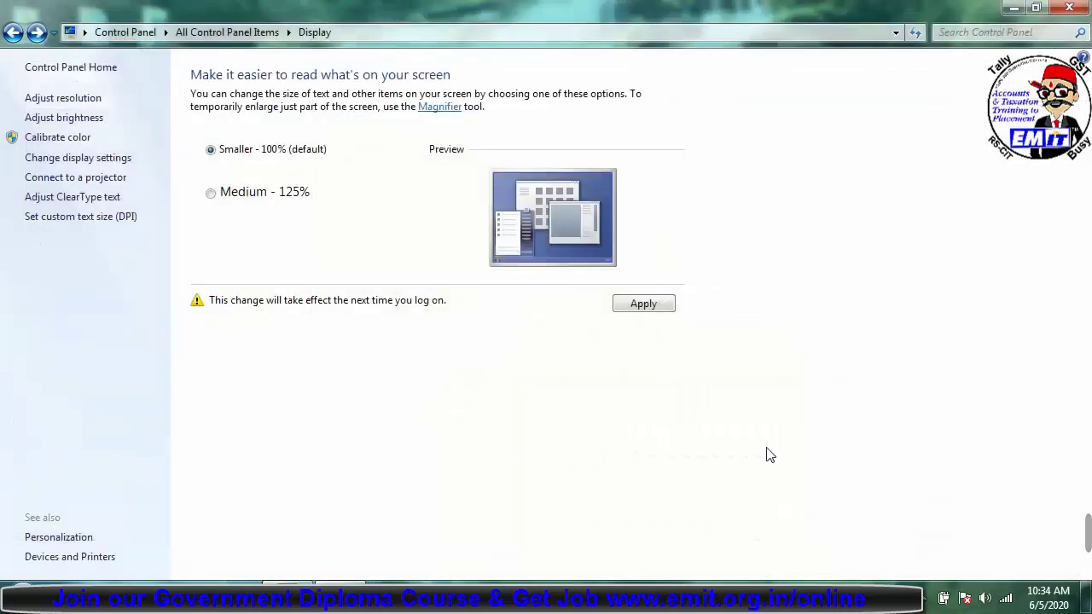
View the Screen Resolution page, return to the Display settings, and choose Computer only in the projector connection options
{"action": "left_click", "coordinate": [98, 165]}
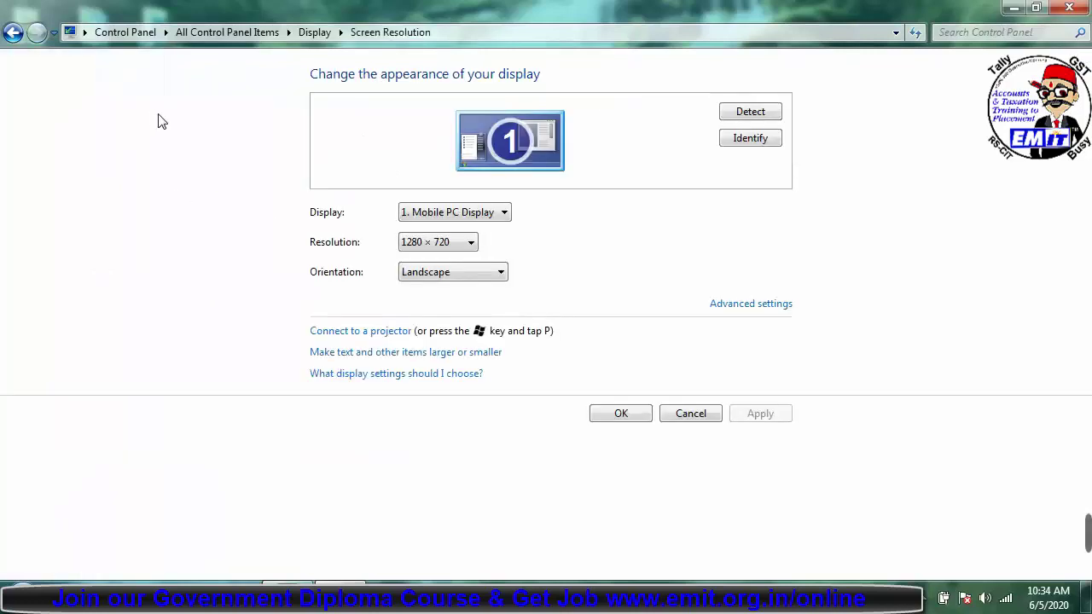
{"action": "left_click", "coordinate": [12, 34]}
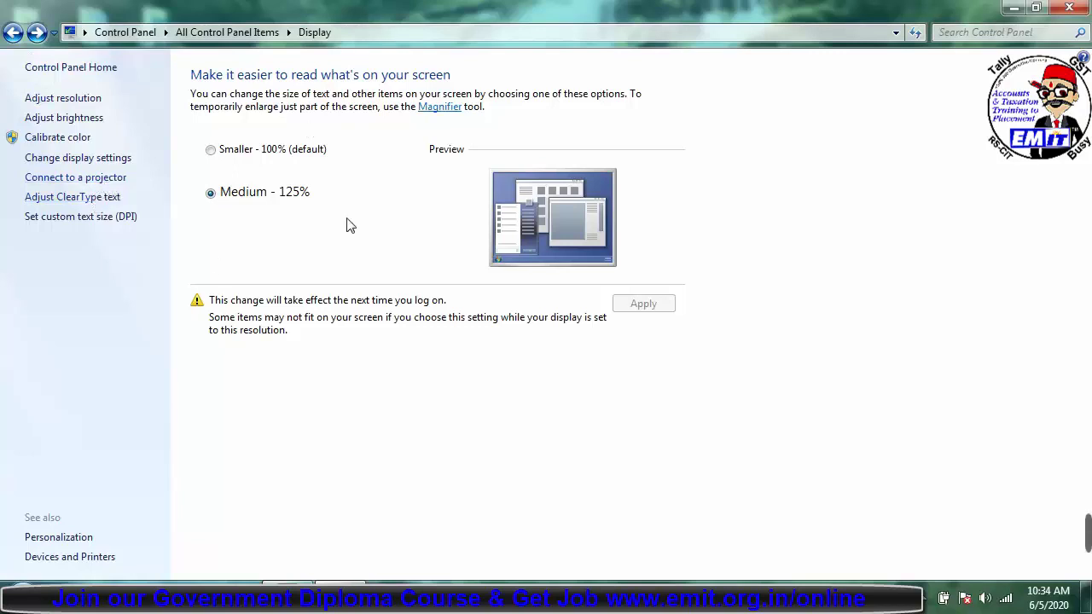
{"action": "left_click", "coordinate": [98, 181]}
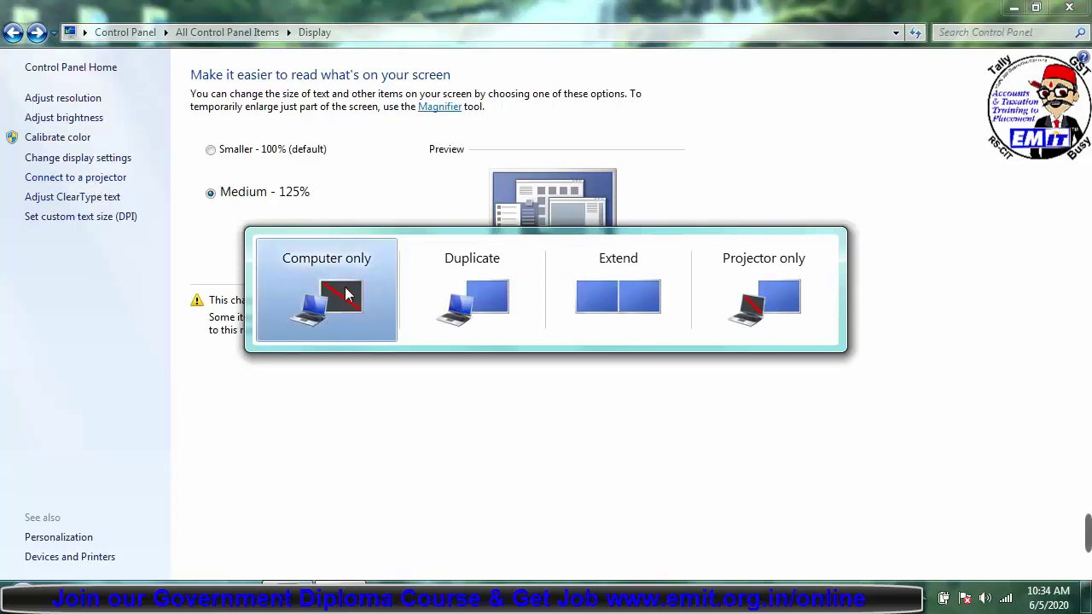
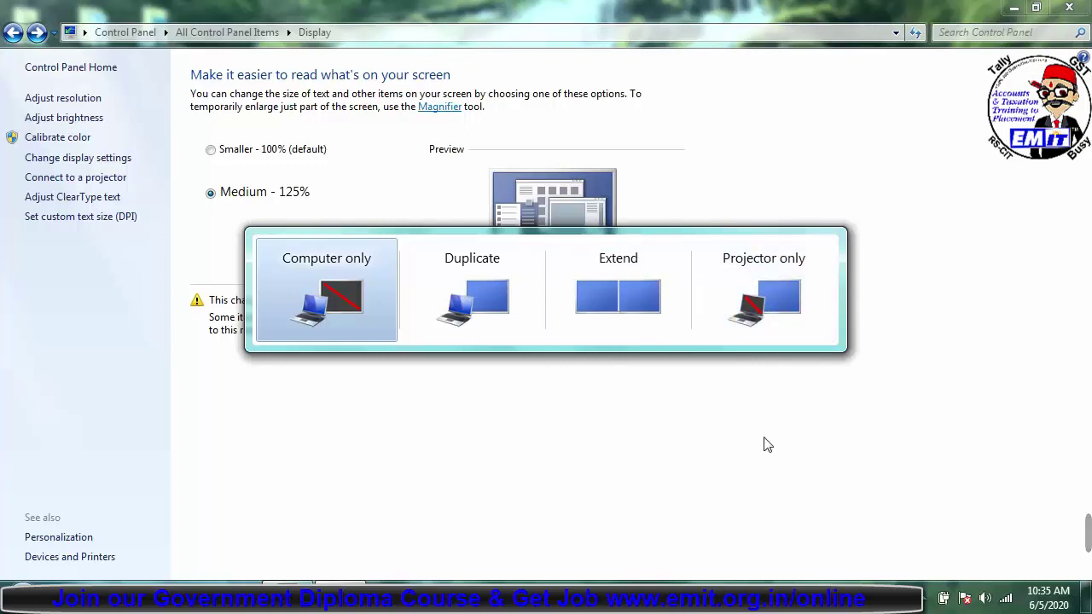
{"action": "left_click", "coordinate": [327, 294]}
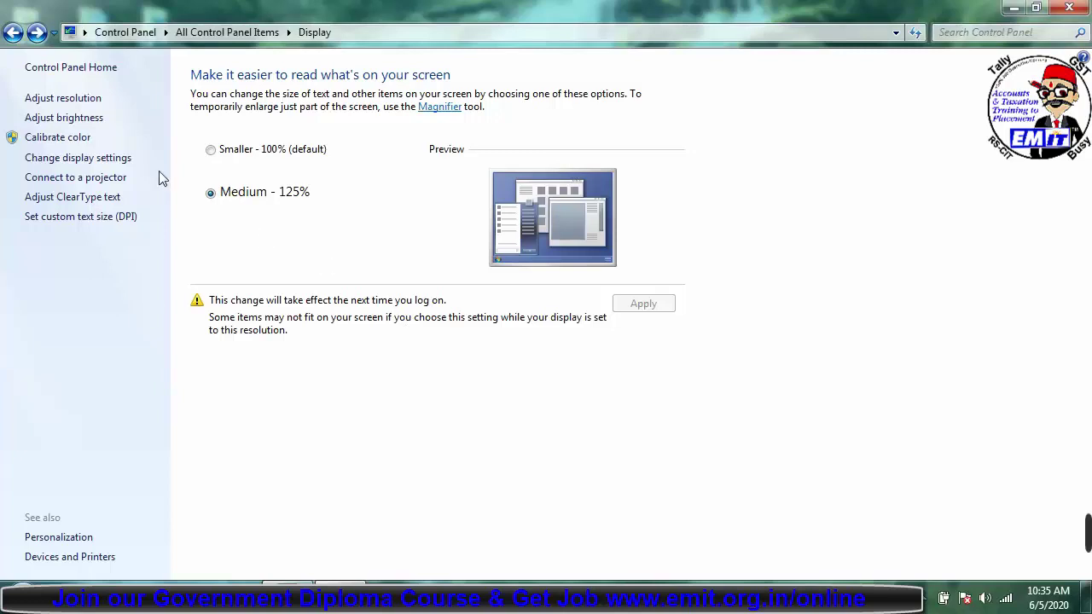
View the ClearType Text Tuner and the scaling percentages of the Custom DPI Setting, closing both without changes
{"action": "left_click", "coordinate": [94, 198]}
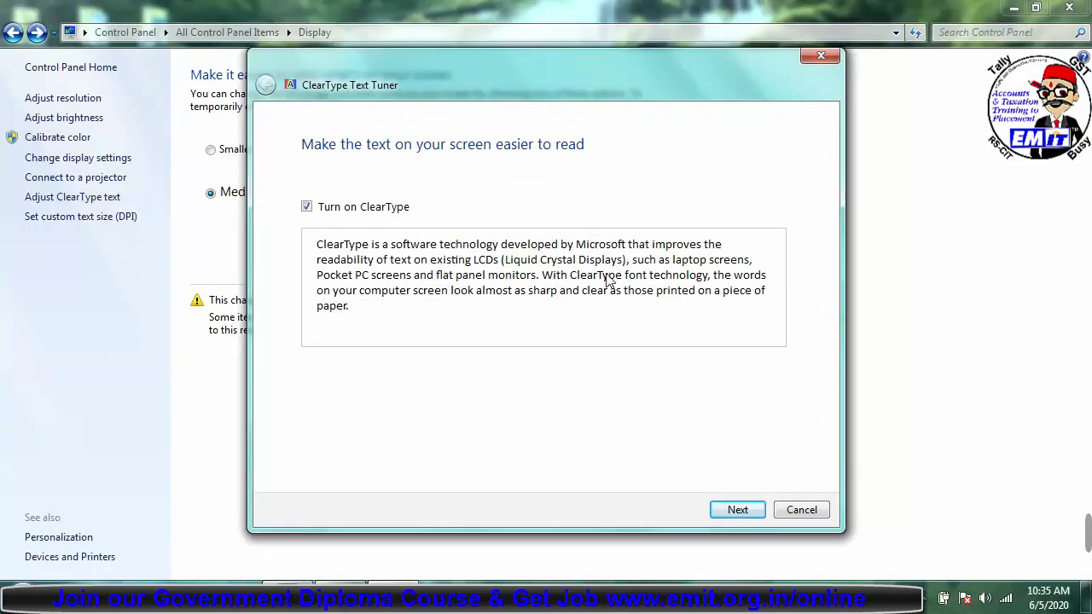
{"action": "left_click", "coordinate": [832, 62]}
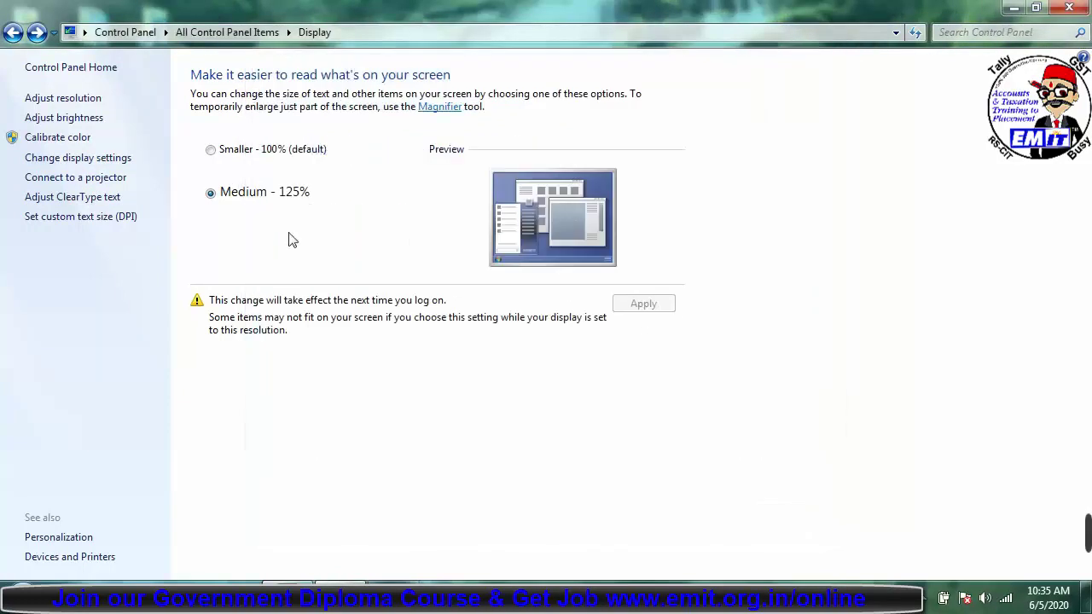
{"action": "left_click", "coordinate": [74, 216]}
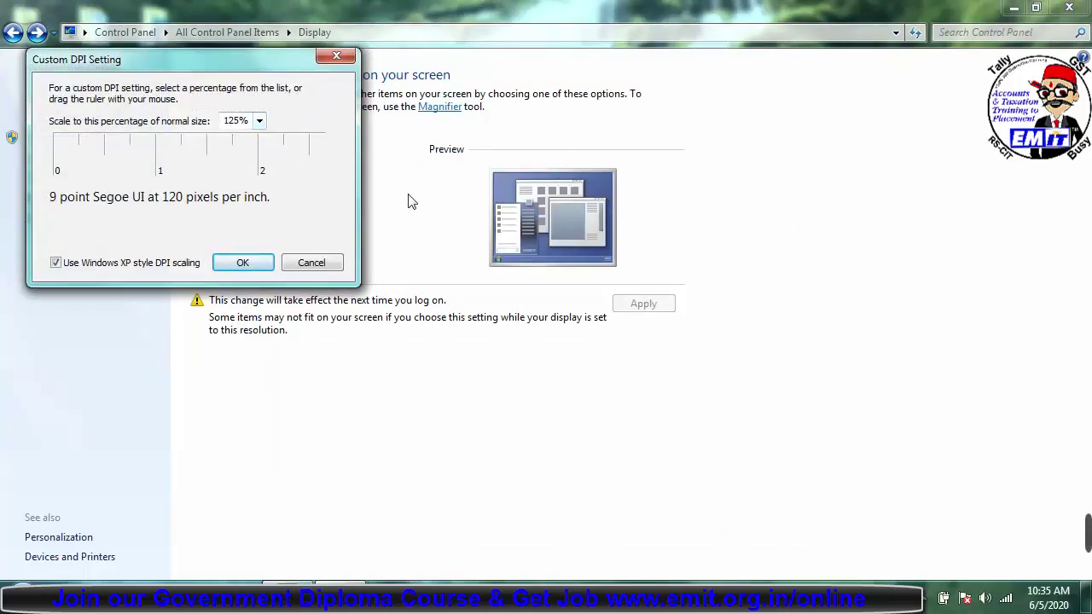
{"action": "left_click", "coordinate": [260, 121]}
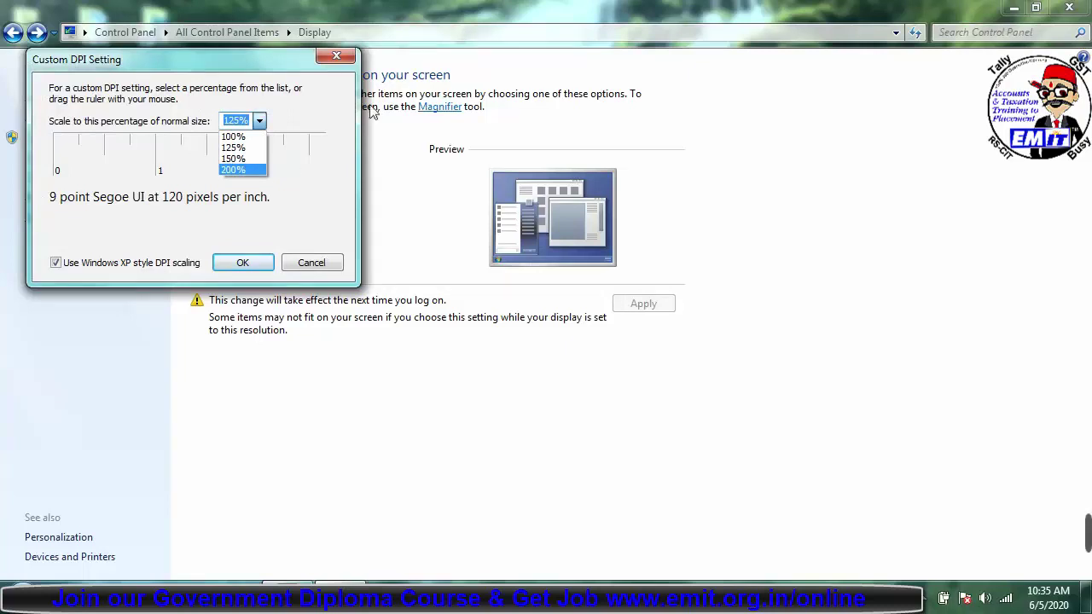
{"action": "left_click", "coordinate": [343, 60]}
{"action": "left_click", "coordinate": [337, 58]}
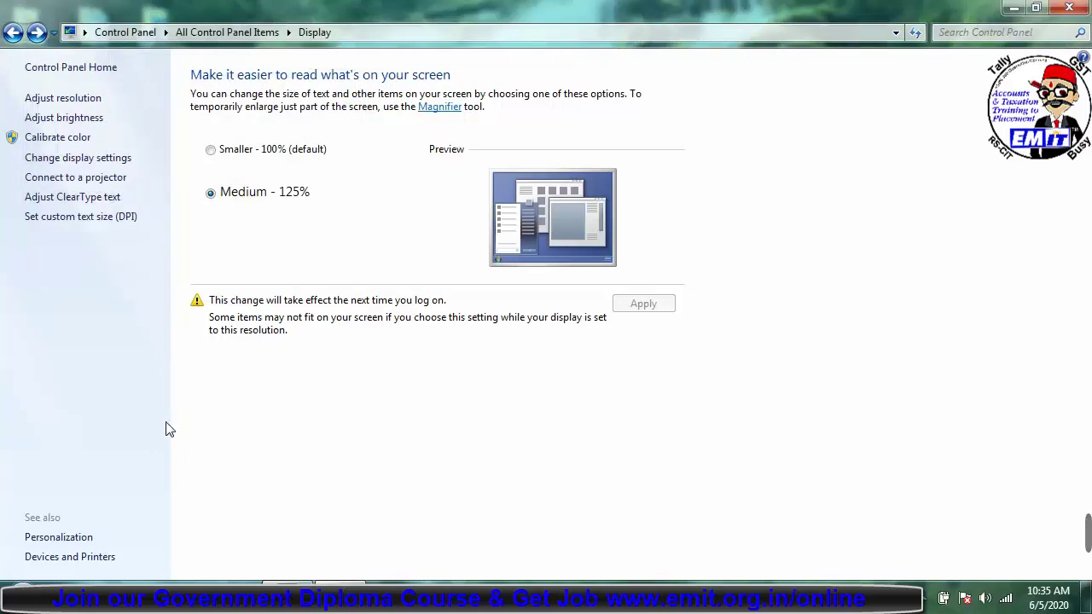
View the Personalization page, close its window, and reopen the Control Panel
{"action": "left_click", "coordinate": [86, 538]}
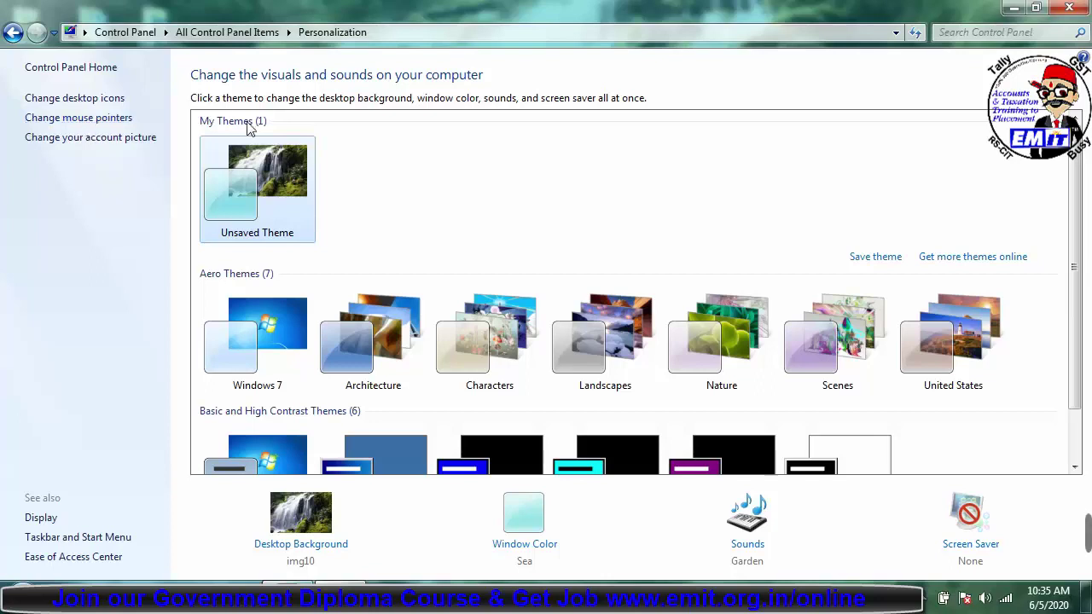
{"action": "left_click", "coordinate": [1069, 8]}
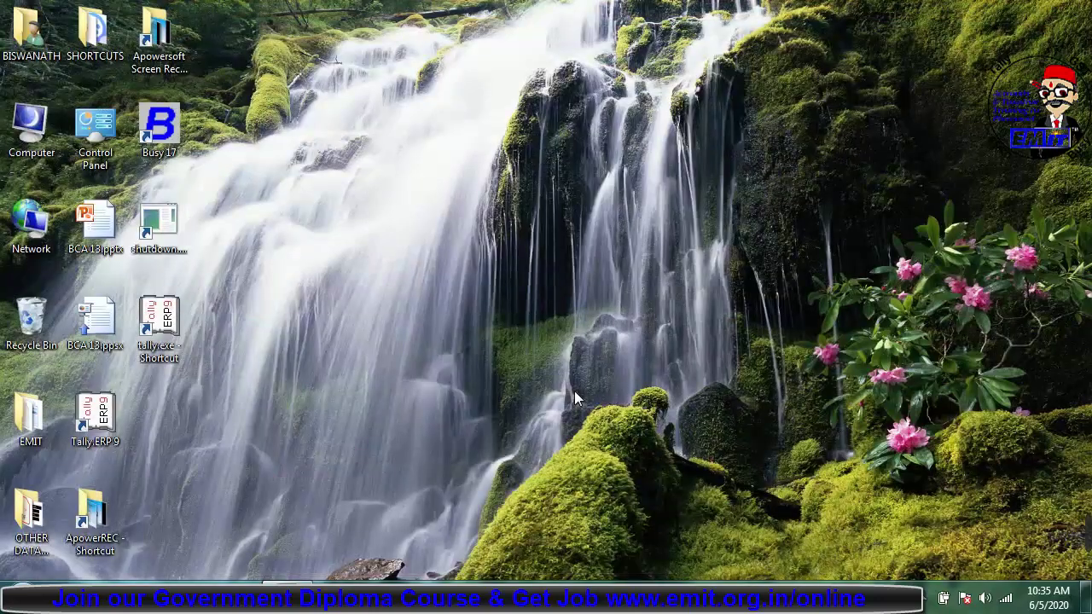
{"action": "left_click", "coordinate": [21, 597]}
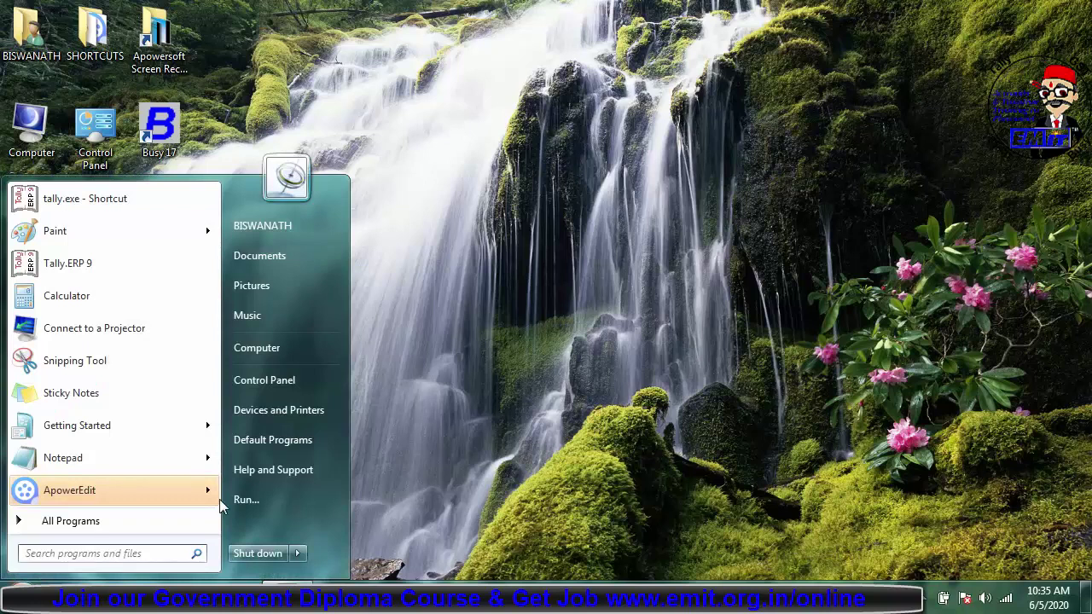
{"action": "left_click", "coordinate": [304, 384]}
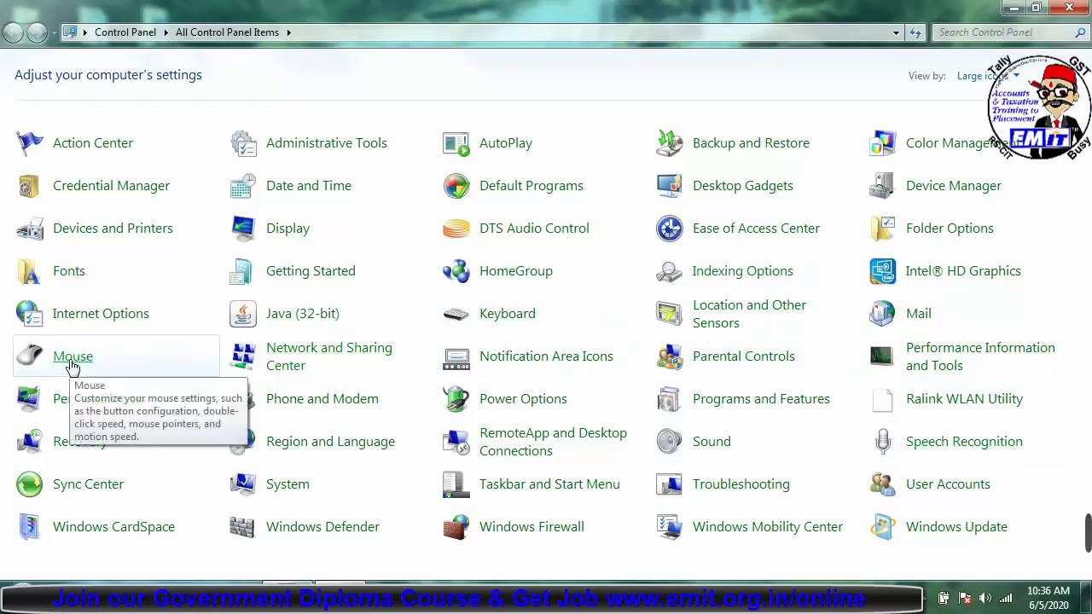
Look at Getting Started and close it, and examine the Pointers, Pointer Options, Hardware and Buttons settings of Mouse Properties
{"action": "left_click", "coordinate": [323, 277]}
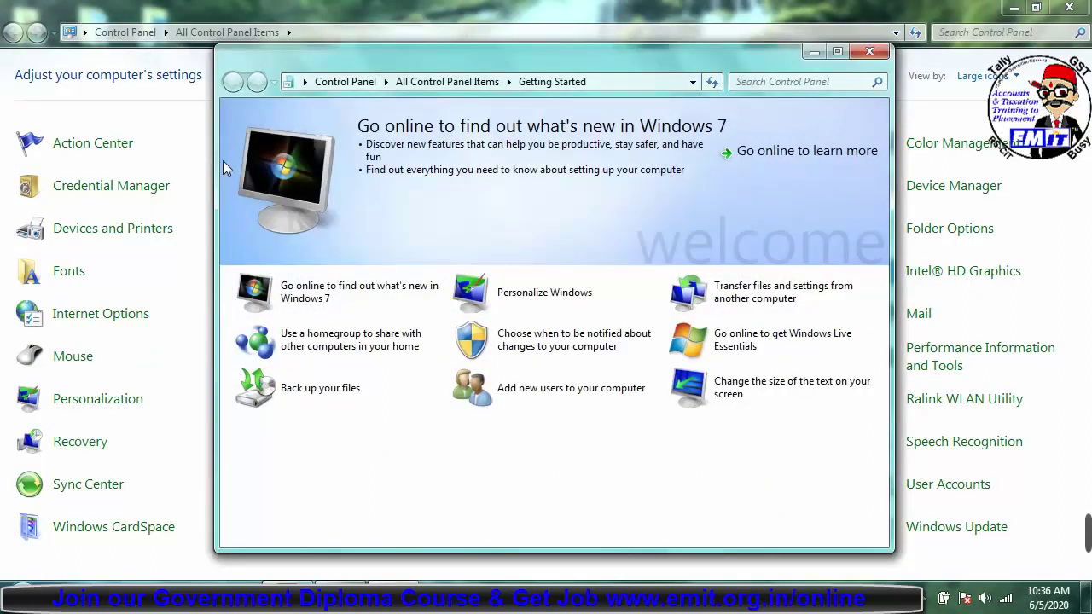
{"action": "left_click", "coordinate": [870, 52]}
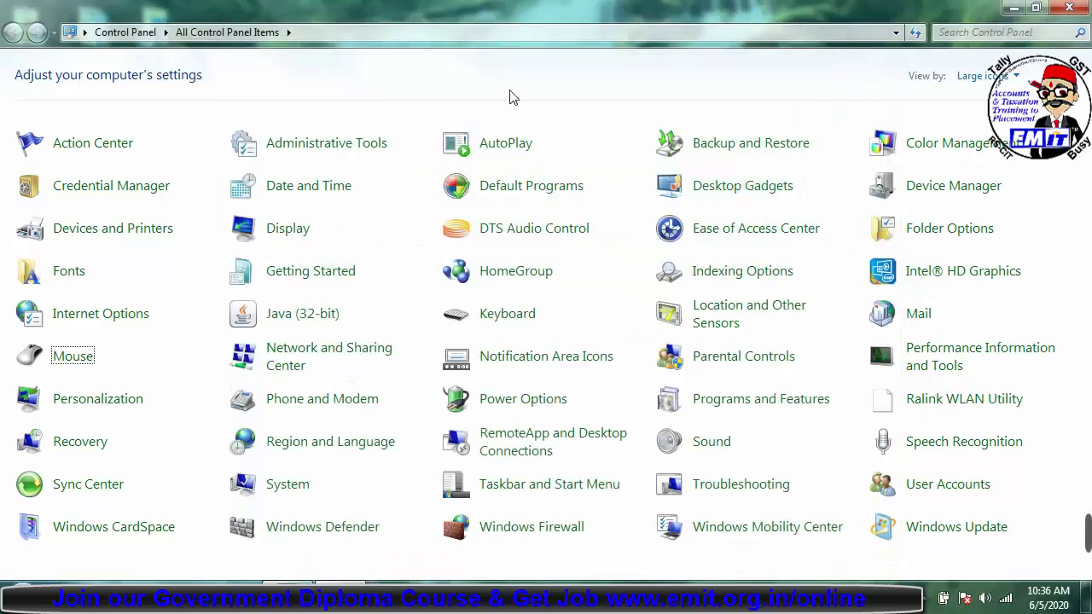
{"action": "left_click", "coordinate": [73, 357]}
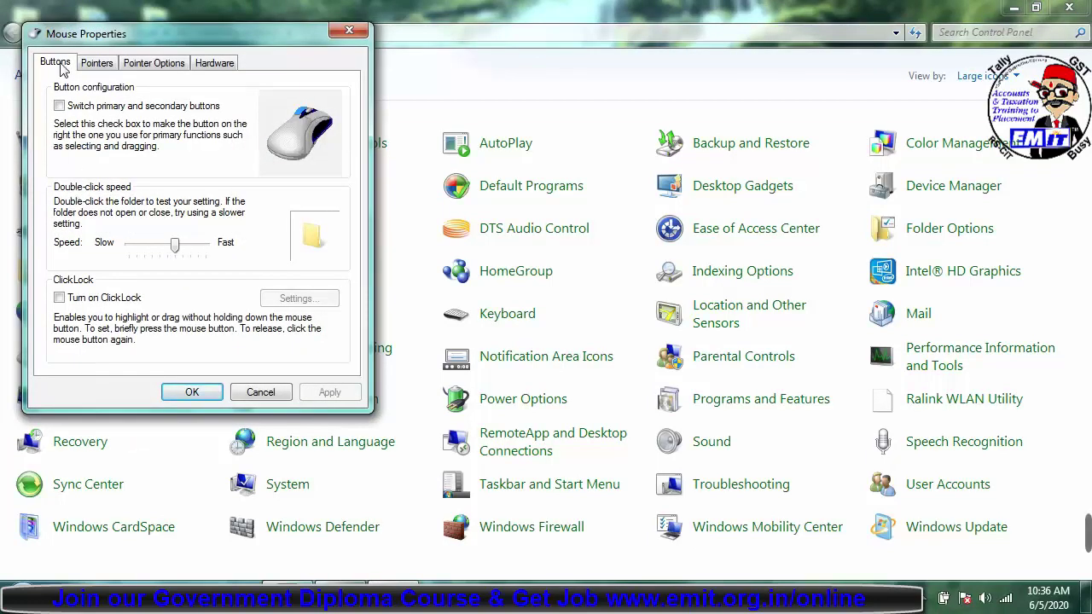
{"action": "left_click", "coordinate": [96, 64]}
{"action": "left_click", "coordinate": [154, 64]}
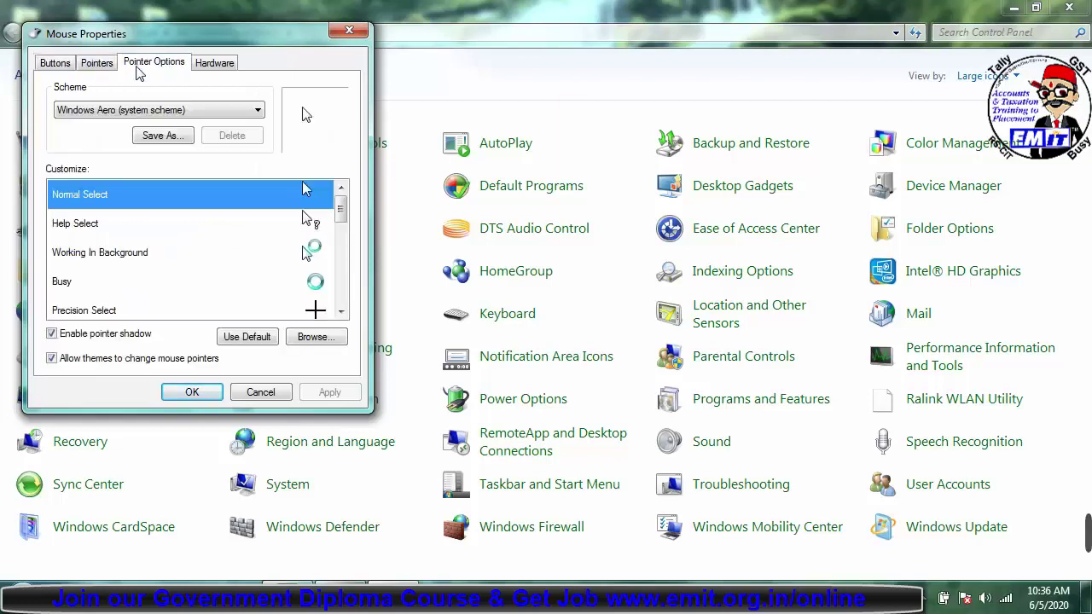
{"action": "left_click", "coordinate": [192, 65]}
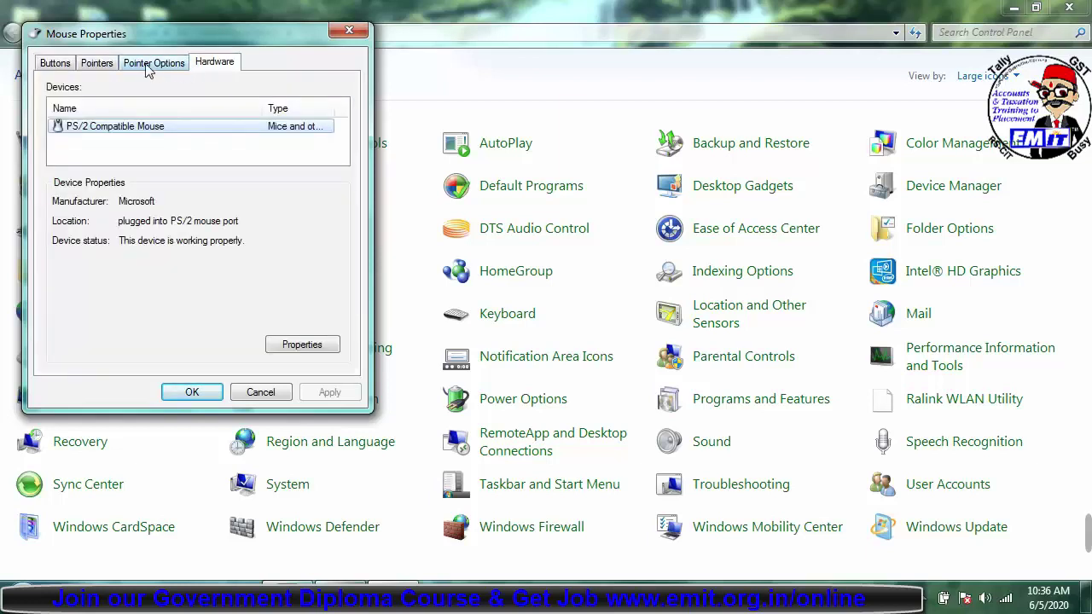
{"action": "left_click", "coordinate": [69, 67]}
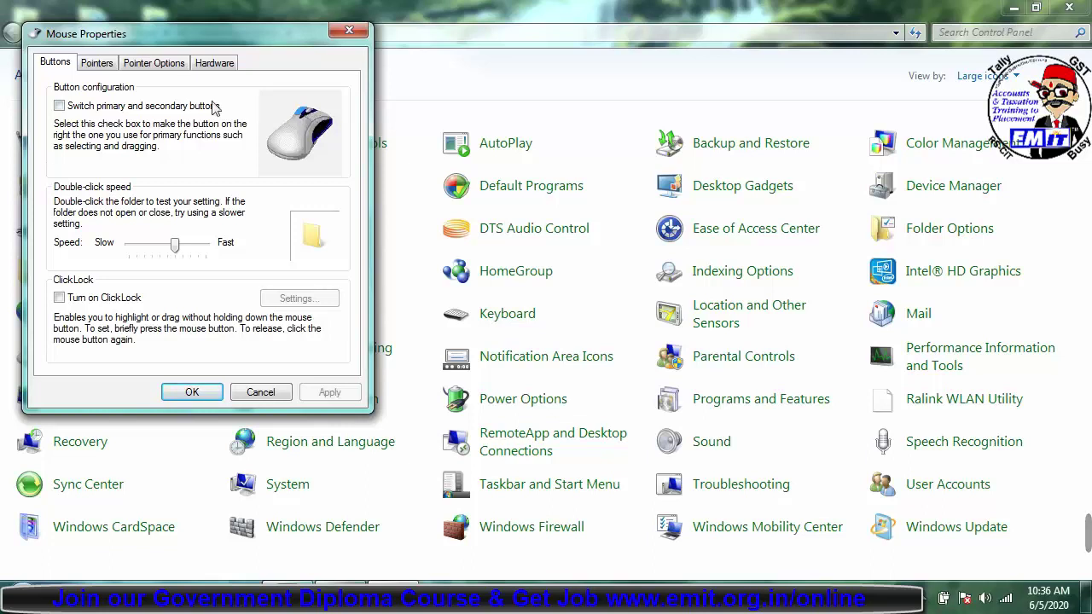
Enable Switch primary and secondary buttons for the mouse, and disable it again
{"action": "left_click", "coordinate": [60, 106]}
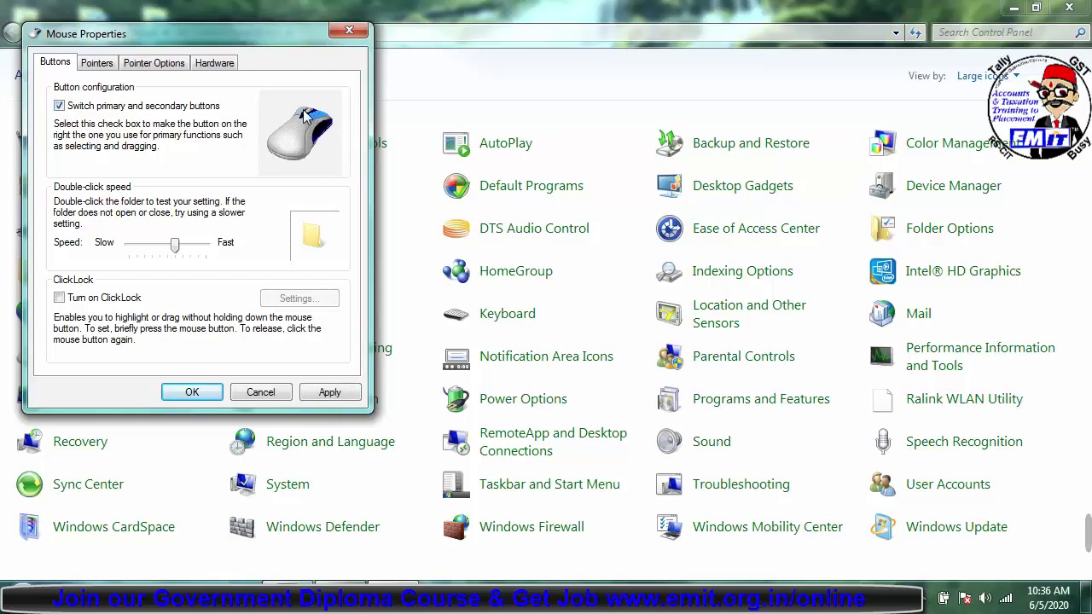
{"action": "left_click", "coordinate": [60, 105]}
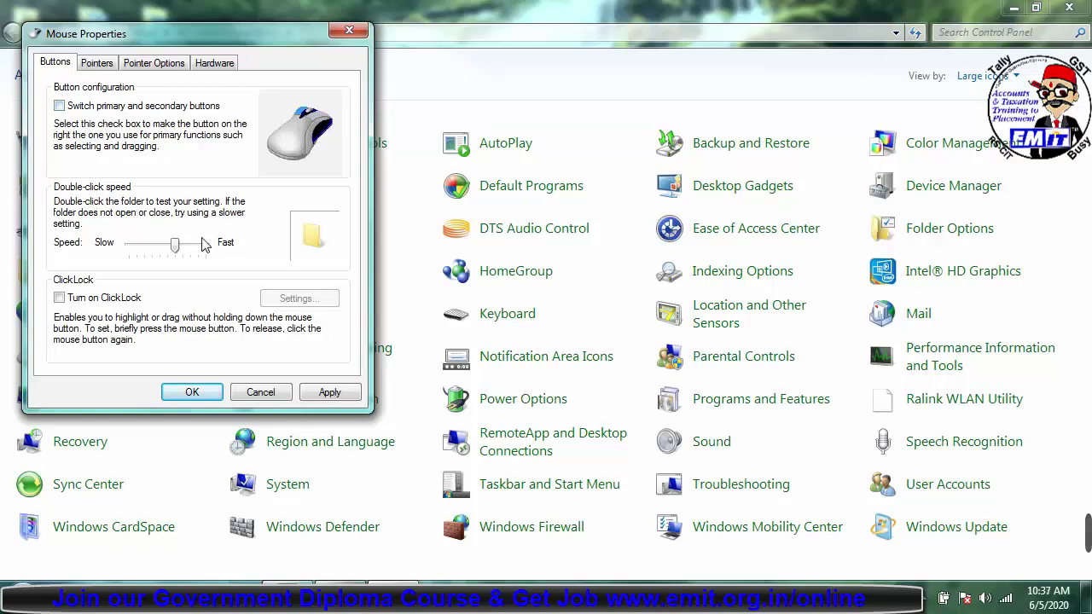
Test the double-click speed on the sample folder, try the slowest and fastest settings, and restore the original speed
{"action": "double_click", "coordinate": [313, 248]}
{"action": "double_click", "coordinate": [313, 248]}
{"action": "double_click", "coordinate": [313, 247]}
{"action": "double_click", "coordinate": [312, 247]}
{"action": "left_click_drag", "start_coordinate": [175, 248], "coordinate": [129, 248]}
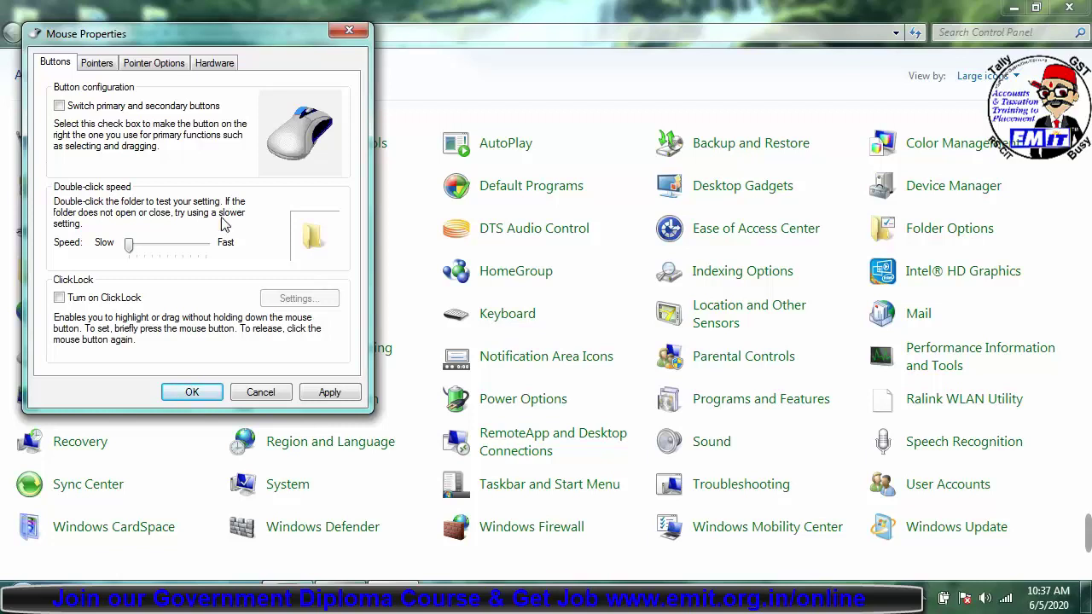
{"action": "left_click", "coordinate": [206, 247]}
{"action": "double_click", "coordinate": [317, 243]}
{"action": "double_click", "coordinate": [318, 243]}
{"action": "double_click", "coordinate": [317, 242]}
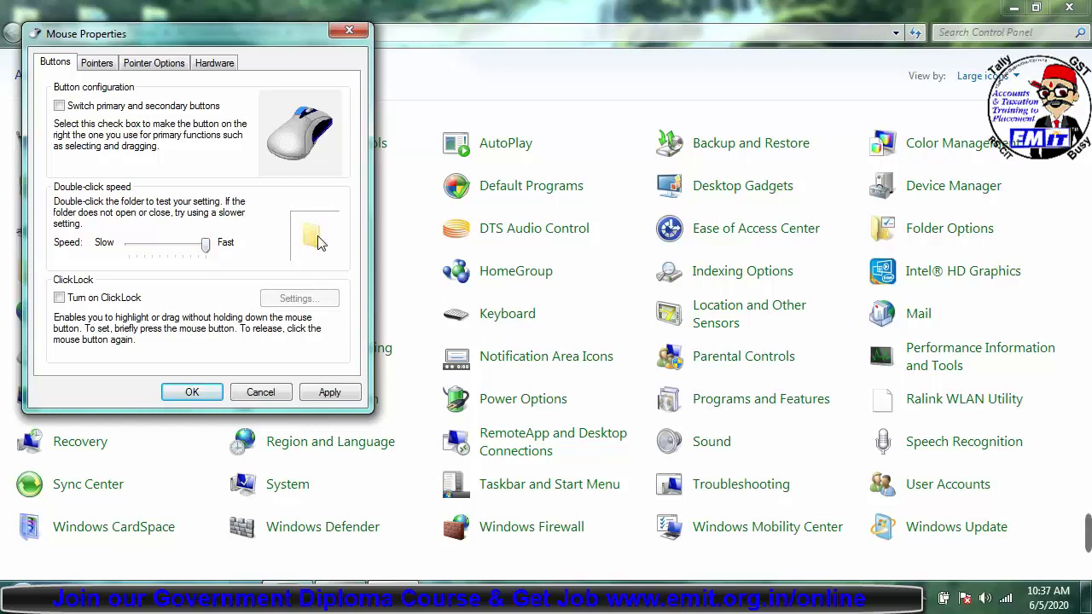
{"action": "left_click", "coordinate": [177, 247]}
{"action": "left_click", "coordinate": [177, 246]}
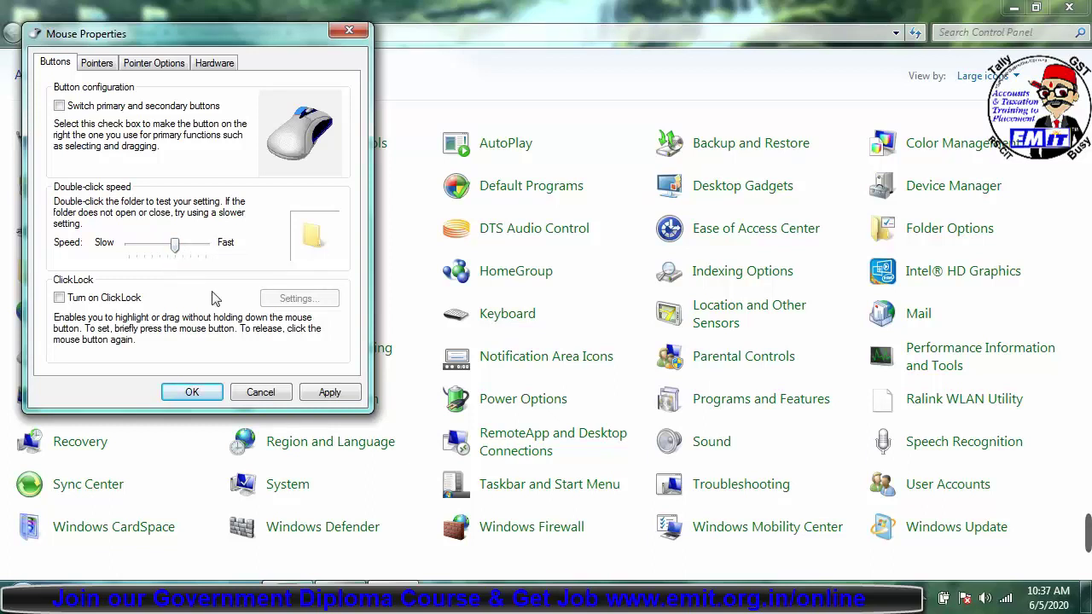
Turn on ClickLock with the shortest hold time, apply the mouse settings, and minimize the Control Panel
{"action": "left_click", "coordinate": [119, 301]}
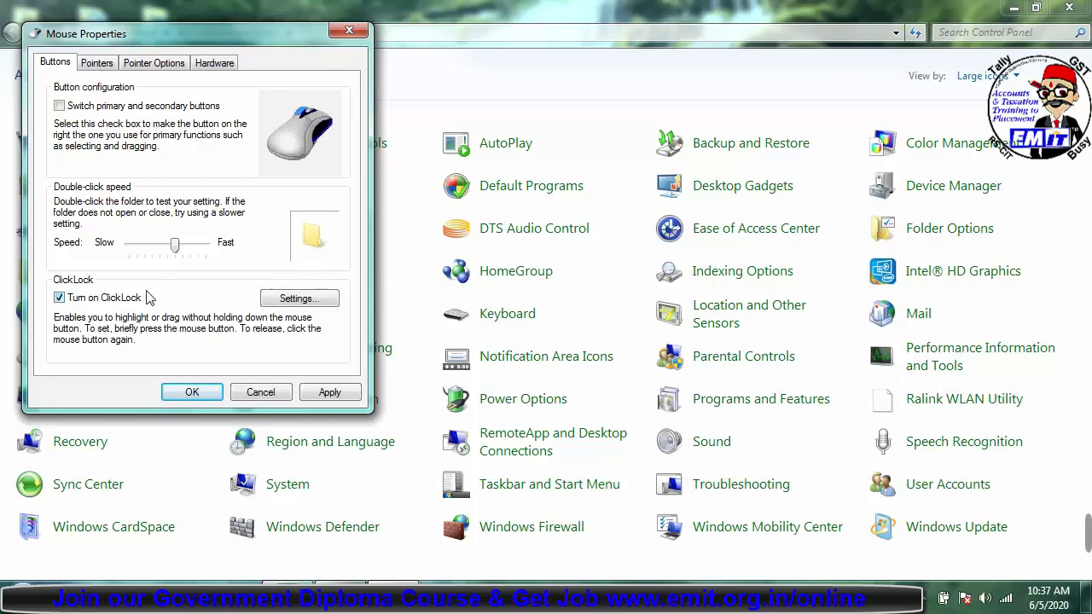
{"action": "left_click", "coordinate": [299, 299]}
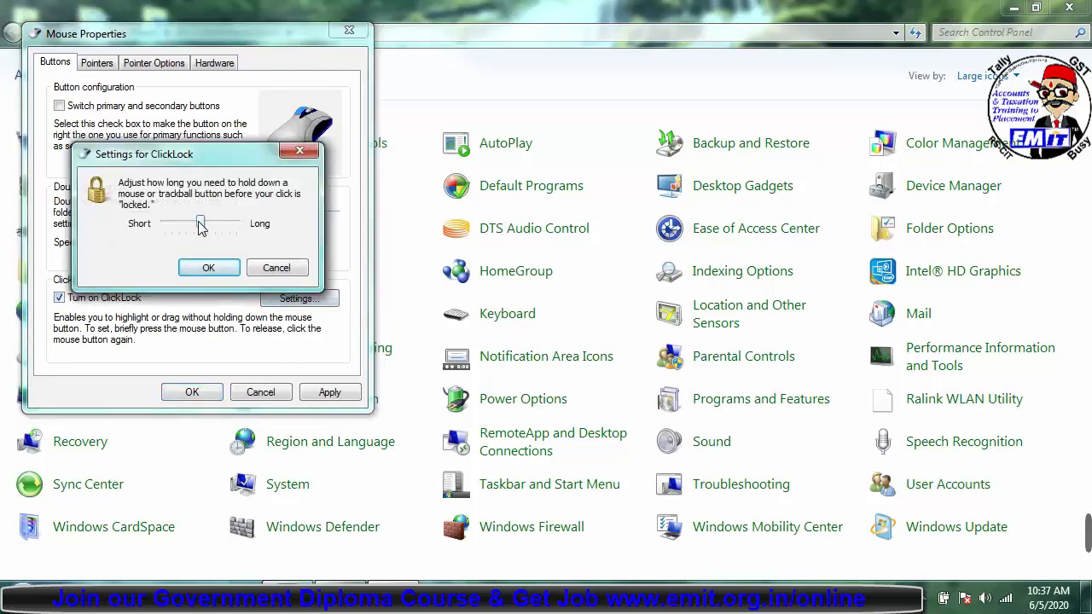
{"action": "left_click_drag", "start_coordinate": [199, 223], "coordinate": [162, 223]}
{"action": "left_click", "coordinate": [208, 268]}
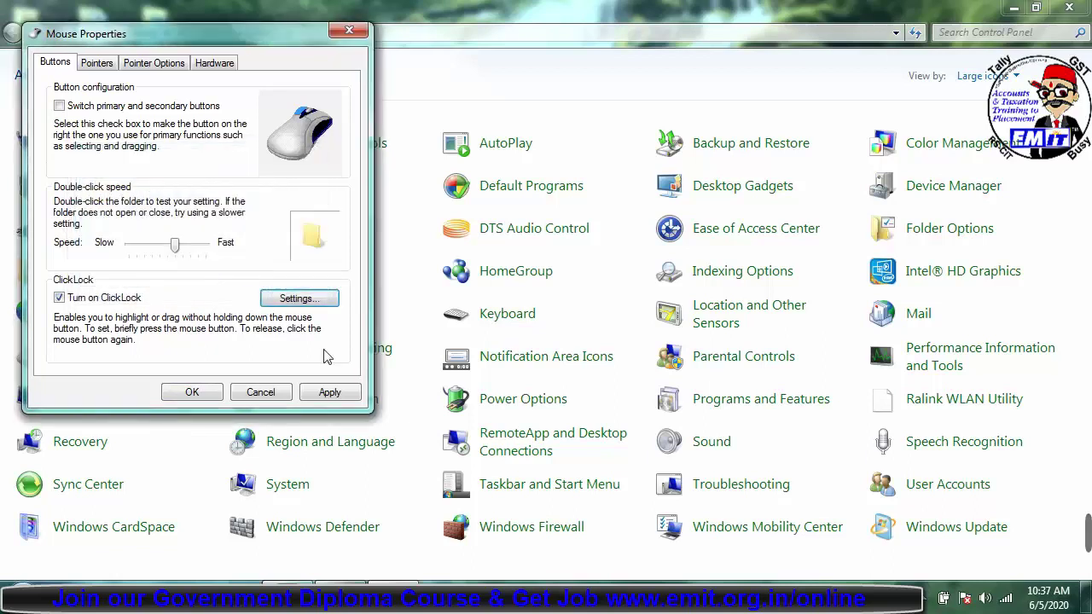
{"action": "left_click", "coordinate": [329, 392]}
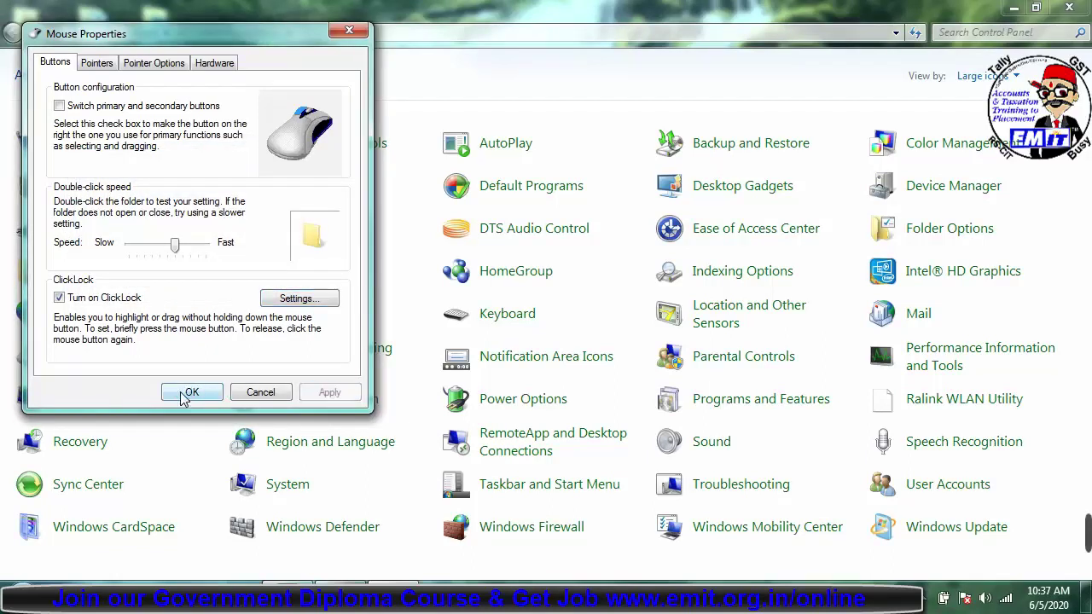
{"action": "left_click", "coordinate": [1013, 8]}
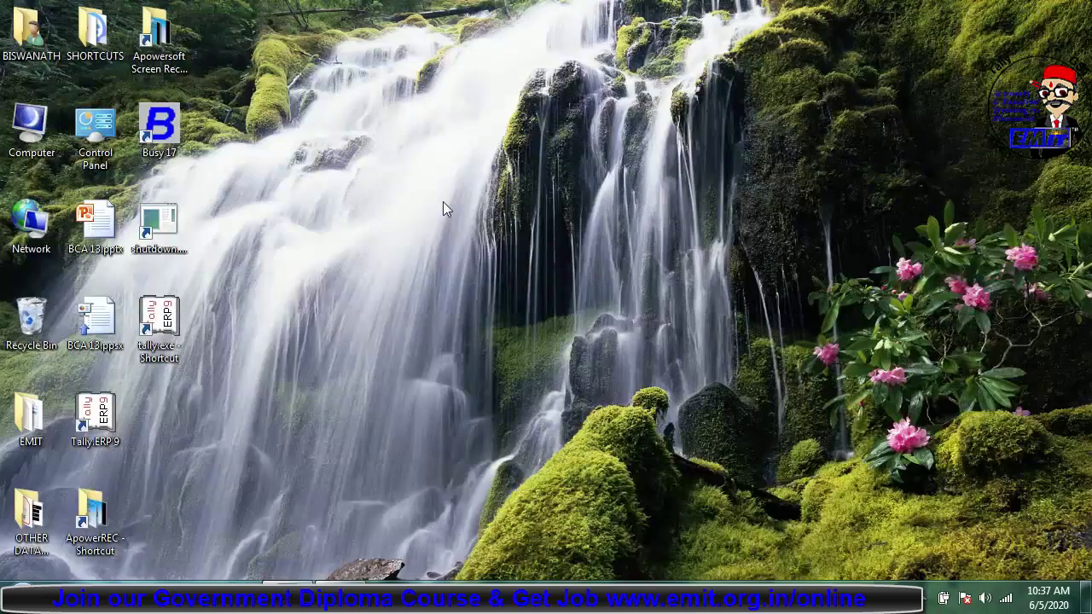
Try dragging the tally.exe desktop shortcut with ClickLock, and turn off ClickLock in Mouse Properties
{"action": "left_click_drag", "start_coordinate": [167, 333], "coordinate": [252, 340]}
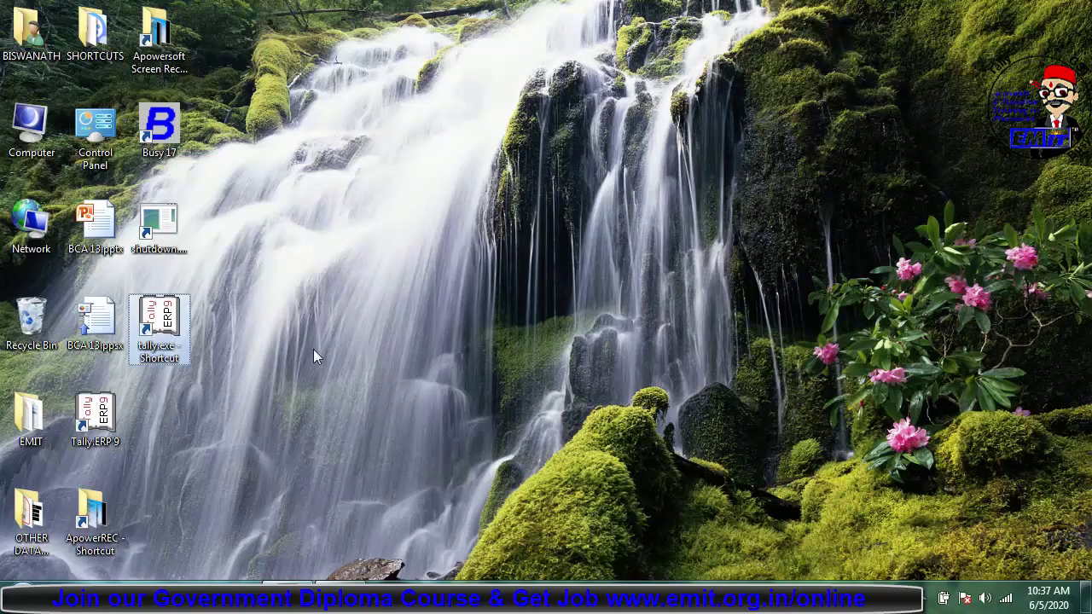
{"action": "left_click", "coordinate": [341, 597]}
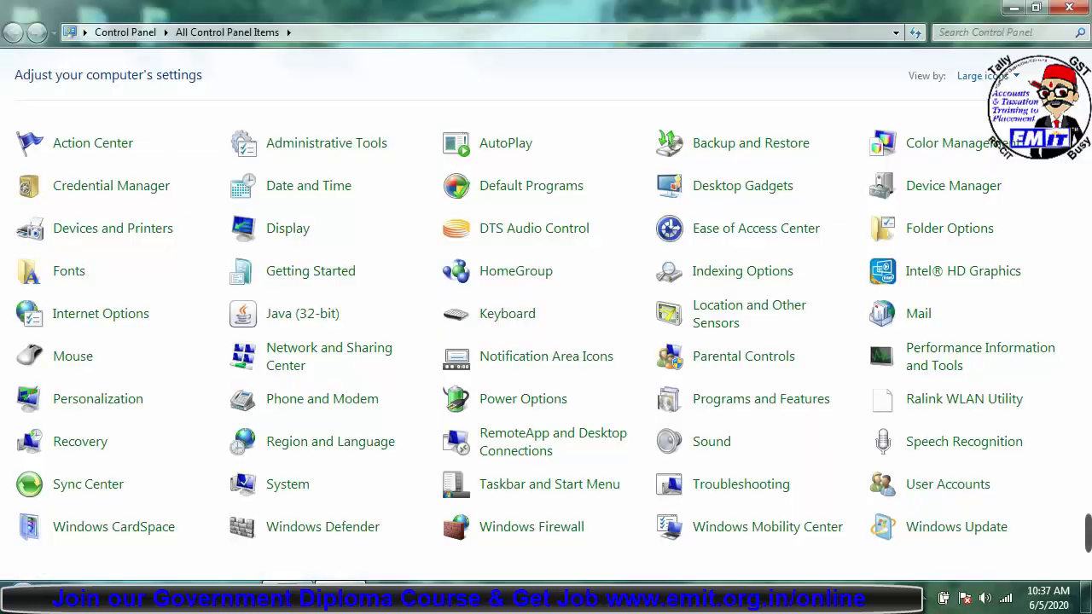
{"action": "left_click", "coordinate": [84, 359]}
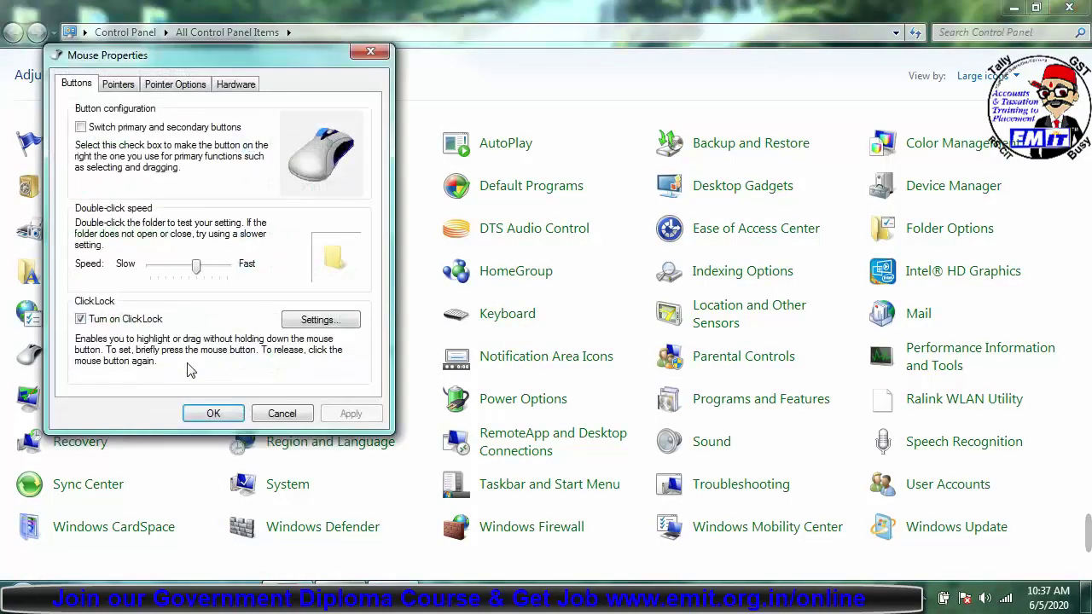
{"action": "left_click", "coordinate": [128, 321]}
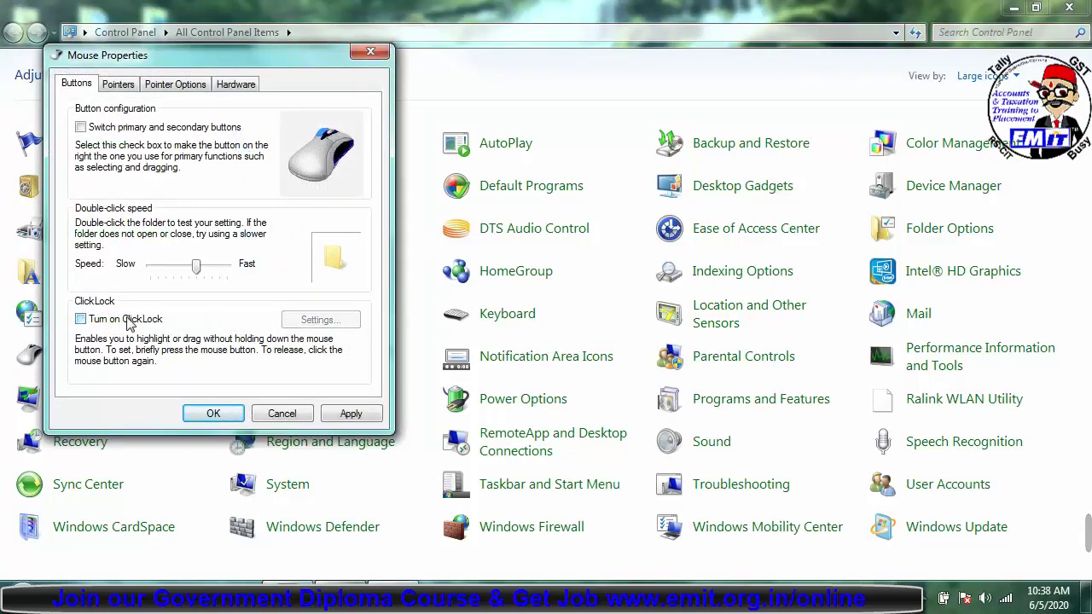
Examine the Working In Background and Busy pointers of the Windows Aero scheme in Mouse Properties
{"action": "left_click", "coordinate": [125, 89]}
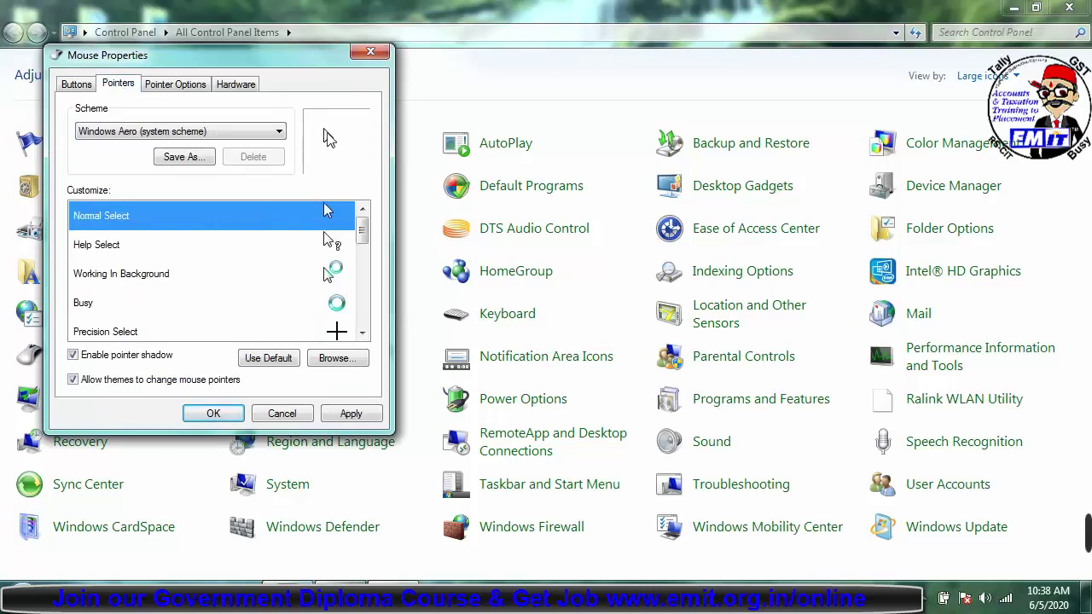
{"action": "left_click", "coordinate": [301, 281]}
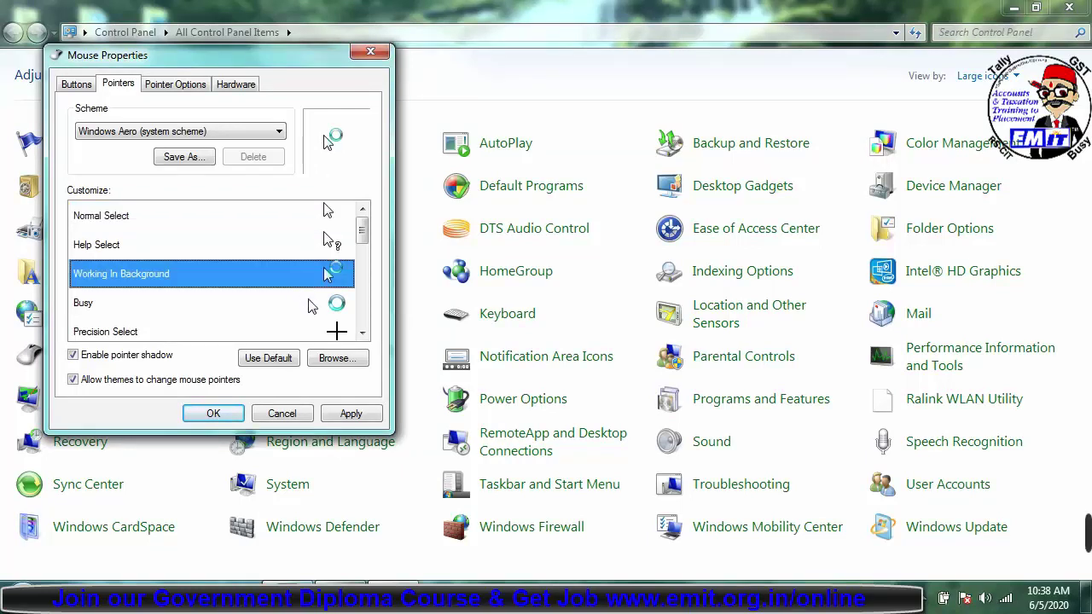
{"action": "left_click", "coordinate": [309, 302]}
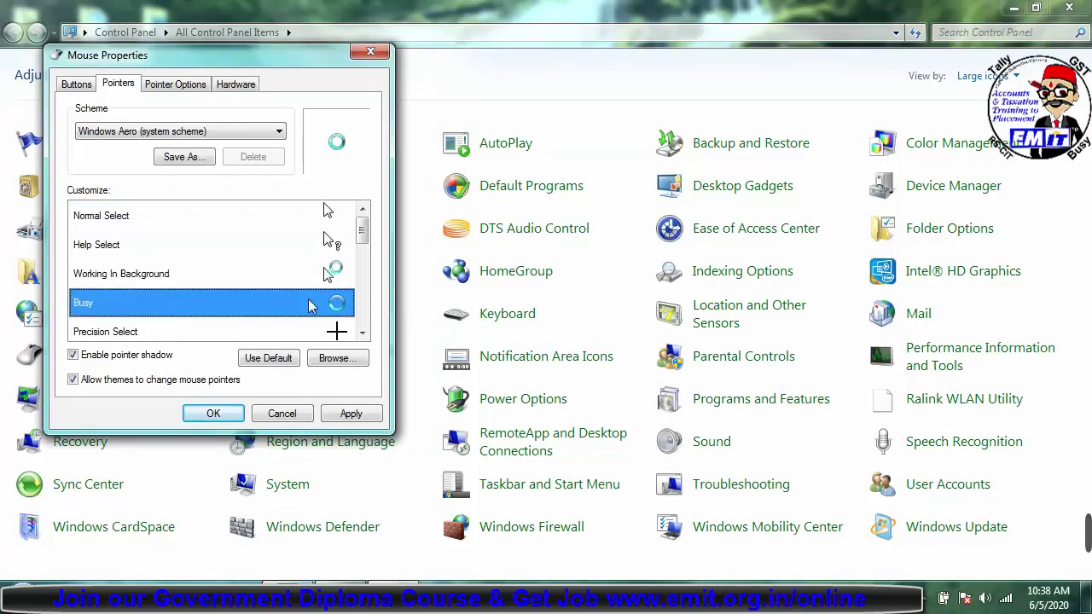
{"action": "left_click", "coordinate": [323, 278]}
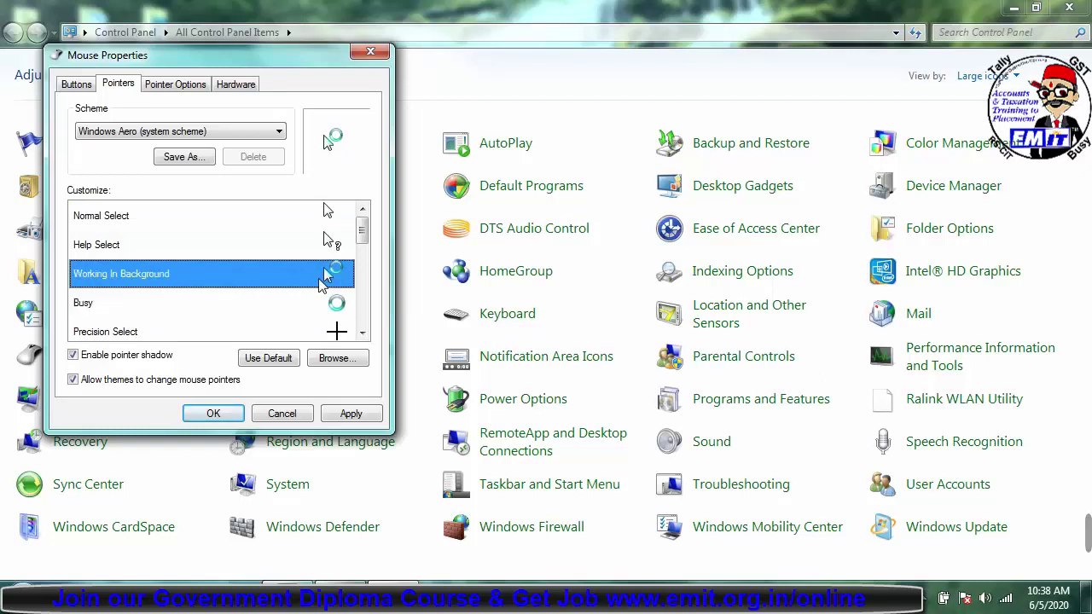
Assign the cursor file aero_link_xl.cur to the Normal Select pointer and apply it
{"action": "left_click", "coordinate": [325, 222]}
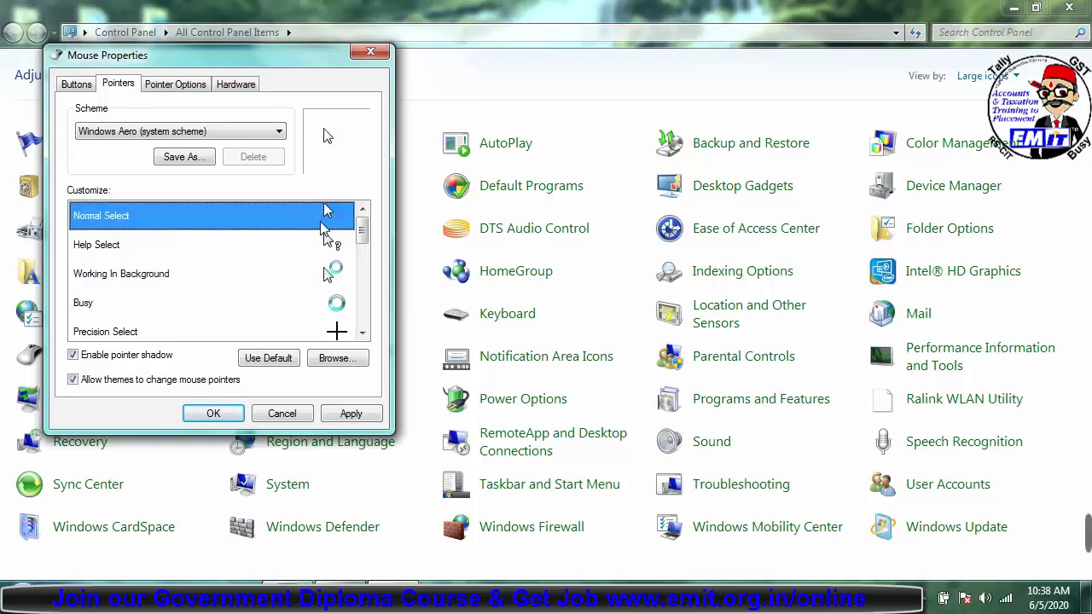
{"action": "left_click", "coordinate": [329, 358]}
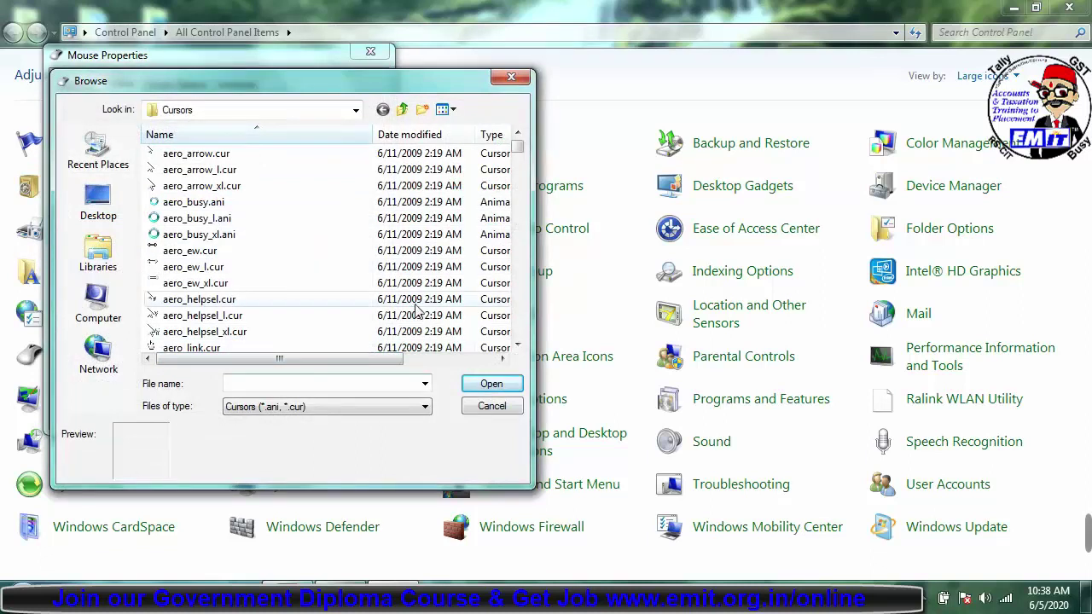
{"action": "mouse_move", "coordinate": [517, 144]}
{"action": "left_mouse_down"}
{"action": "mouse_move", "coordinate": [536, 345]}
{"action": "mouse_move", "coordinate": [522, 143]}
{"action": "left_mouse_up"}
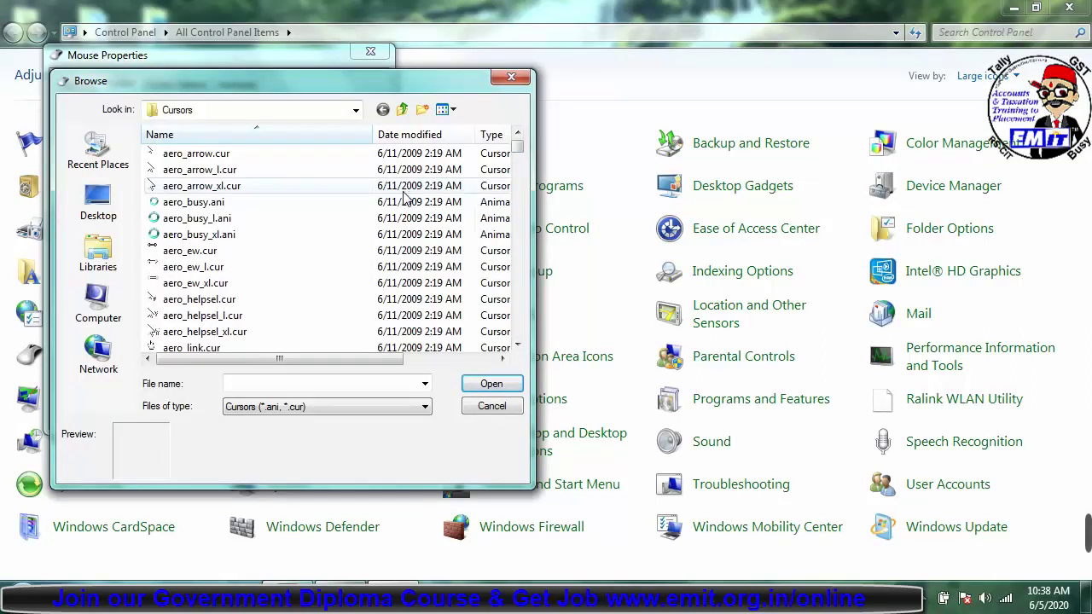
{"action": "left_click", "coordinate": [517, 345]}
{"action": "left_click", "coordinate": [517, 345]}
{"action": "left_click", "coordinate": [517, 344]}
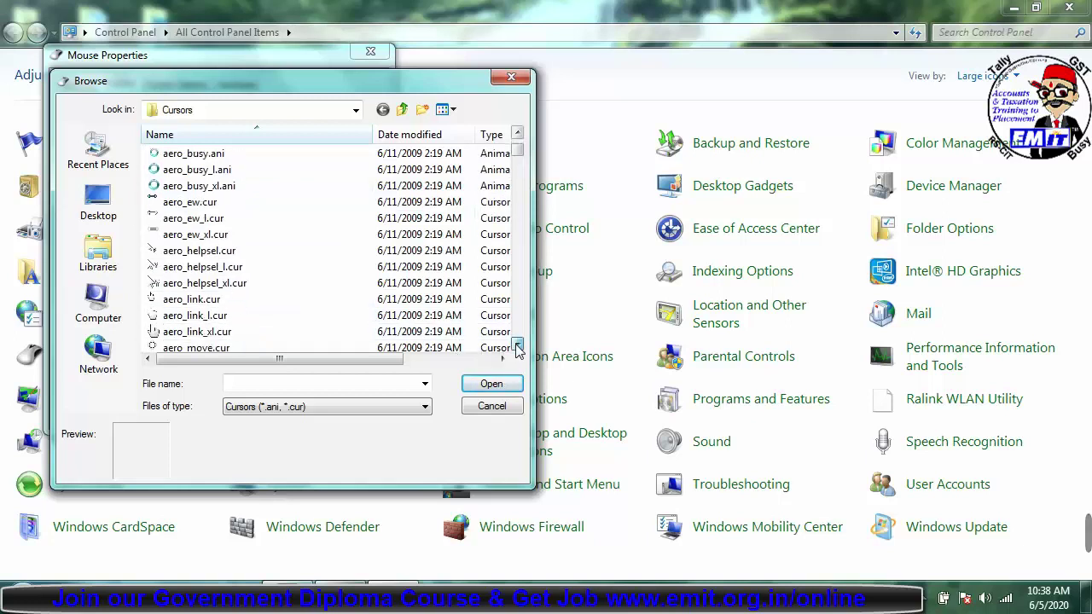
{"action": "left_click", "coordinate": [517, 344]}
{"action": "left_click", "coordinate": [517, 344]}
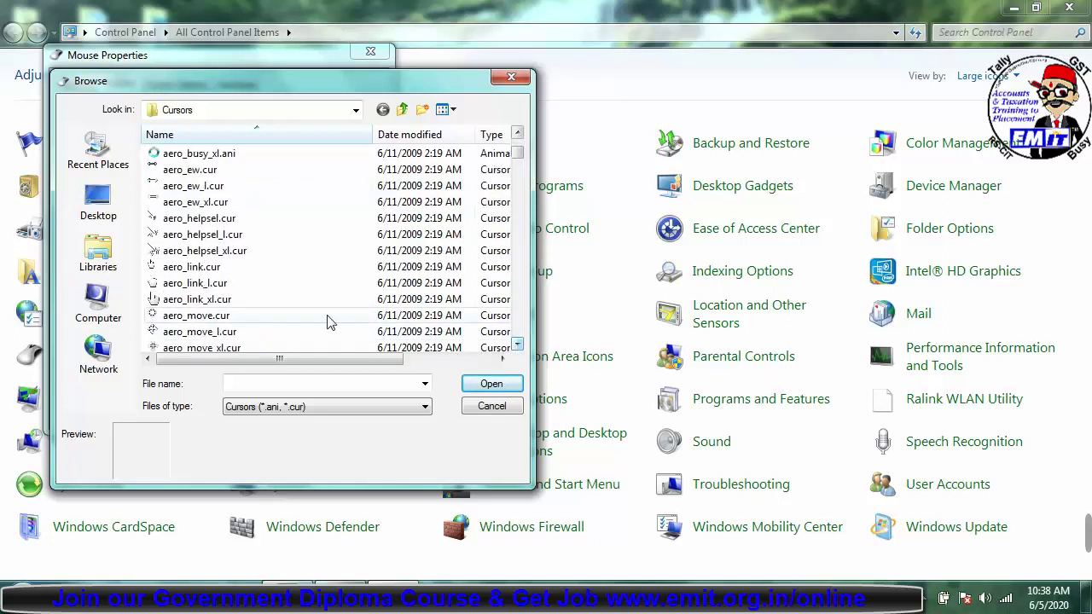
{"action": "left_click", "coordinate": [184, 300]}
{"action": "left_click", "coordinate": [491, 384]}
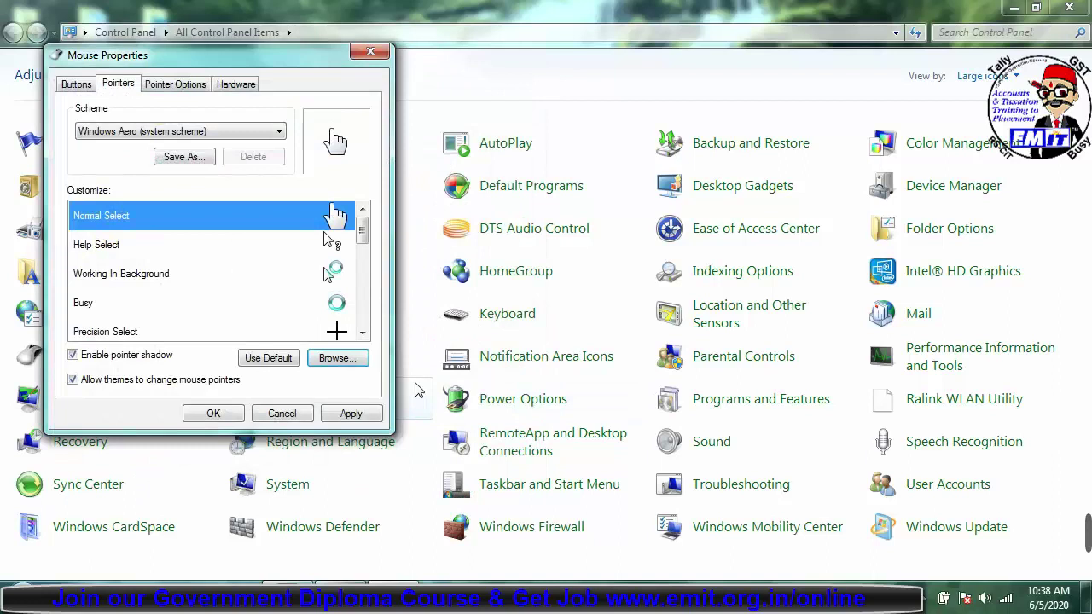
{"action": "left_click", "coordinate": [335, 414]}
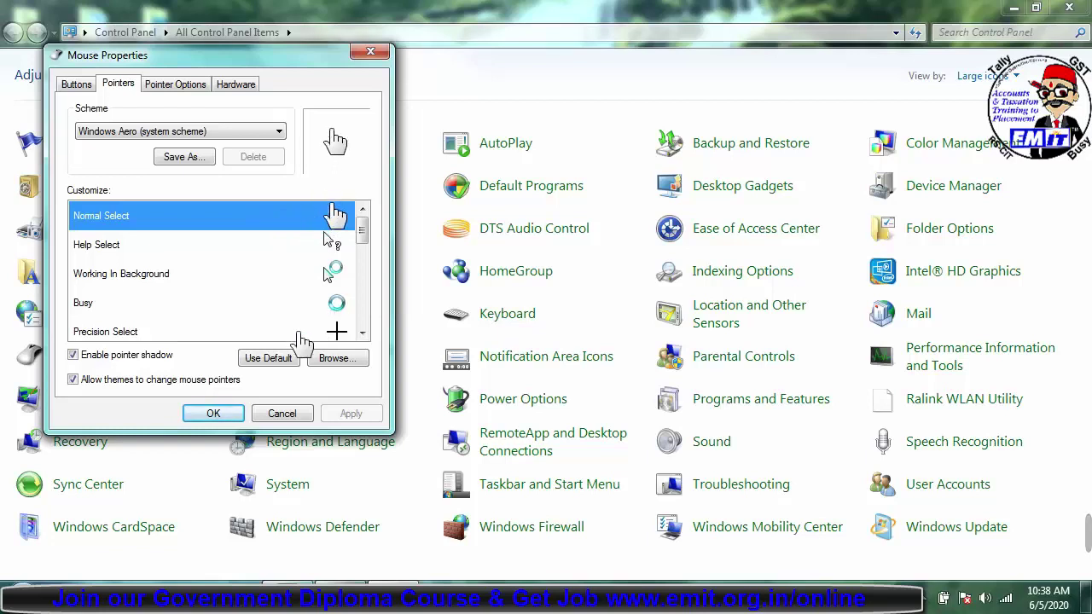
Restore the default cursor for the Normal Select pointer and apply it
{"action": "left_click", "coordinate": [284, 359]}
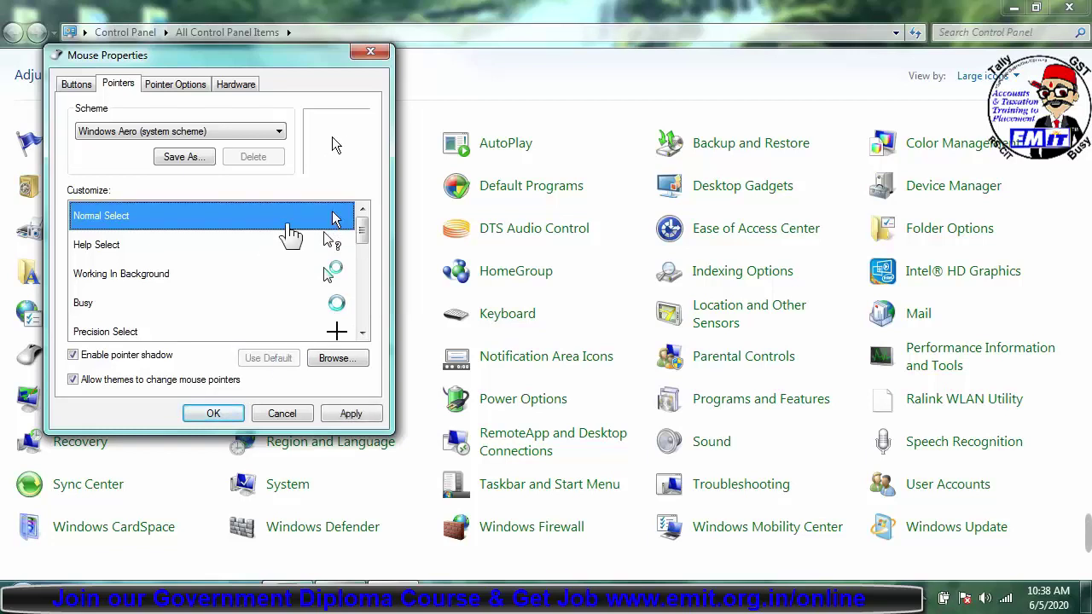
{"action": "left_click", "coordinate": [353, 414]}
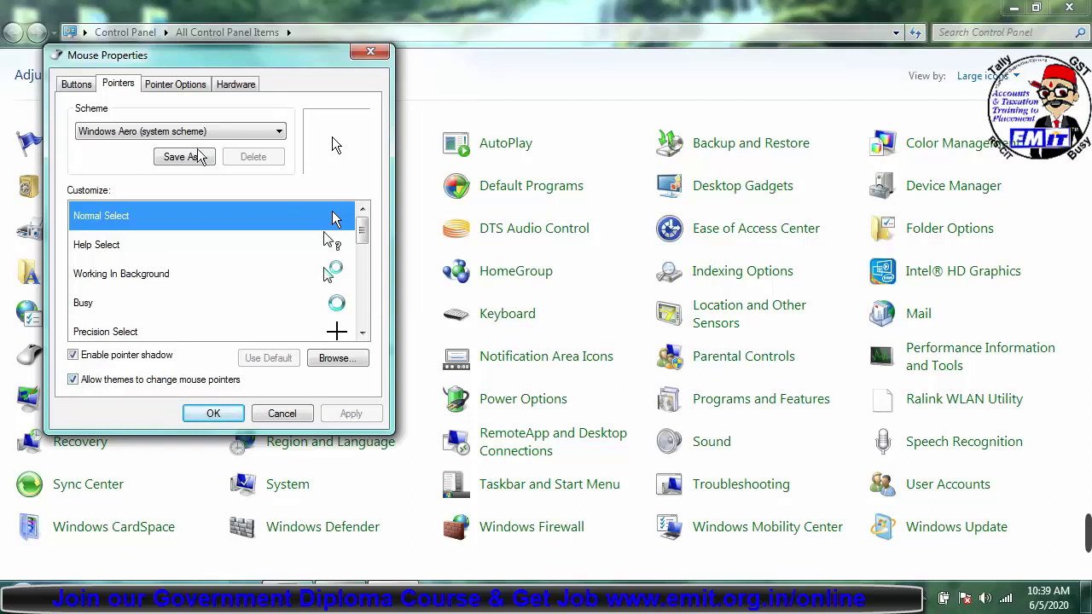
Try the fastest pointer speed, settle on one moderately above the middle, and enable moving the pointer automatically to default buttons, saving the settings
{"action": "left_click", "coordinate": [169, 89]}
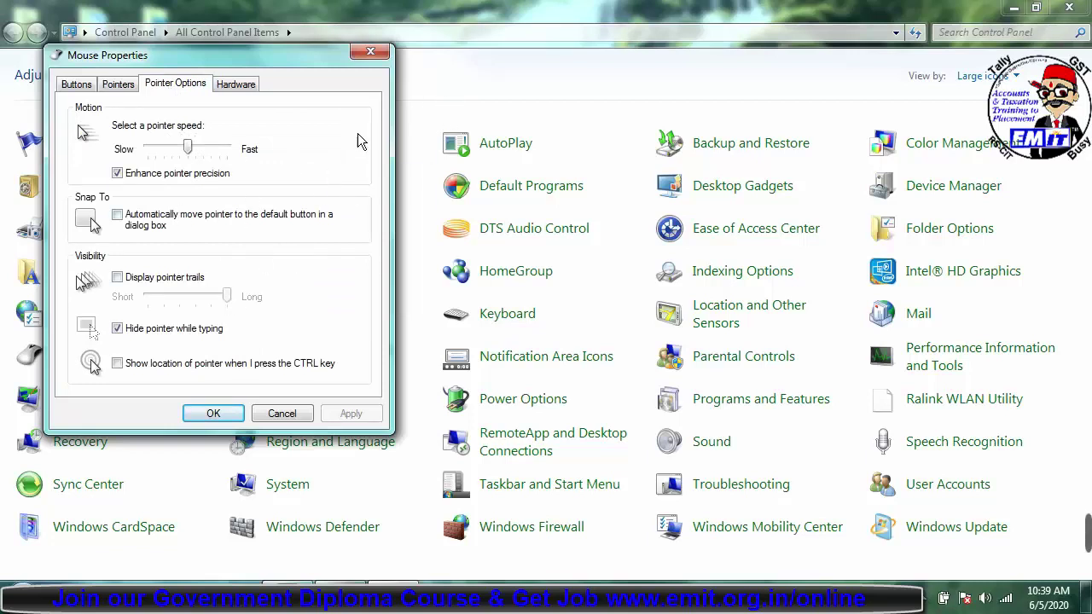
{"action": "left_click_drag", "start_coordinate": [188, 150], "coordinate": [238, 153]}
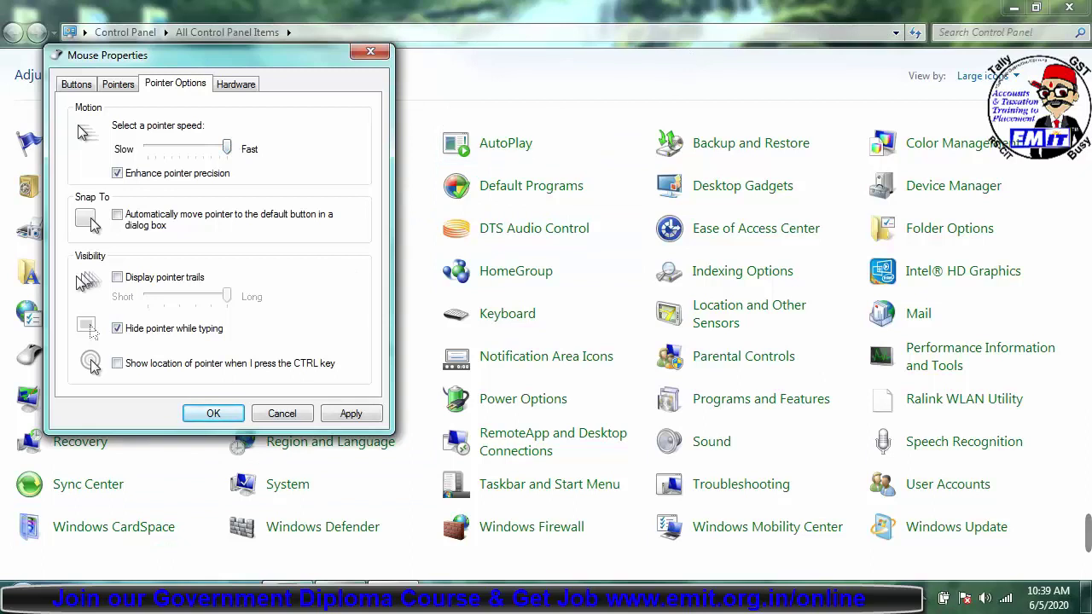
{"action": "left_click", "coordinate": [205, 151]}
{"action": "mouse_move", "coordinate": [204, 149]}
{"action": "left_mouse_down"}
{"action": "mouse_move", "coordinate": [183, 148]}
{"action": "mouse_move", "coordinate": [207, 148]}
{"action": "left_mouse_up"}
{"action": "left_click", "coordinate": [119, 218]}
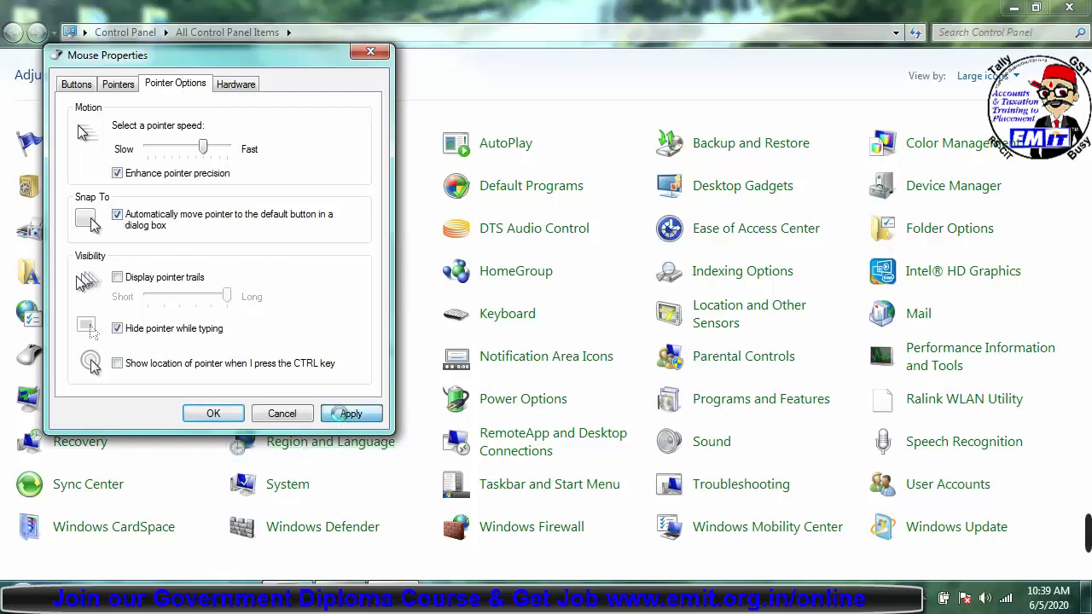
{"action": "left_click", "coordinate": [210, 415]}
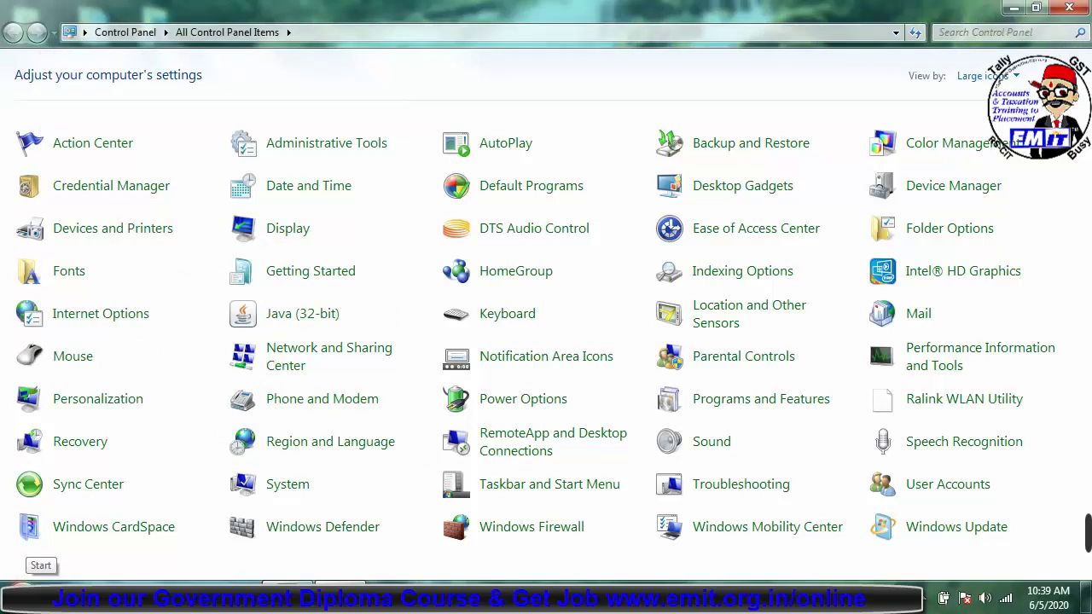
Test the automatic pointer movement on the Run dialog and close the dialog without running anything
{"action": "left_click", "coordinate": [19, 599]}
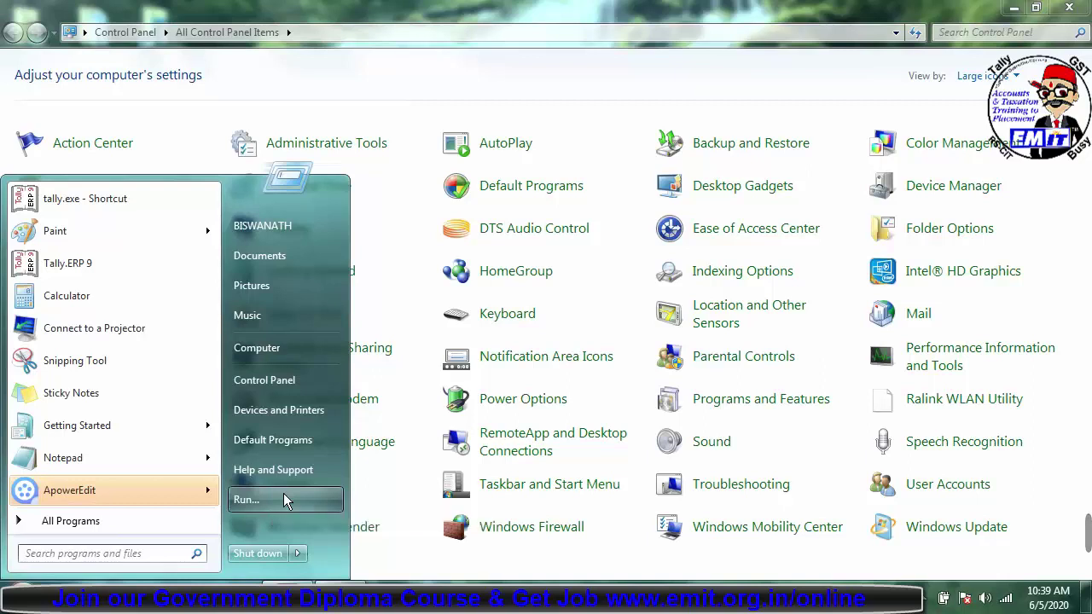
{"action": "left_click", "coordinate": [285, 499]}
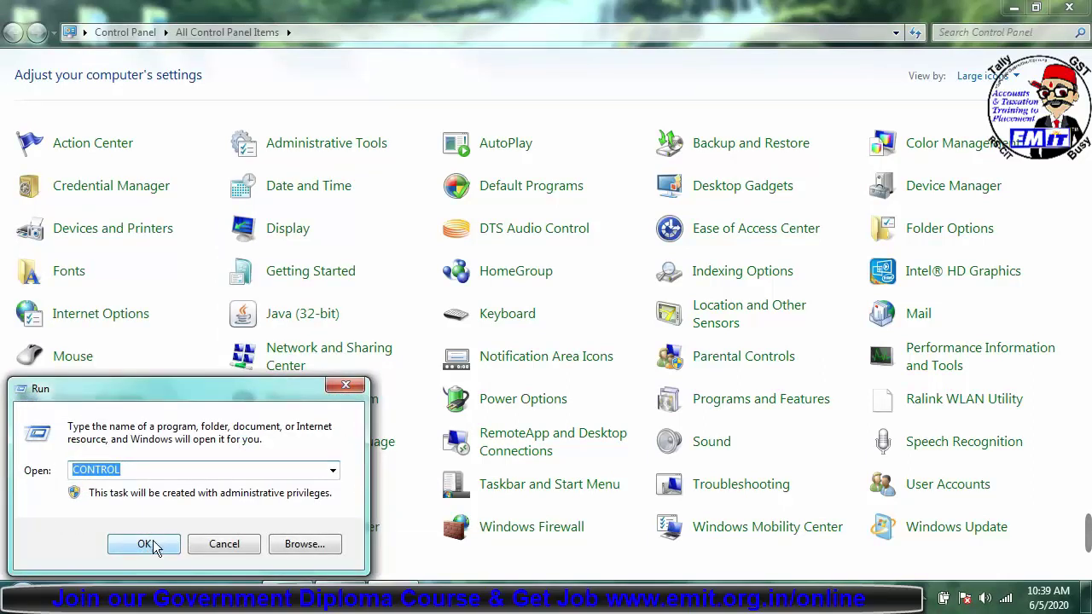
{"action": "left_click", "coordinate": [345, 385]}
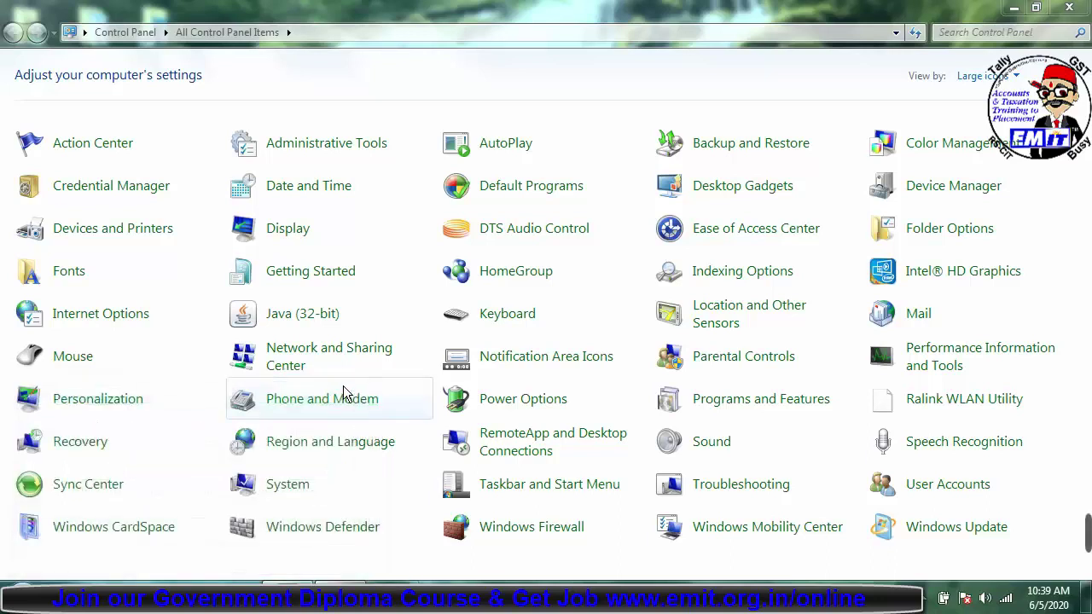
Disable the automatic pointer movement to the default button in Mouse Properties, apply the change and close the dialog
{"action": "left_click", "coordinate": [51, 361]}
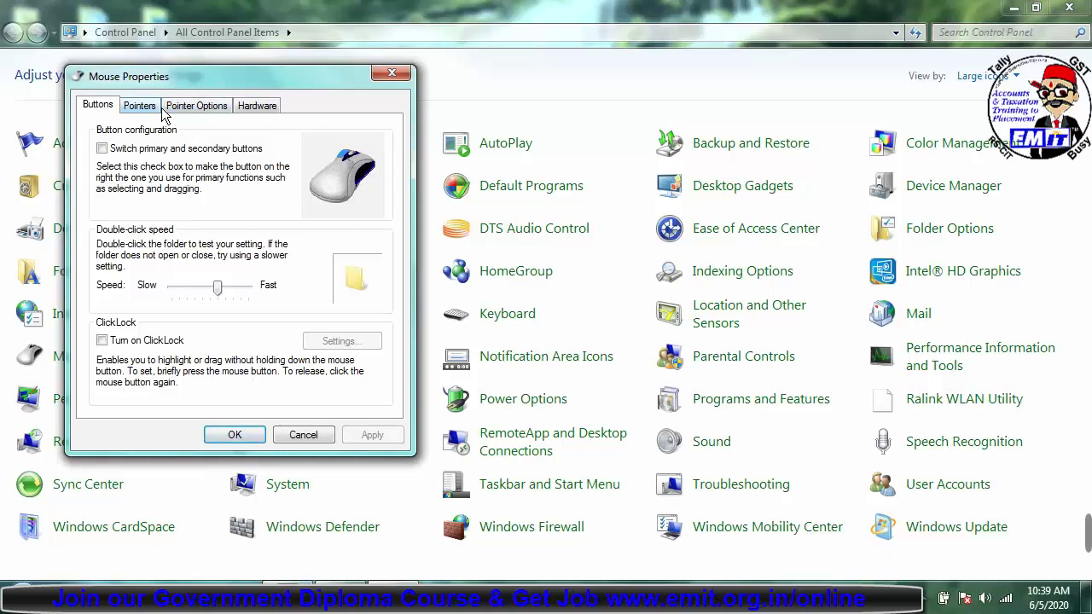
{"action": "left_click", "coordinate": [140, 108]}
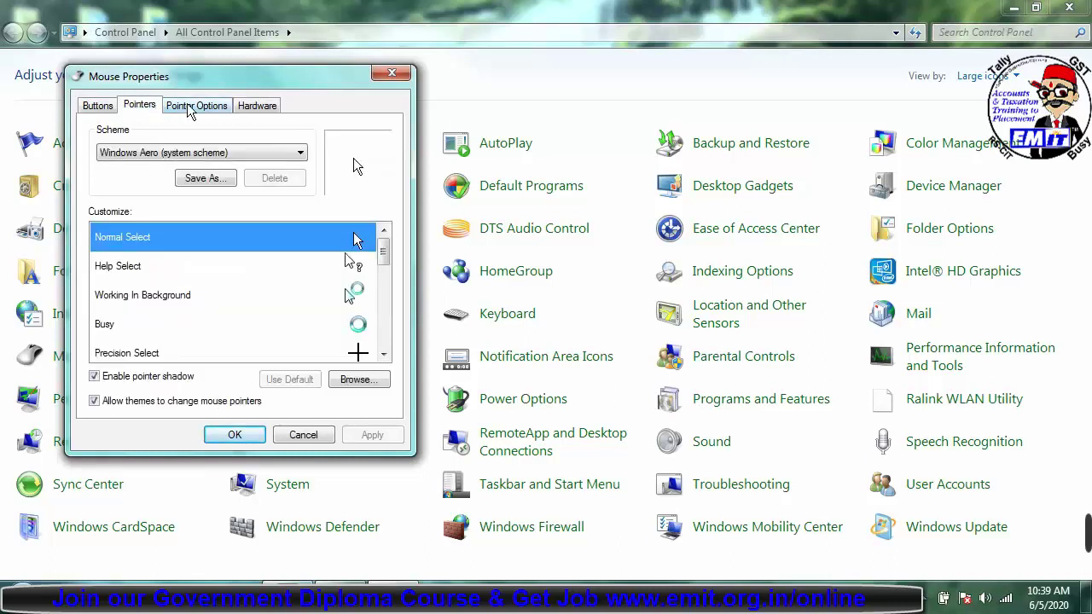
{"action": "left_click", "coordinate": [191, 108]}
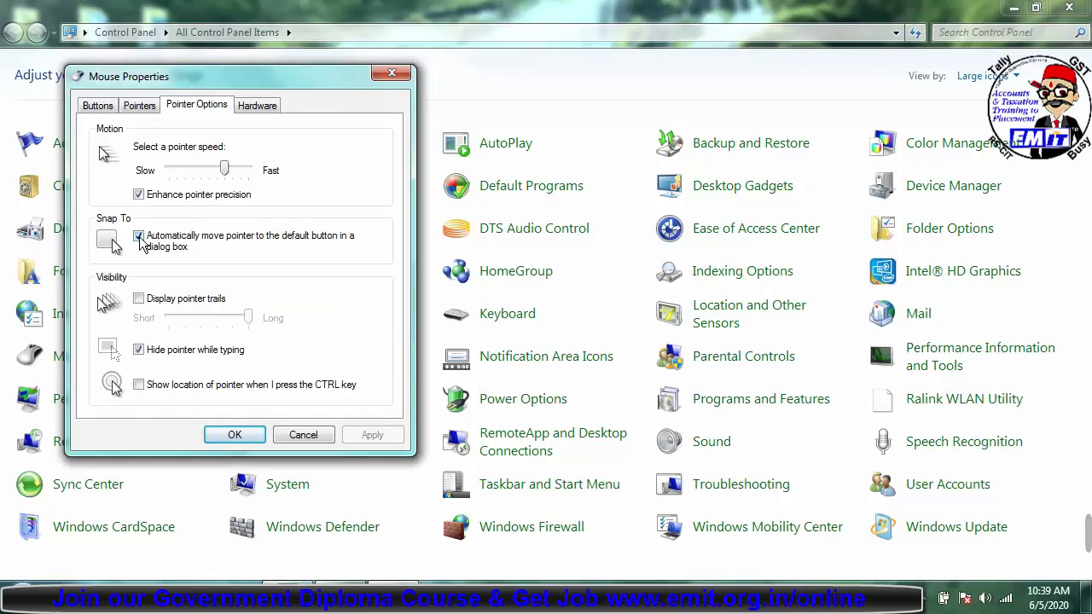
{"action": "left_click", "coordinate": [138, 237]}
{"action": "left_click", "coordinate": [372, 436]}
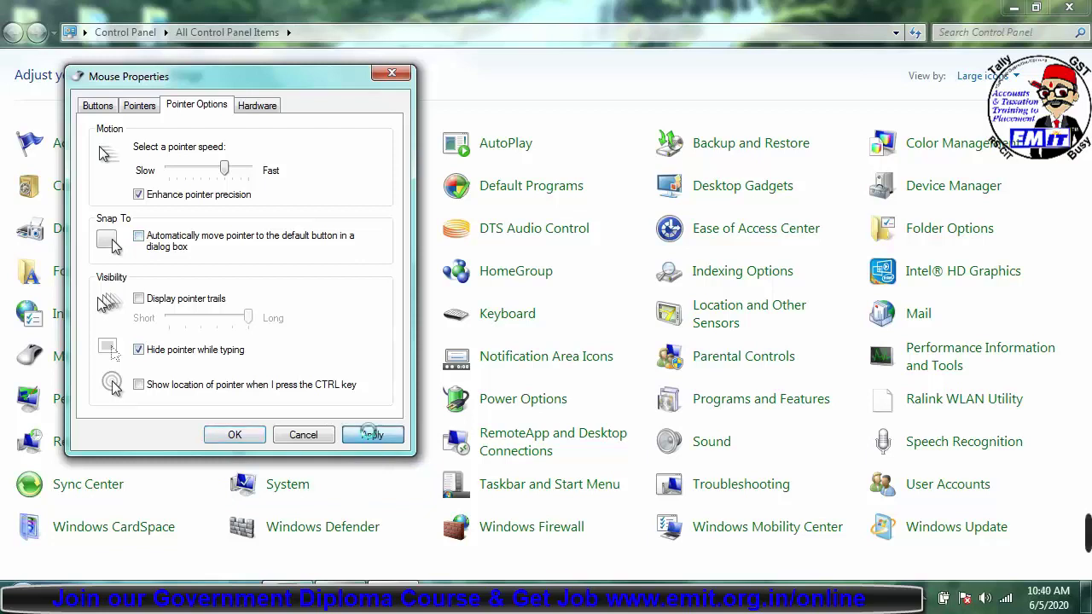
{"action": "left_click", "coordinate": [235, 436]}
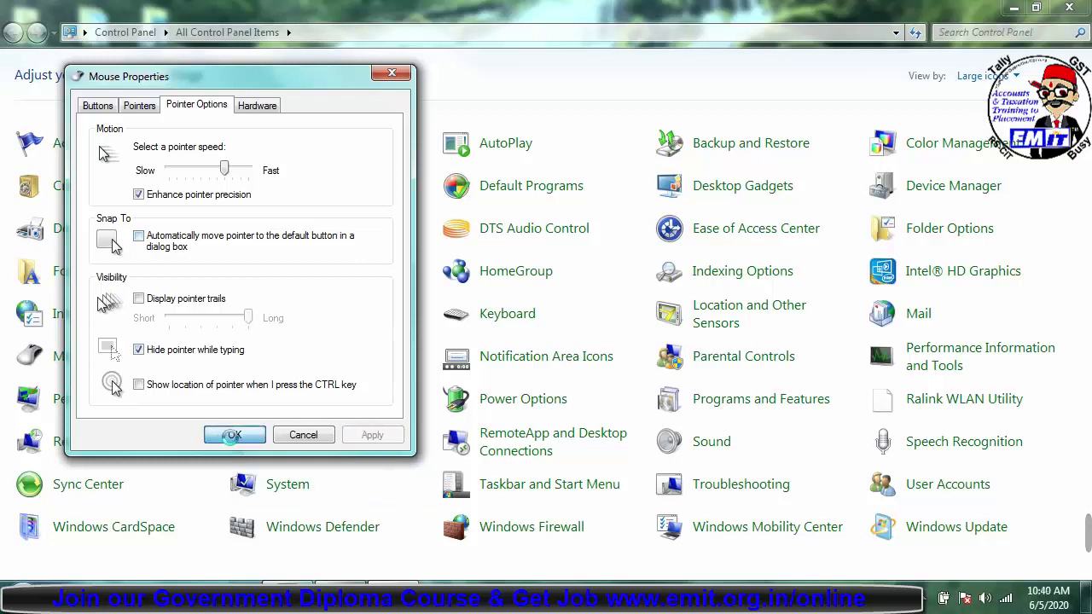
Check the pointer behaviour on the Run dialog again and run CONTROL from it
{"action": "left_click", "coordinate": [19, 599]}
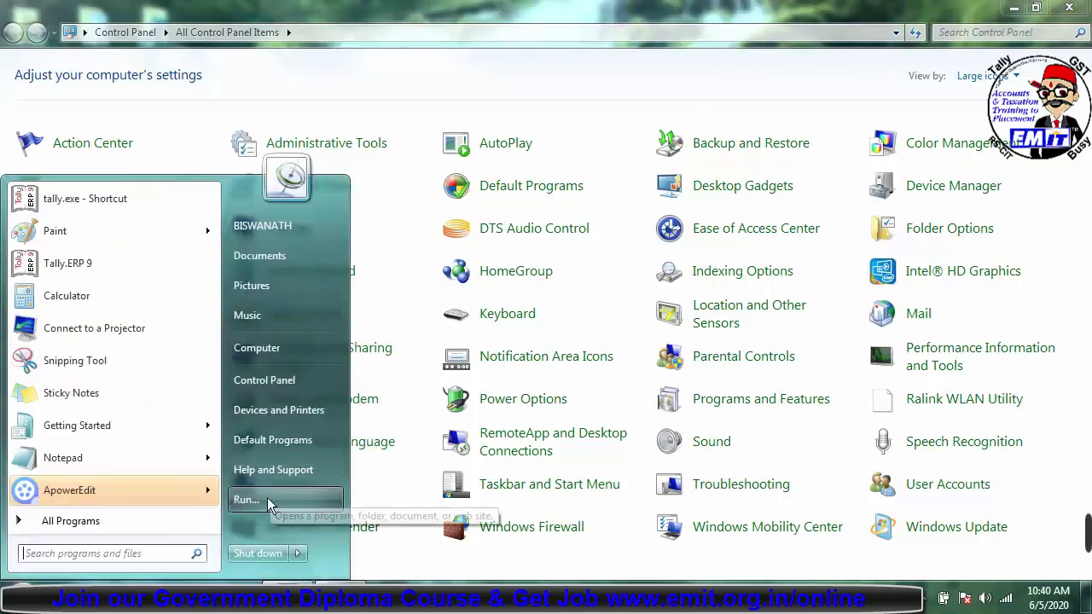
{"action": "left_click", "coordinate": [267, 498]}
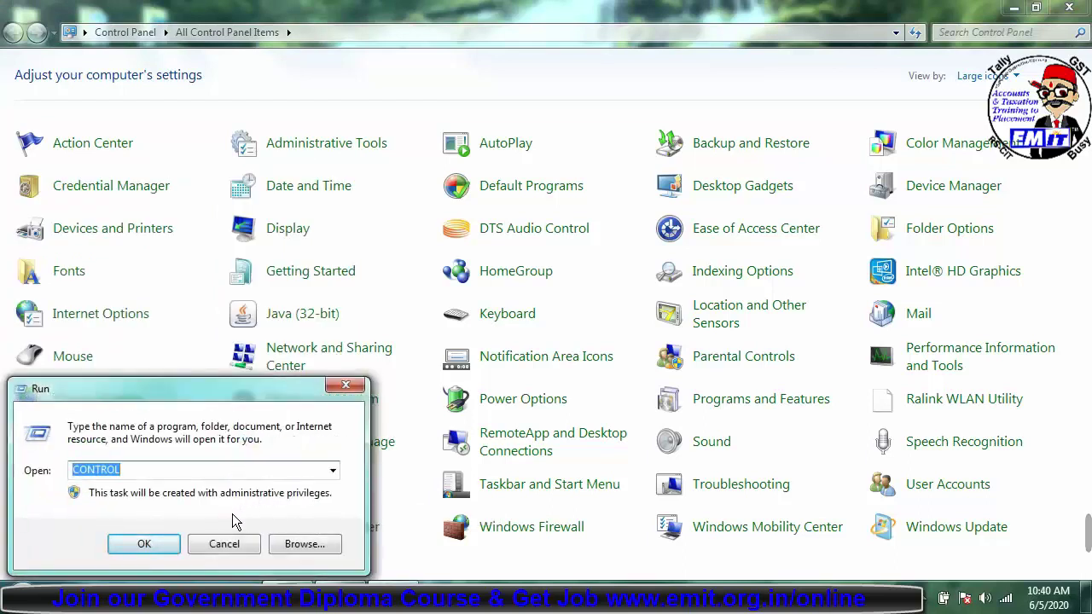
{"action": "left_click", "coordinate": [144, 544]}
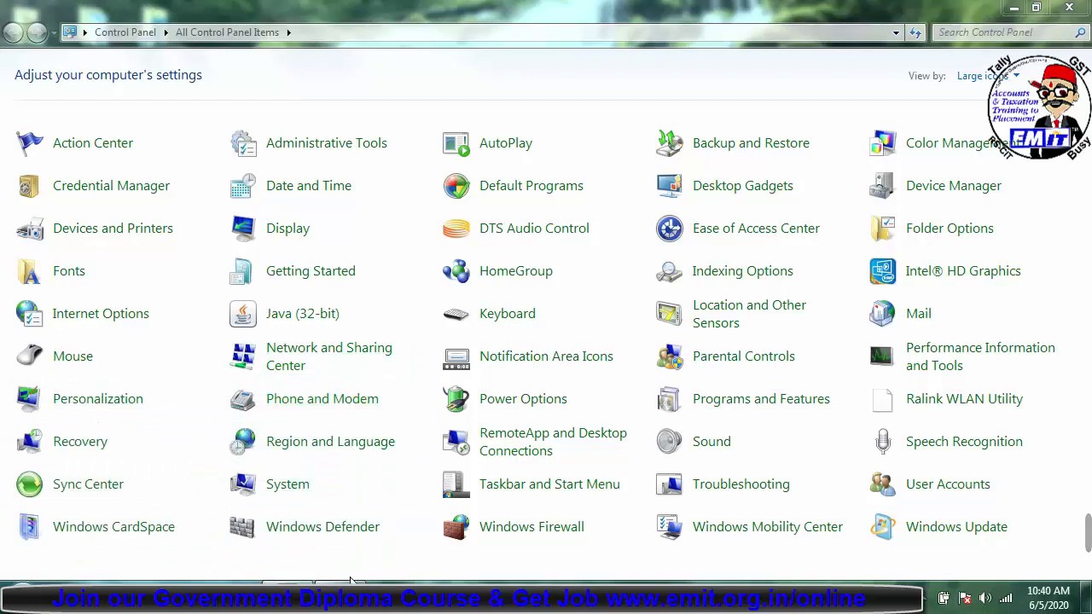
{"action": "mouse_move", "coordinate": [296, 563]}
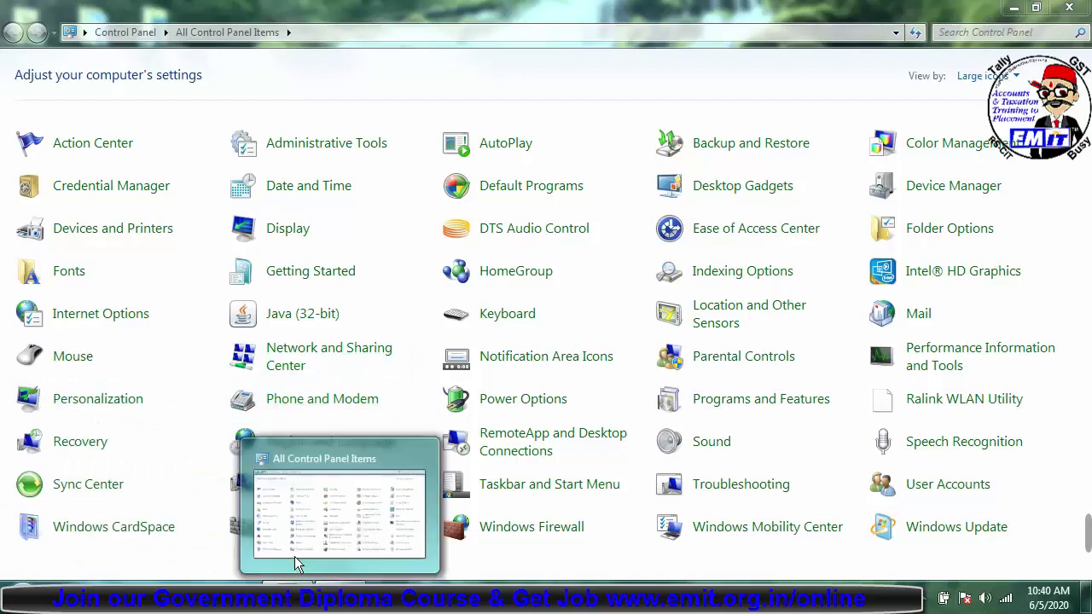
Open the Mouse pointer options, try displaying pointer trails, and disable them again
{"action": "left_click", "coordinate": [73, 358]}
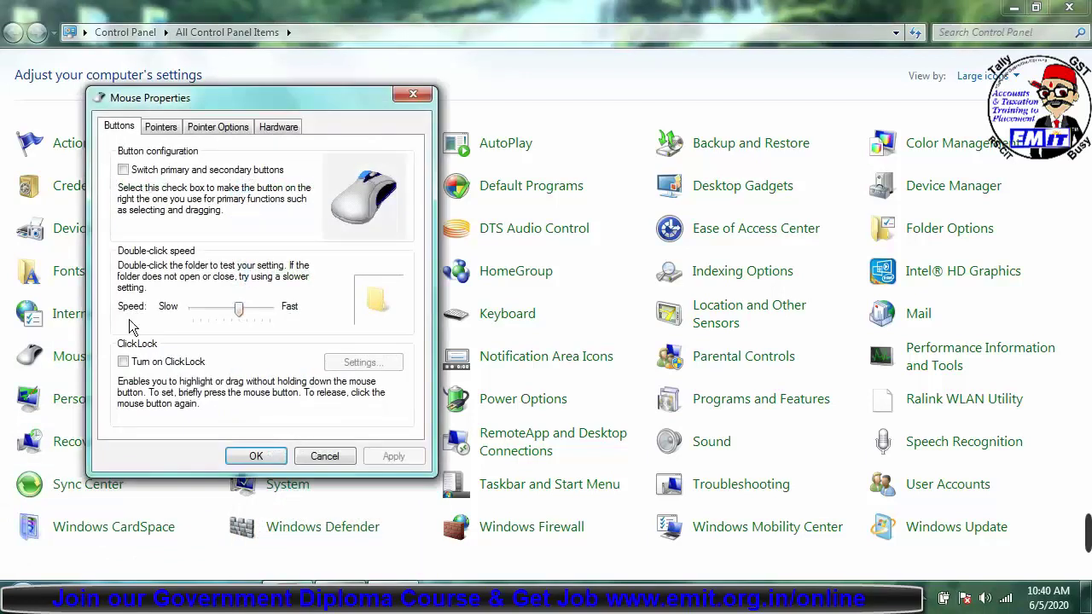
{"action": "left_click", "coordinate": [223, 126]}
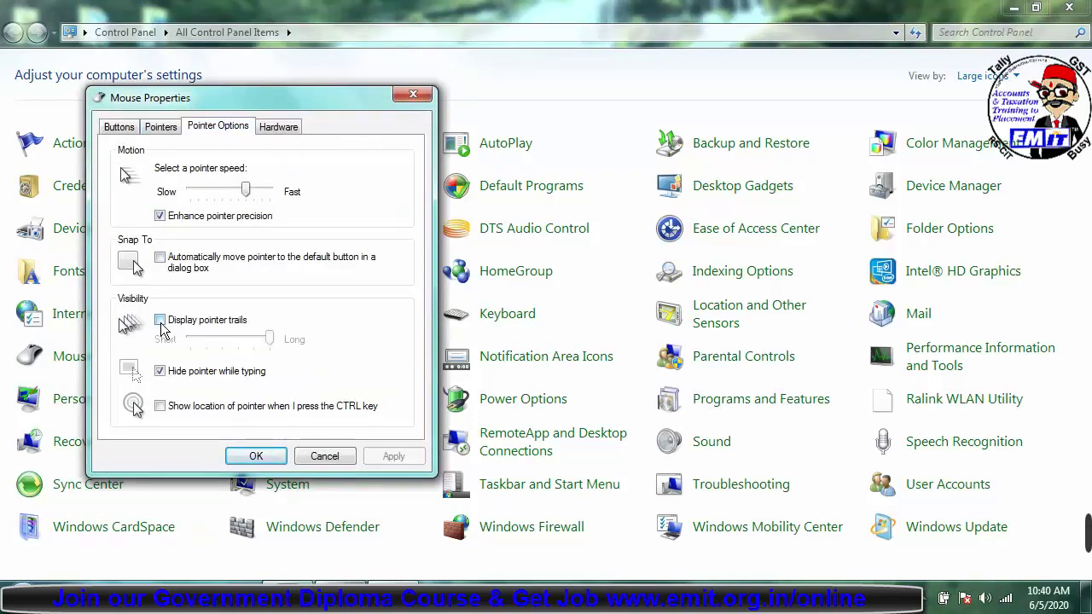
{"action": "left_click", "coordinate": [160, 320]}
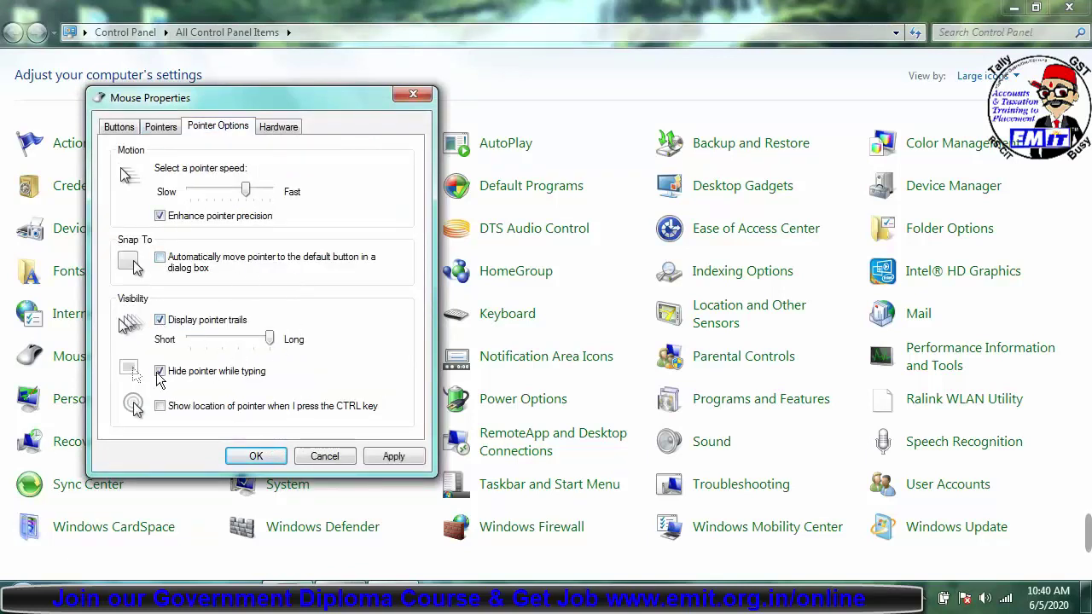
{"action": "left_click", "coordinate": [218, 342]}
{"action": "left_click", "coordinate": [160, 320]}
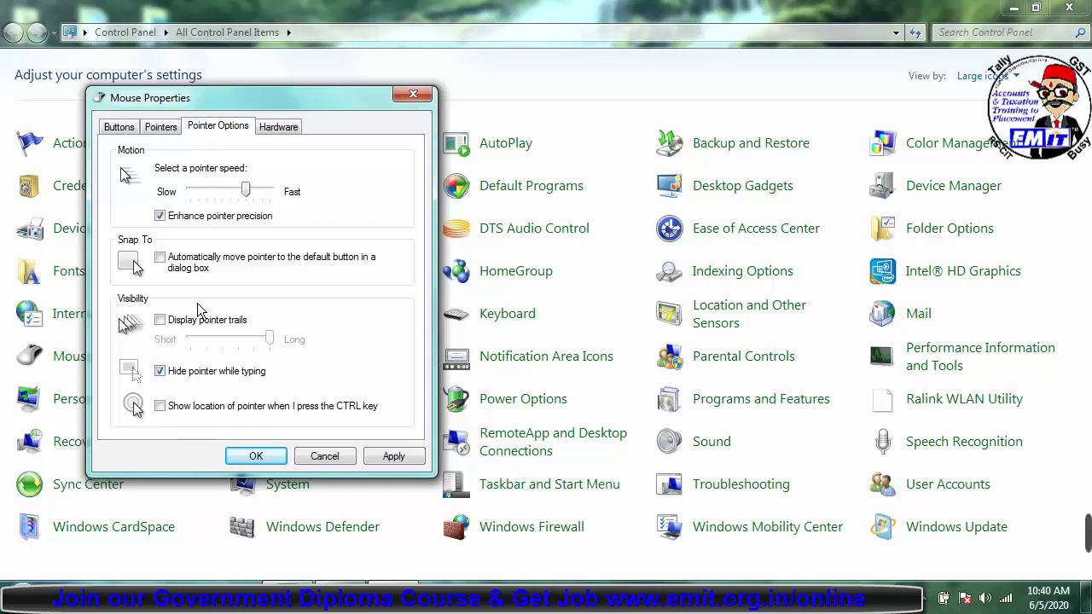
Enable showing the pointer location with the CTRL key and test the locator circle at several places on screen
{"action": "left_click", "coordinate": [160, 406]}
{"action": "key", "text": "ctrl"}
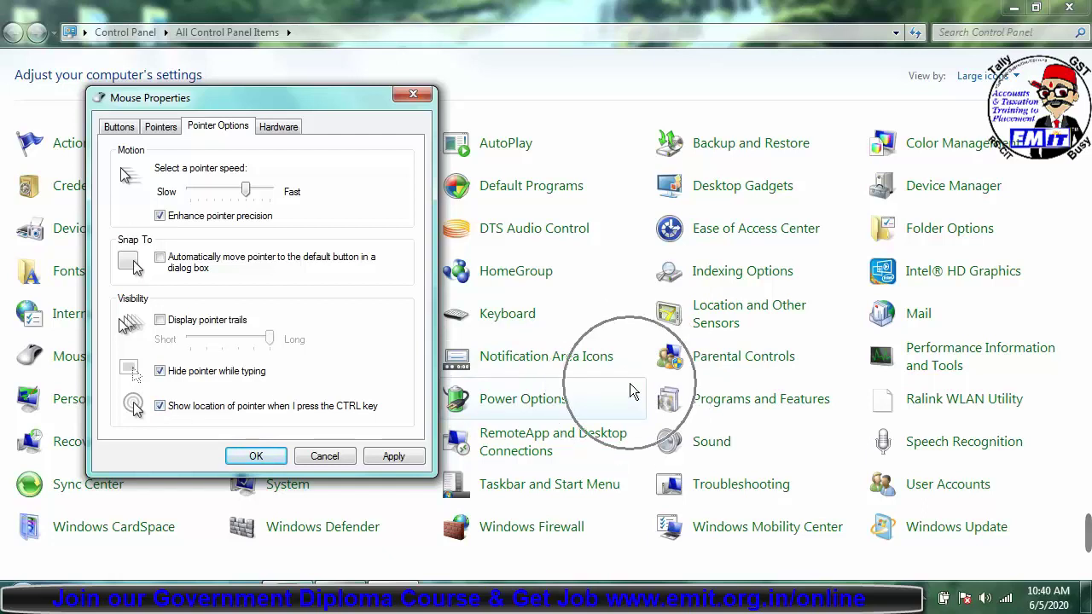
{"action": "key", "text": "ctrl"}
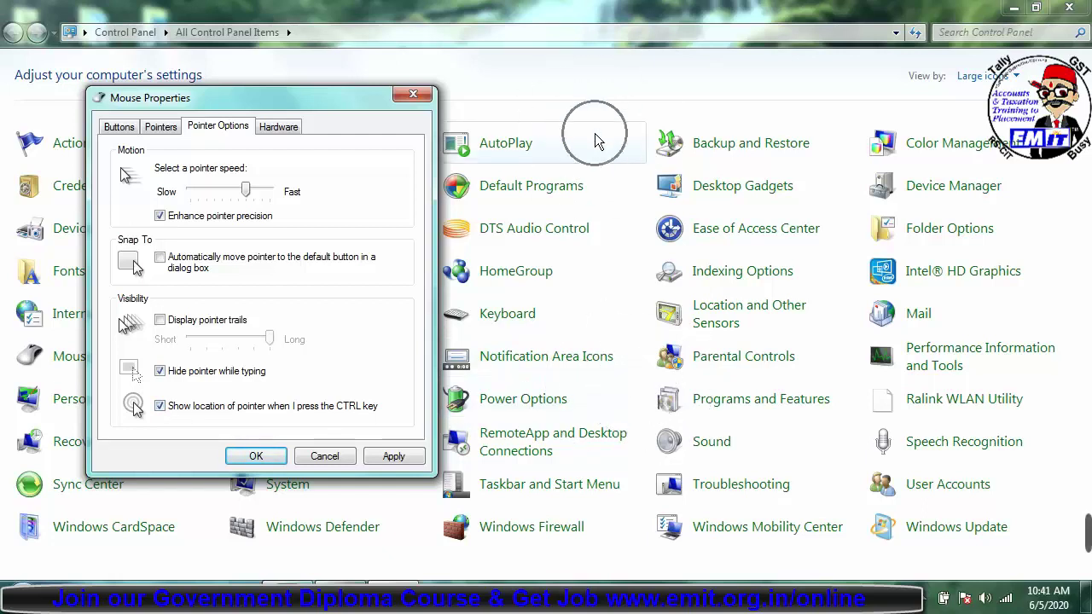
{"action": "key", "text": "ctrl"}
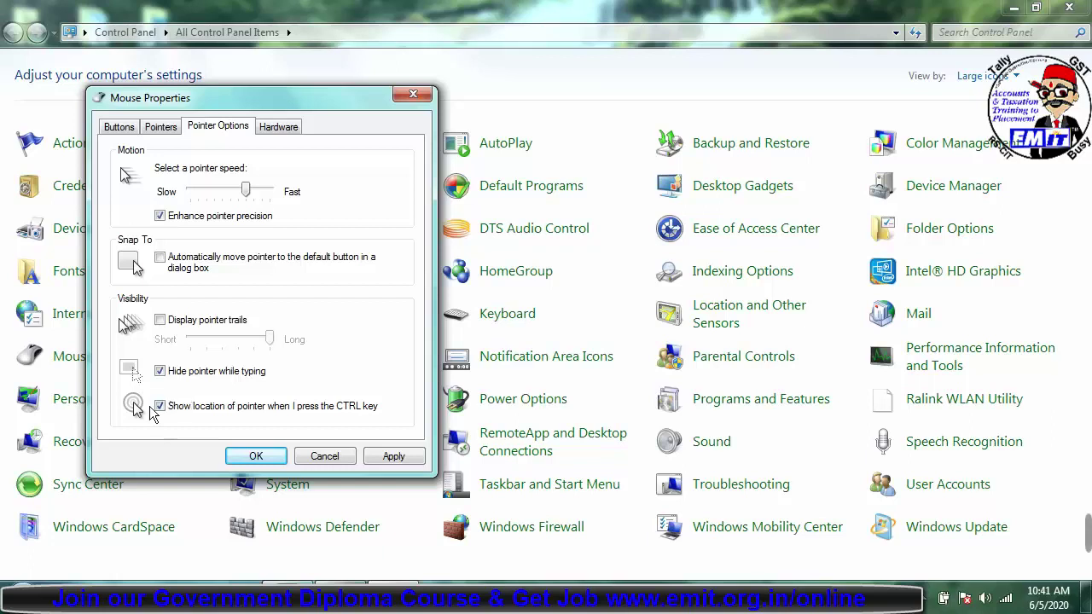
{"action": "key", "text": "ctrl"}
{"action": "key", "text": "ctrl"}
View the mouse's hardware details and close Mouse Properties without saving
{"action": "left_click", "coordinate": [281, 127]}
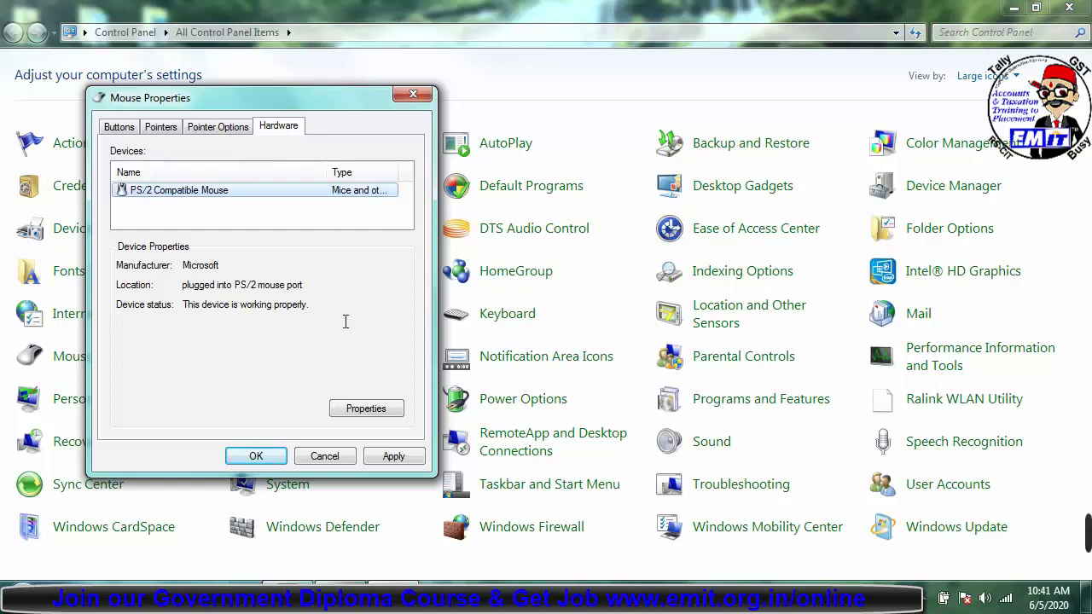
{"action": "left_click", "coordinate": [413, 96]}
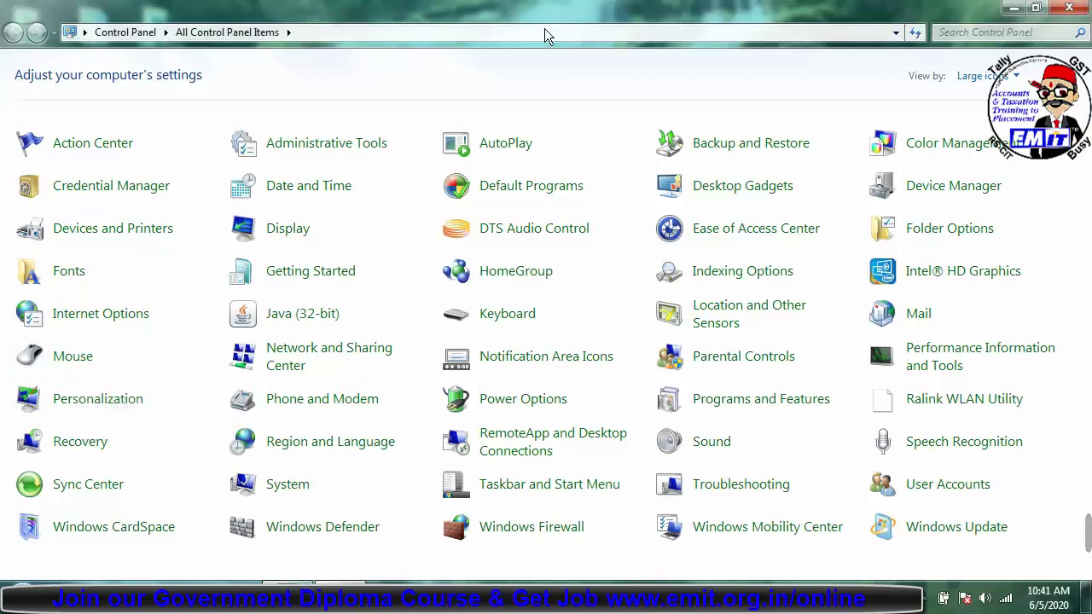
Open the Keyboard settings and examine the hardware details and the speed settings
{"action": "left_click", "coordinate": [506, 315]}
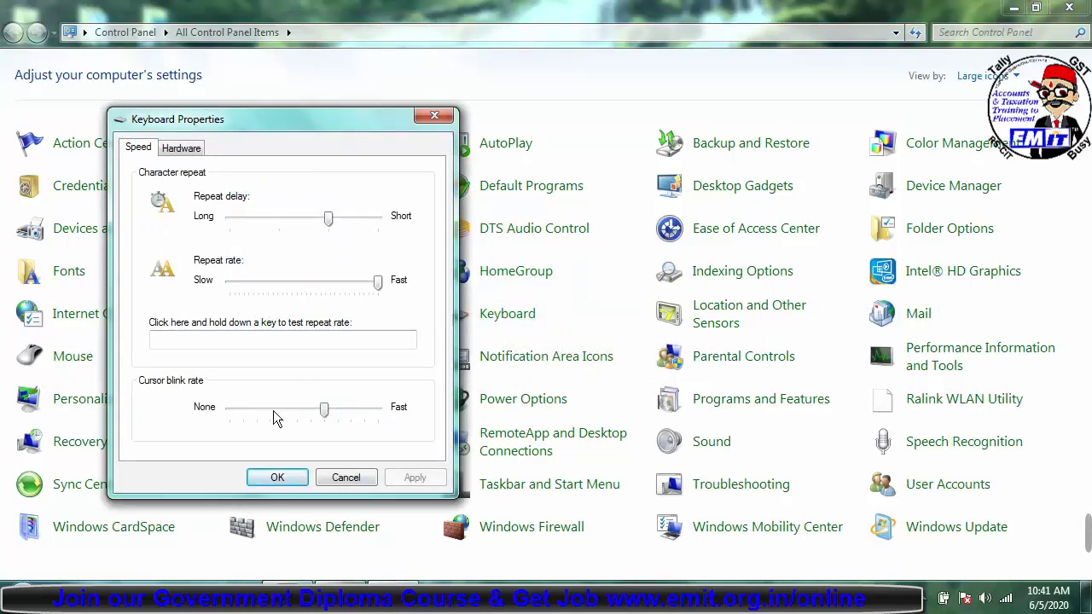
{"action": "left_click", "coordinate": [183, 149]}
{"action": "left_click", "coordinate": [152, 149]}
{"action": "left_click", "coordinate": [173, 148]}
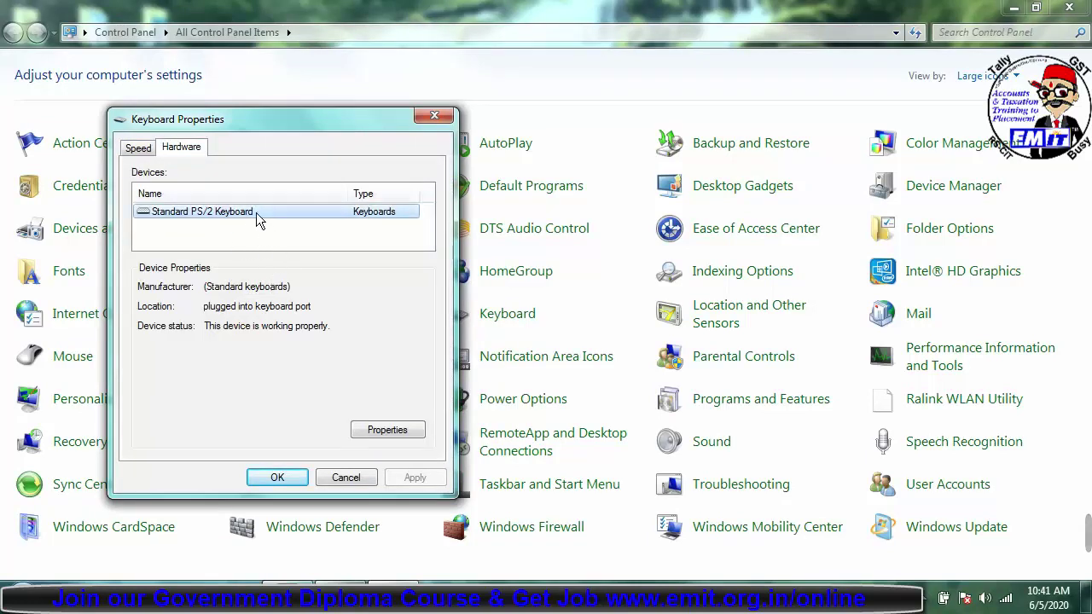
{"action": "left_click", "coordinate": [137, 149]}
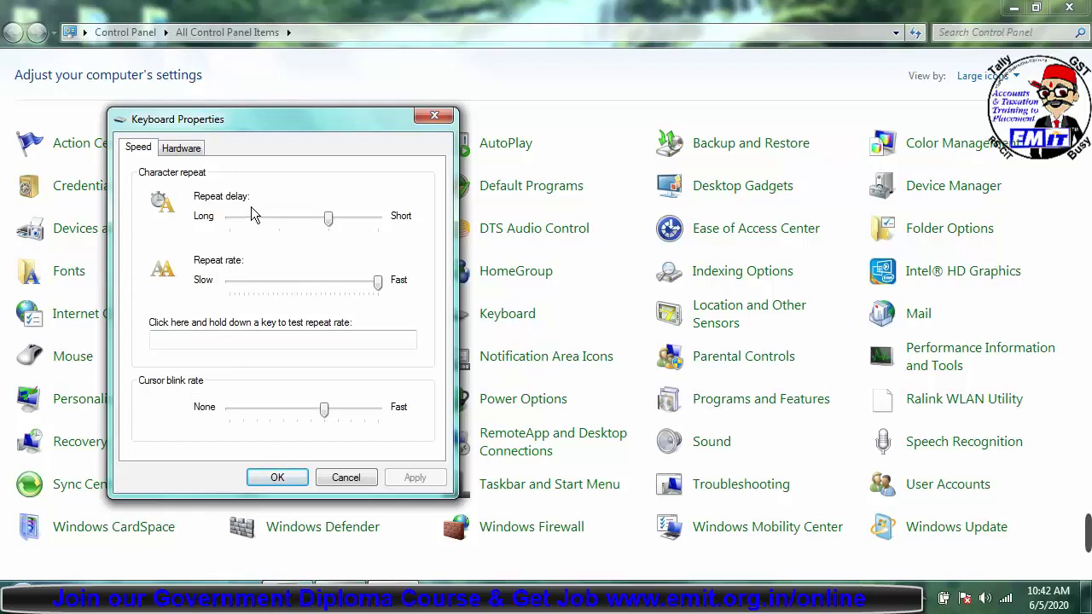
Apply the shortest keyboard repeat delay and test it twice by entering repeated "a" characters in the test field
{"action": "left_click_drag", "start_coordinate": [334, 222], "coordinate": [365, 230]}
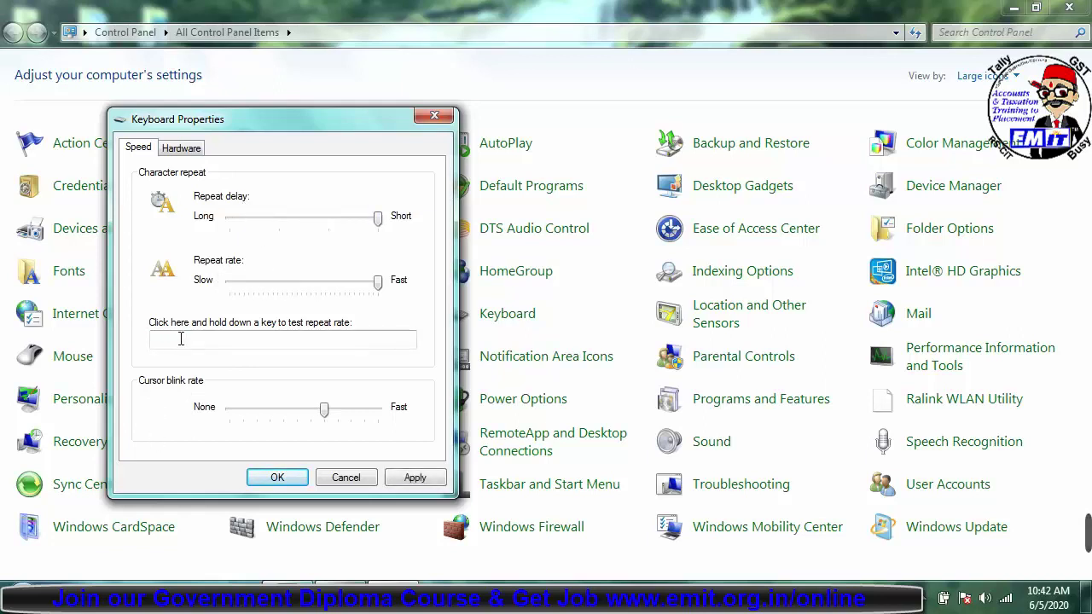
{"action": "left_click", "coordinate": [401, 474]}
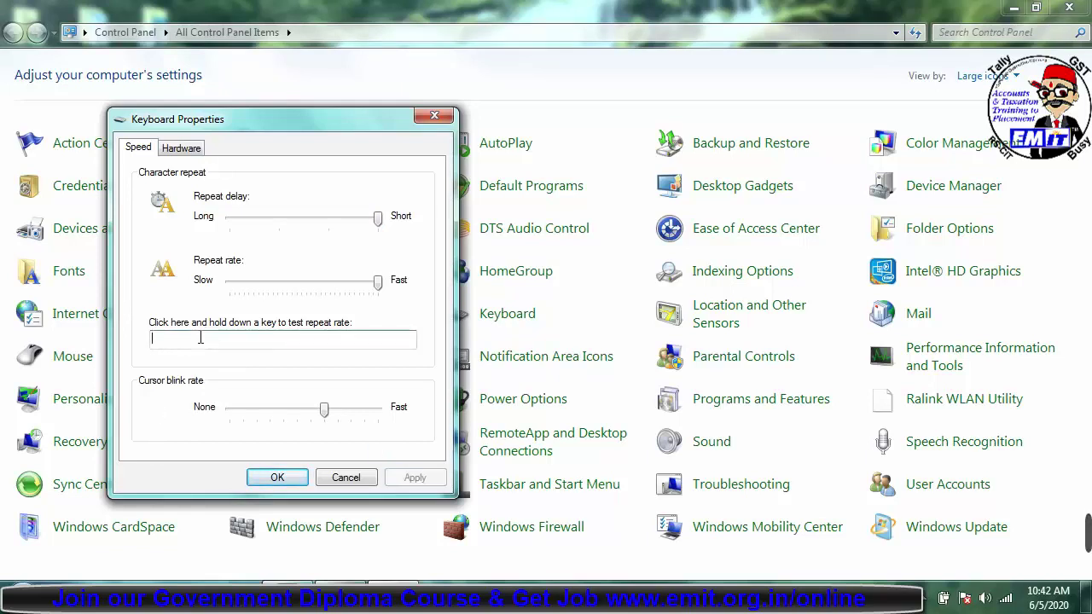
{"action": "type", "text": "aaaaaaaaaaaaaa"}
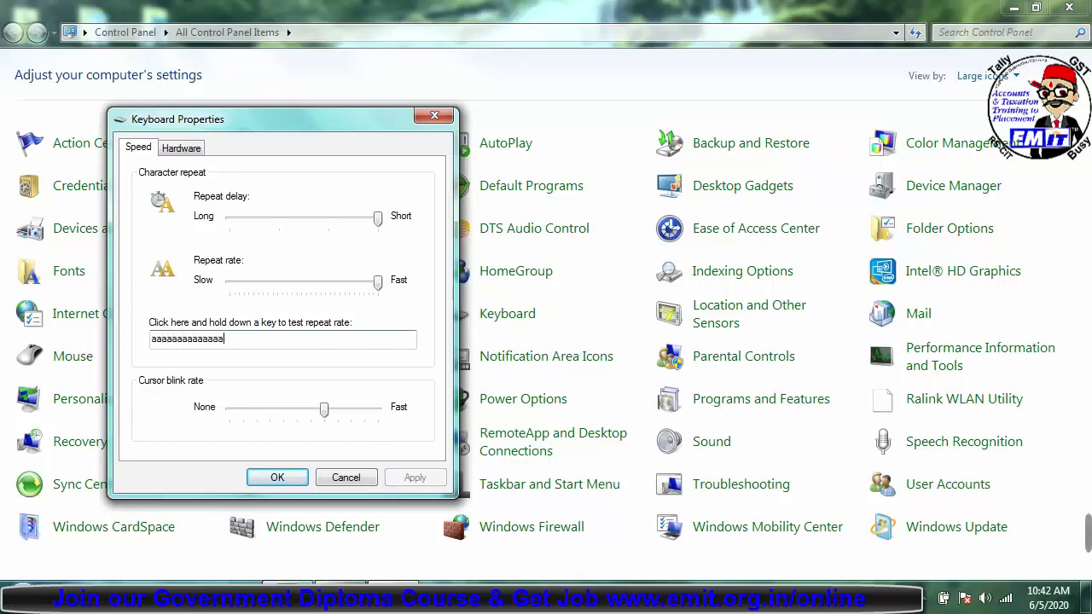
{"action": "type", "text": "aaaaaaaaaaaaaaaaa"}
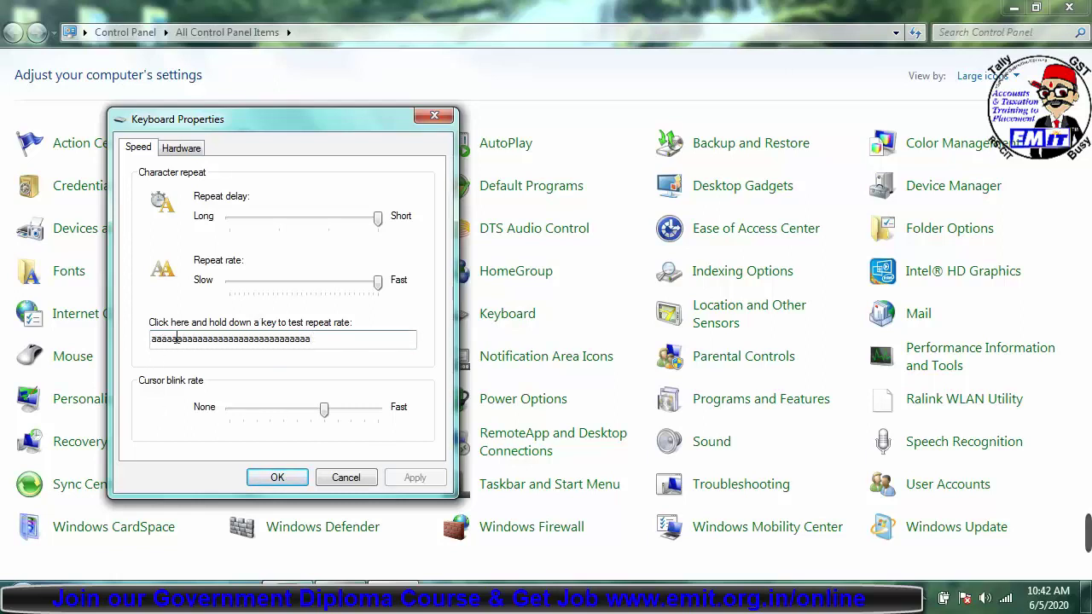
{"action": "left_click_drag", "start_coordinate": [330, 340], "coordinate": [101, 362]}
{"action": "key", "text": "Delete"}
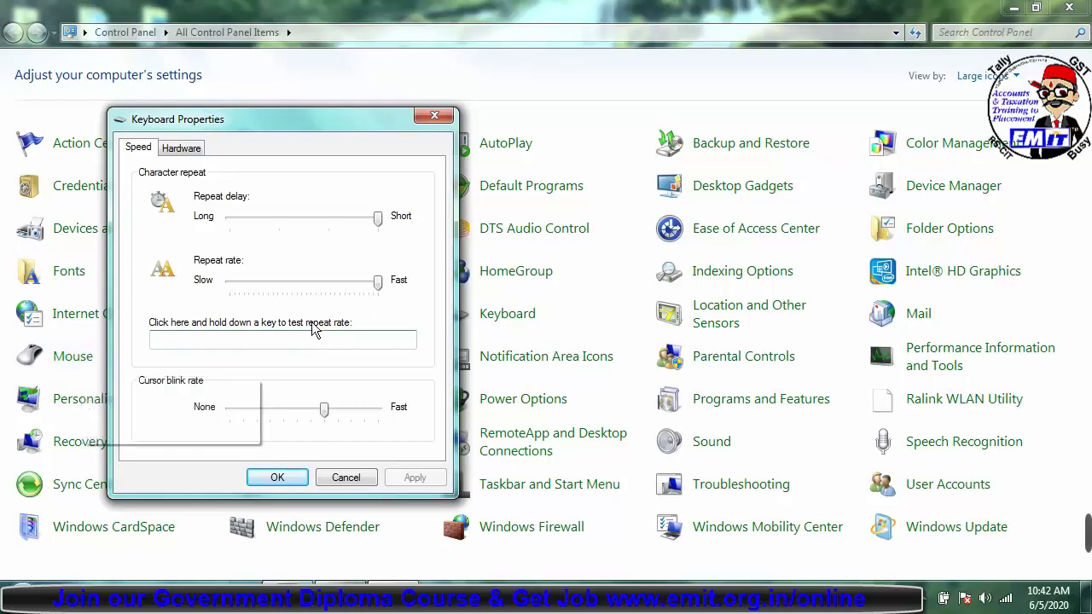
{"action": "type", "text": "aaaaaaaaaaaaaaaaa"}
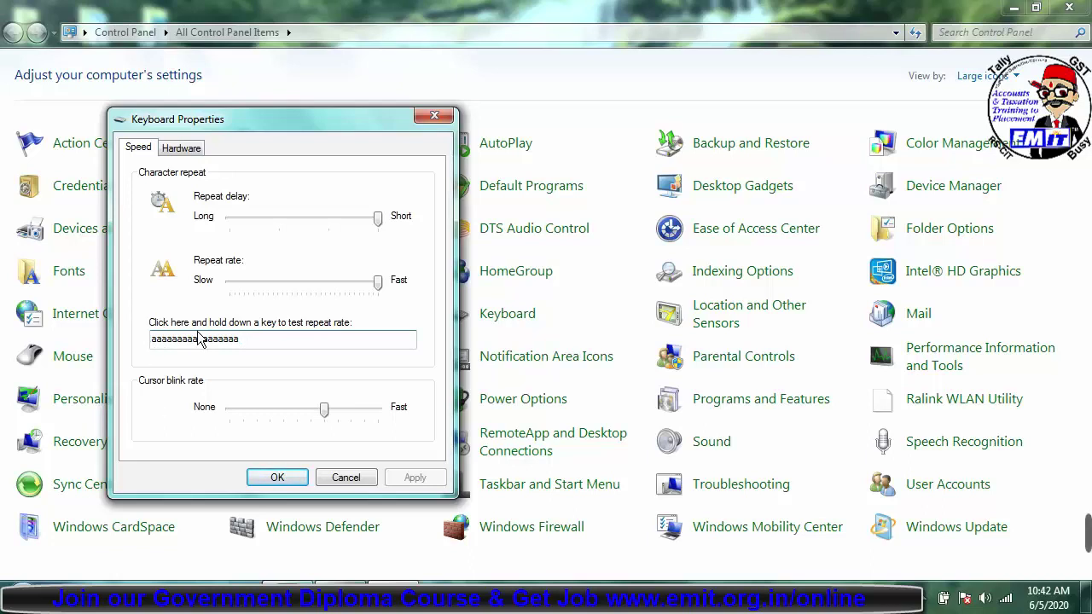
Apply the longest repeat delay, clear the test field, and test it with repeated "a" characters
{"action": "left_click_drag", "start_coordinate": [378, 218], "coordinate": [230, 218]}
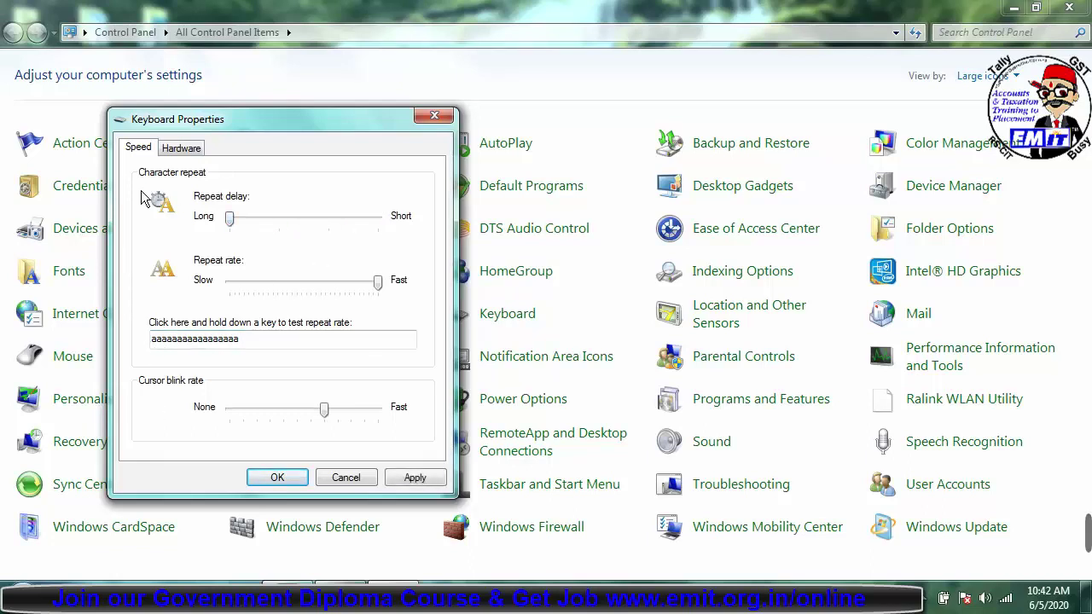
{"action": "left_click", "coordinate": [427, 478]}
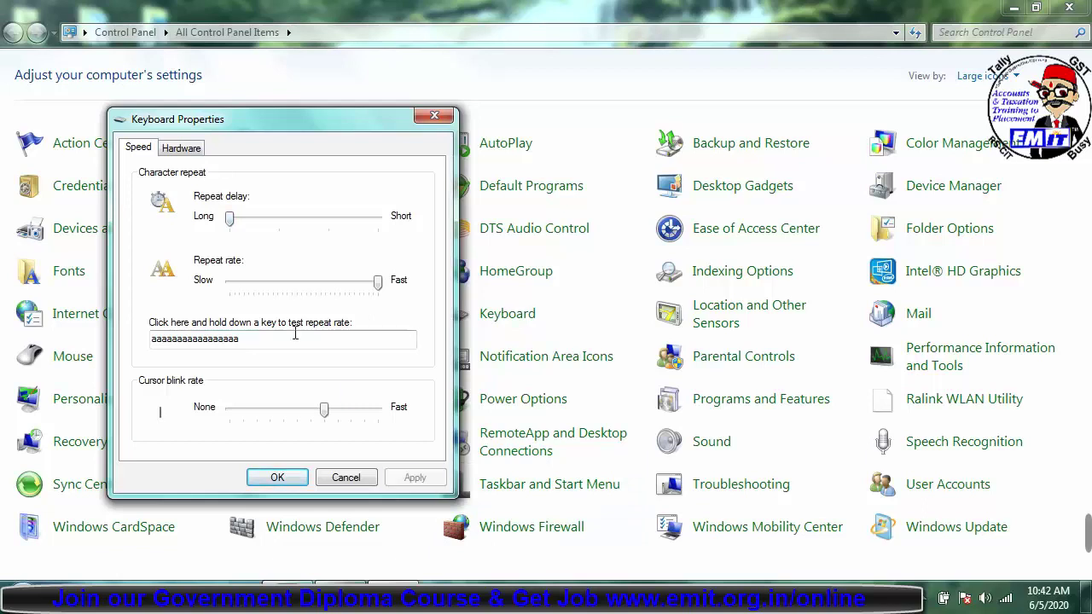
{"action": "key", "text": "ctrl+a"}
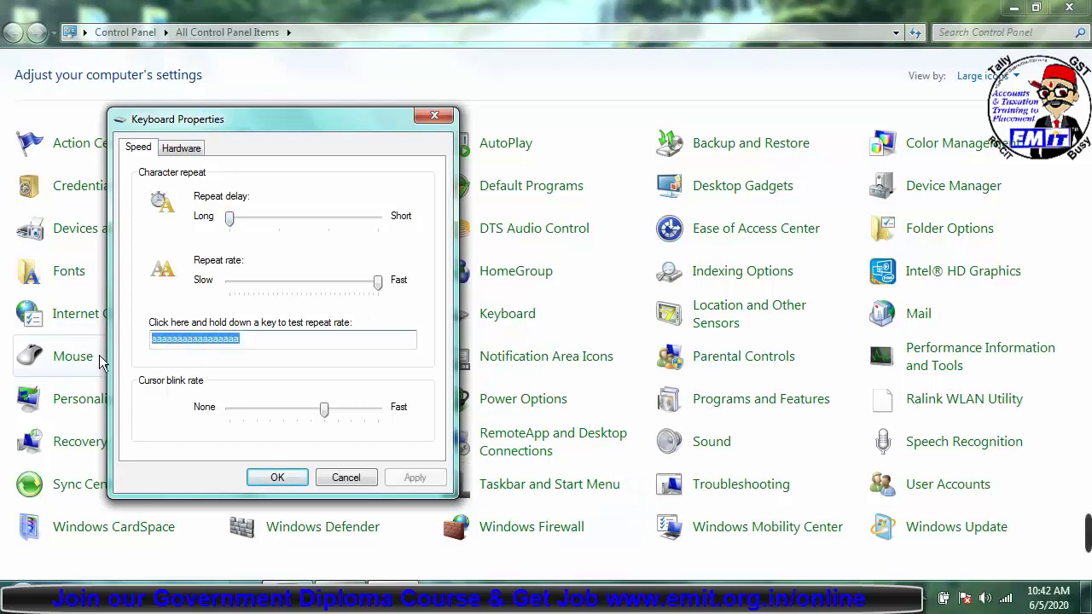
{"action": "key", "text": "BackSpace"}
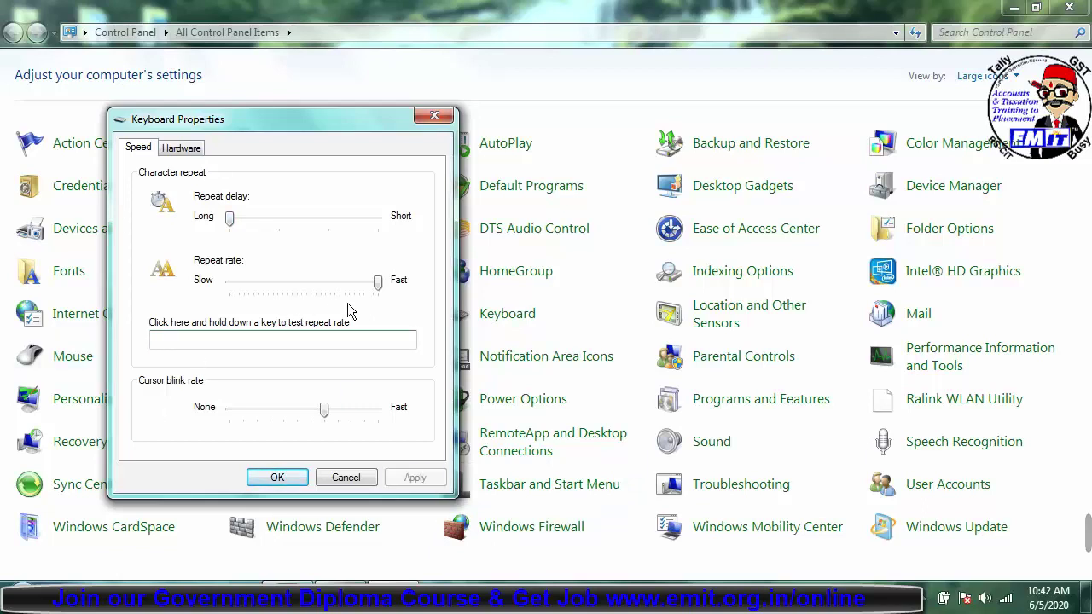
{"action": "type", "text": "aaaaaaaaaaaaaaaaaaaaaaaaaaaaaaaaa"}
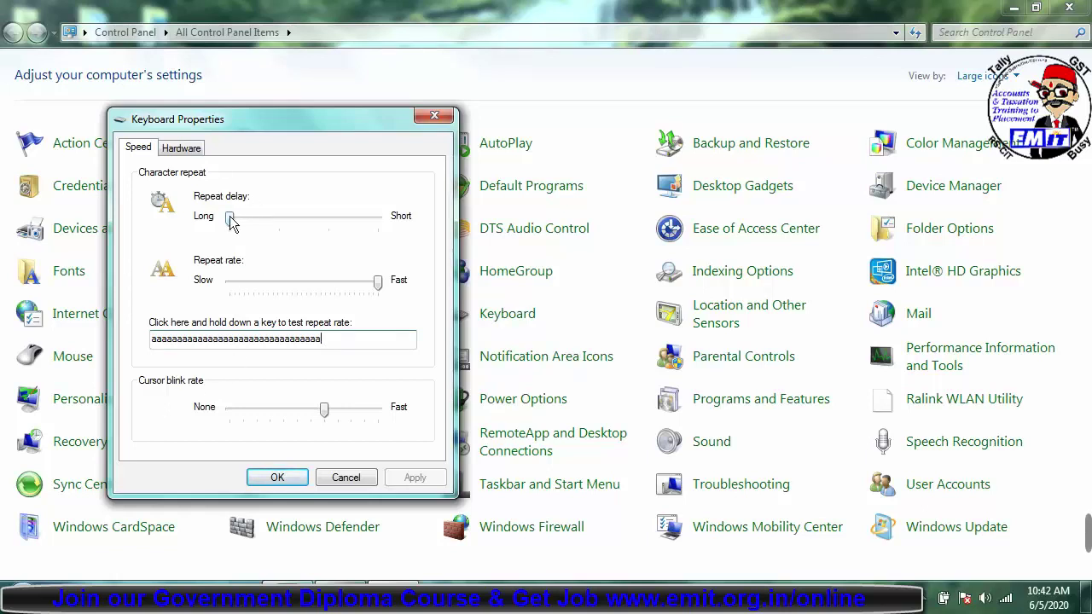
Set the repeat delay one notch below the shortest and clear the test field
{"action": "left_click_drag", "start_coordinate": [231, 221], "coordinate": [328, 221]}
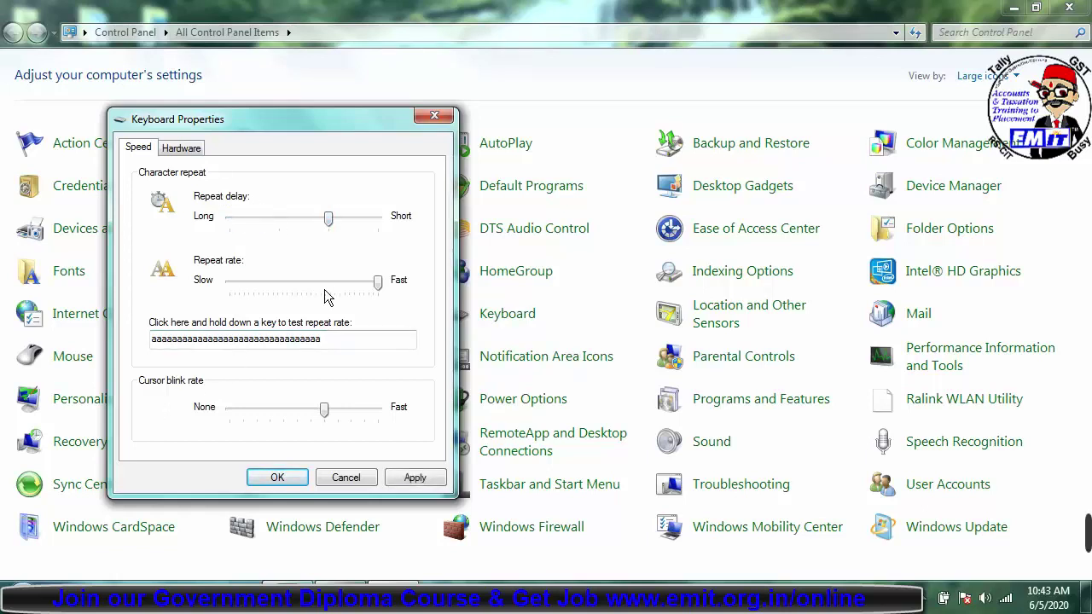
{"action": "left_click_drag", "start_coordinate": [333, 338], "coordinate": [69, 341]}
{"action": "key", "text": "BackSpace"}
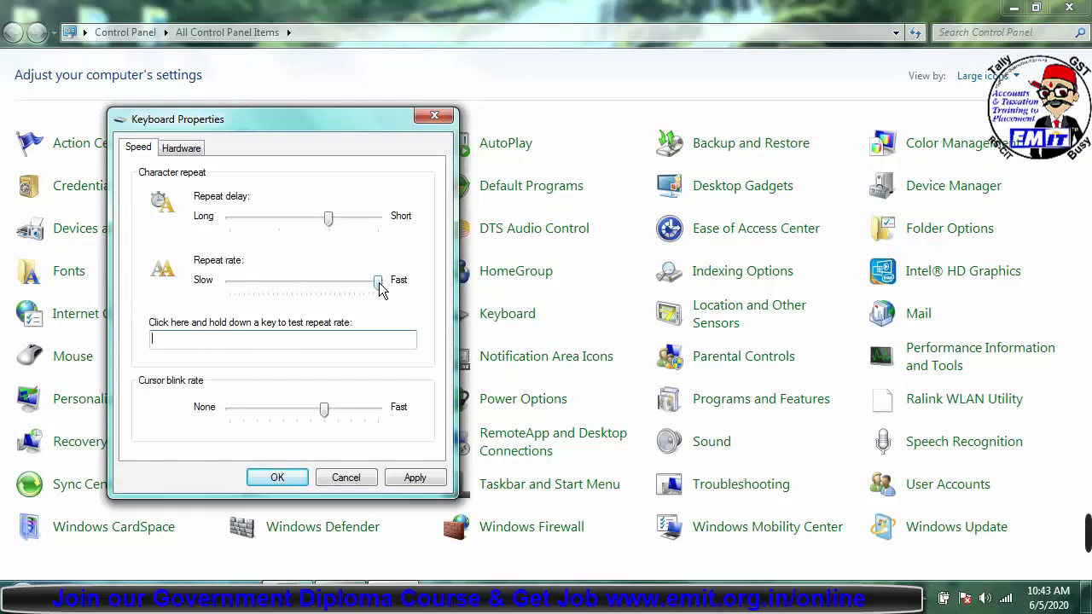
Apply the slowest repeat rate and test it by entering repeated "a" characters in the test field
{"action": "left_click_drag", "start_coordinate": [378, 284], "coordinate": [200, 286]}
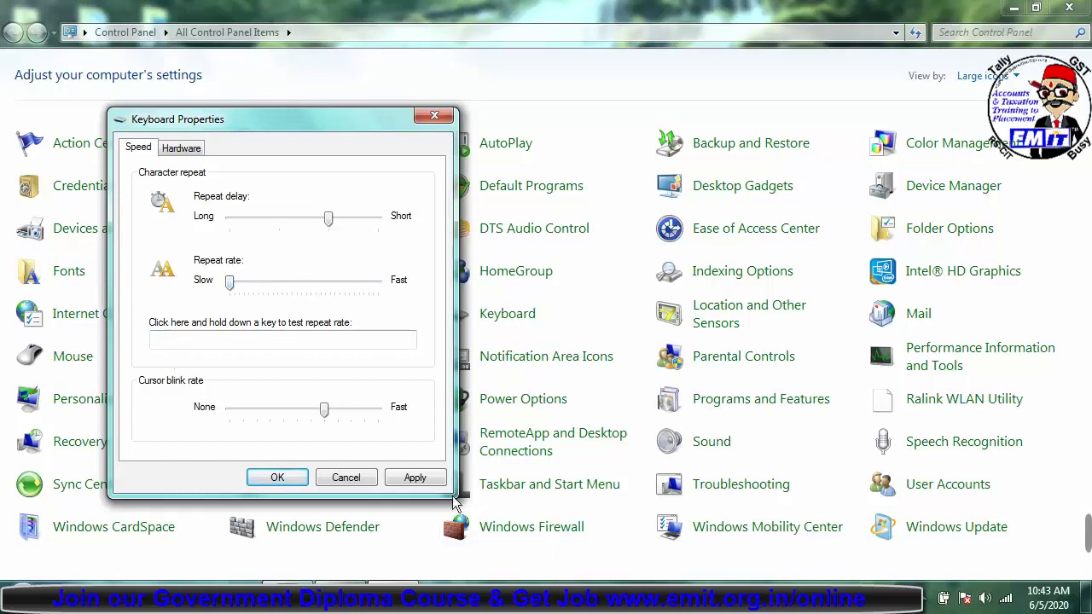
{"action": "left_click", "coordinate": [414, 477]}
{"action": "left_click", "coordinate": [246, 337]}
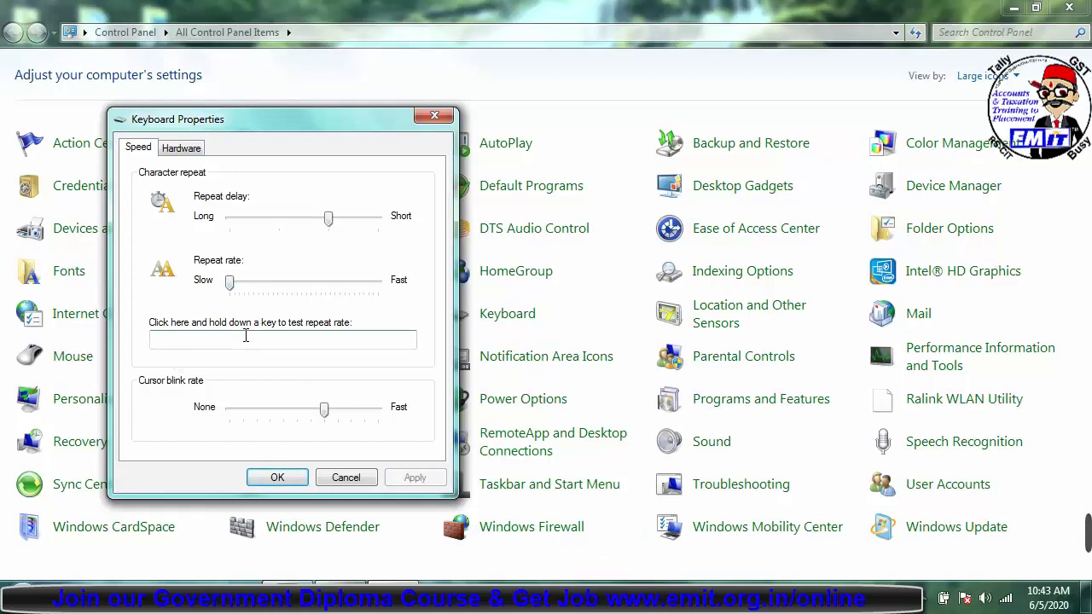
{"action": "type", "text": "aaaaa"}
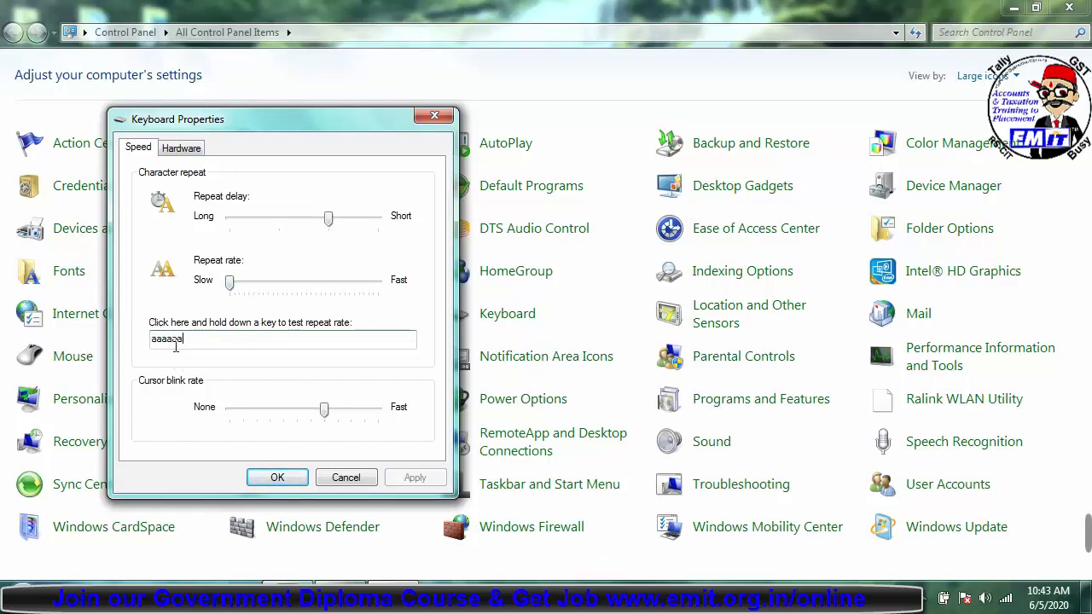
{"action": "type", "text": "aaaaaaaaaa"}
Apply the fastest repeat rate and test it by replacing the test text with a new run of "a" characters
{"action": "left_click_drag", "start_coordinate": [231, 284], "coordinate": [413, 293]}
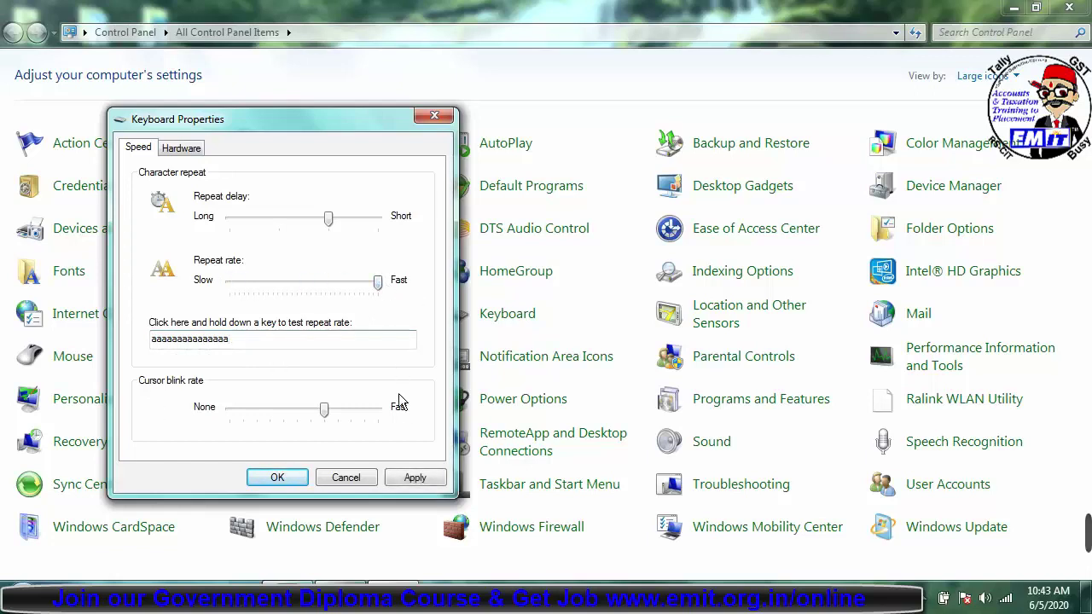
{"action": "left_click", "coordinate": [413, 477]}
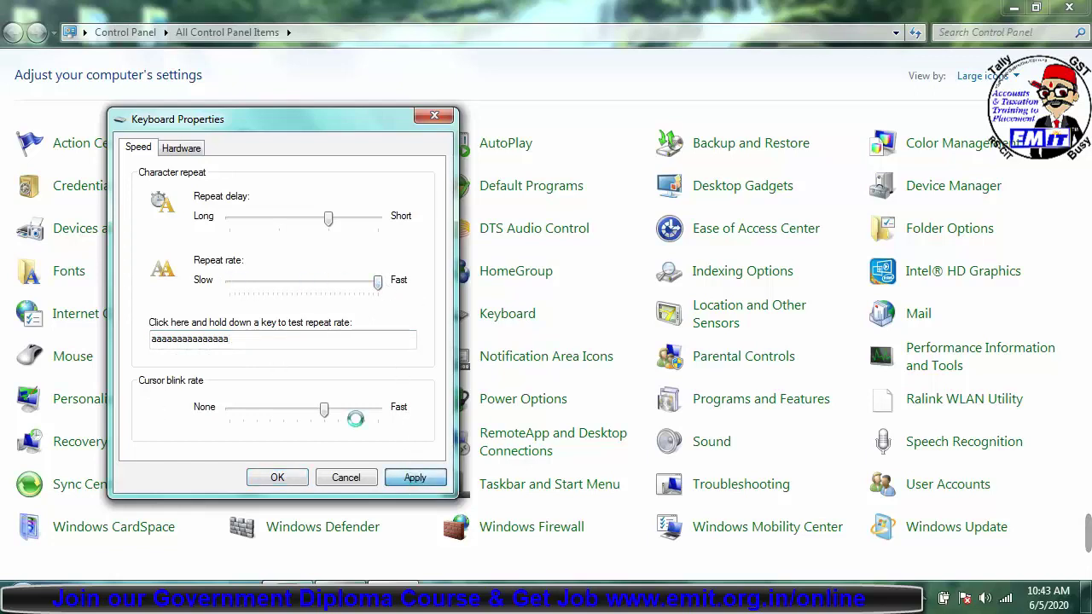
{"action": "double_click", "coordinate": [237, 334]}
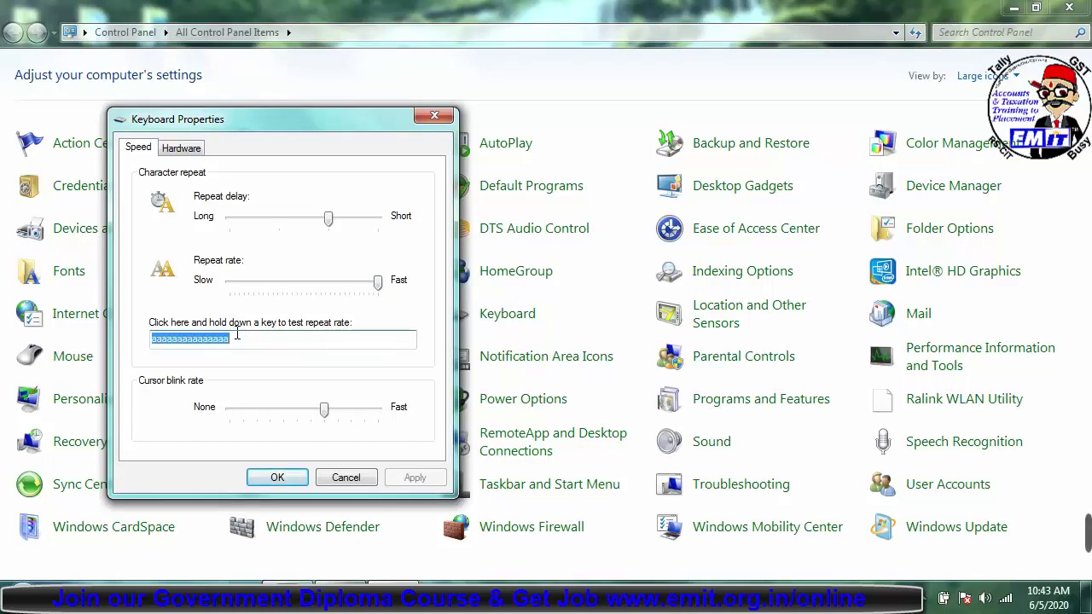
{"action": "type", "text": "aaaaaaaaaaaaaaaaaaaaaaaaaaaaaaaaaaaaaaaa"}
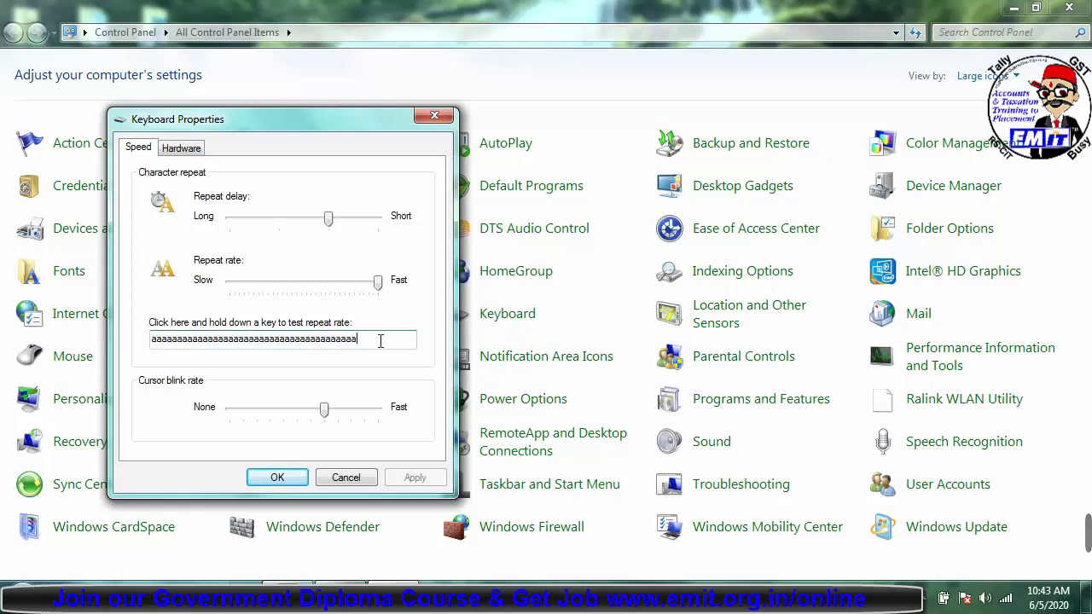
Try slow and fastest cursor blink rates, save one moderately above the middle, and close Keyboard Properties and Control Panel
{"action": "left_click_drag", "start_coordinate": [324, 411], "coordinate": [222, 416]}
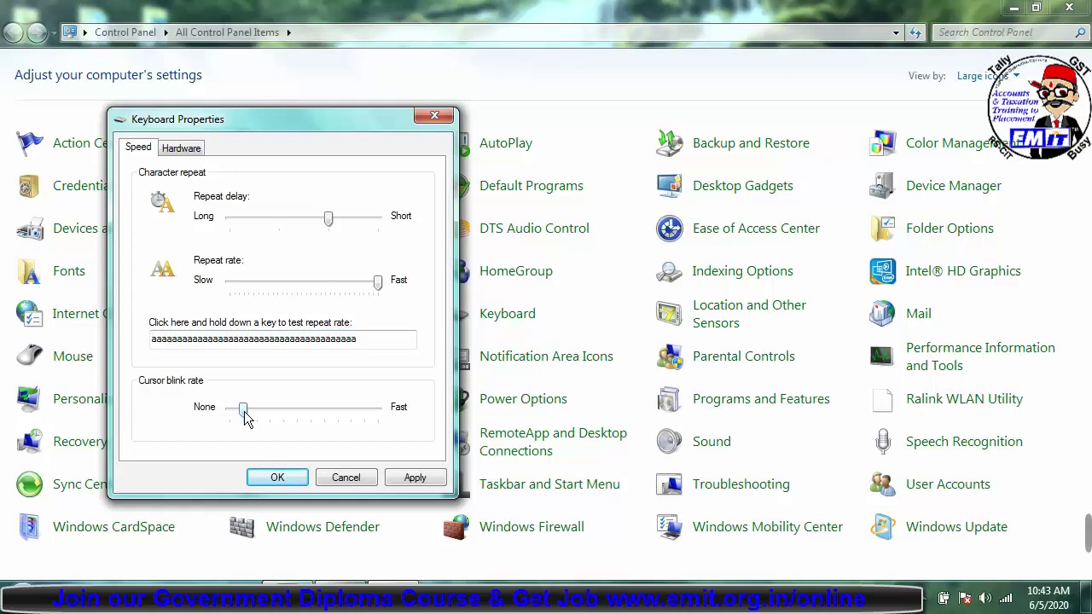
{"action": "left_click_drag", "start_coordinate": [244, 410], "coordinate": [415, 421]}
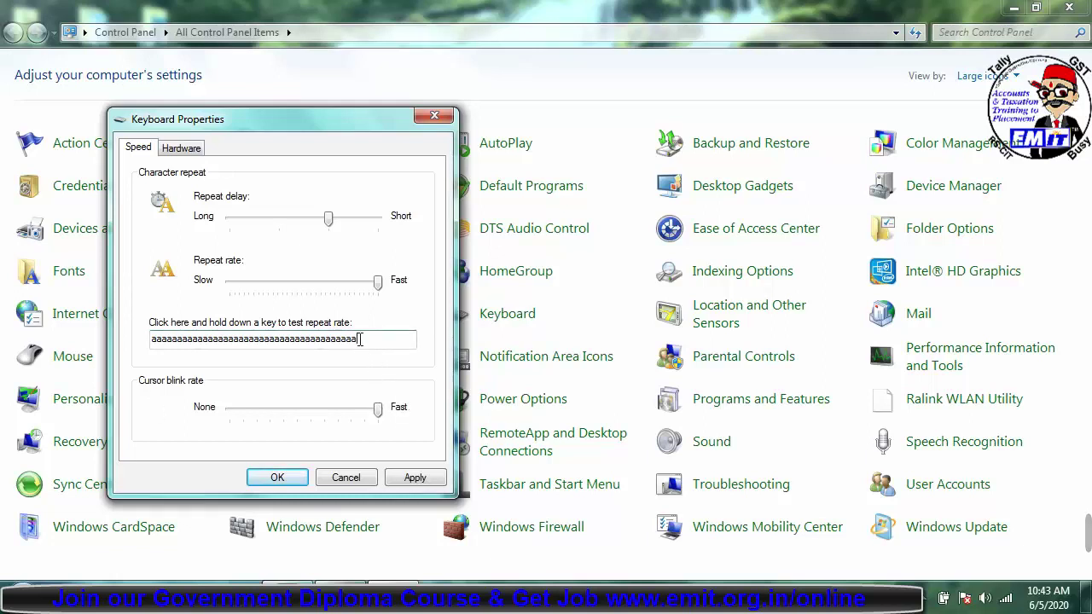
{"action": "left_click", "coordinate": [327, 414]}
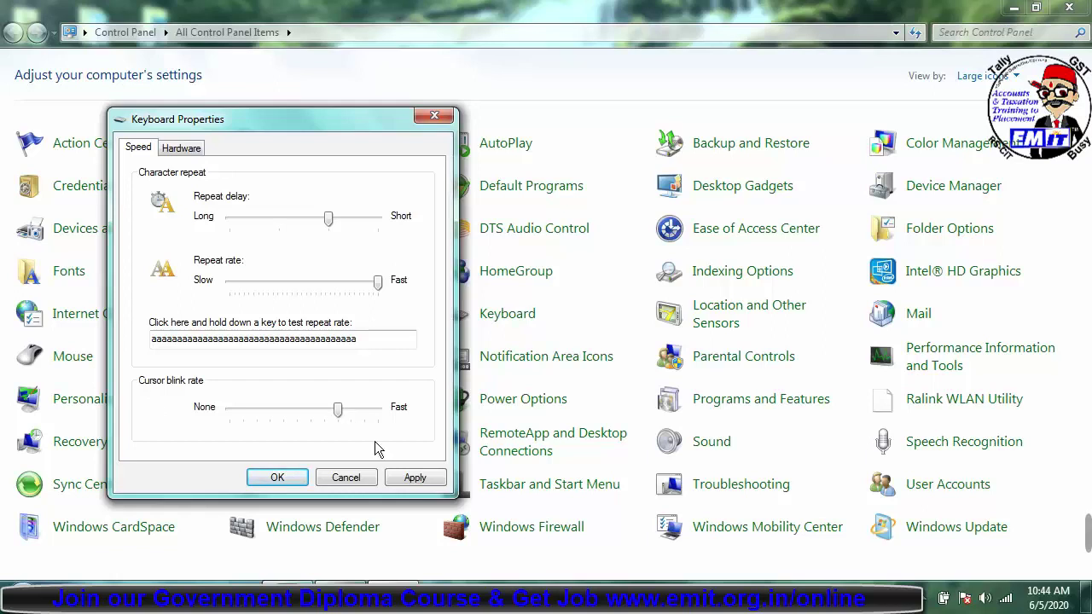
{"action": "left_click", "coordinate": [416, 478]}
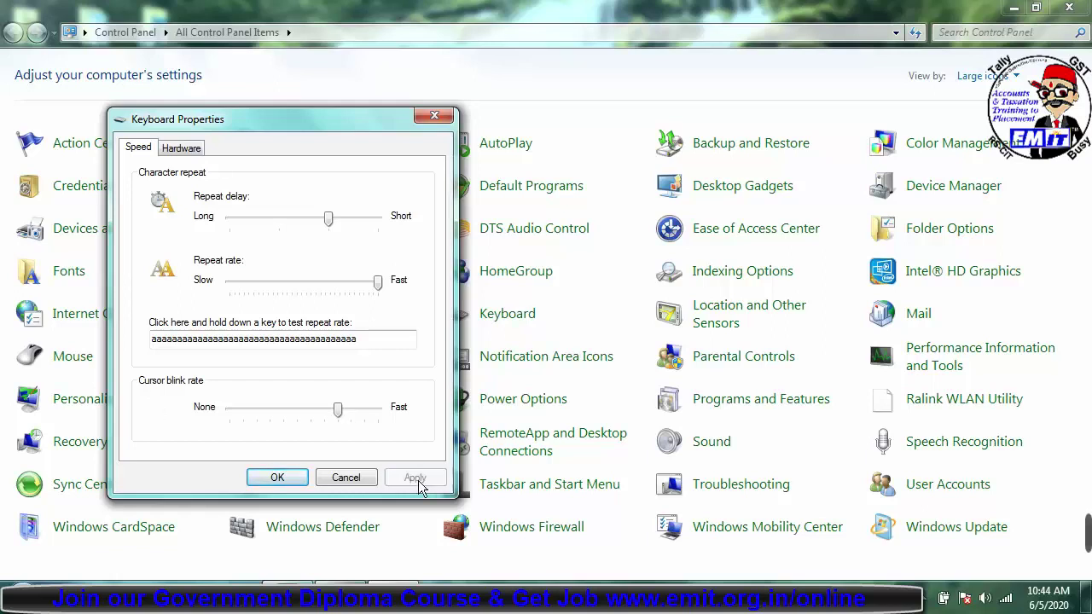
{"action": "left_click", "coordinate": [296, 479]}
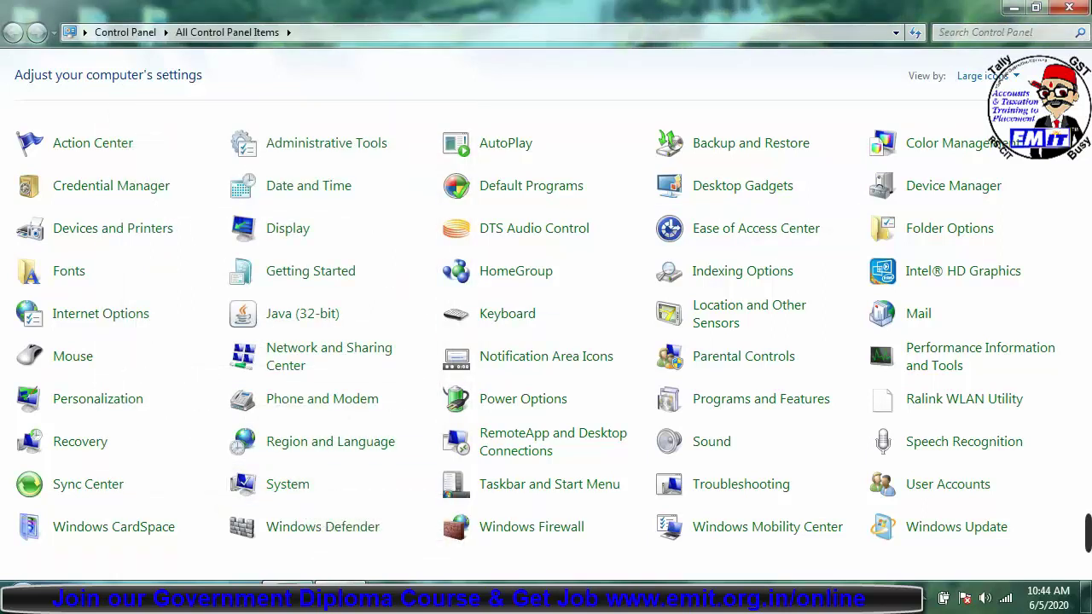
{"action": "left_click", "coordinate": [1068, 7]}
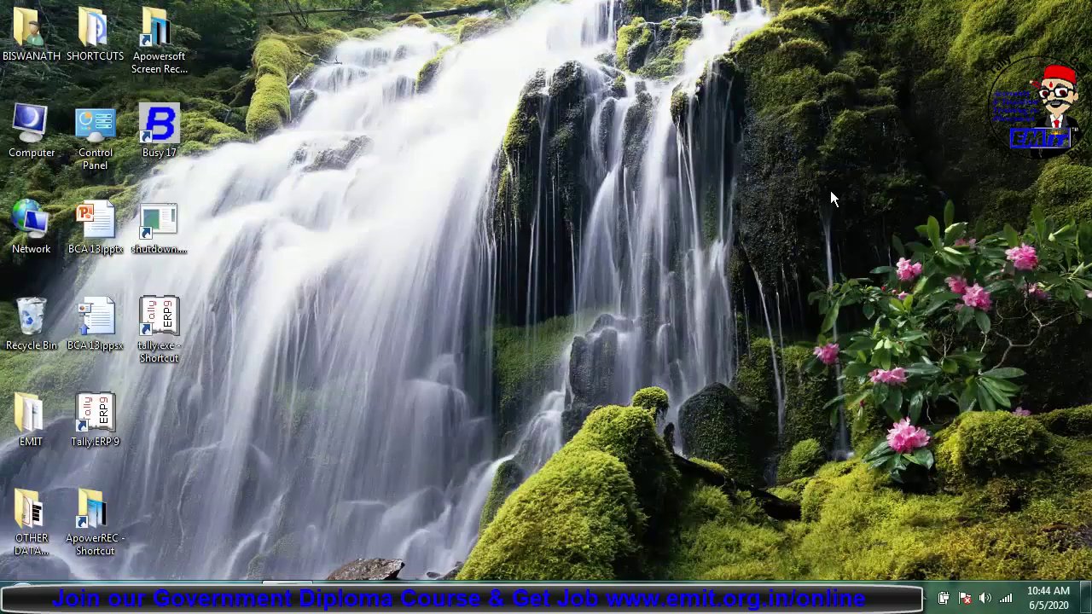
{"action": "right_click", "coordinate": [643, 268]}
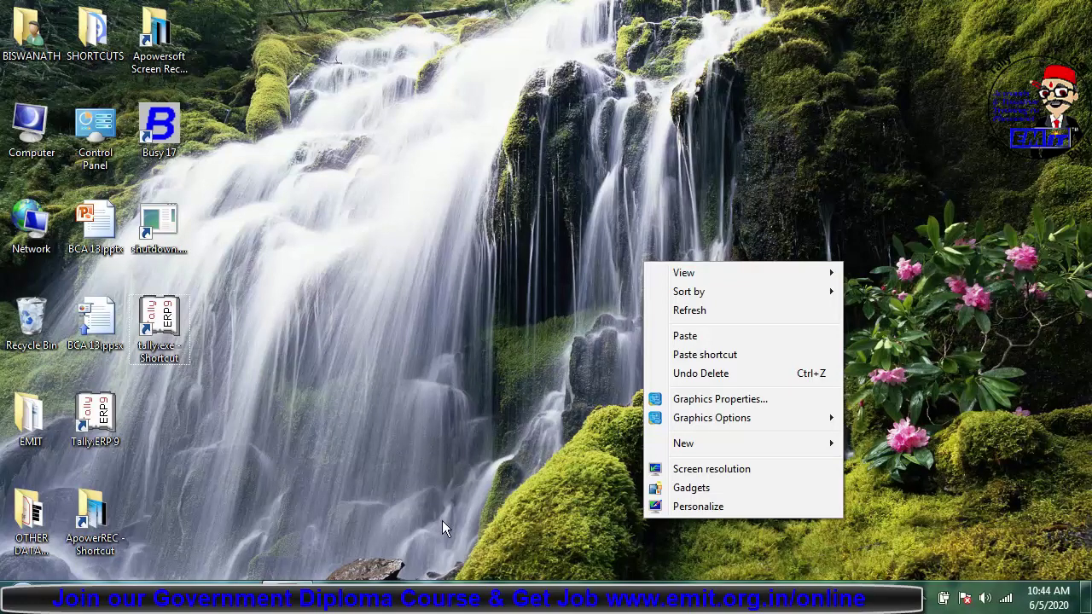
{"action": "left_click", "coordinate": [473, 397]}
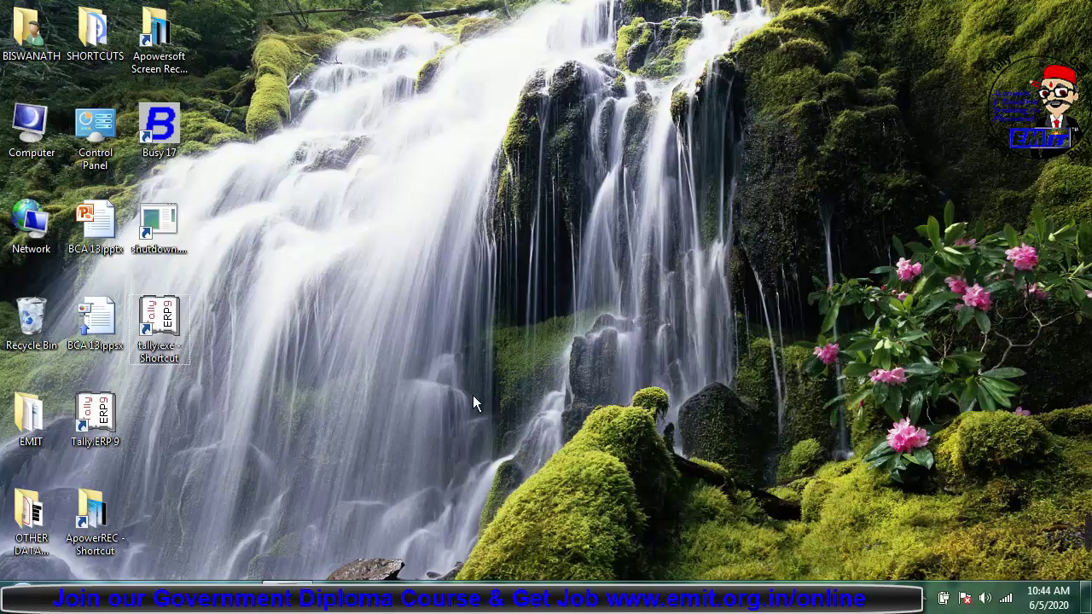